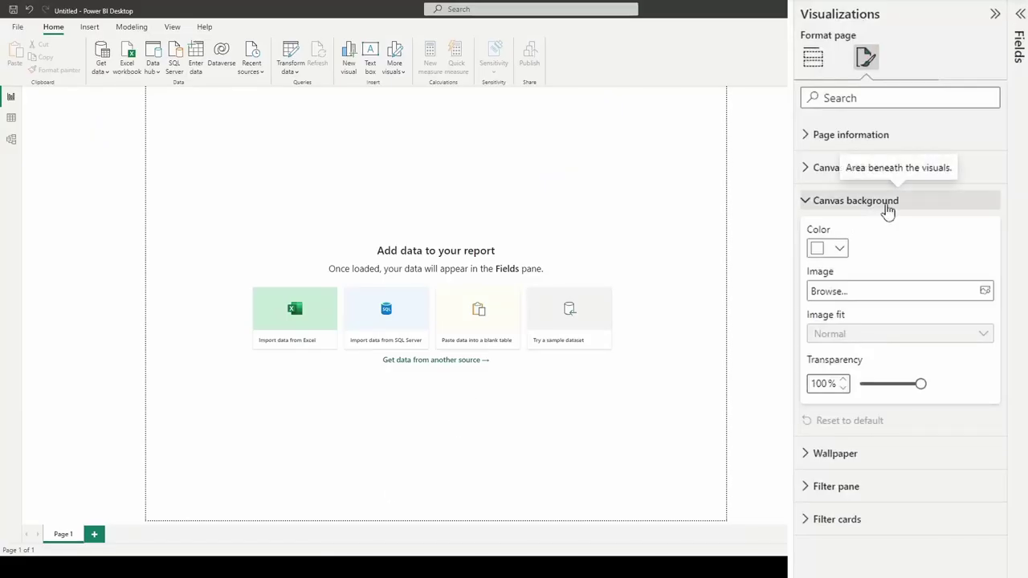
Step: Load BackgroundGradient.png as the page's canvas background image
click(876, 297)
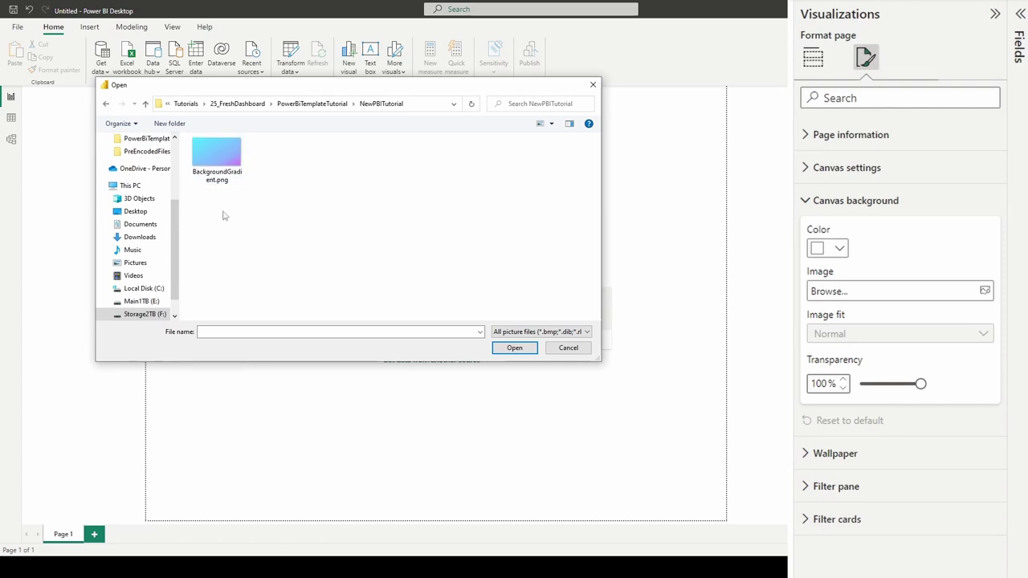
click(218, 166)
click(511, 348)
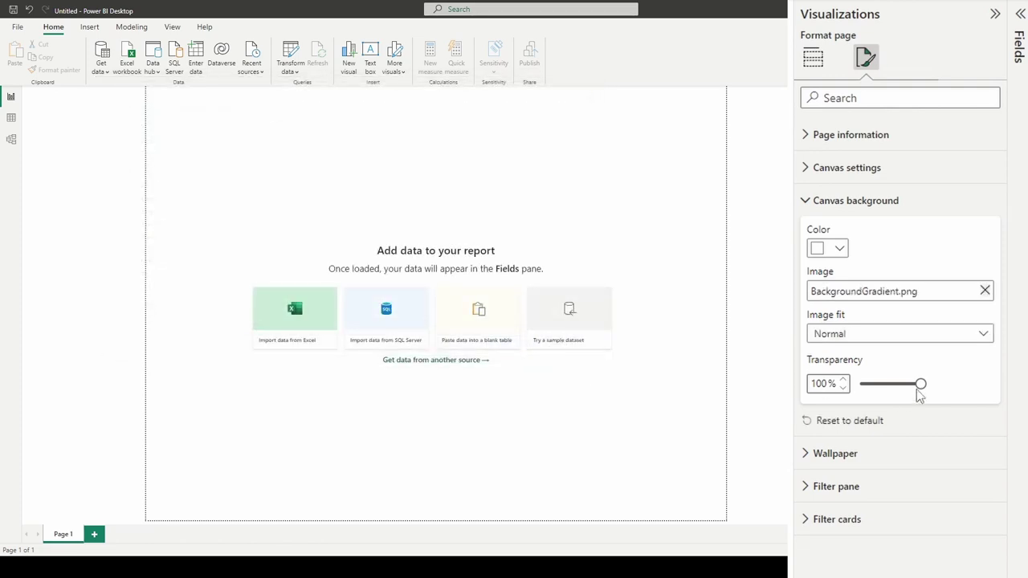
Step: Set the canvas background's transparency to 90% and its image fit to Fit
drag(919, 384, 860, 384)
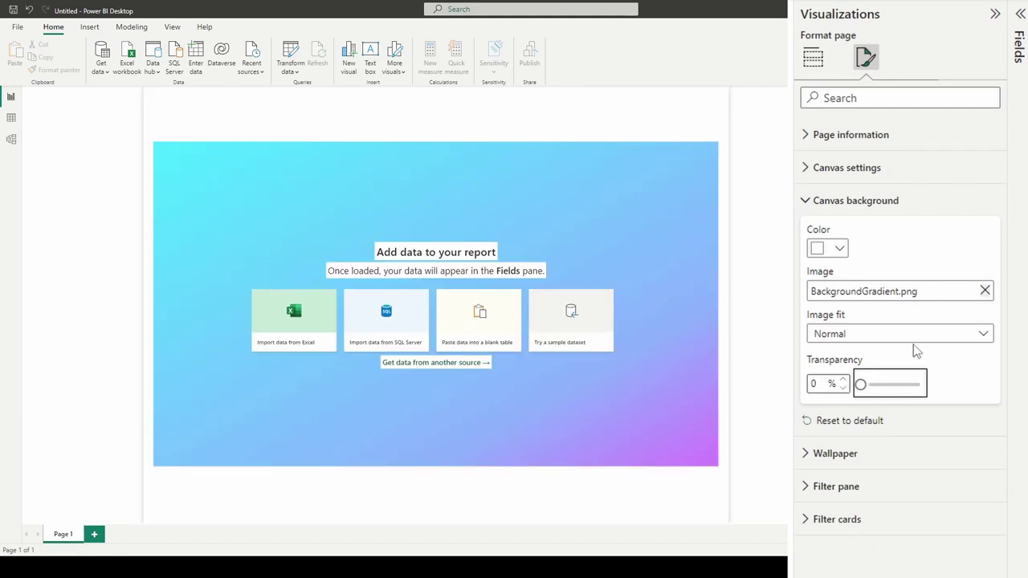
click(815, 382)
text(90)
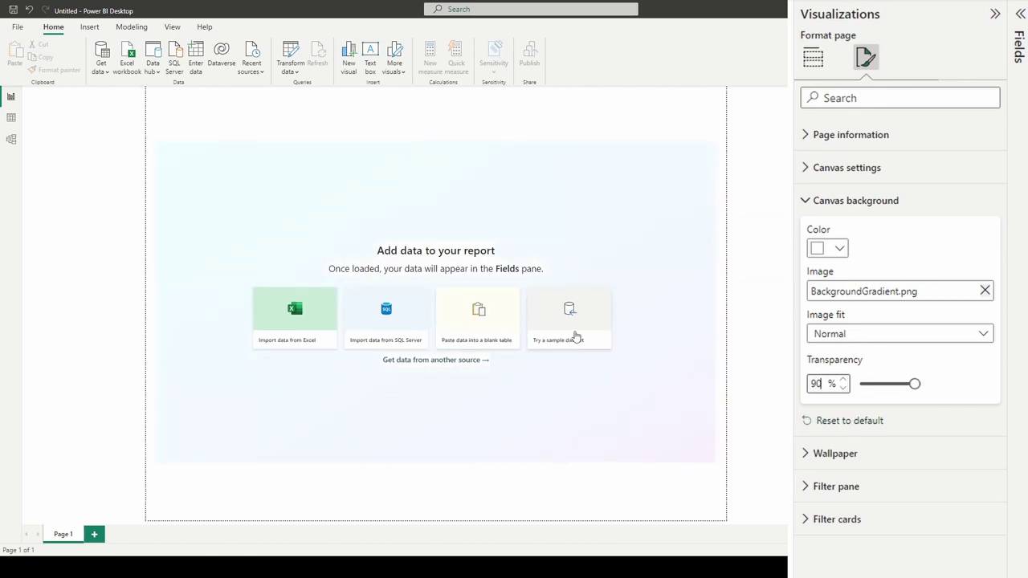
click(835, 342)
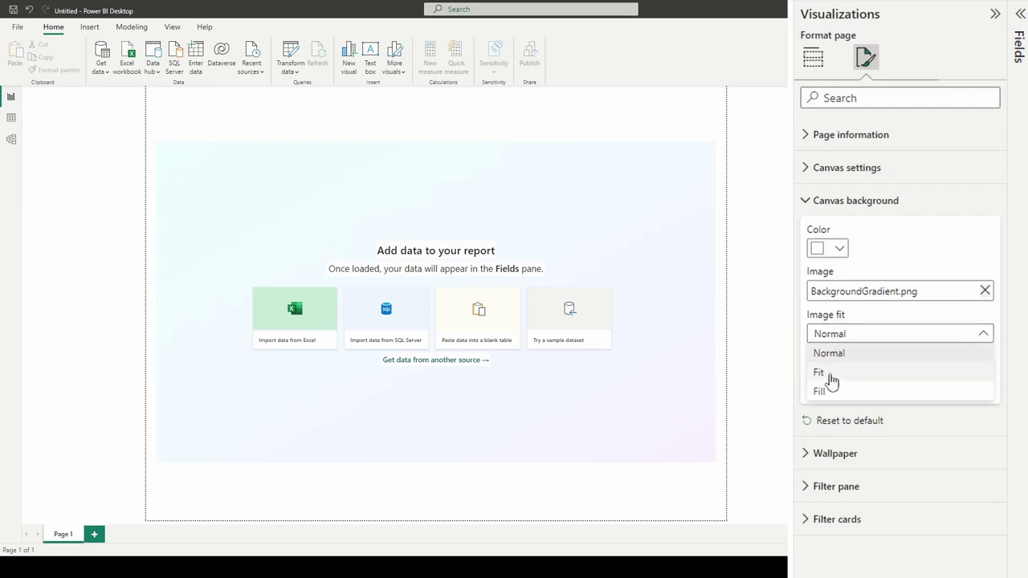
click(829, 374)
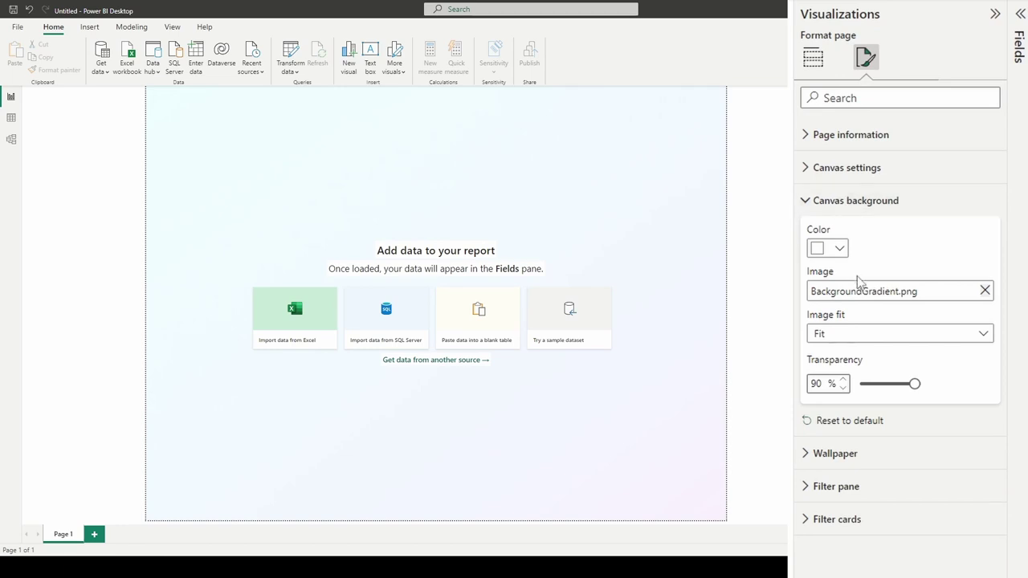
click(808, 206)
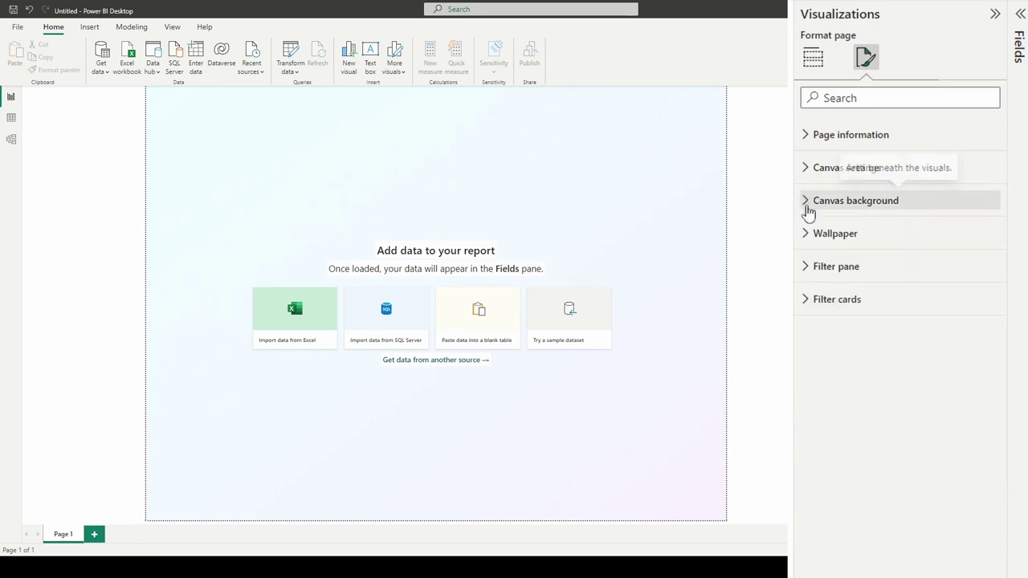
Step: Set the page's wallpaper color to the custom hex value #09051C
click(808, 239)
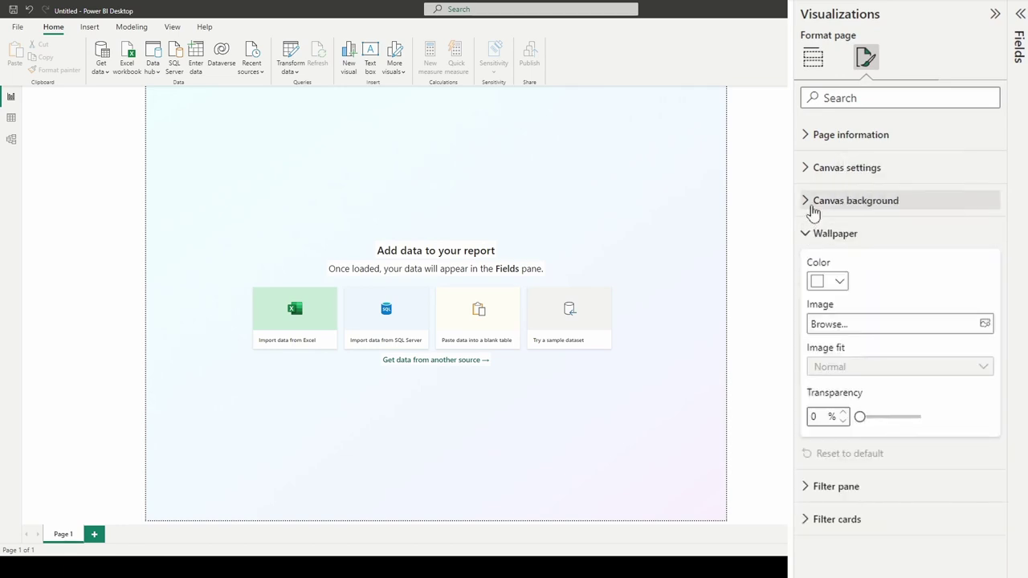
click(811, 207)
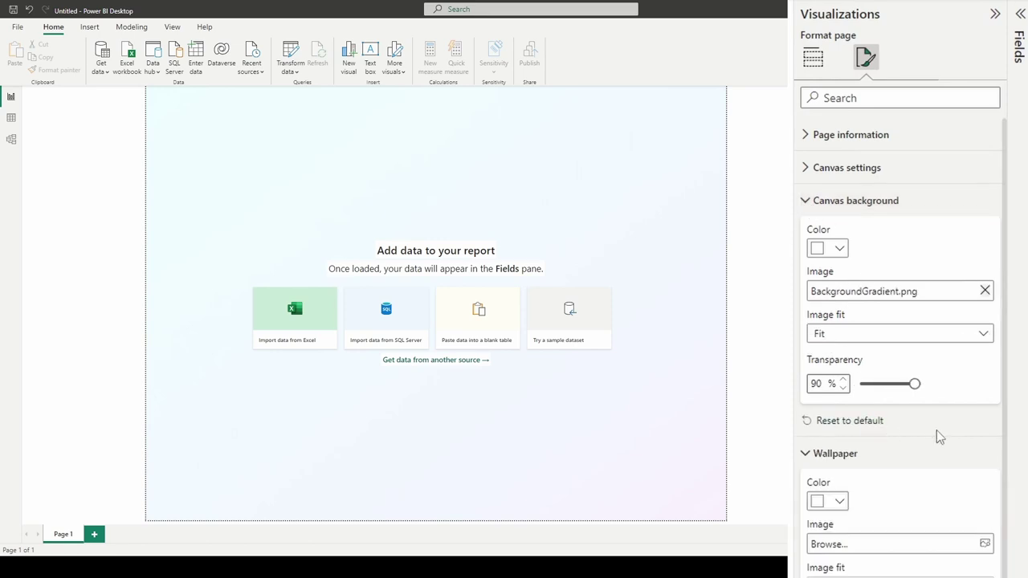
scroll(940, 434, down, 2)
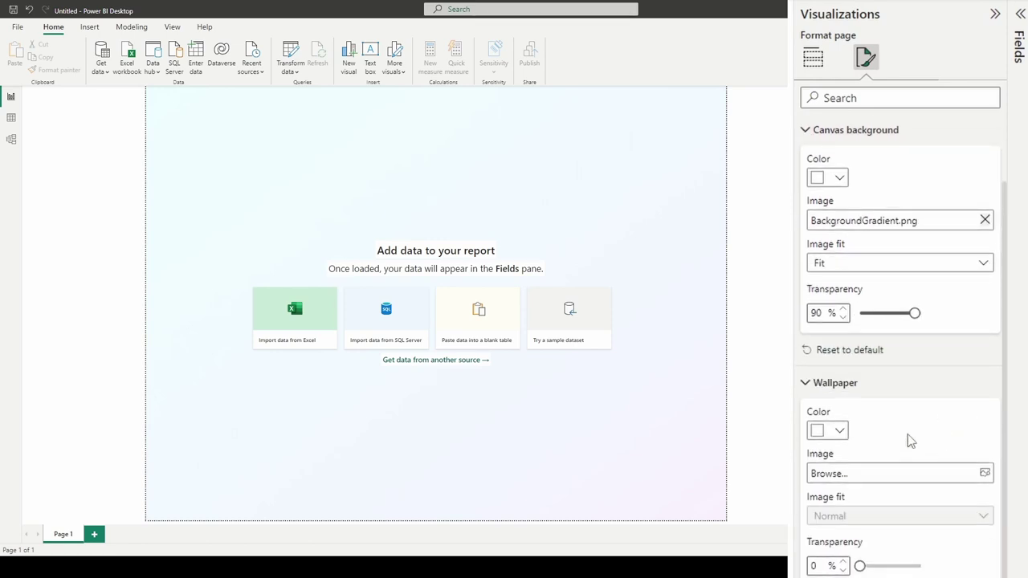
click(835, 434)
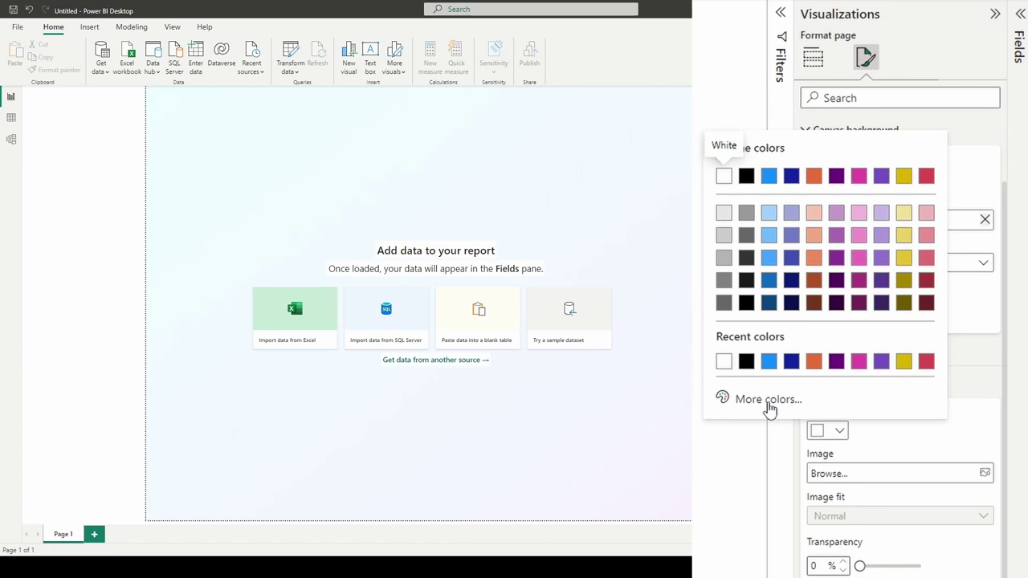
click(767, 400)
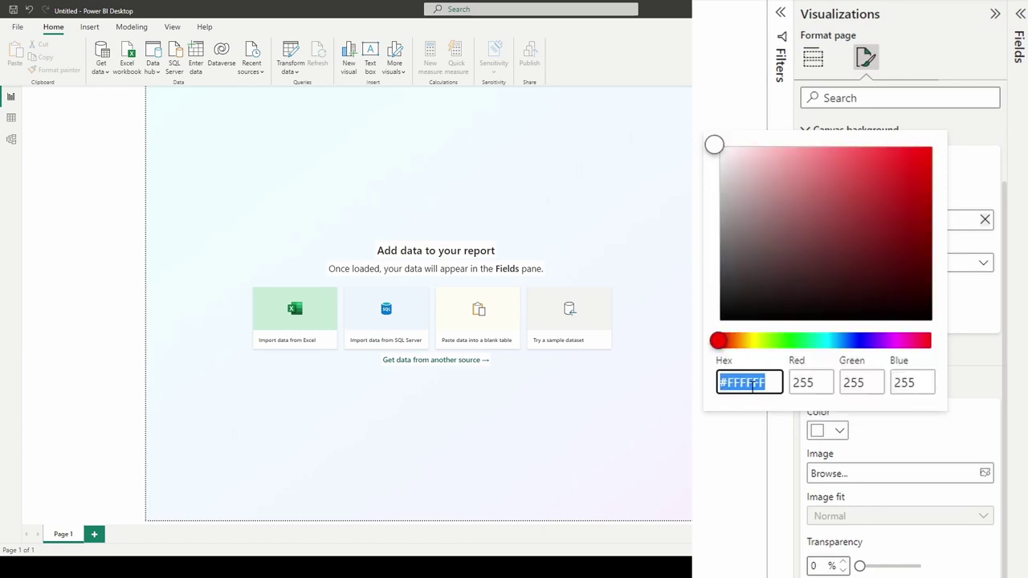
text(#)
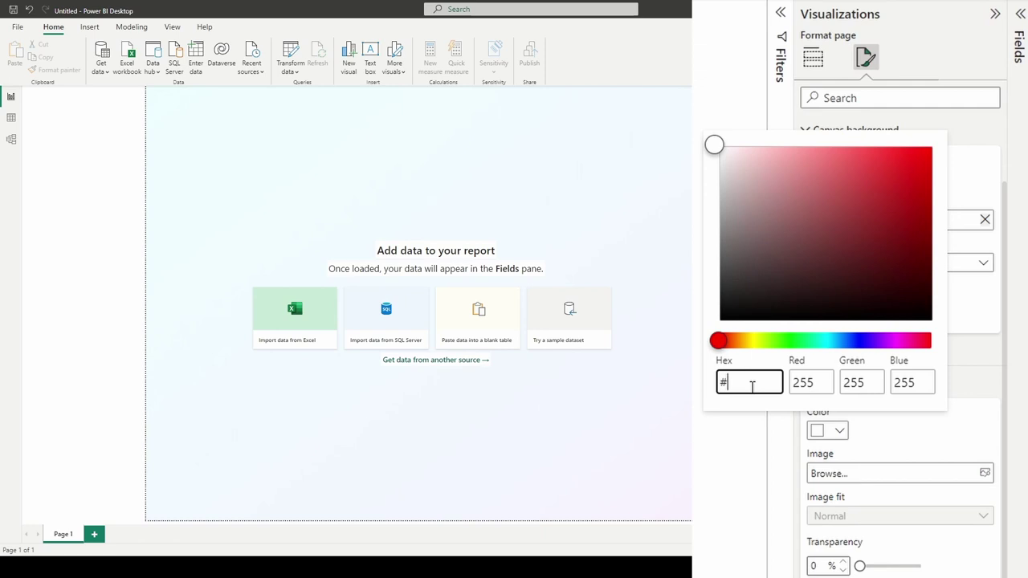
text(09051C)
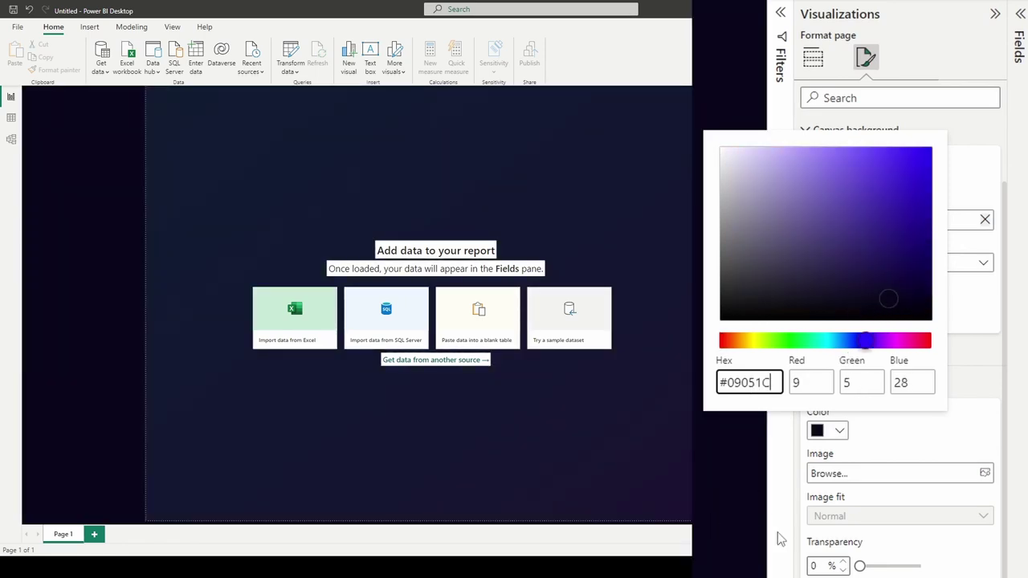
click(790, 464)
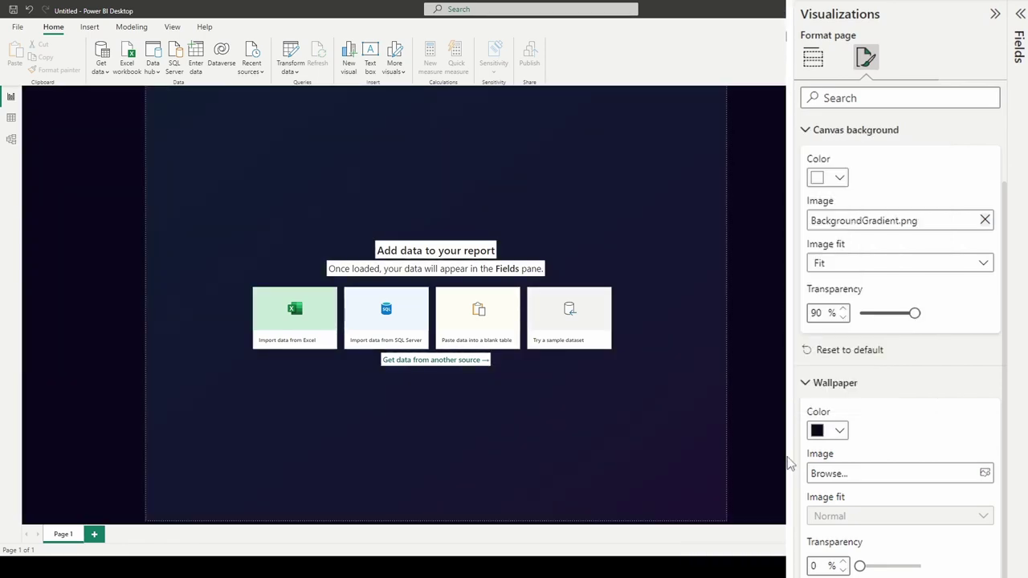
click(832, 385)
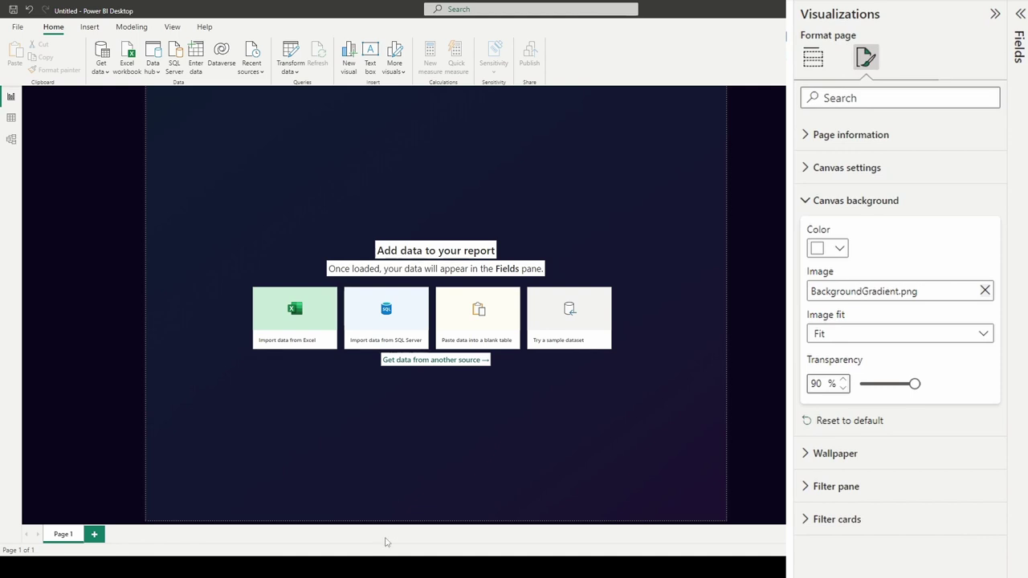
Step: Try the canvas background at 69% transparency and restore it to 90%
key(alt+Tab)
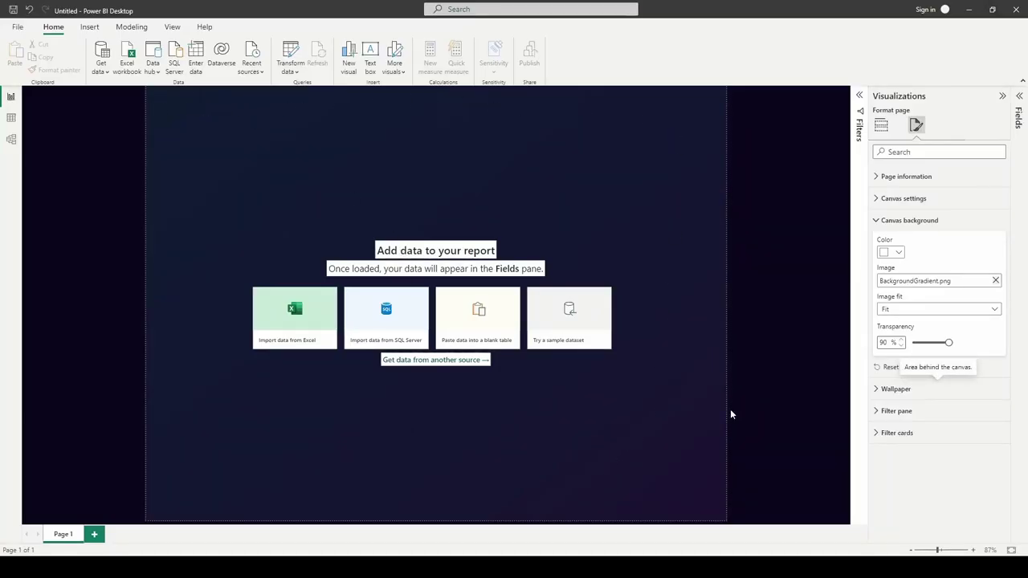
drag(948, 342, 939, 342)
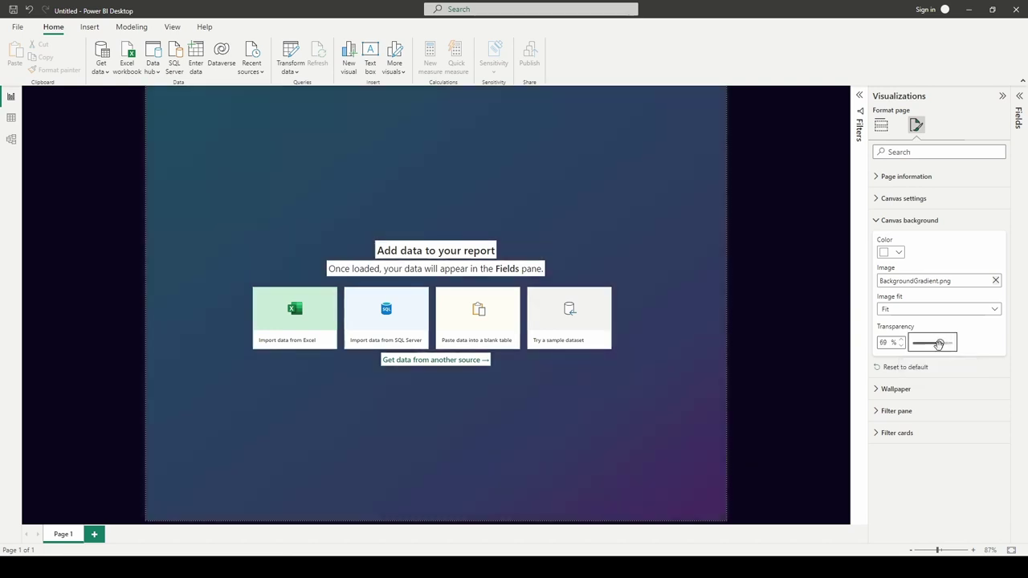
click(882, 343)
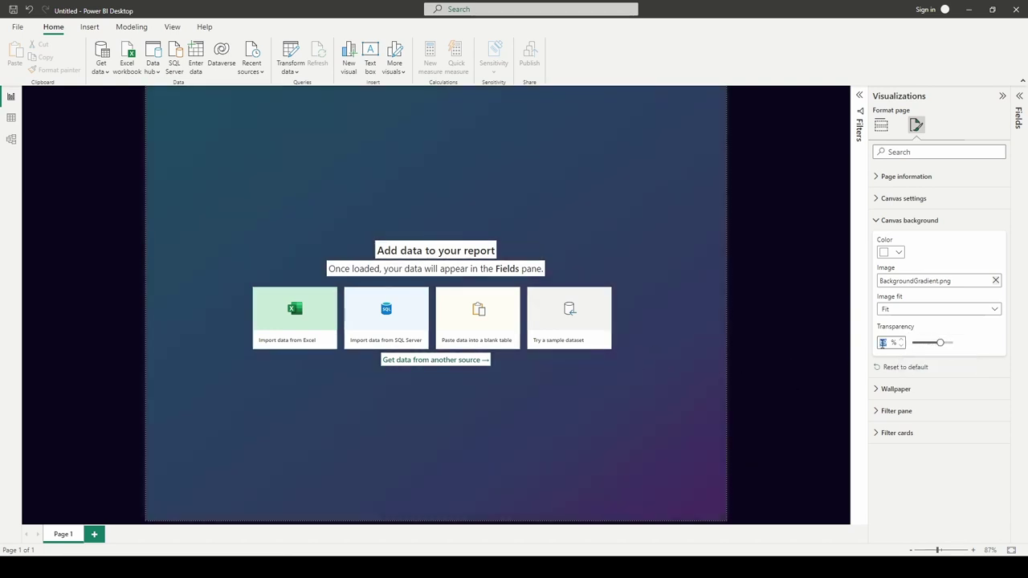
text(90)
key(Return)
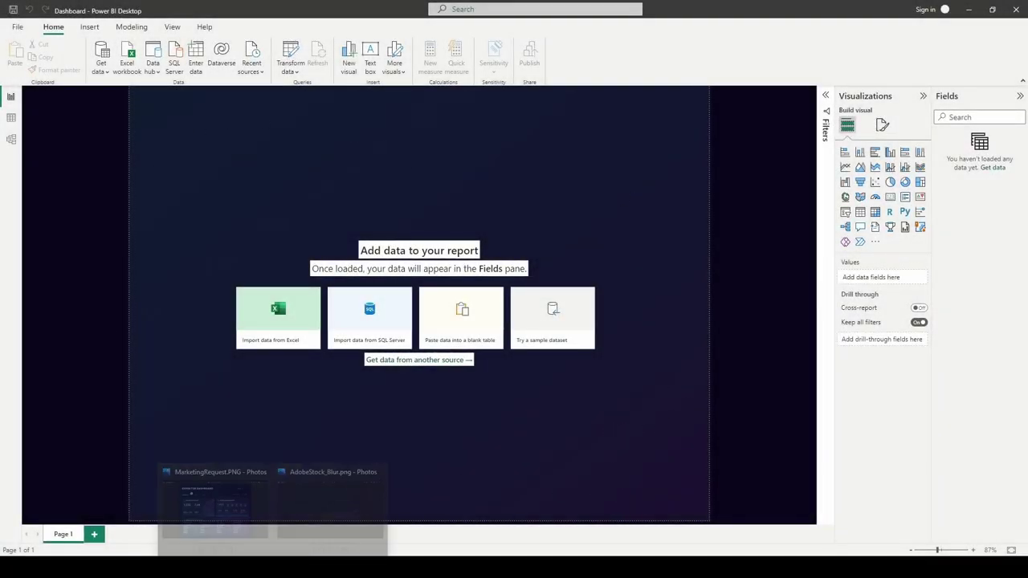
Step: Switch to Photos and examine the MarketingRequest.PNG dashboard mockup and the AdobeStock_Blur.png image
click(213, 494)
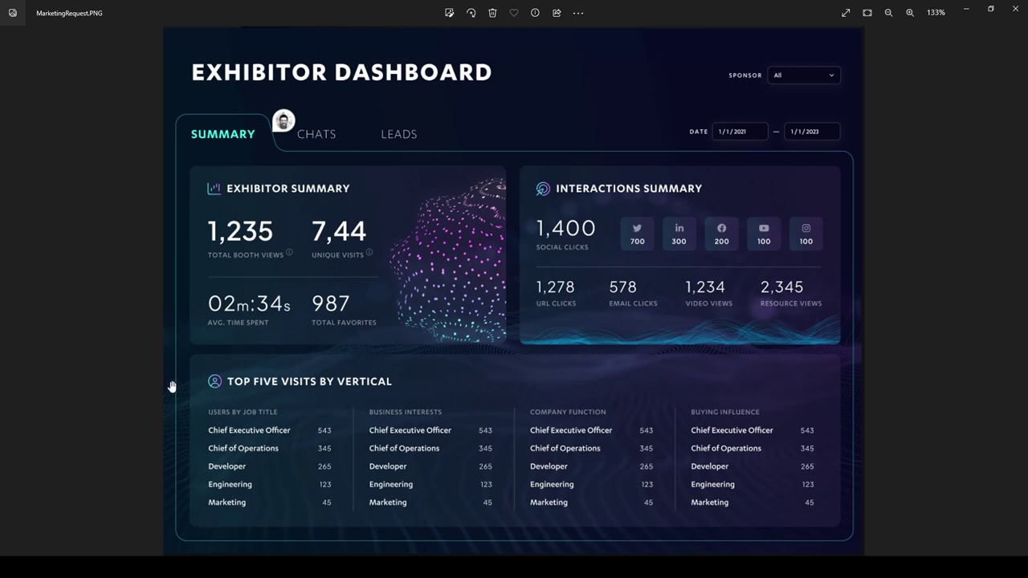
mouse_move(289, 553)
click(340, 516)
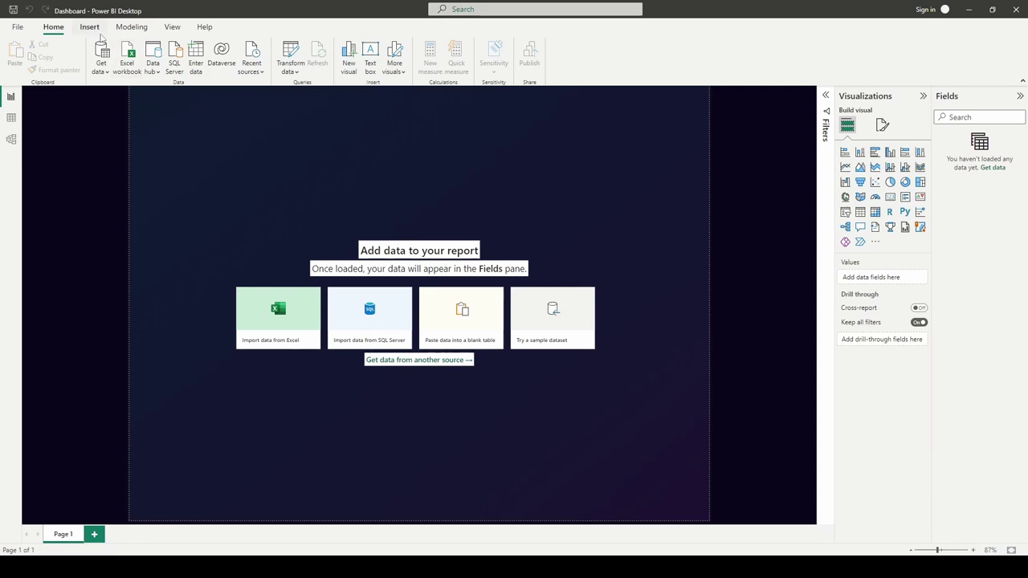
Step: Insert AdobeStock_Blur.png on the report page in Power BI Desktop and move it to the page's lower-left corner
click(85, 28)
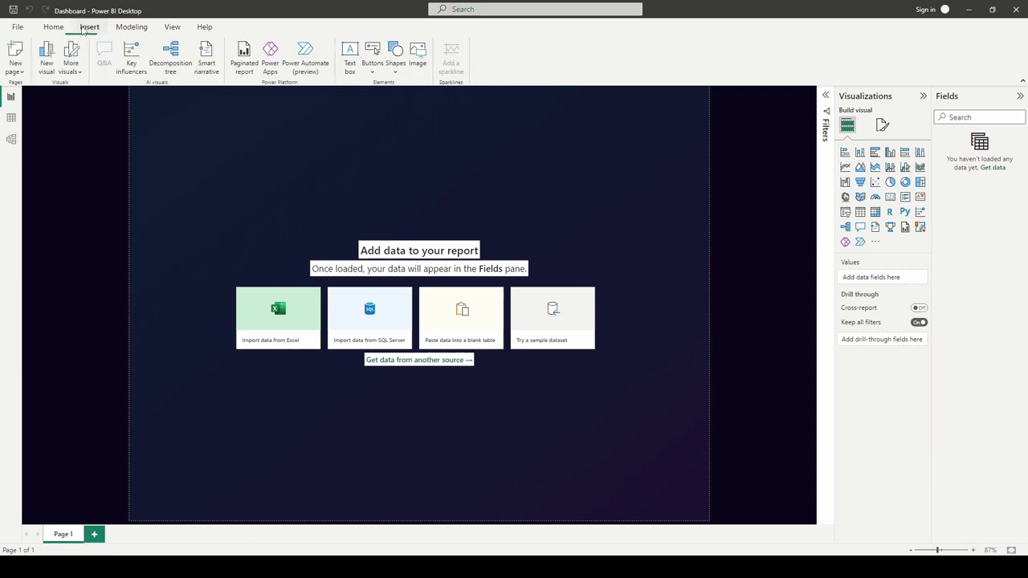
click(421, 64)
click(216, 173)
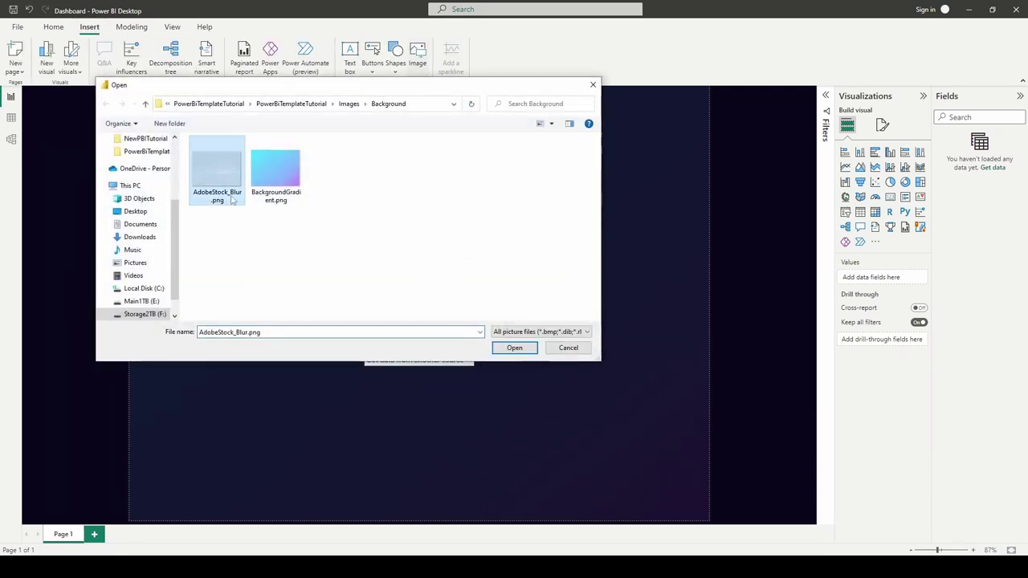
click(524, 350)
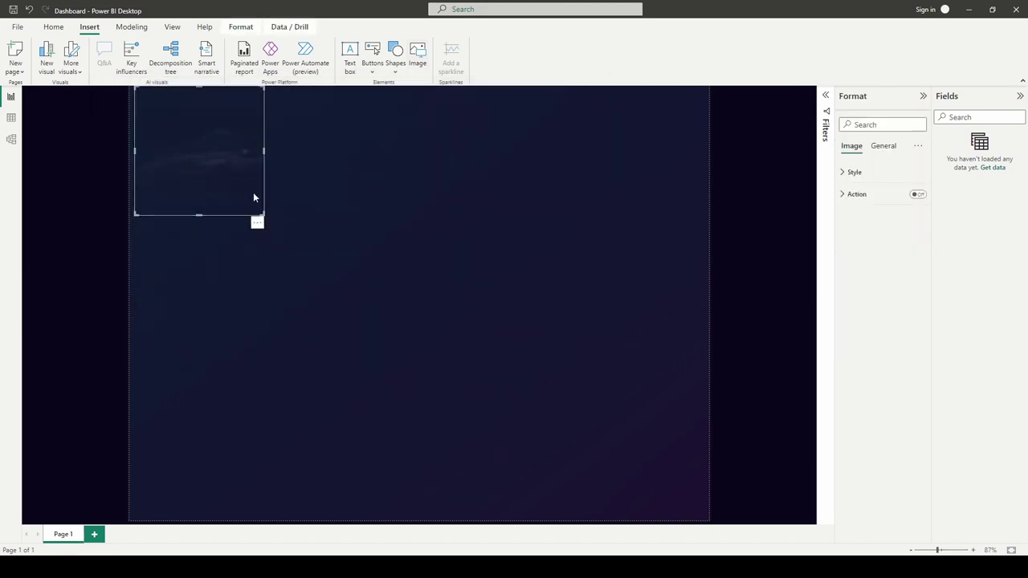
drag(208, 145, 186, 454)
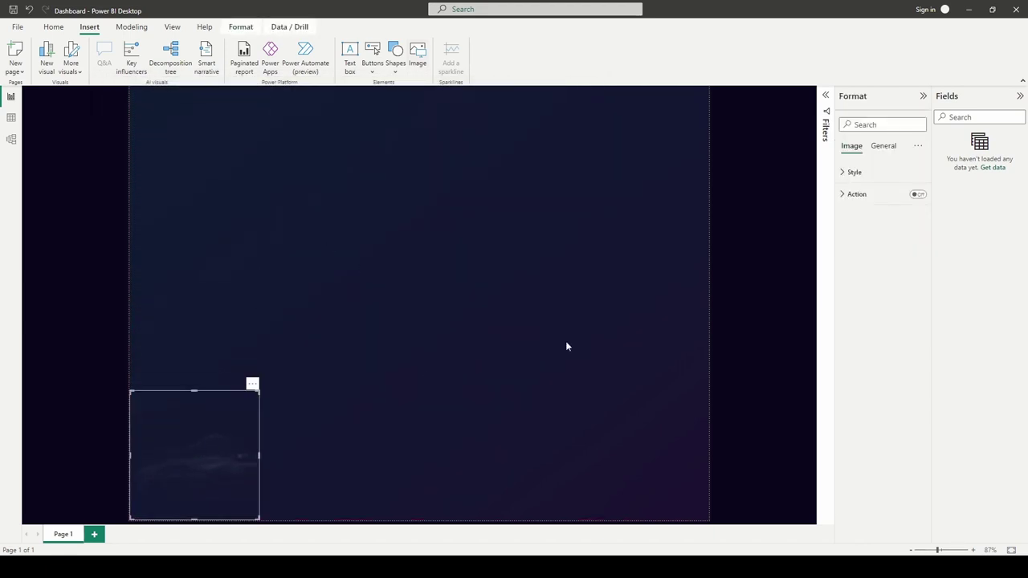
Step: Set the scaling of the inserted blur image to Fit
click(853, 172)
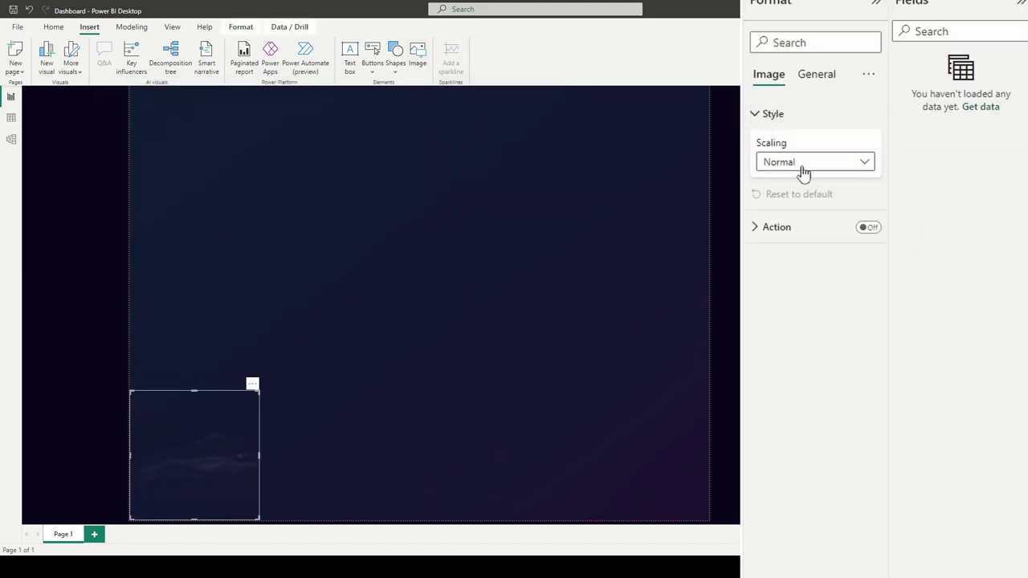
click(804, 169)
click(783, 200)
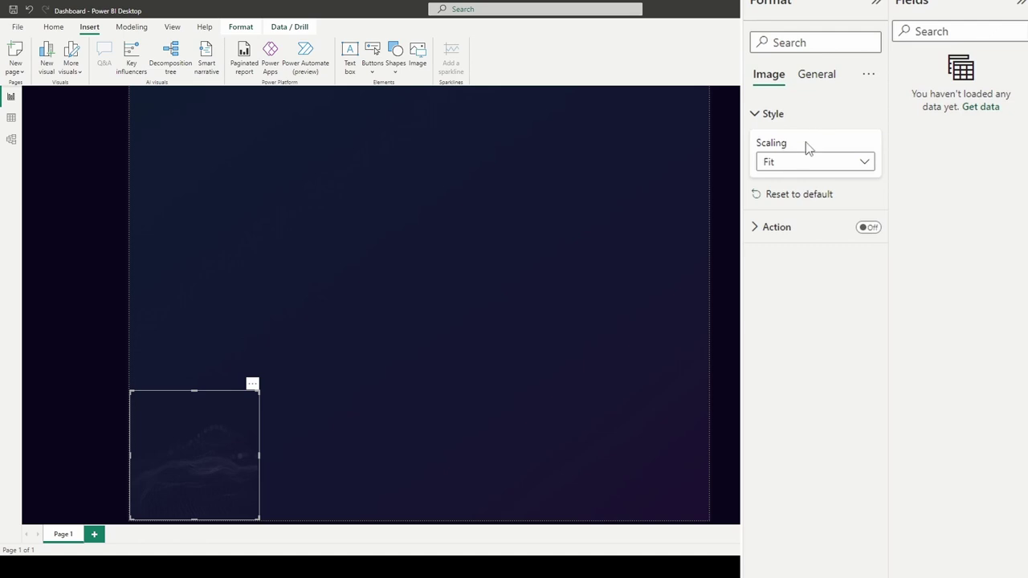
Step: Set the blur image's width to 1245 and height to 881, and place it flush with the page's bottom edge
click(811, 76)
click(774, 117)
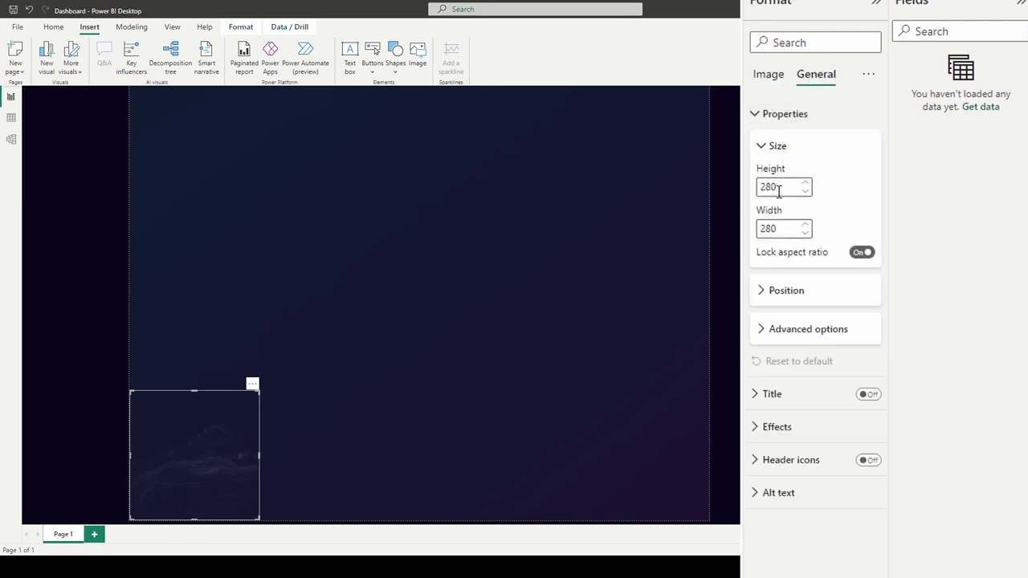
double_click(770, 227)
text(1245)
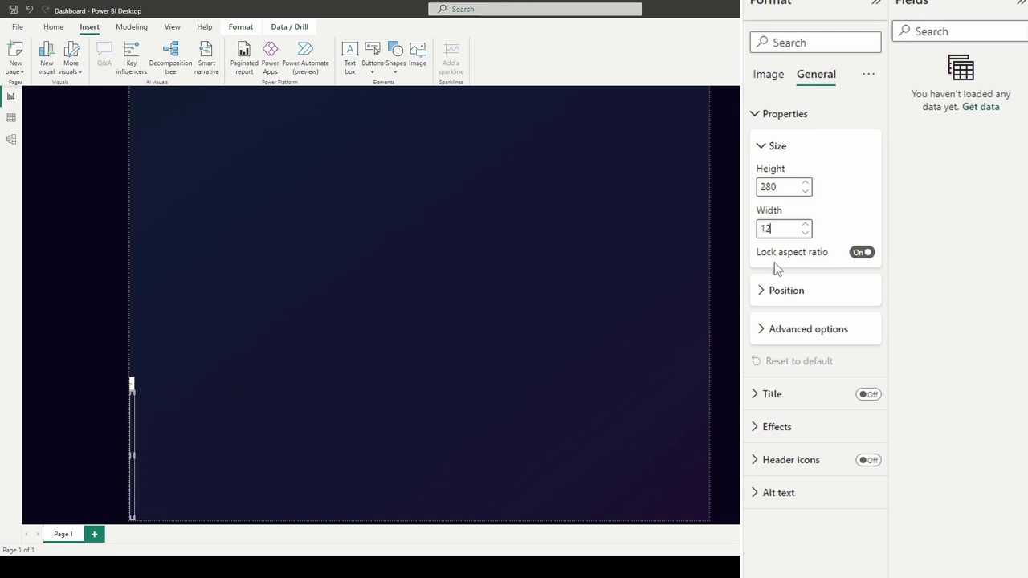
double_click(765, 187)
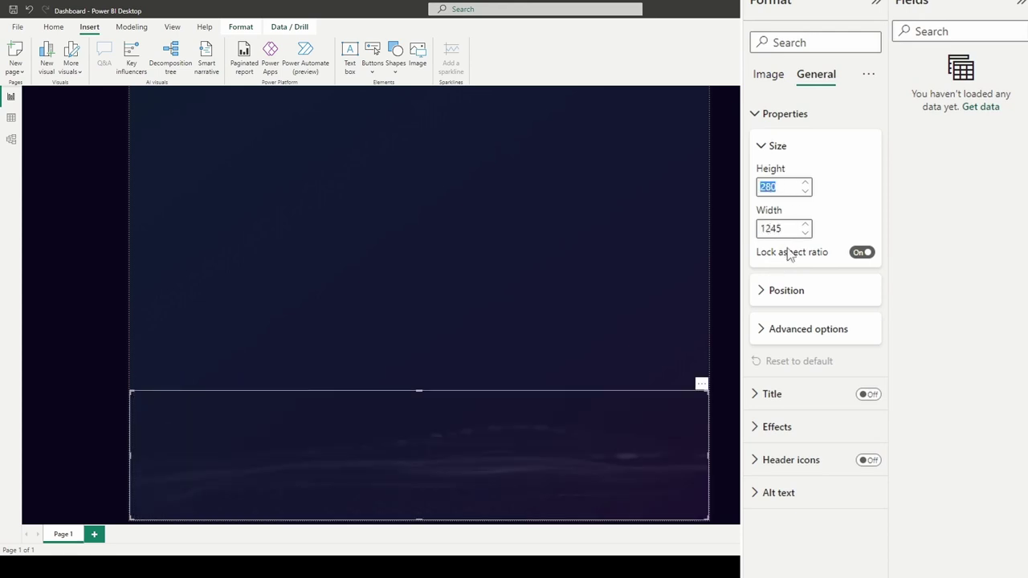
text(881)
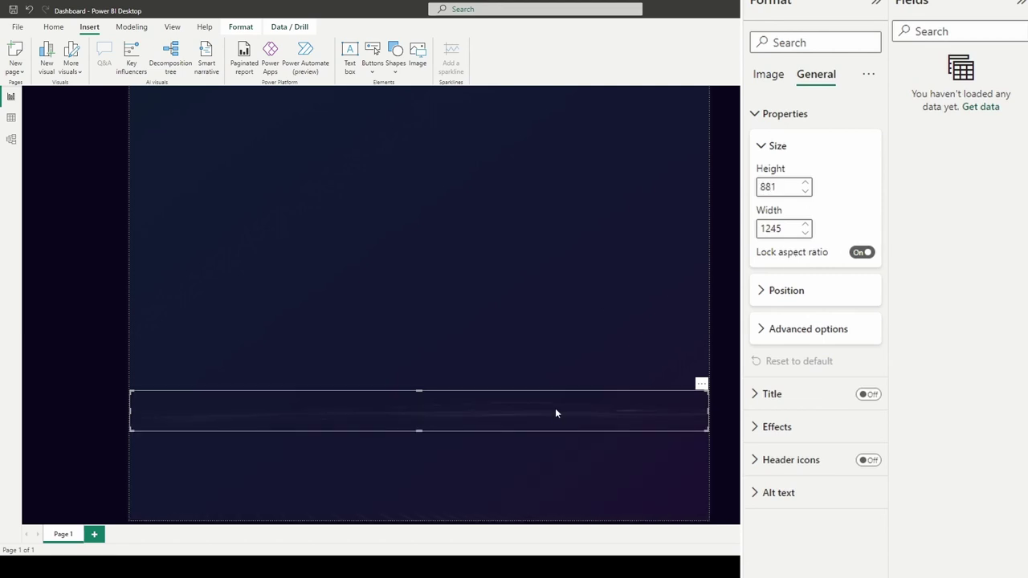
drag(555, 411, 539, 139)
double_click(767, 187)
text(881)
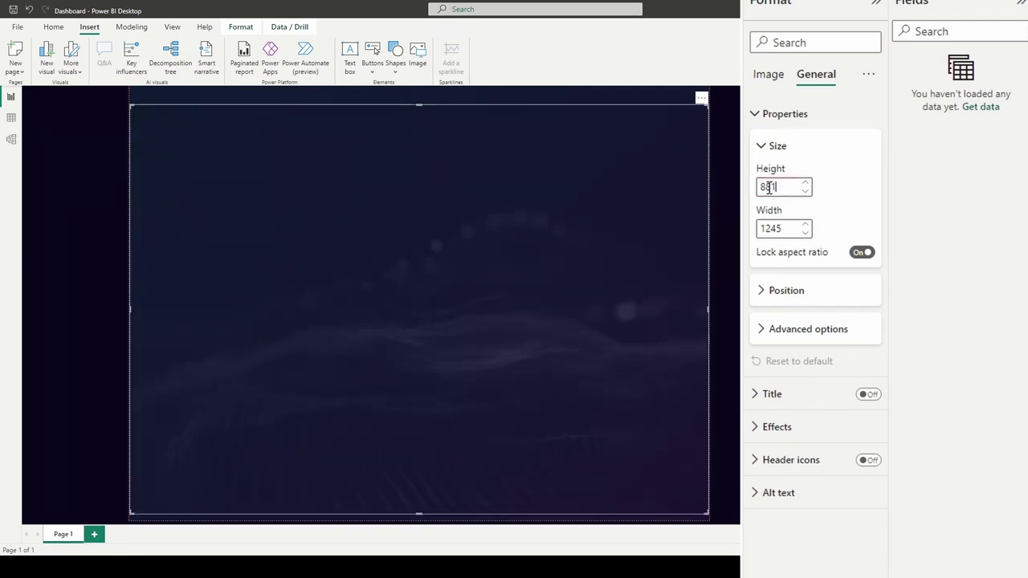
drag(426, 208, 428, 300)
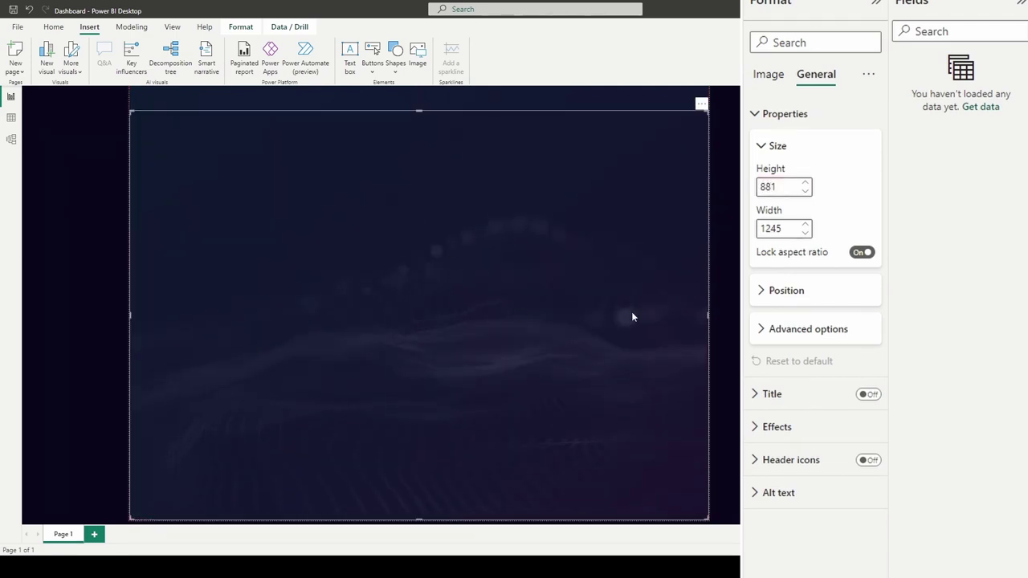
click(727, 293)
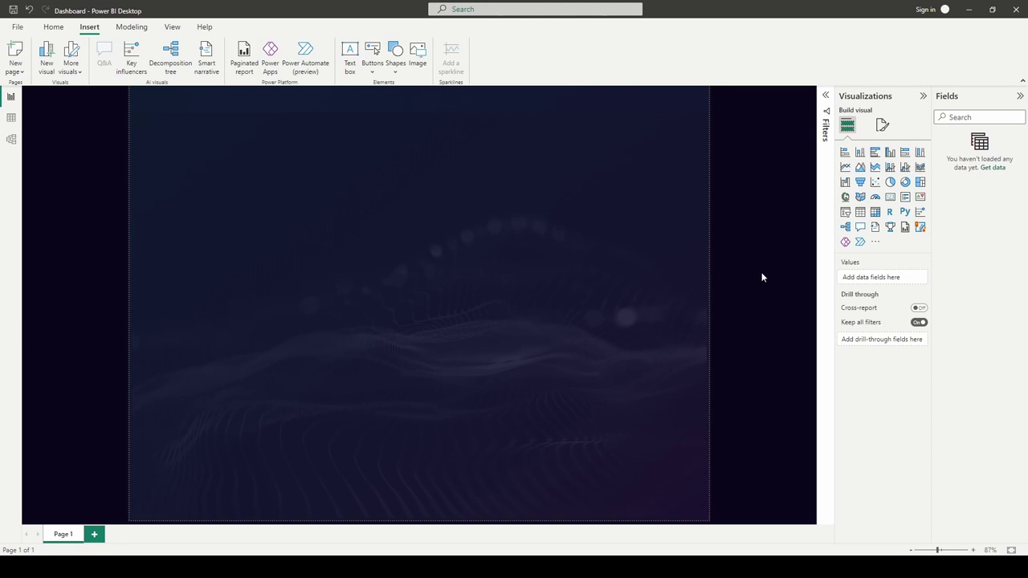
Step: Show the report's list of layers and rename the blurred overlay's Image layer as BlurredImage
click(172, 27)
click(466, 56)
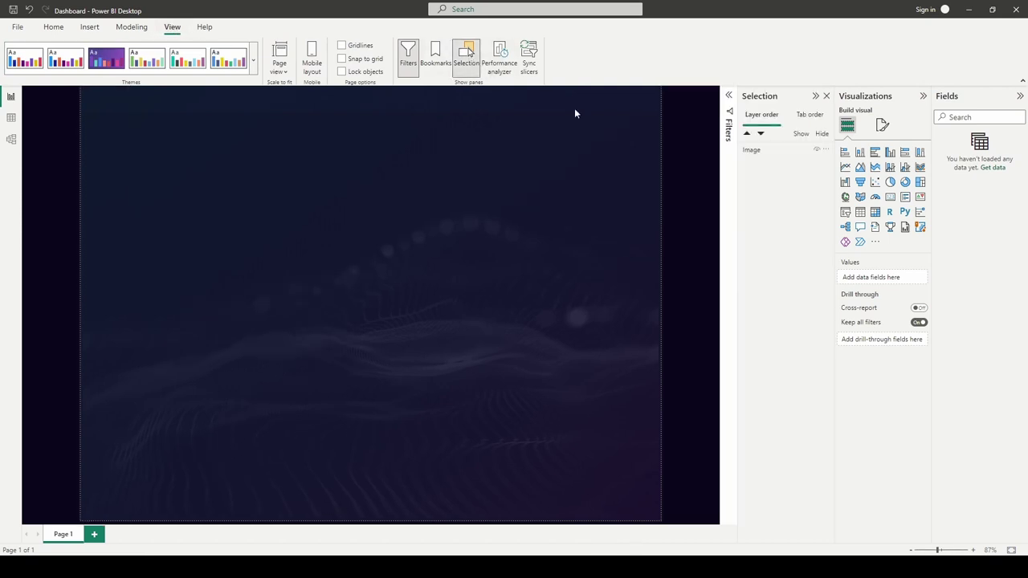
click(760, 153)
click(776, 201)
double_click(755, 151)
text(BlurredImage)
key(Return)
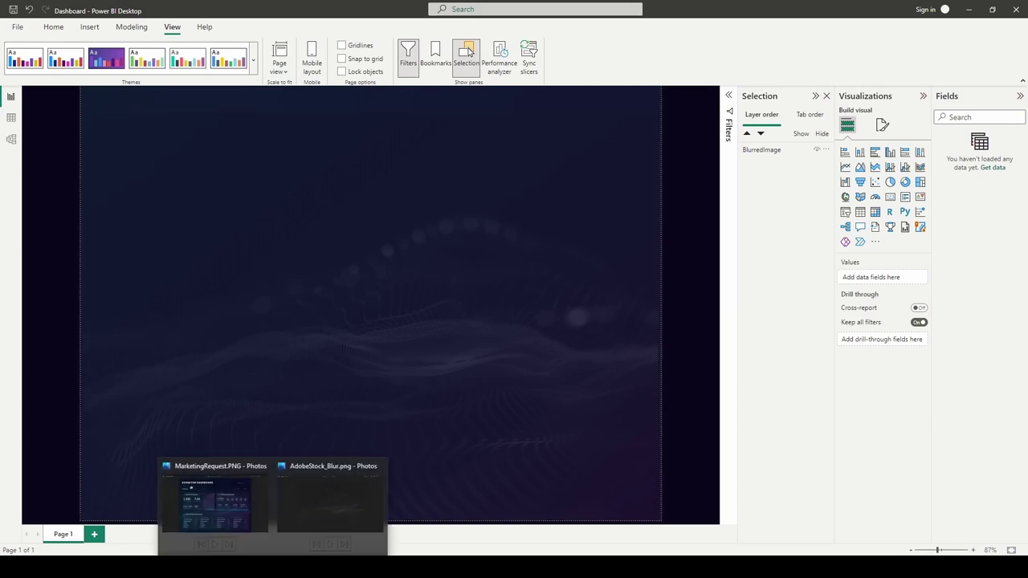
Step: Switch to Photos to examine the tabbed outline in MarketingRequest.PNG, and view the matching tab shape in Figma
click(235, 507)
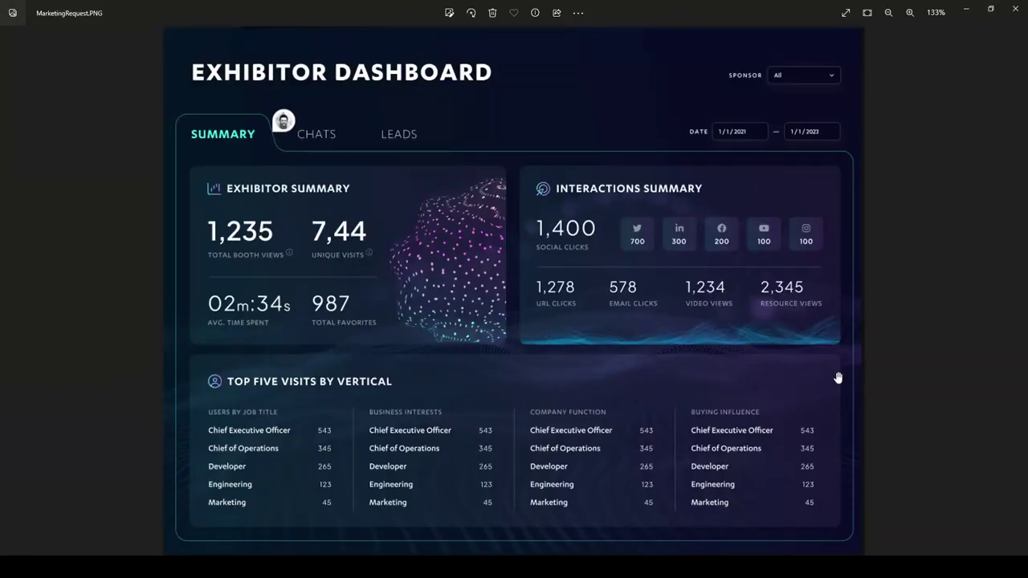
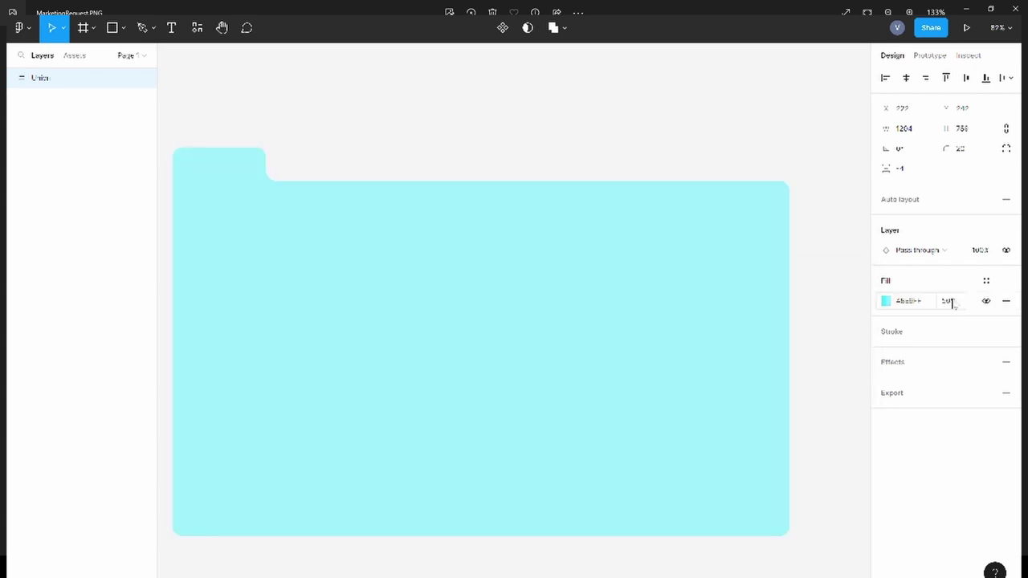
click(1005, 300)
key(Escape)
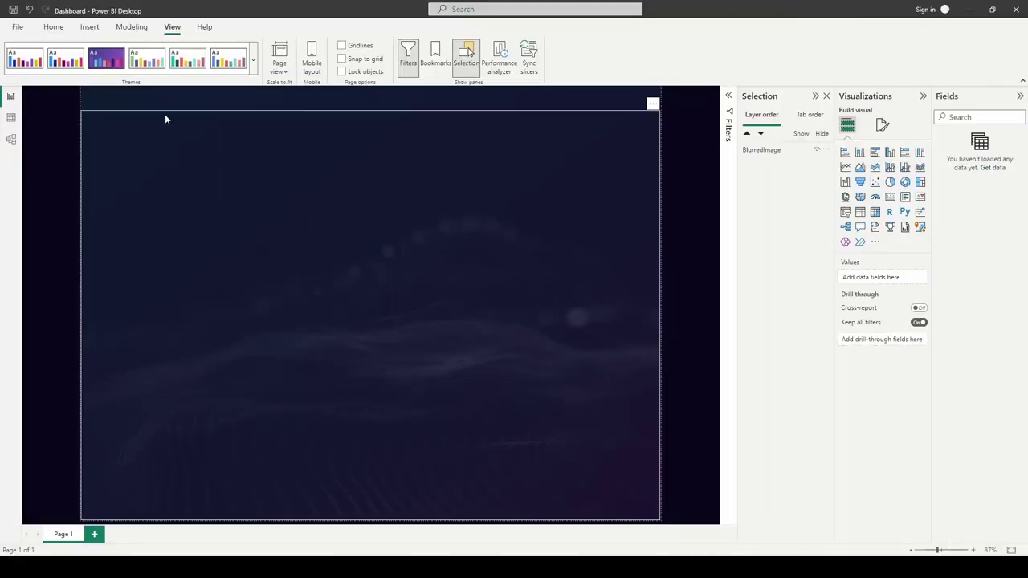
Step: In Power BI Desktop, insert Summary.png from the PageTabs folder and move it to the page's left edge
click(89, 27)
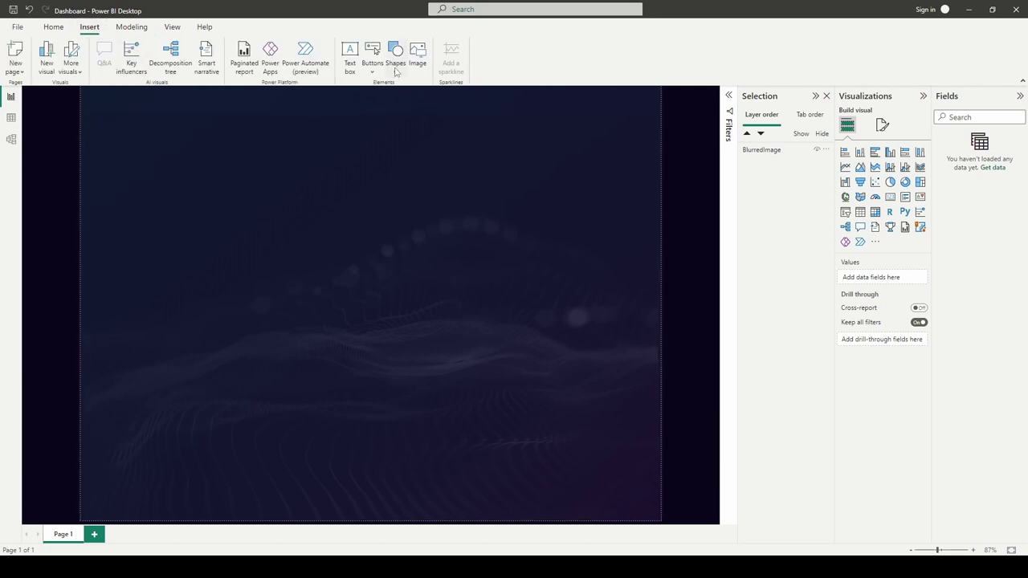
click(417, 62)
click(348, 104)
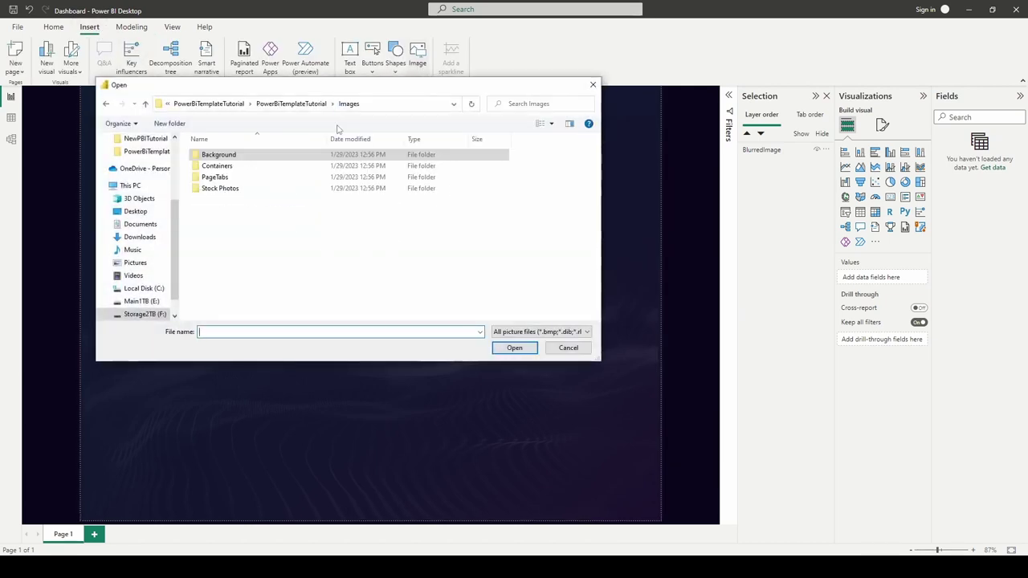
double_click(229, 177)
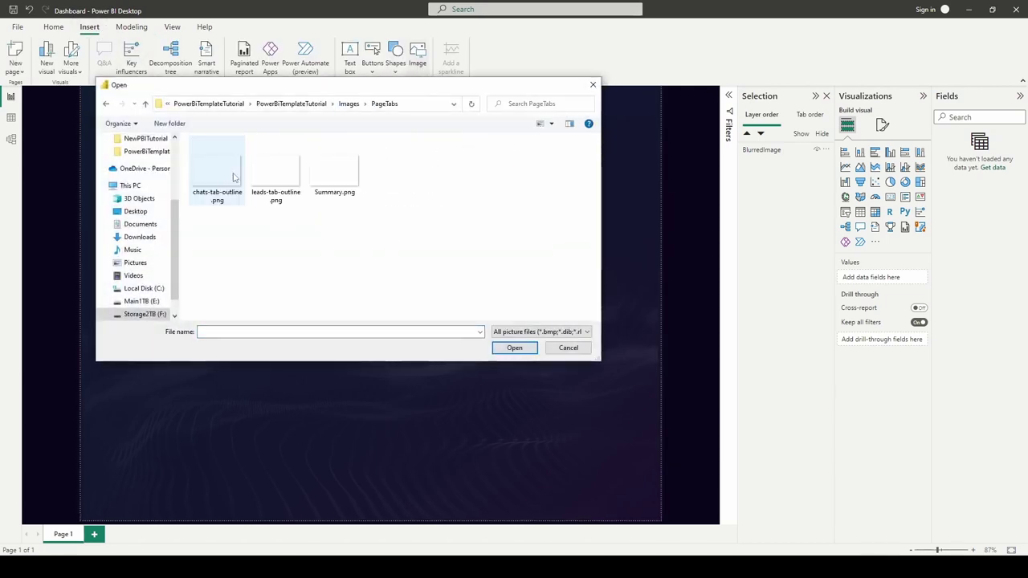
click(334, 172)
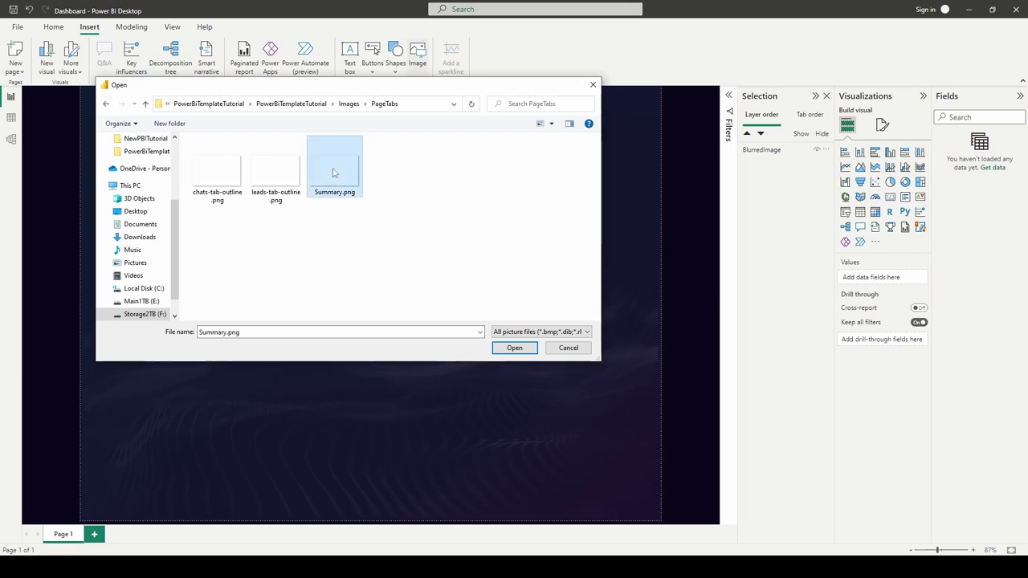
click(514, 347)
drag(196, 165, 152, 193)
Step: Set the scaling of the inserted Summary.png outline image to Fit
click(826, 96)
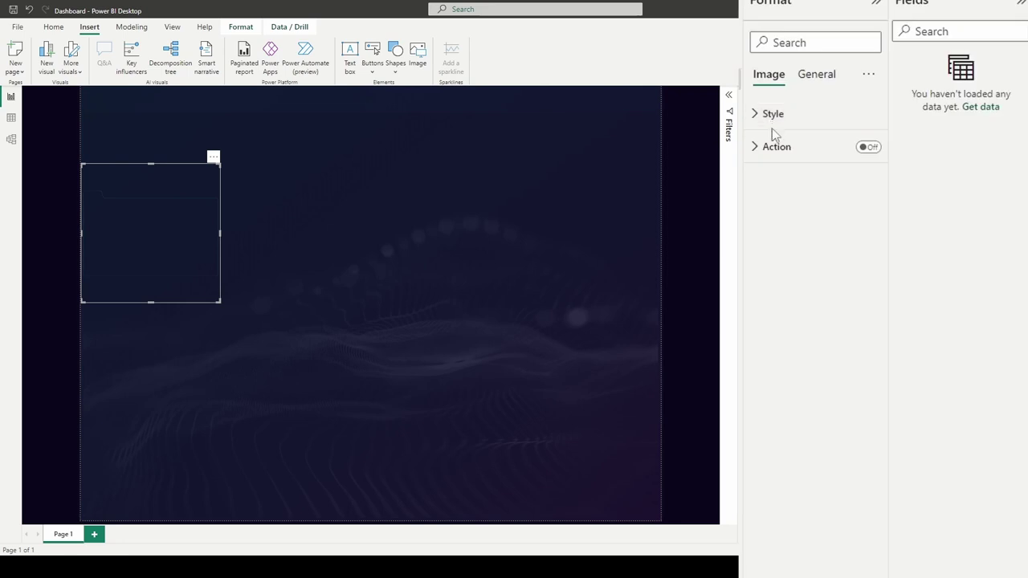
click(770, 116)
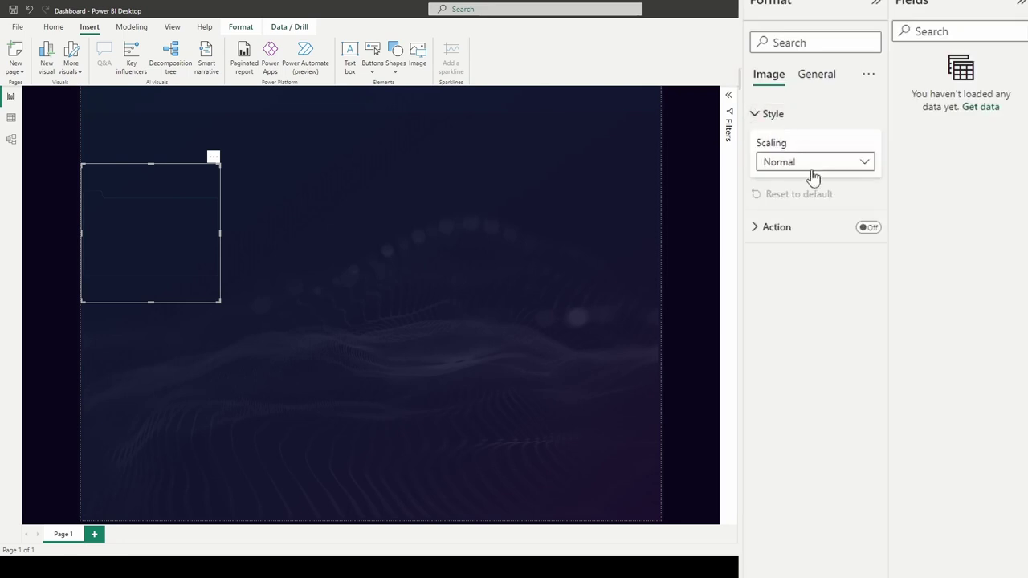
click(793, 167)
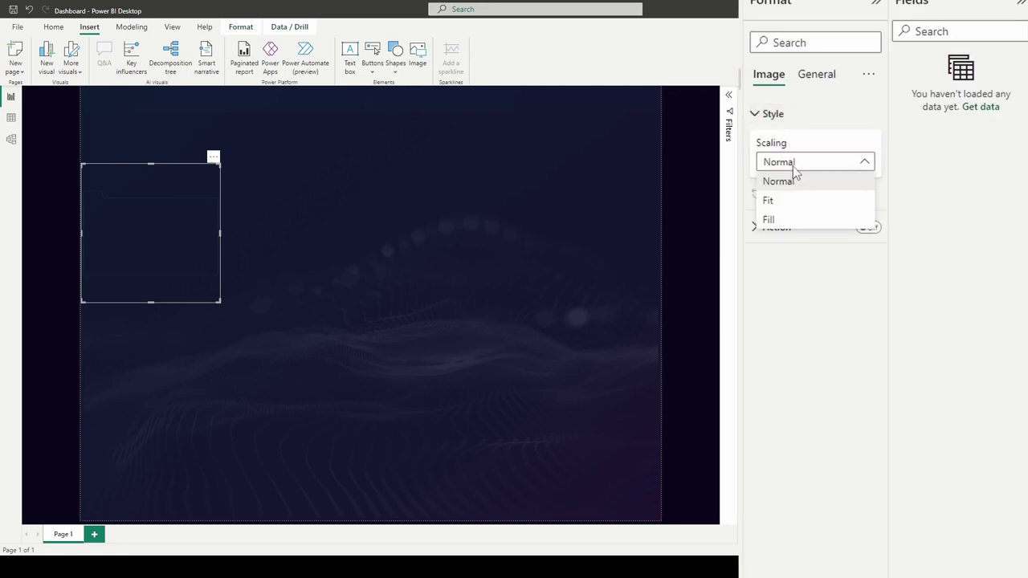
click(778, 206)
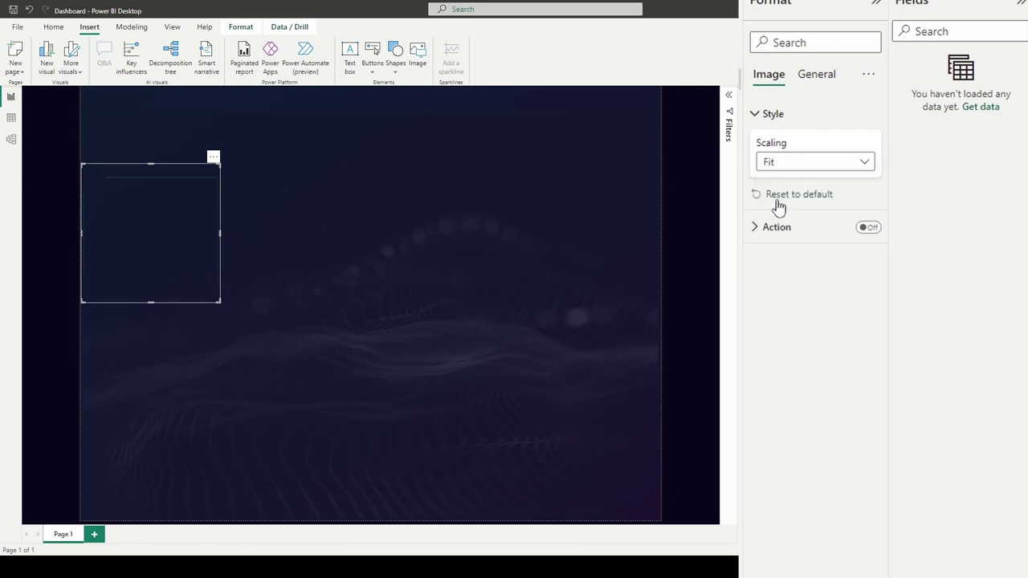
Step: Set the Summary outline image's height to 759 and width to 1204, moving it inward from the page's left edge
click(823, 81)
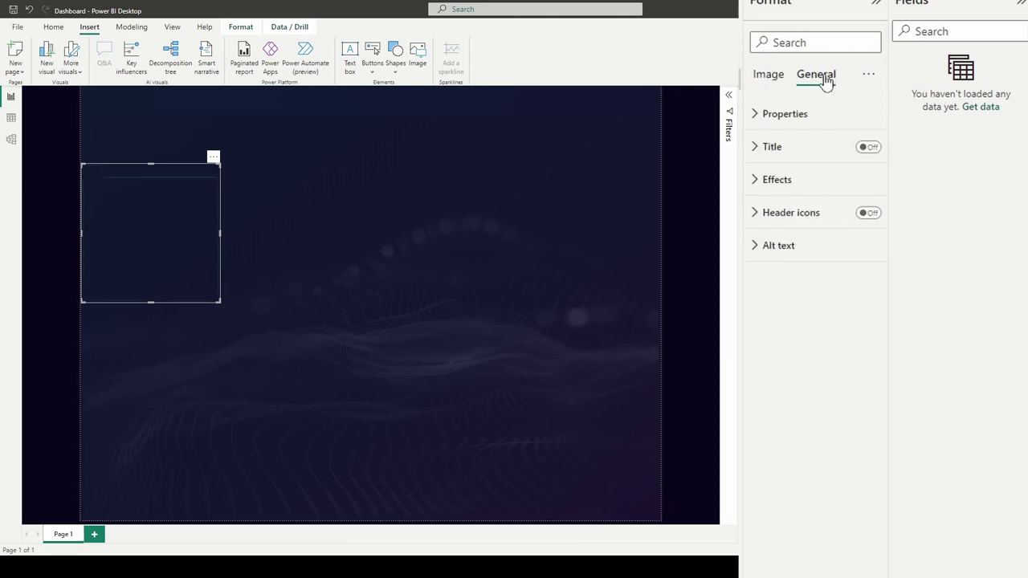
click(764, 117)
double_click(767, 186)
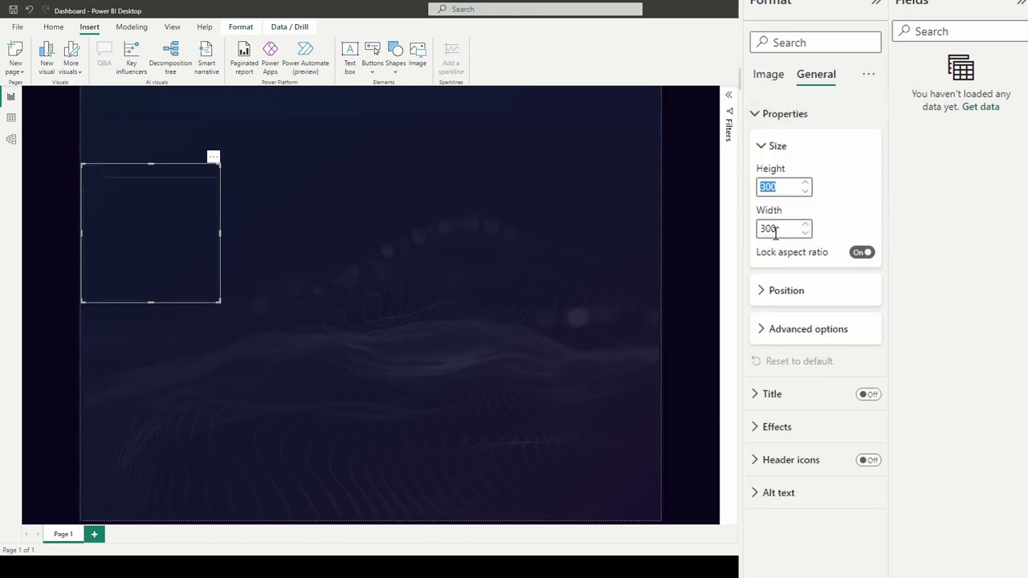
text(7590)
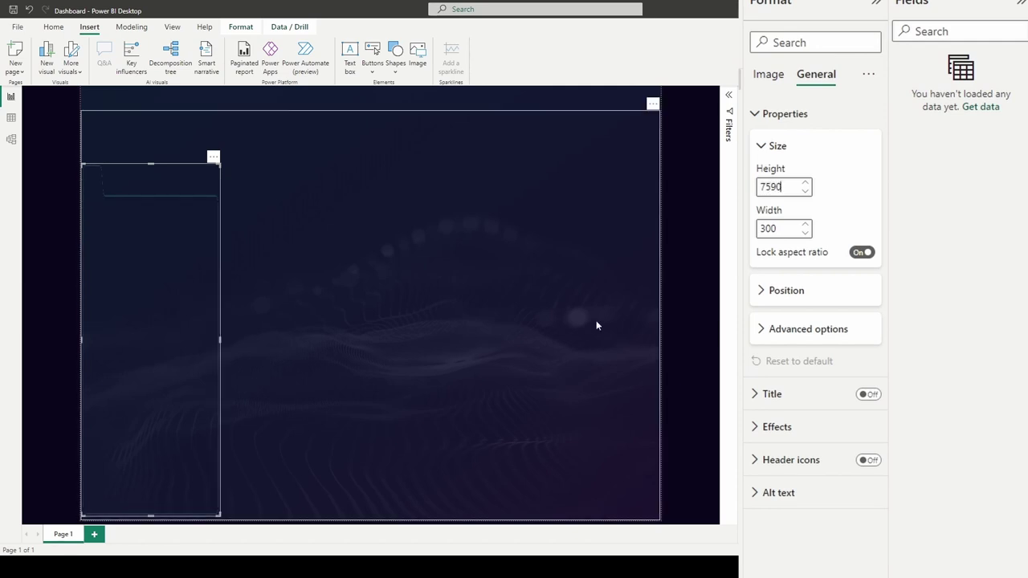
drag(176, 174, 188, 138)
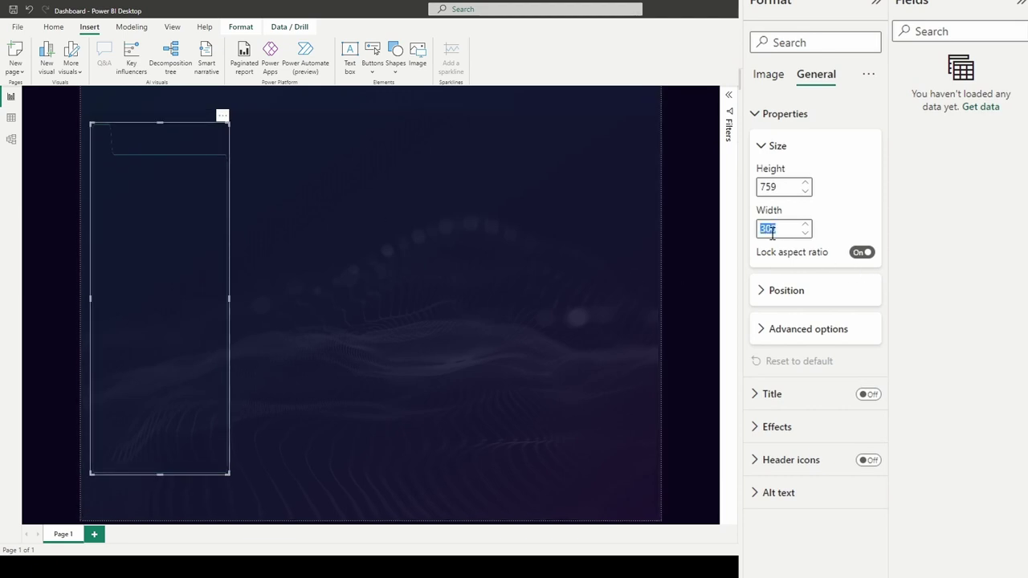
text(1204)
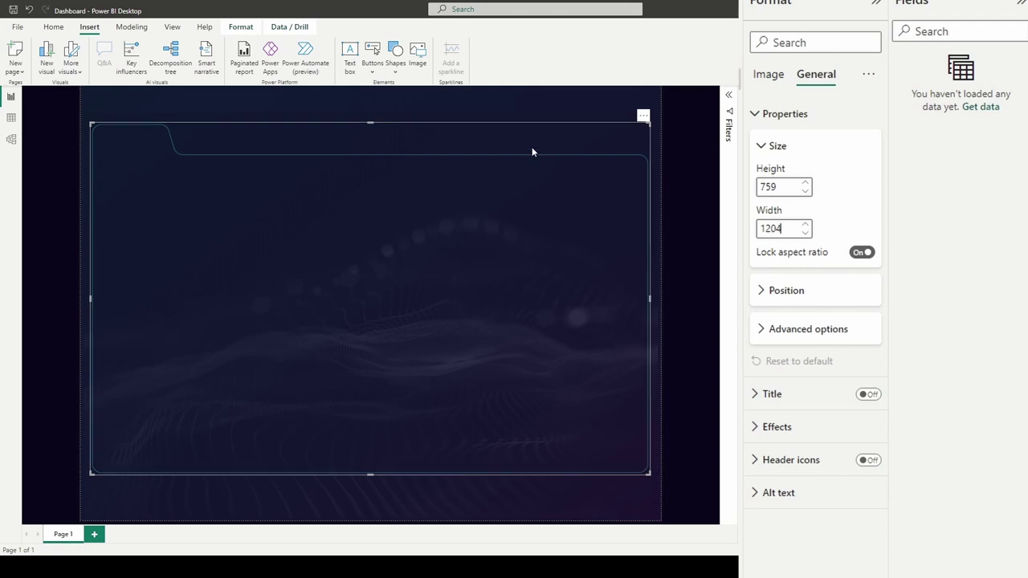
Step: Position the Summary outline image at horizontal 27 and vertical 150 on the page
drag(494, 140, 494, 171)
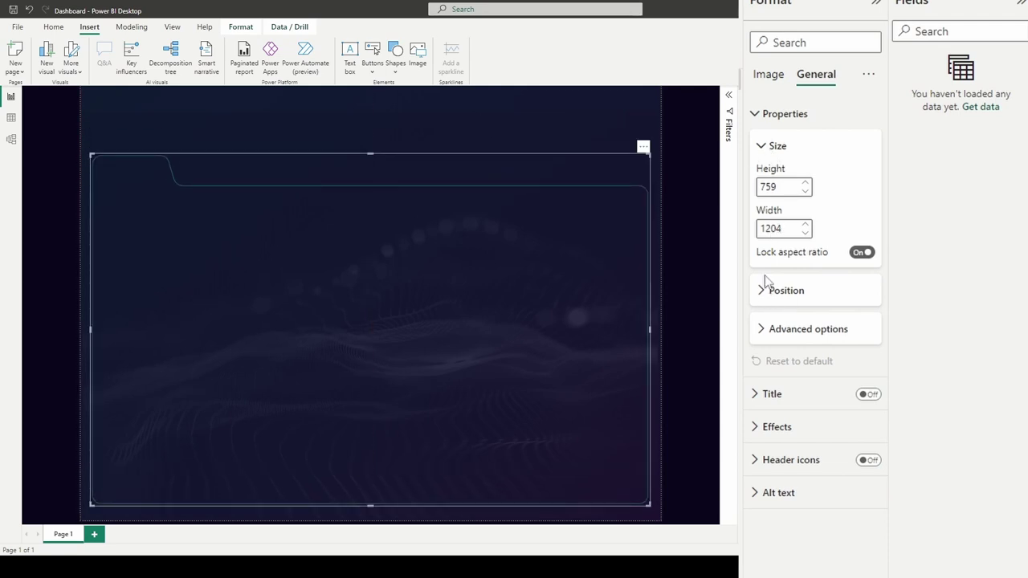
click(765, 147)
click(765, 182)
double_click(765, 225)
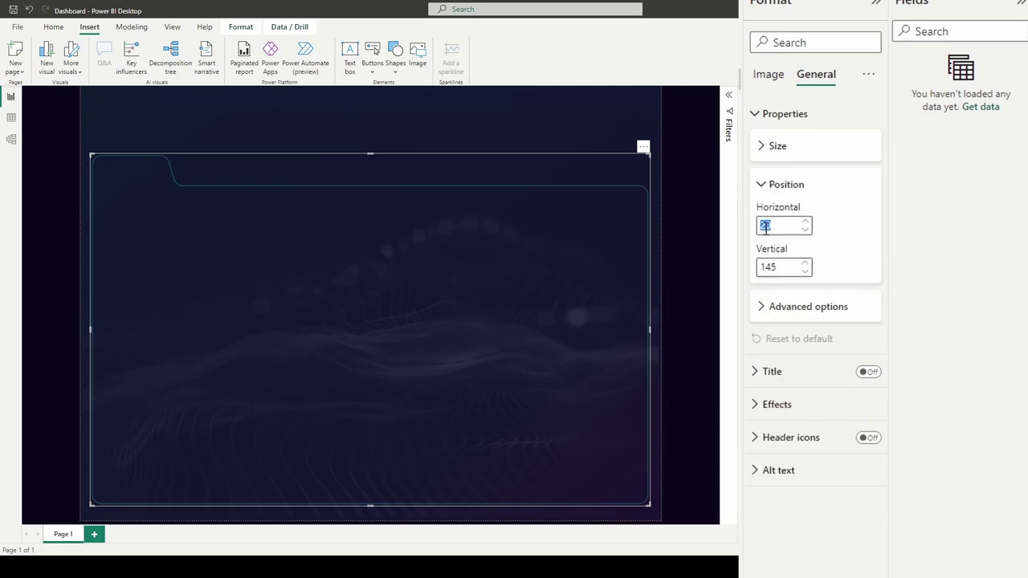
text(27)
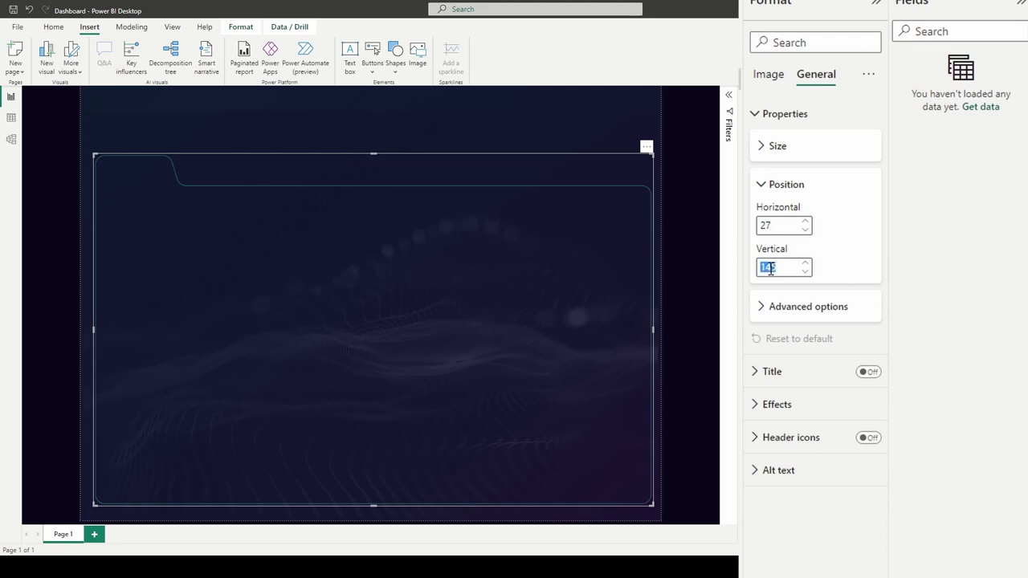
text(150)
click(691, 180)
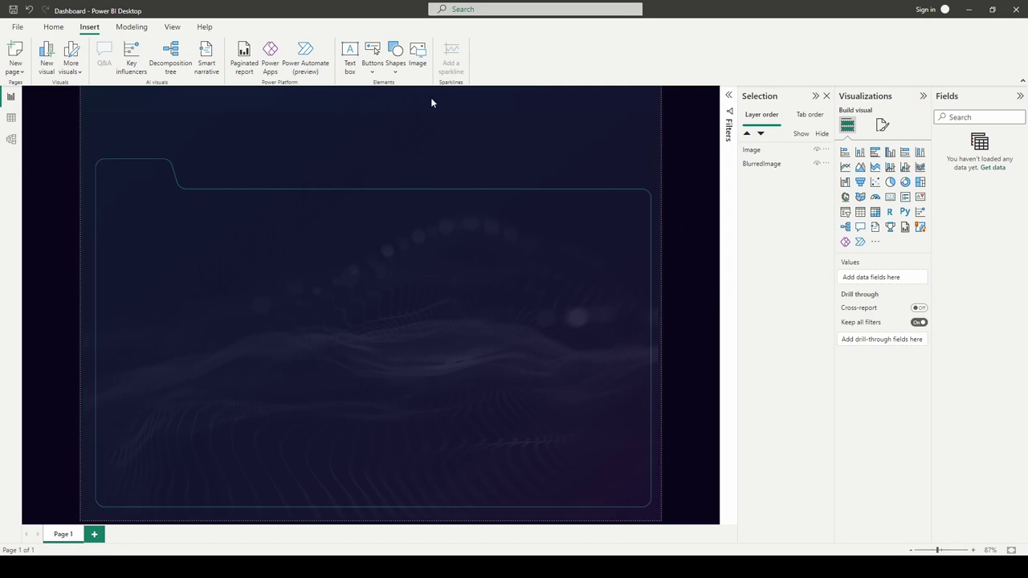
Step: Rename the existing report page as Summary
double_click(64, 535)
text(Summa)
key(Return)
Step: Add two new report pages named Chat and Leads
click(101, 534)
double_click(112, 534)
text(Chat)
key(Return)
click(143, 535)
double_click(153, 534)
text(L)
key(Return)
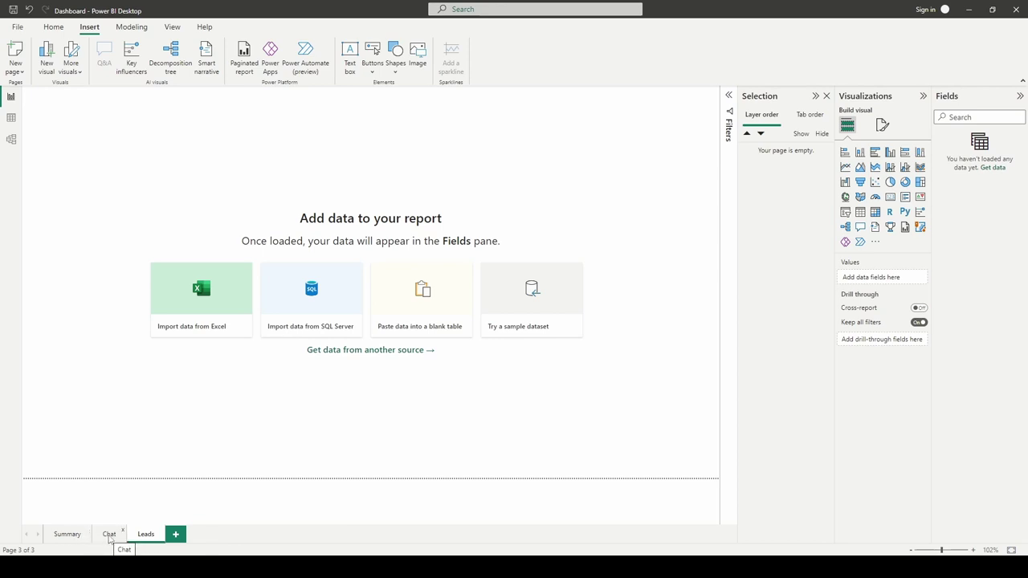
Step: Insert a page navigator on the Summary page and move it into the tab area of the outline image
click(68, 535)
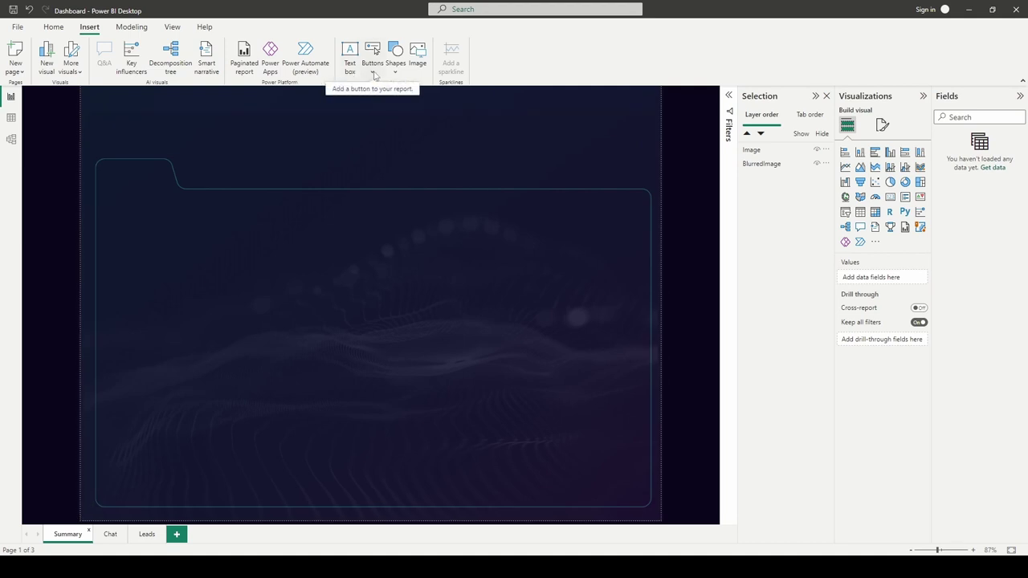
click(373, 74)
mouse_move(396, 252)
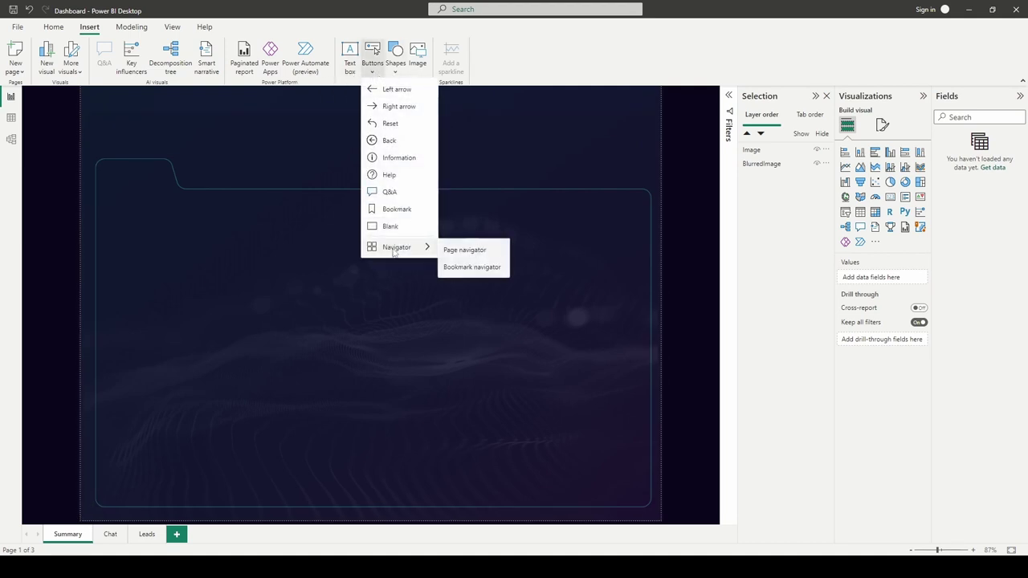
click(476, 251)
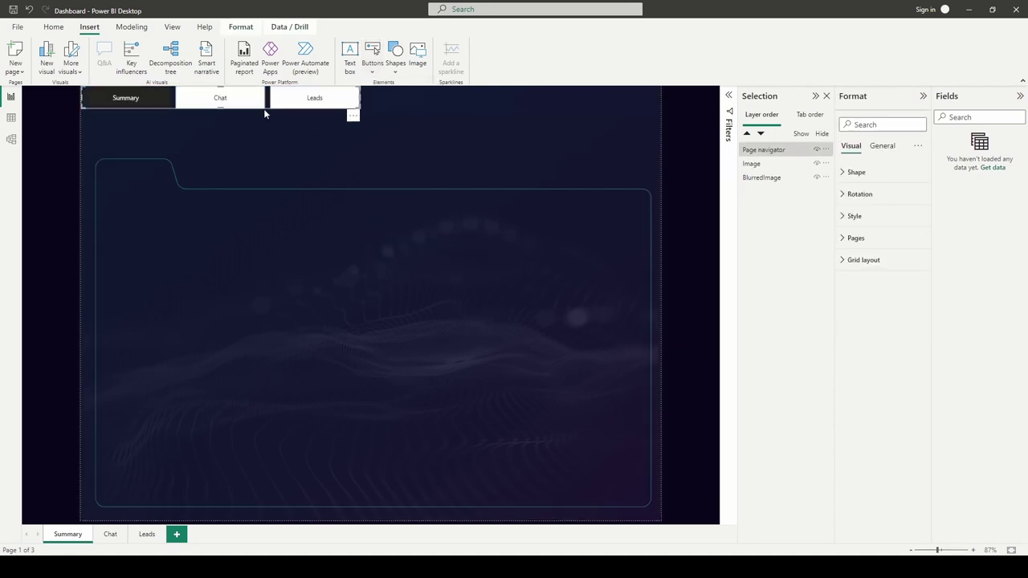
drag(267, 110, 291, 188)
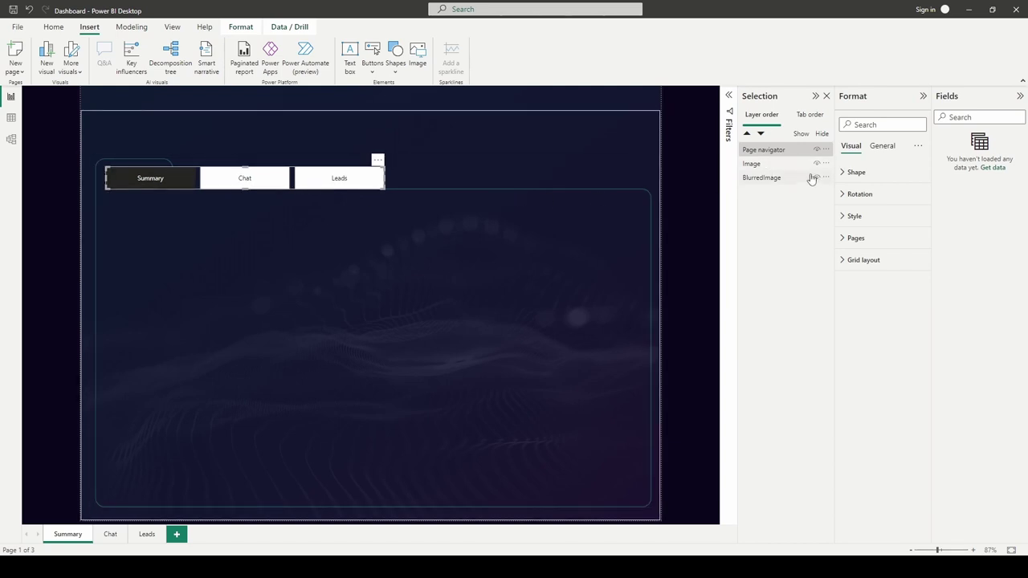
Step: Check the mockup's tab labels in Photos and make the page navigator's default-state text bold, size 18 and white in Power BI Desktop
key(alt+Tab)
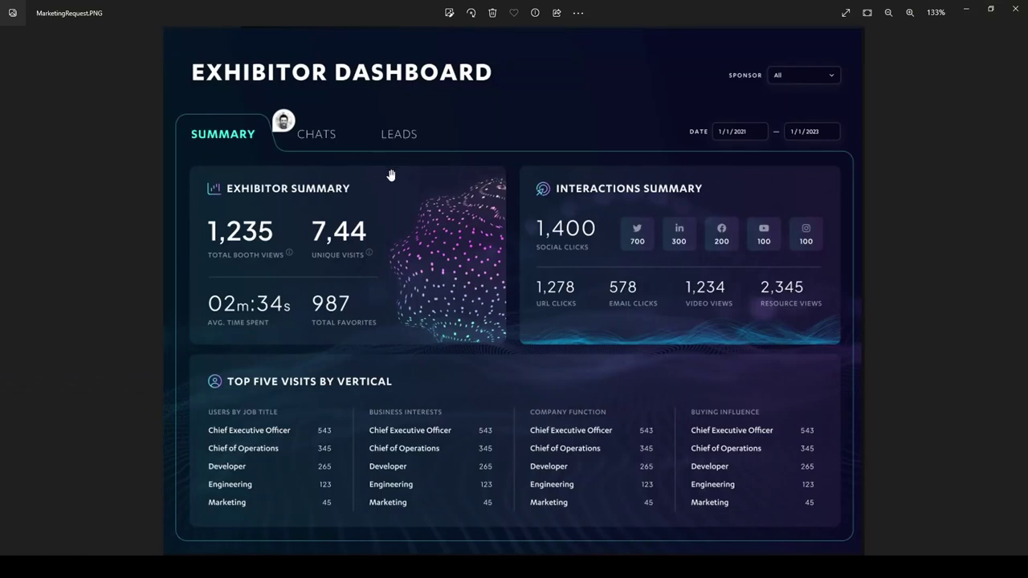
click(967, 19)
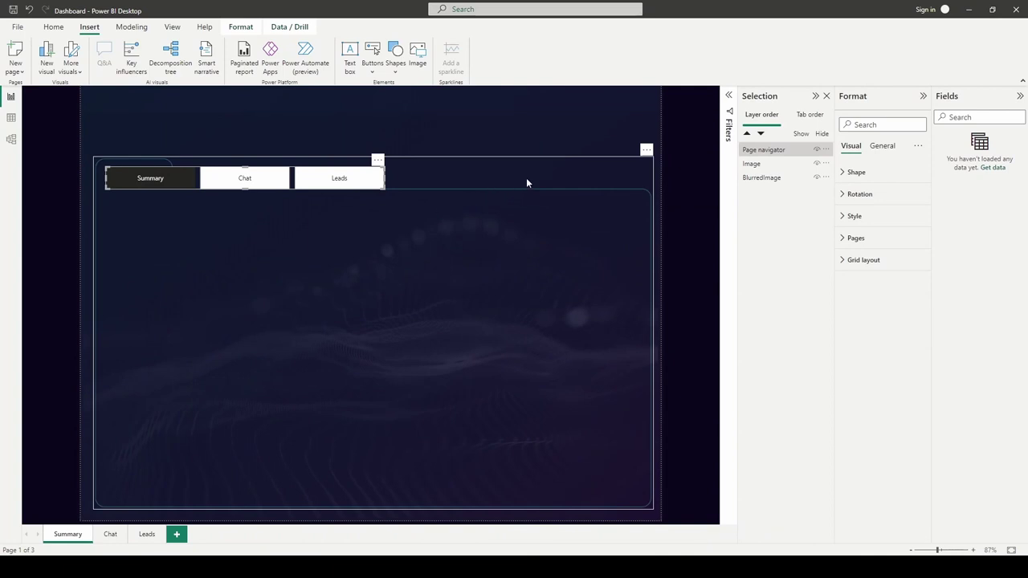
click(845, 221)
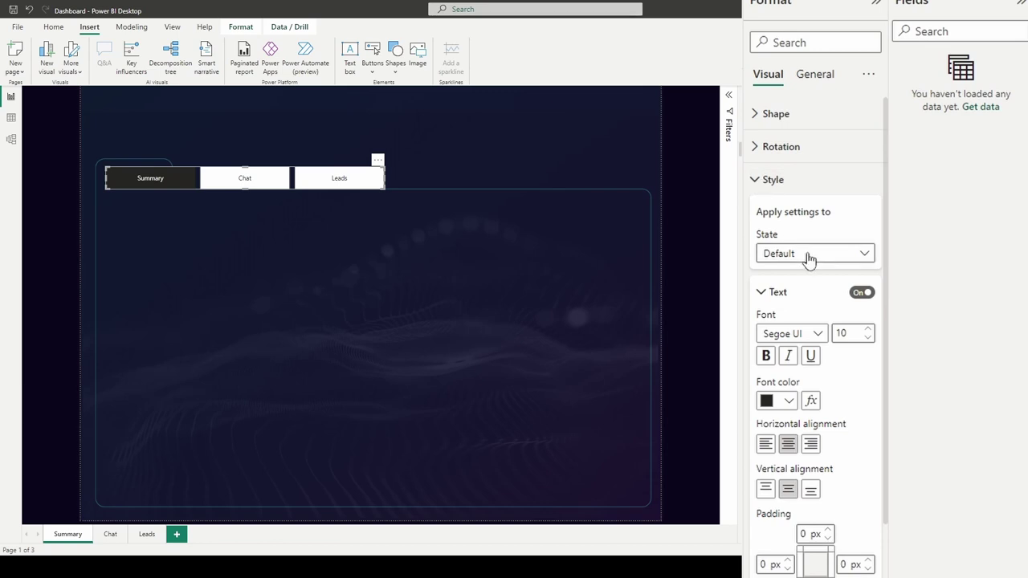
scroll(810, 259, down, 2)
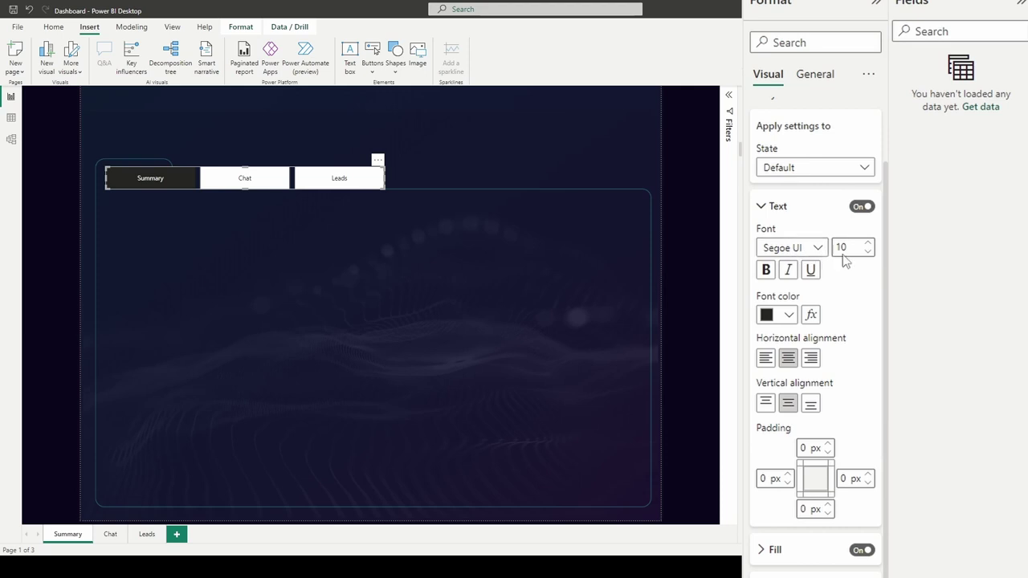
click(767, 271)
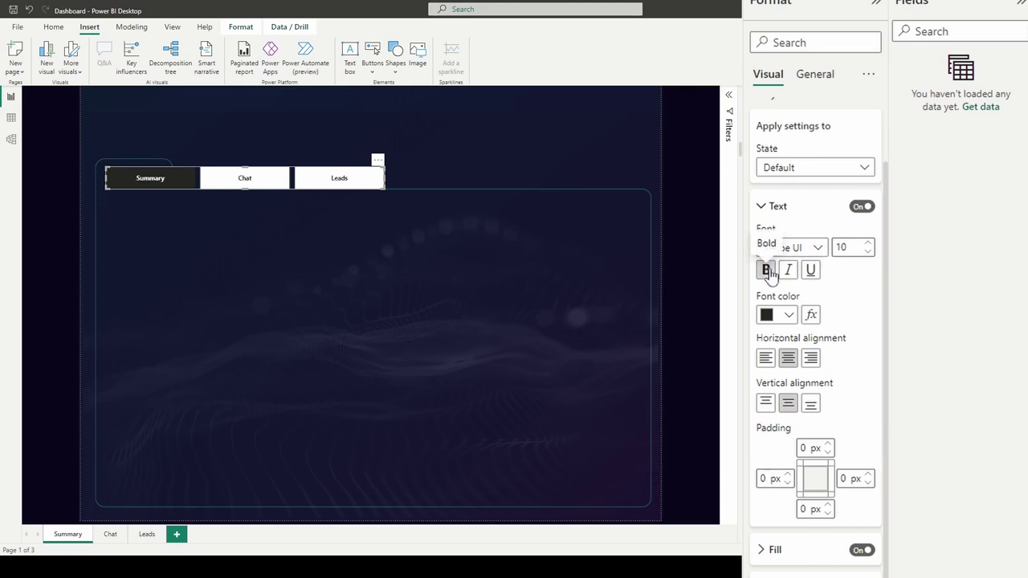
double_click(845, 247)
text(18)
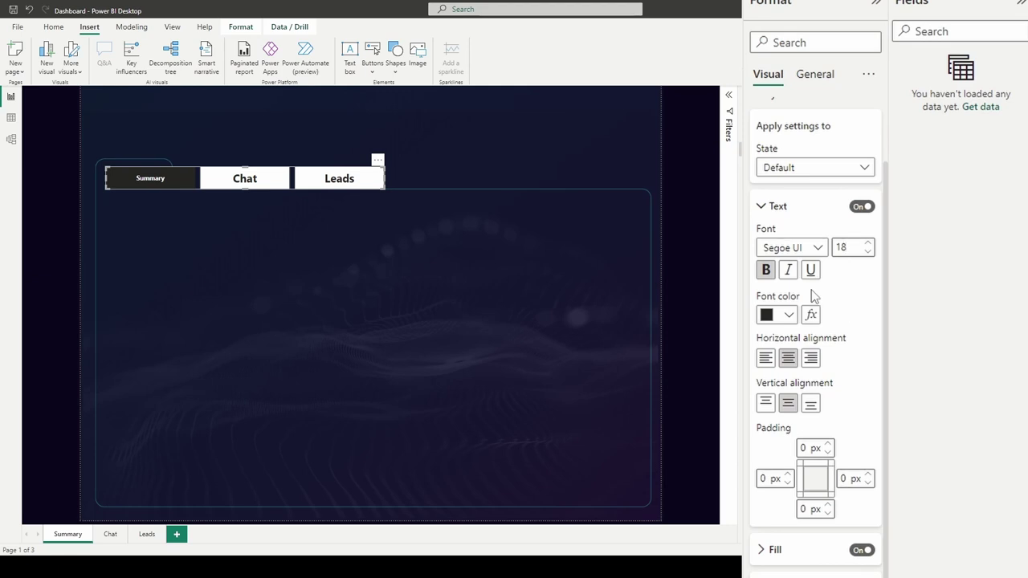
click(790, 314)
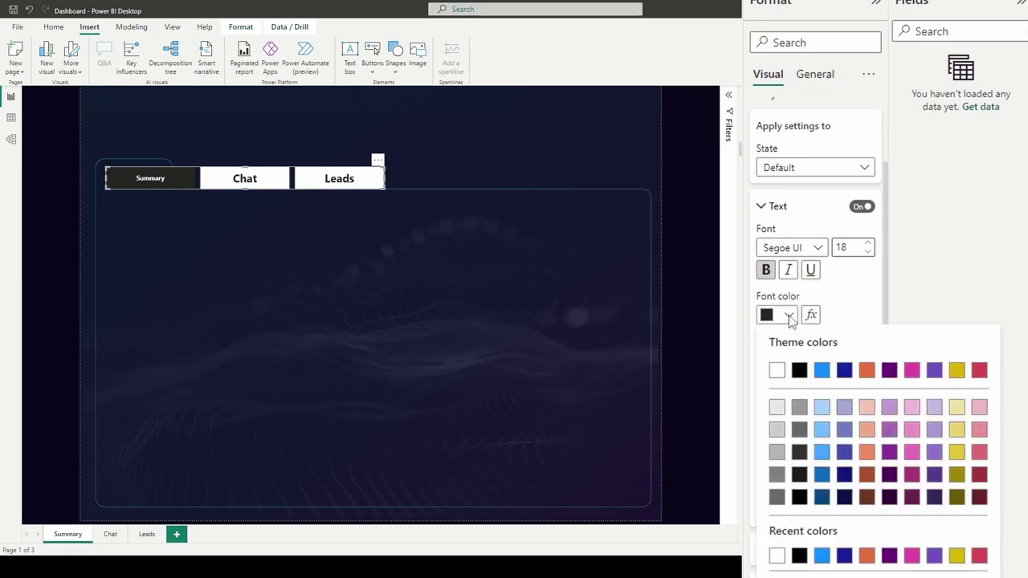
click(777, 372)
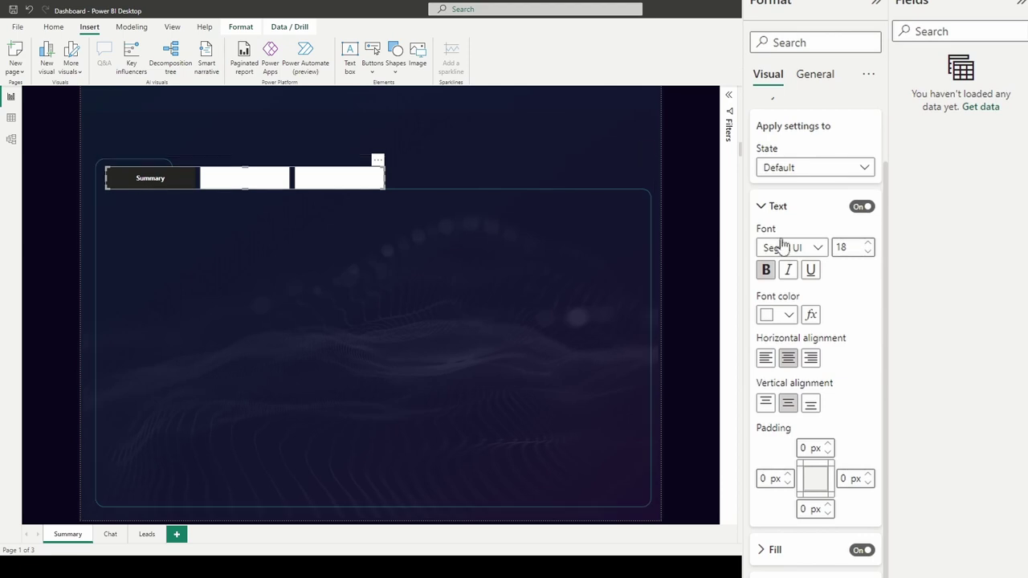
Step: Set the page navigator's selected-state text to size 18 with font color #3AFFEF
click(797, 175)
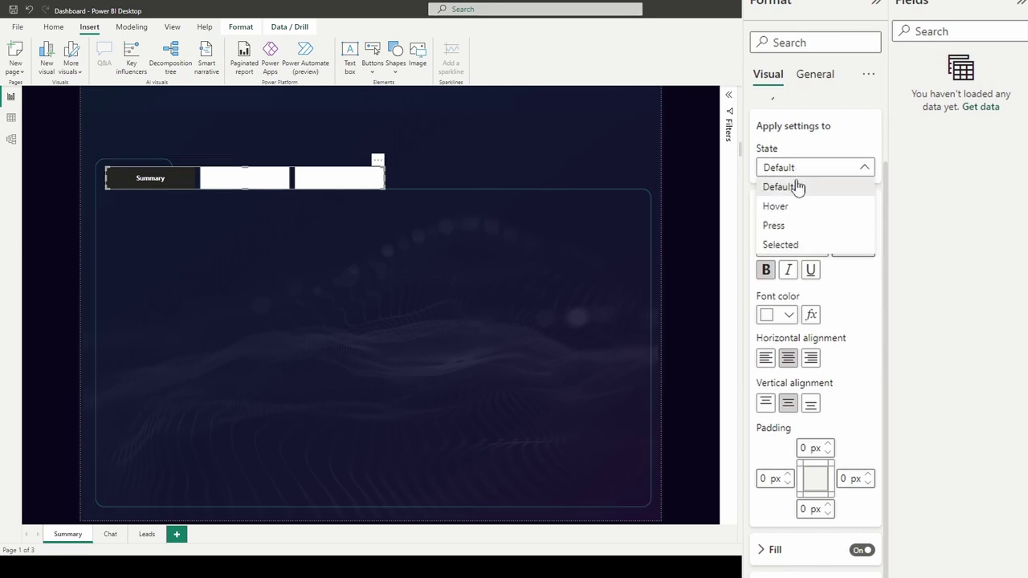
click(792, 242)
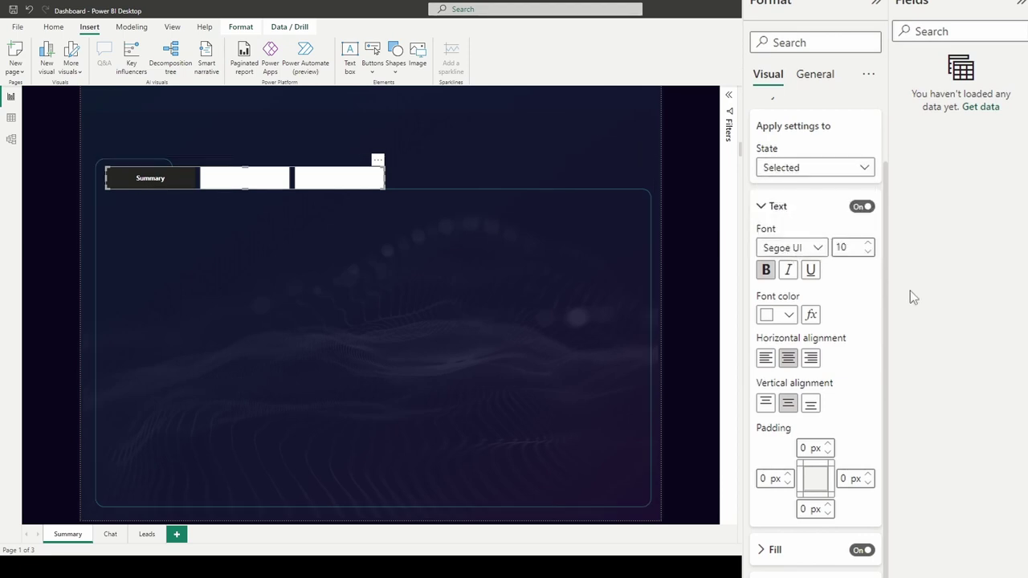
double_click(842, 249)
text(18)
click(788, 315)
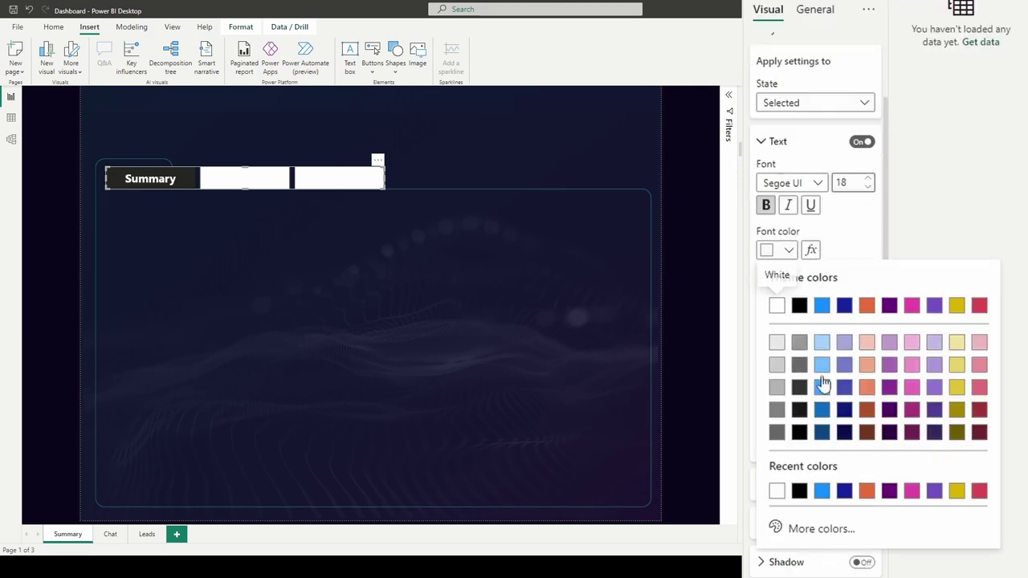
click(822, 532)
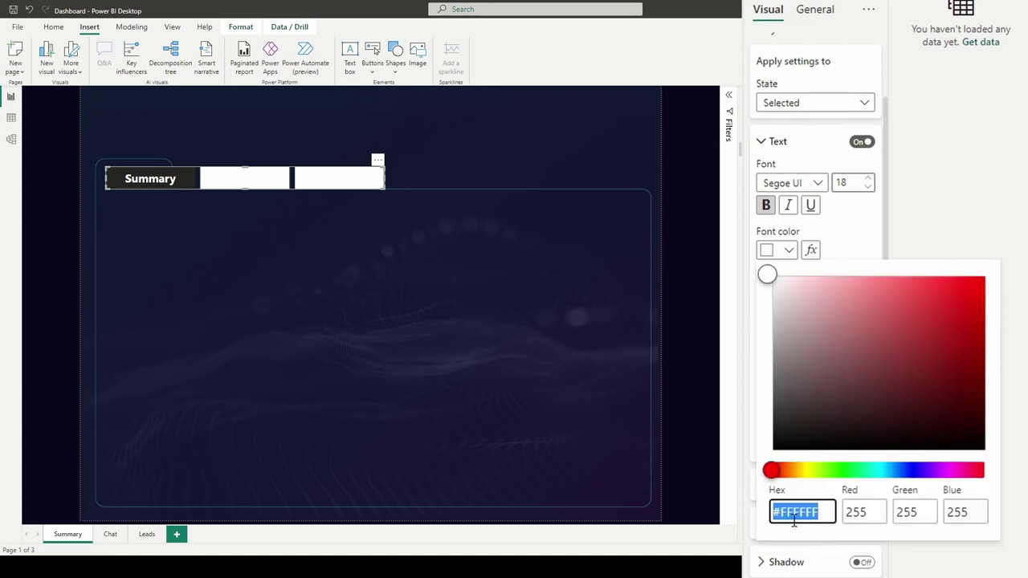
text(#)
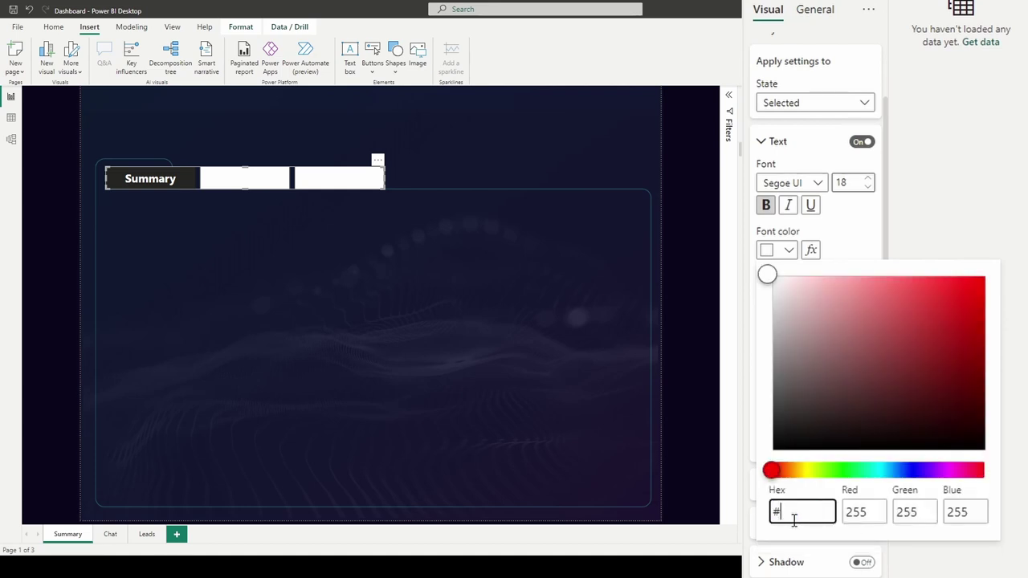
text(3AFFEF)
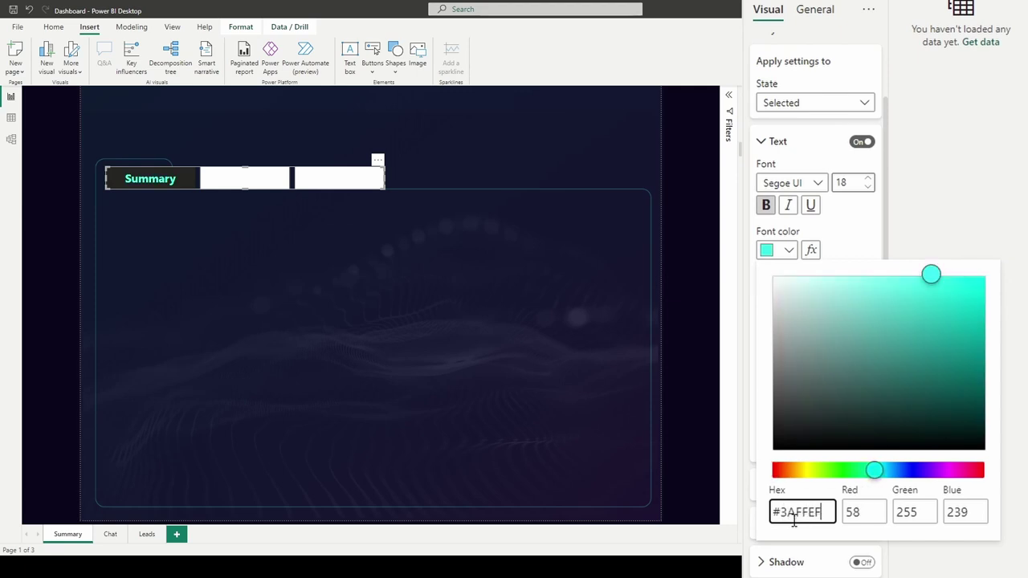
key(Escape)
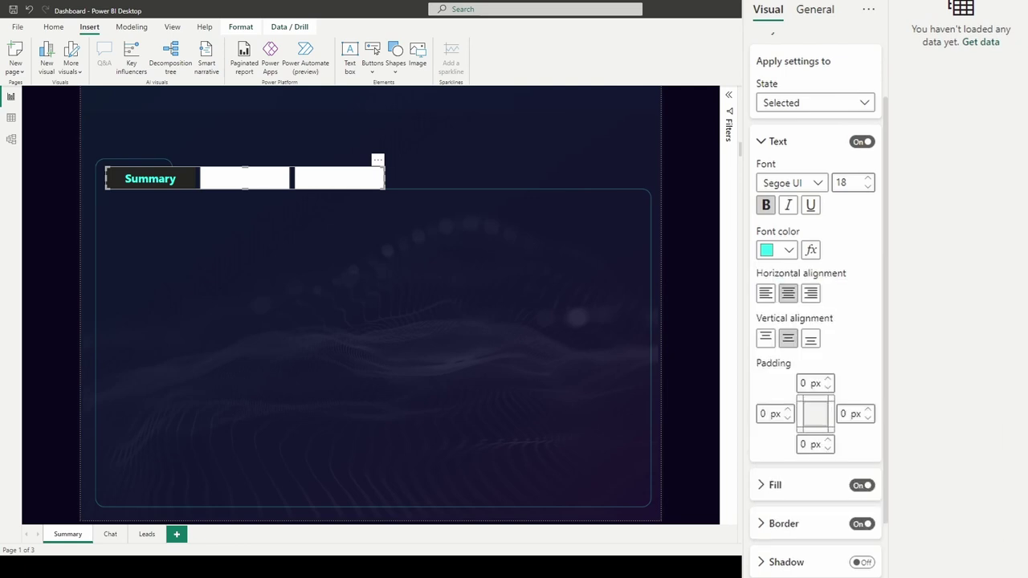
Step: Reduce the padding between the page navigator's buttons to 1 px in its grid layout
click(771, 141)
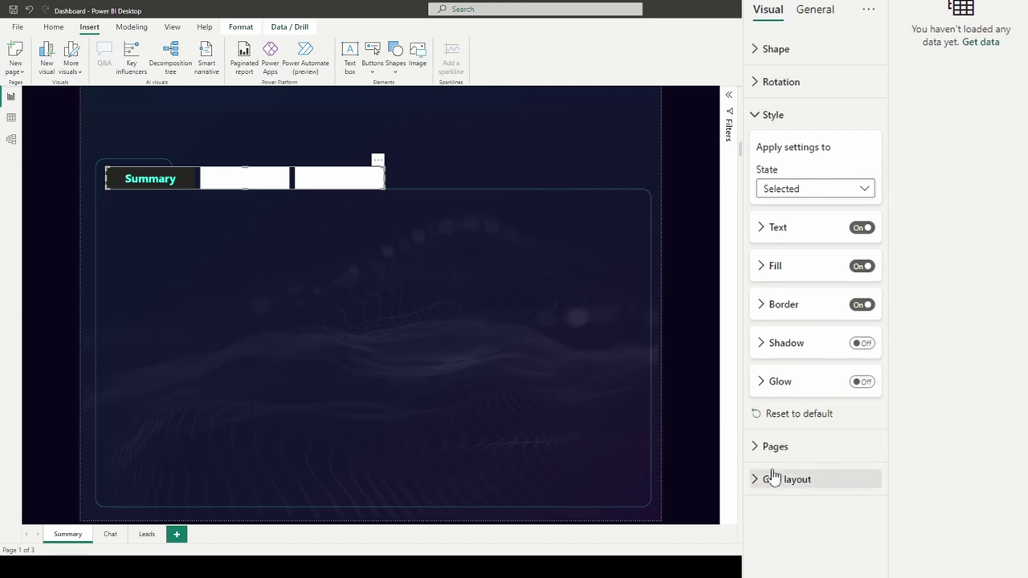
click(774, 118)
click(762, 186)
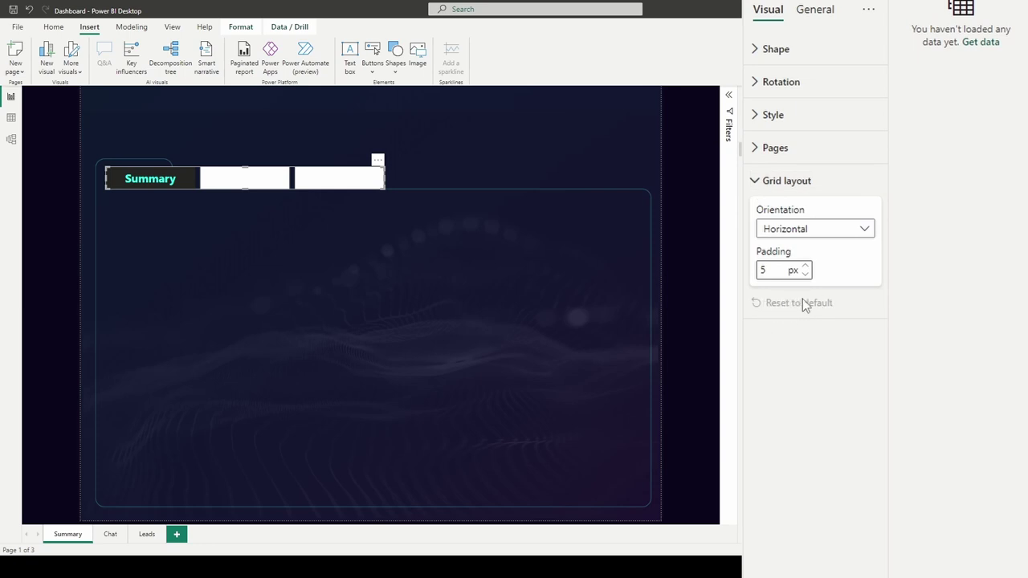
key(BackSpace)
text(1)
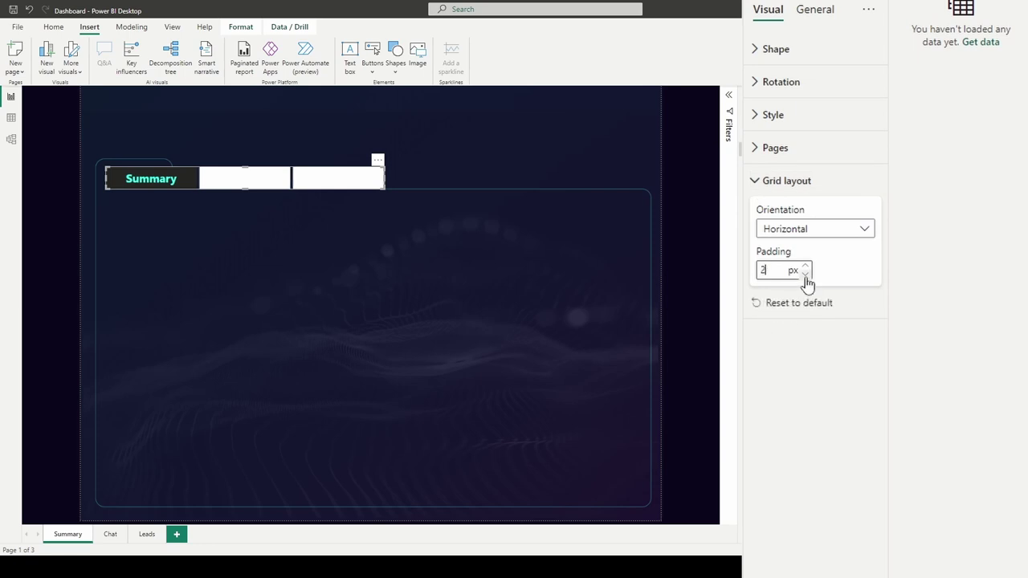
click(762, 184)
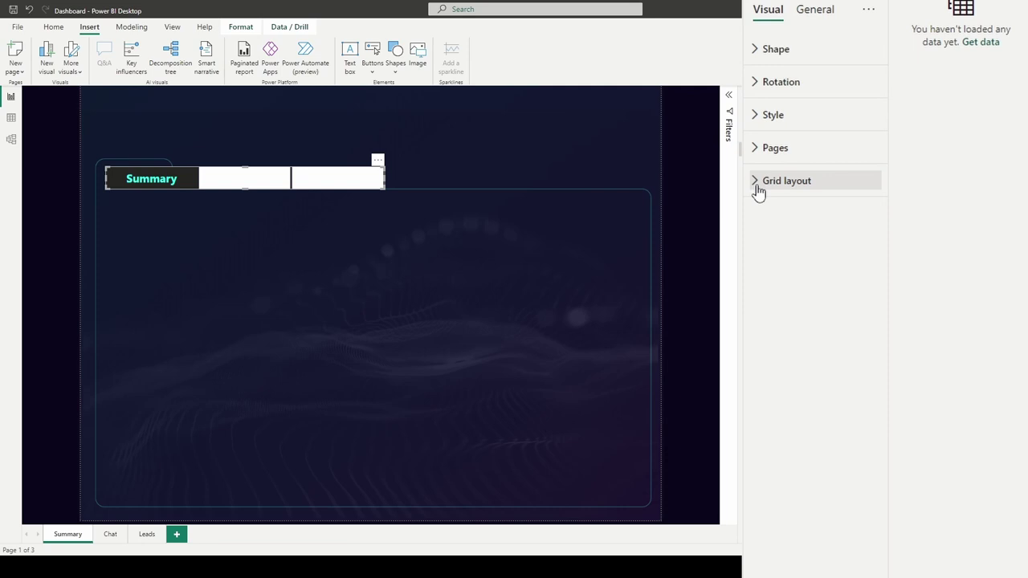
Step: Turn off the border and fill of the page navigator's buttons with the Selected state active
click(765, 127)
click(862, 309)
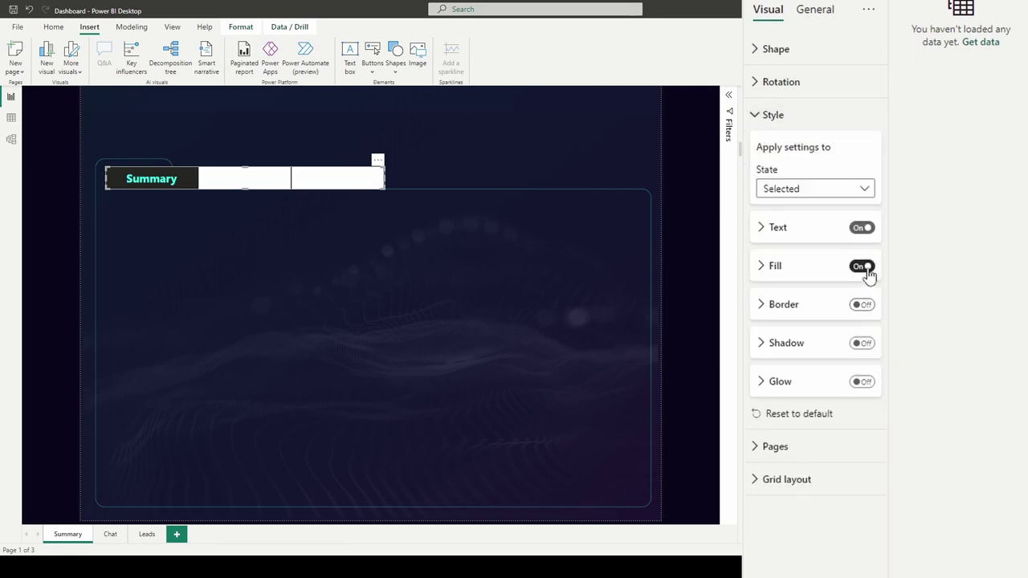
click(864, 268)
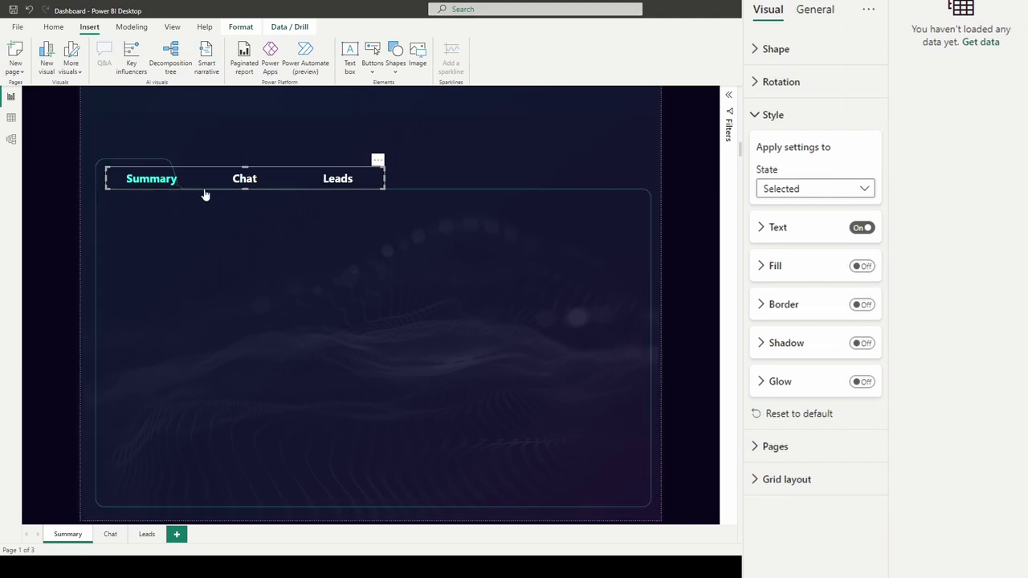
Step: Resize the page navigator to a height of 51 and a width of 469
click(815, 119)
click(810, 11)
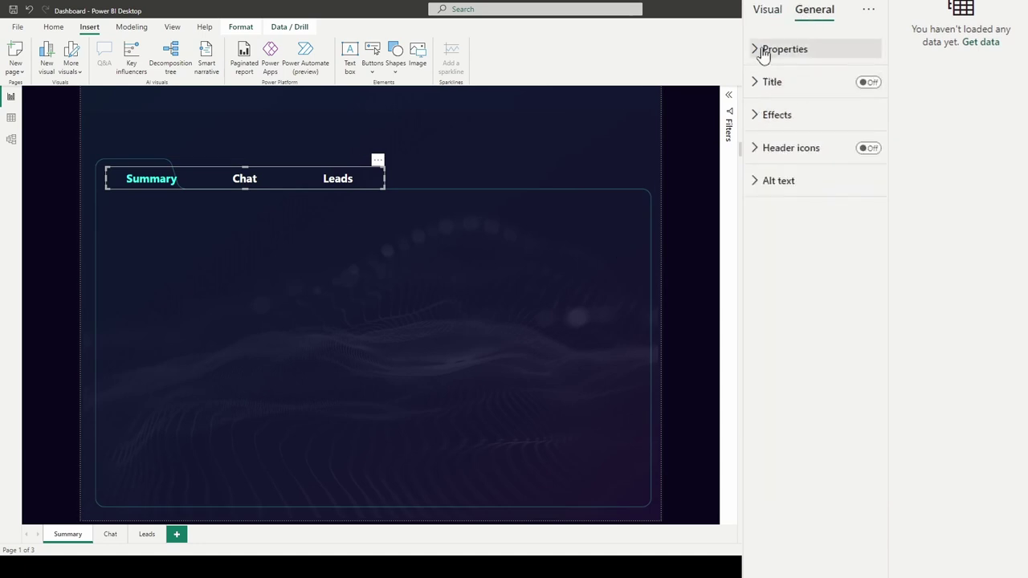
click(763, 50)
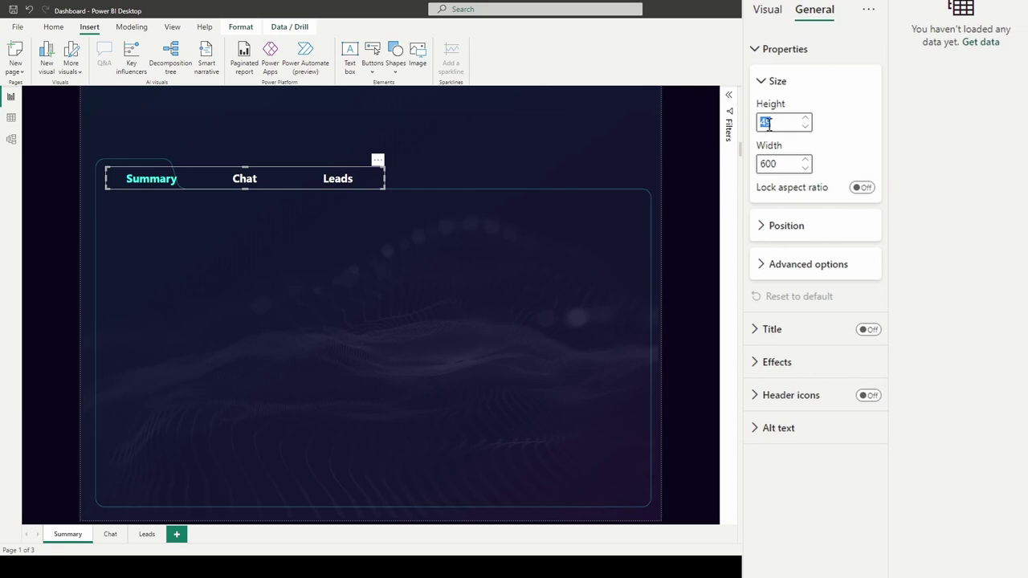
text(51)
click(769, 163)
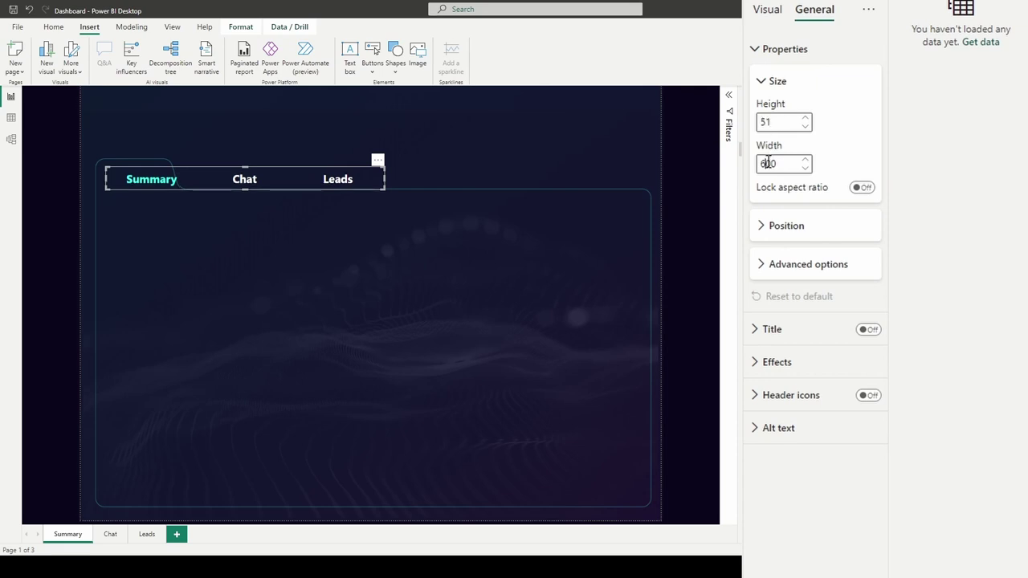
text(45)
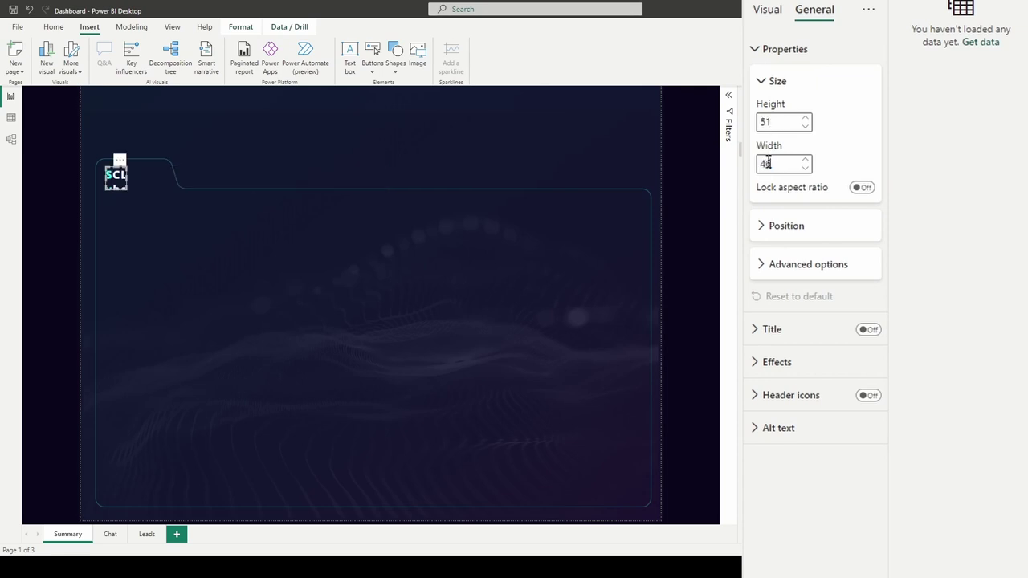
text(0)
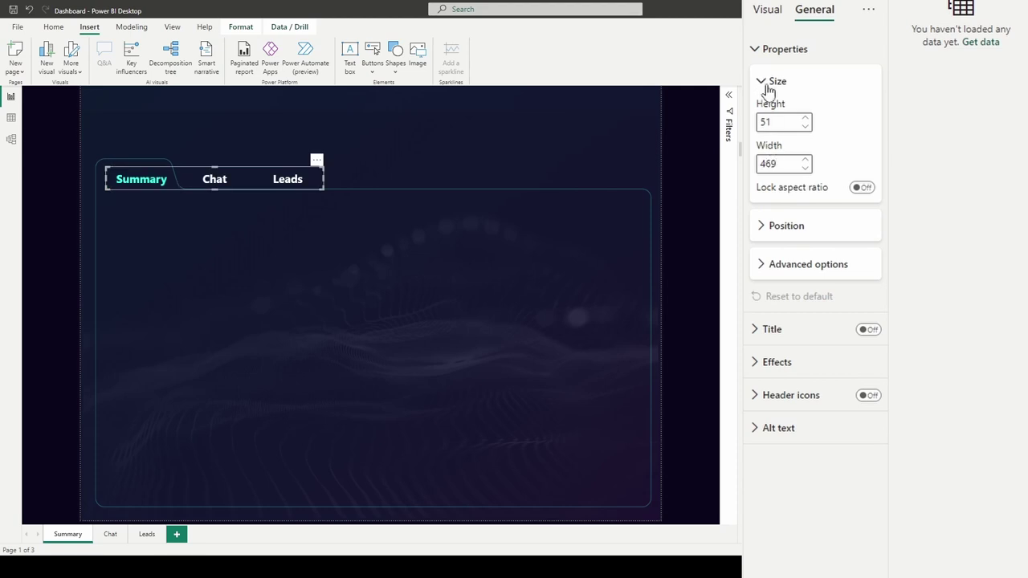
Step: Position the page navigator at horizontal 41 and vertical 168, and deselect it
click(763, 84)
click(764, 121)
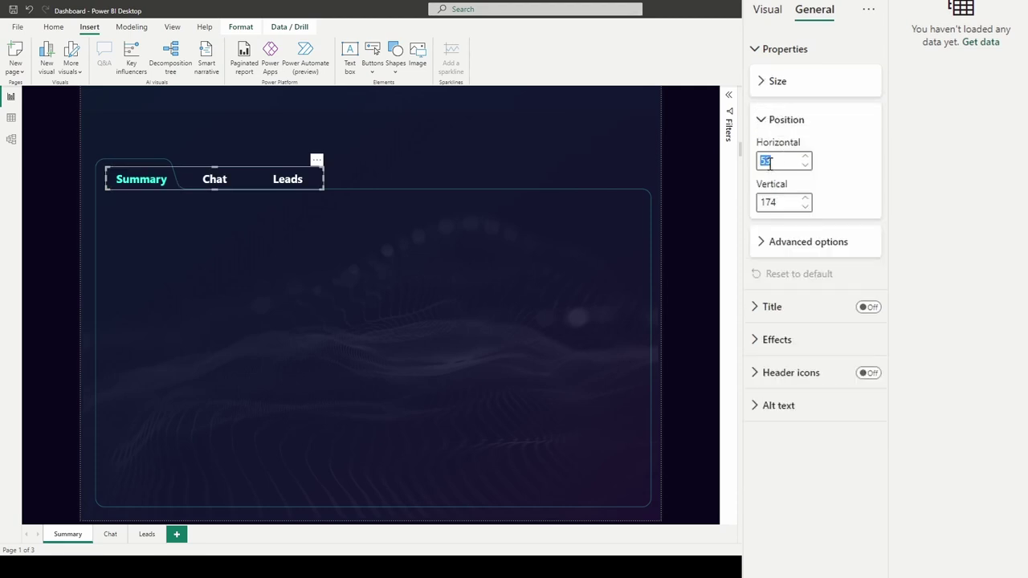
text(41)
click(409, 251)
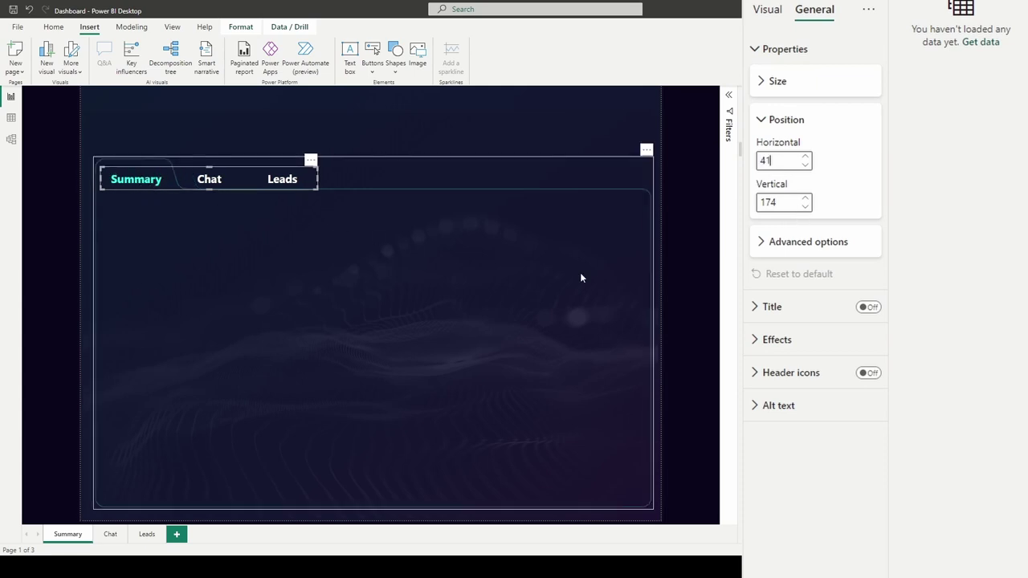
double_click(771, 202)
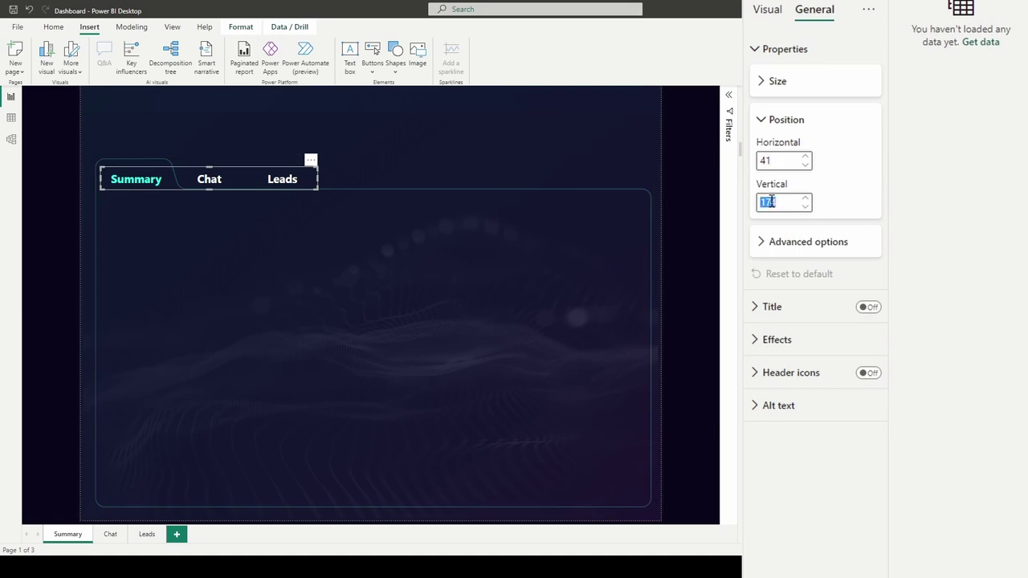
text(168)
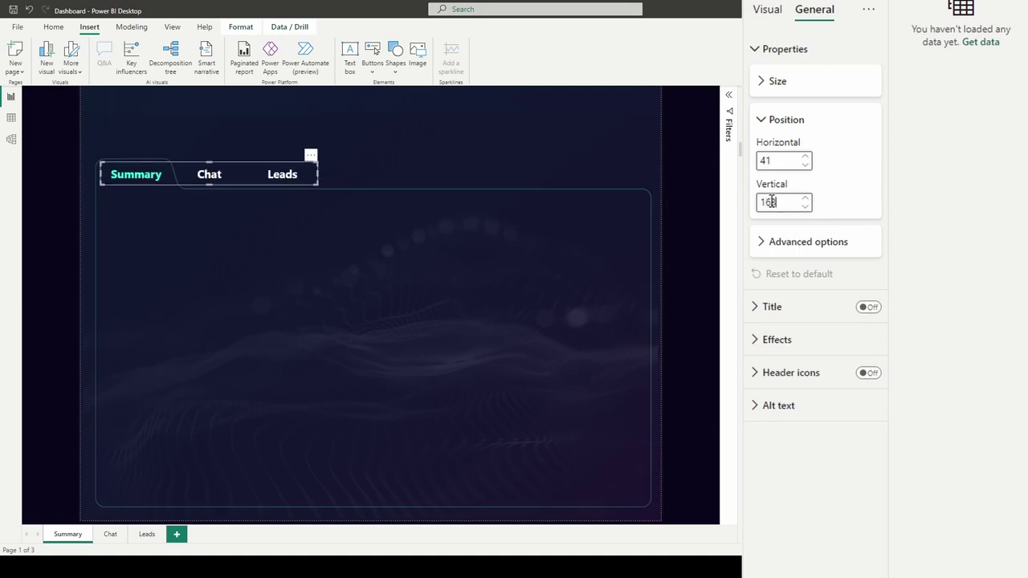
click(691, 237)
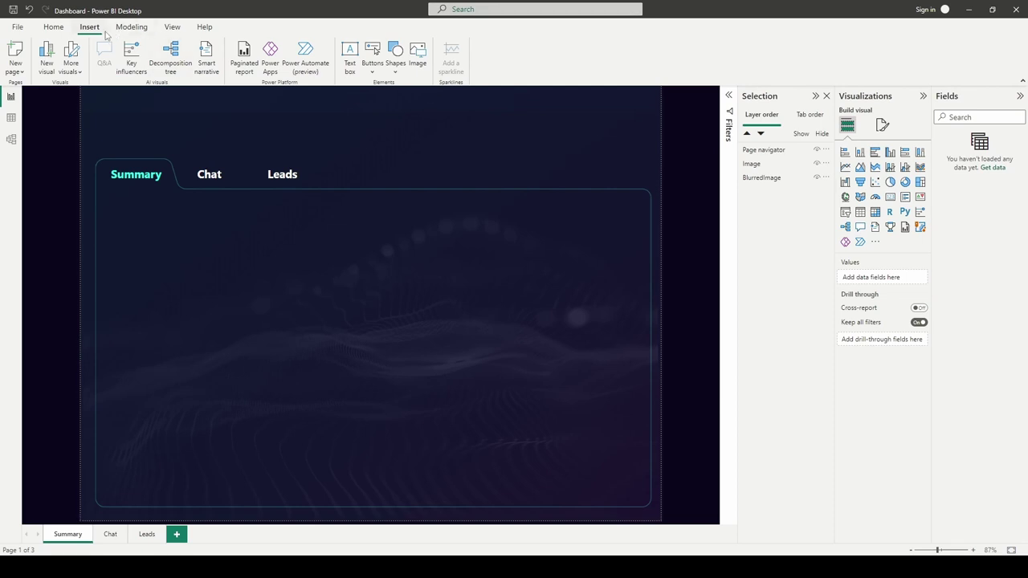
Step: Insert a text box, move it clear of the tab labels across the outline's upper edge, and turn off its background
click(351, 66)
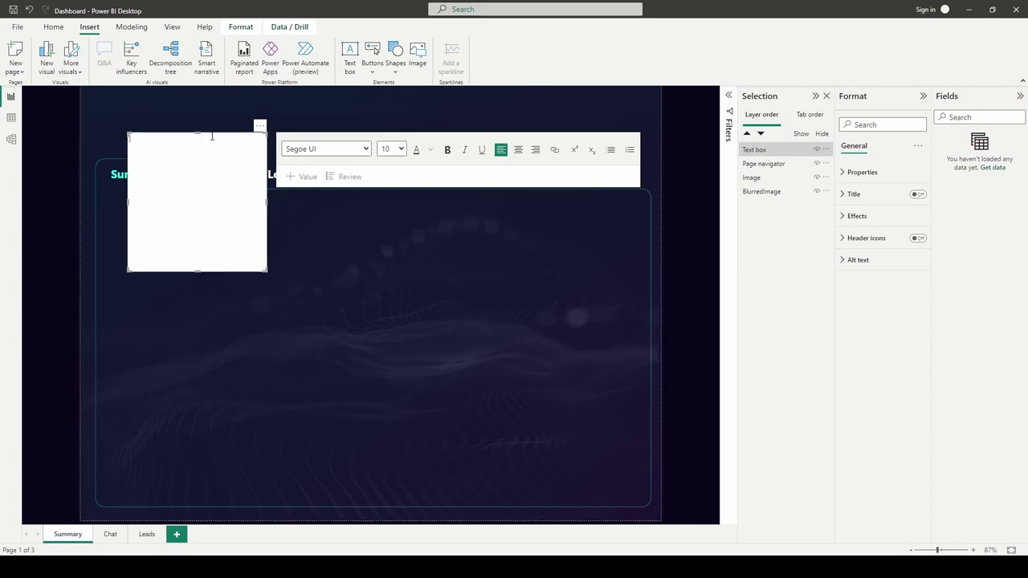
drag(215, 138, 451, 120)
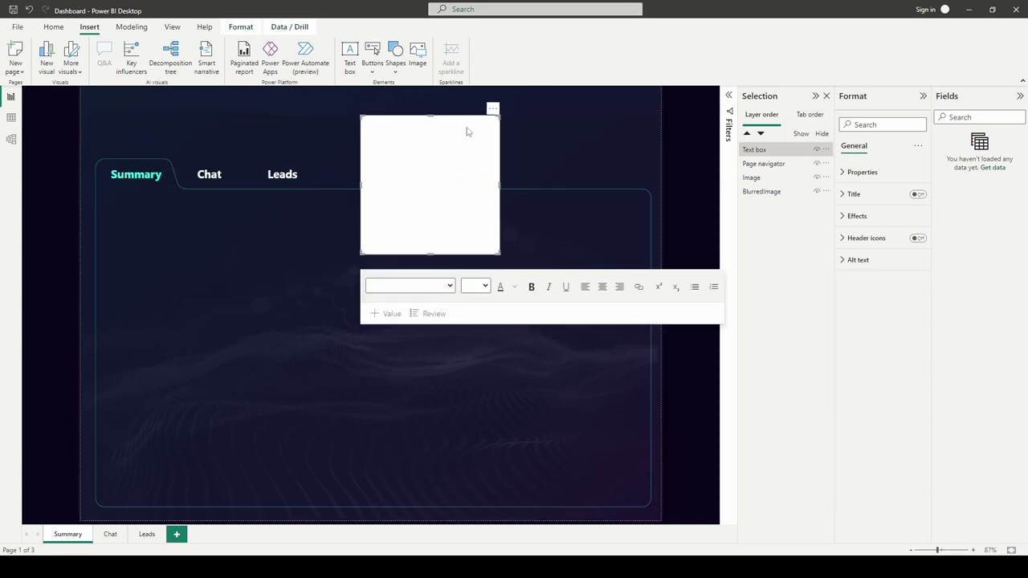
click(861, 172)
click(856, 172)
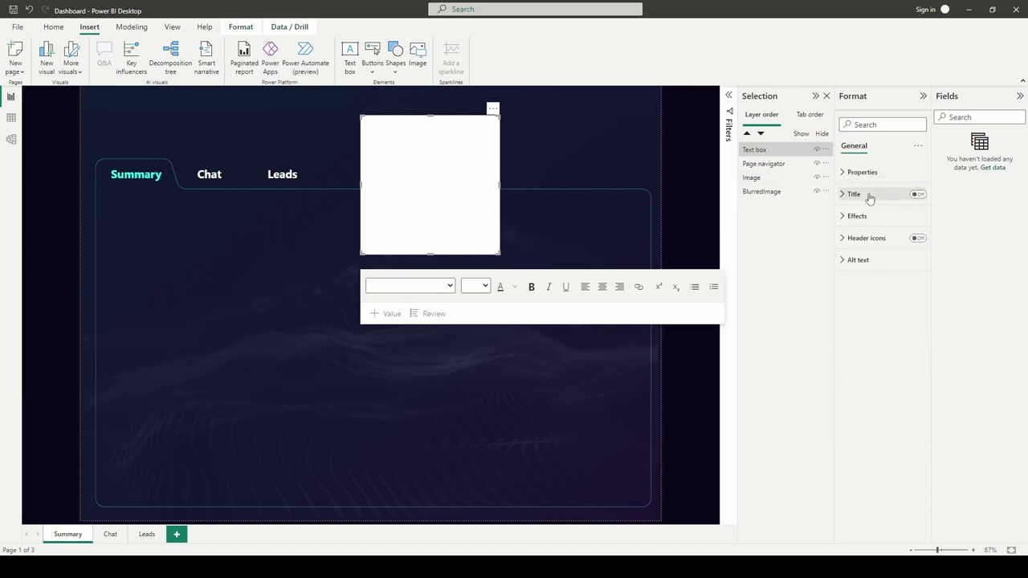
click(856, 216)
click(914, 238)
click(914, 240)
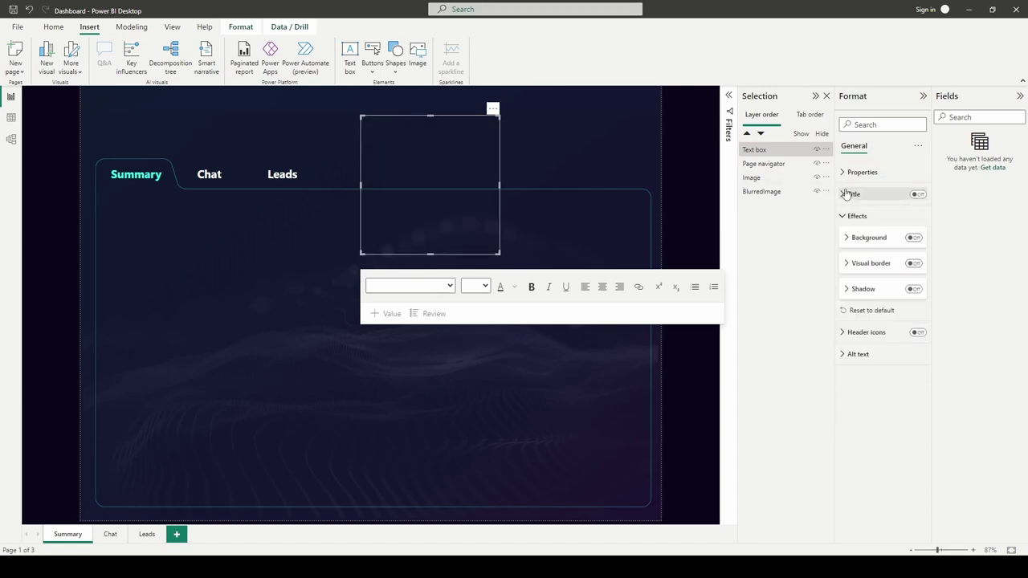
click(847, 215)
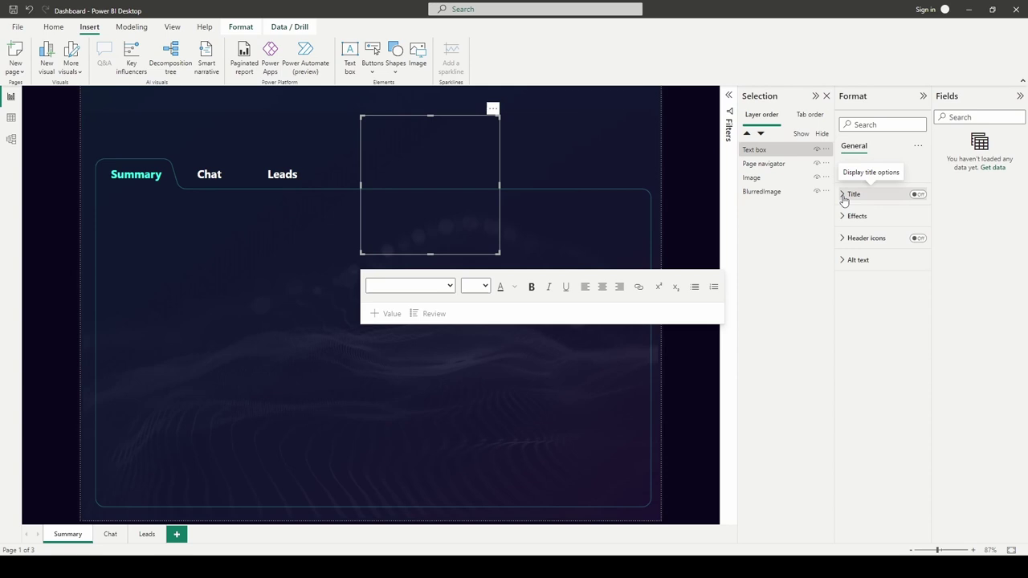
Step: Enable the text box's title and set its text to WEB TRAFFIC DASHBOARD
click(918, 194)
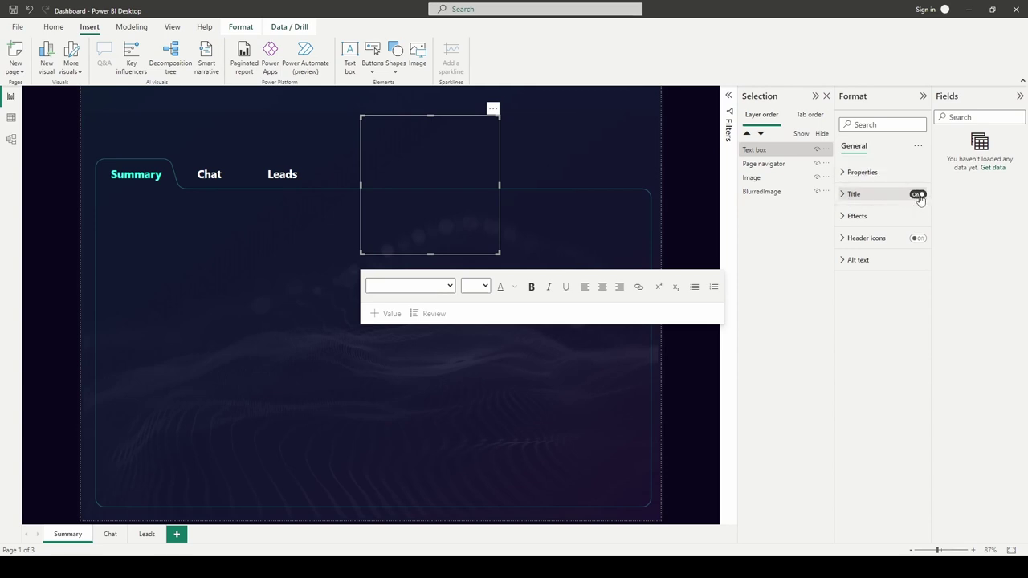
click(844, 196)
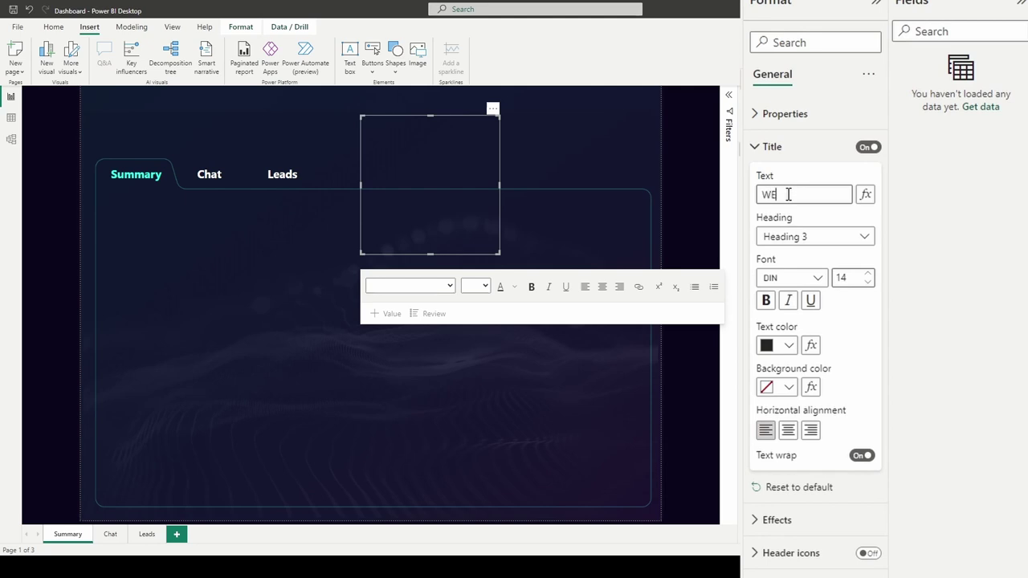
text(FFIC DASHBOARD)
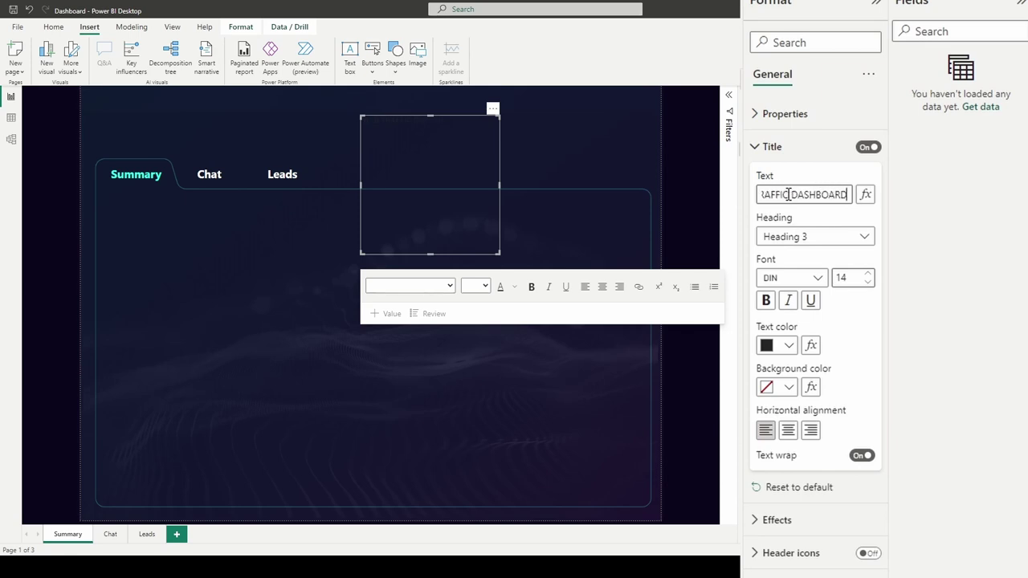
Step: Set the text box title's font to Segoe UI and make it bold
click(822, 279)
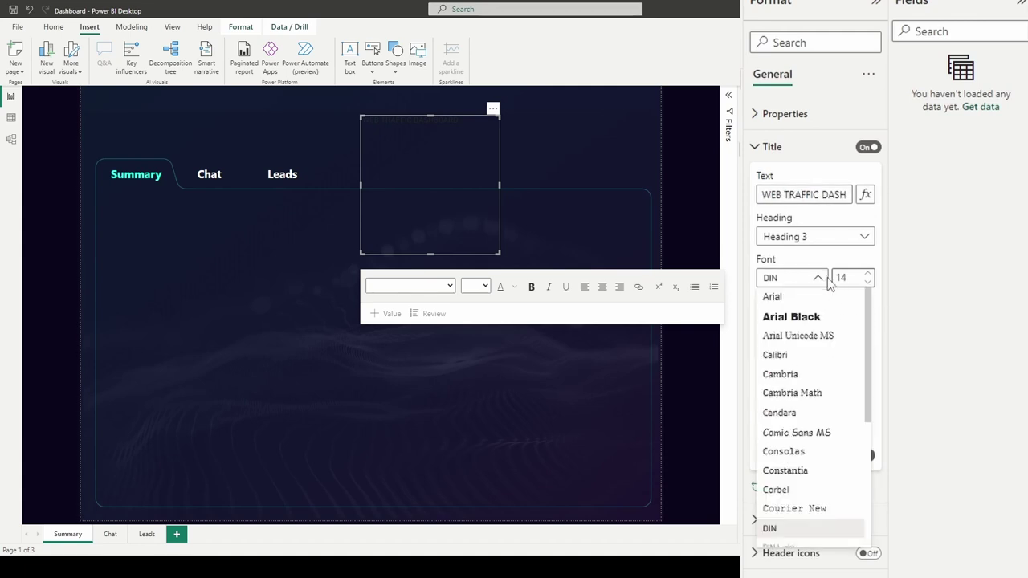
scroll(835, 433, down, 2)
scroll(830, 453, down, 1)
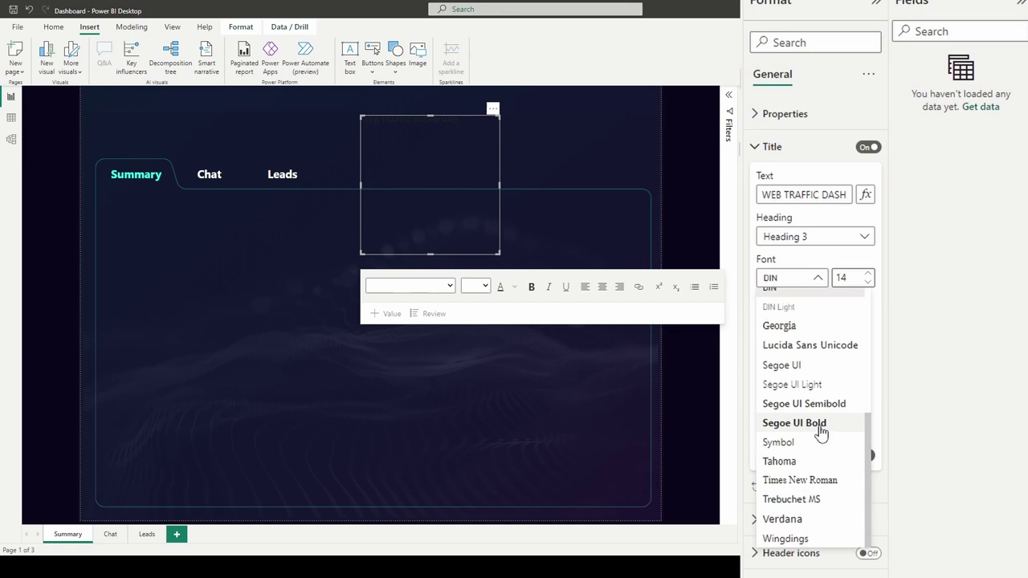
click(793, 364)
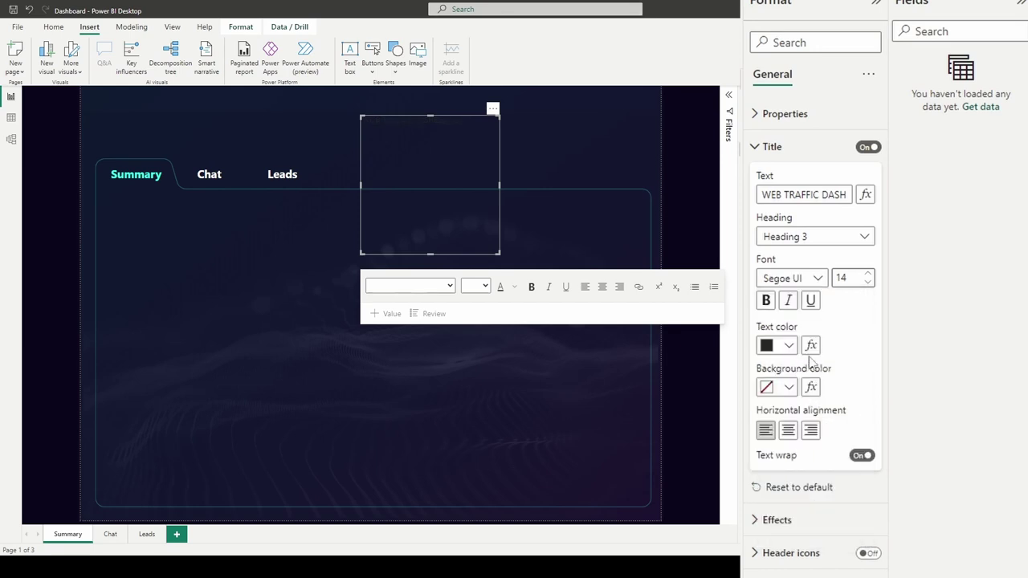
click(767, 305)
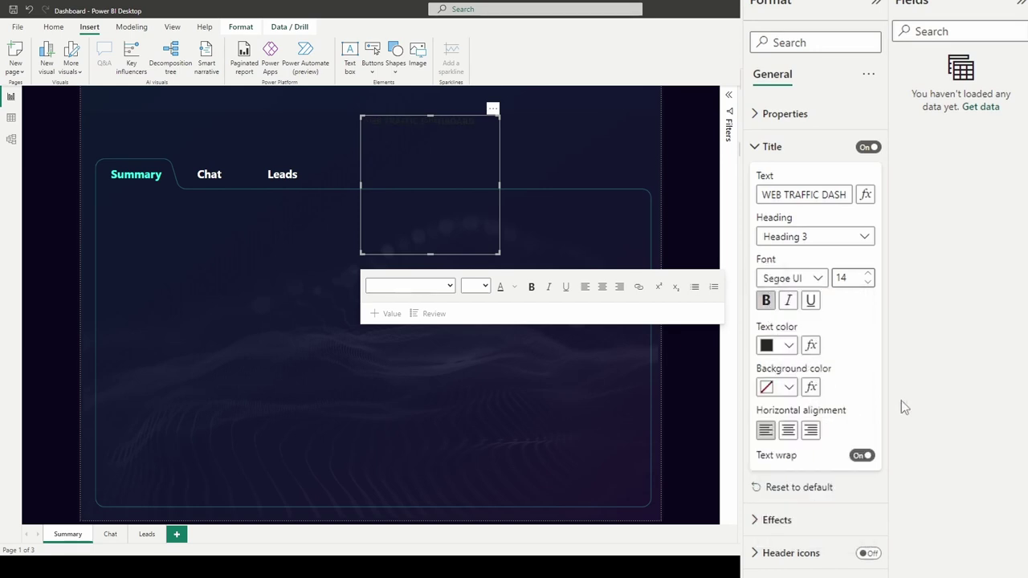
Step: Set the WEB TRAFFIC DASHBOARD title's text color to white and its font size to 28
click(787, 347)
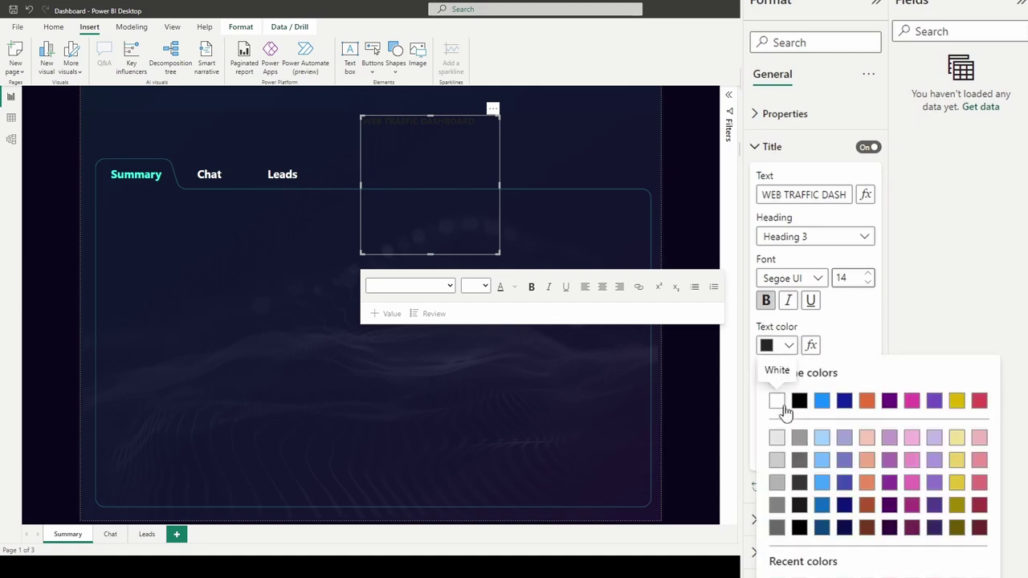
click(784, 402)
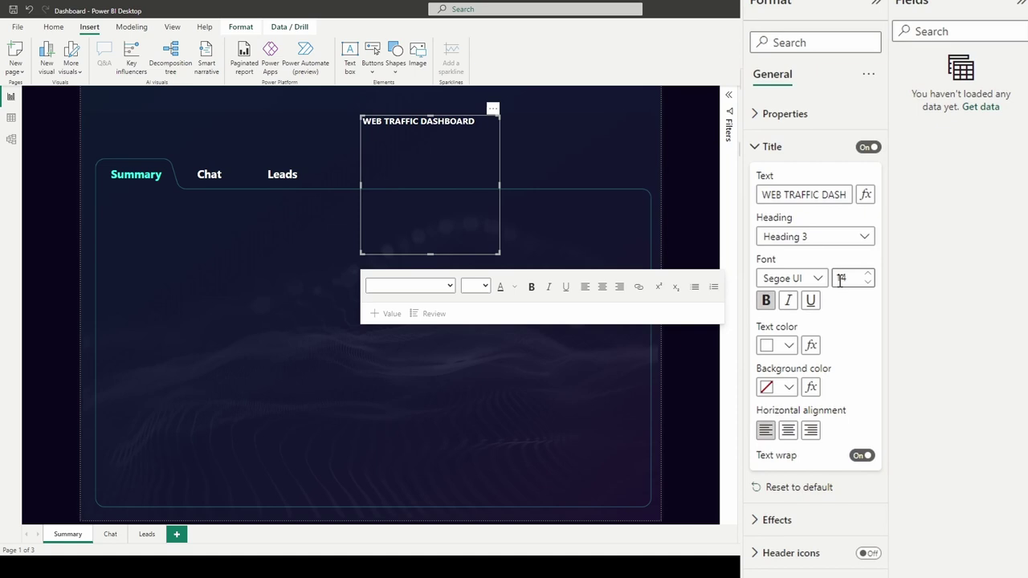
text(28)
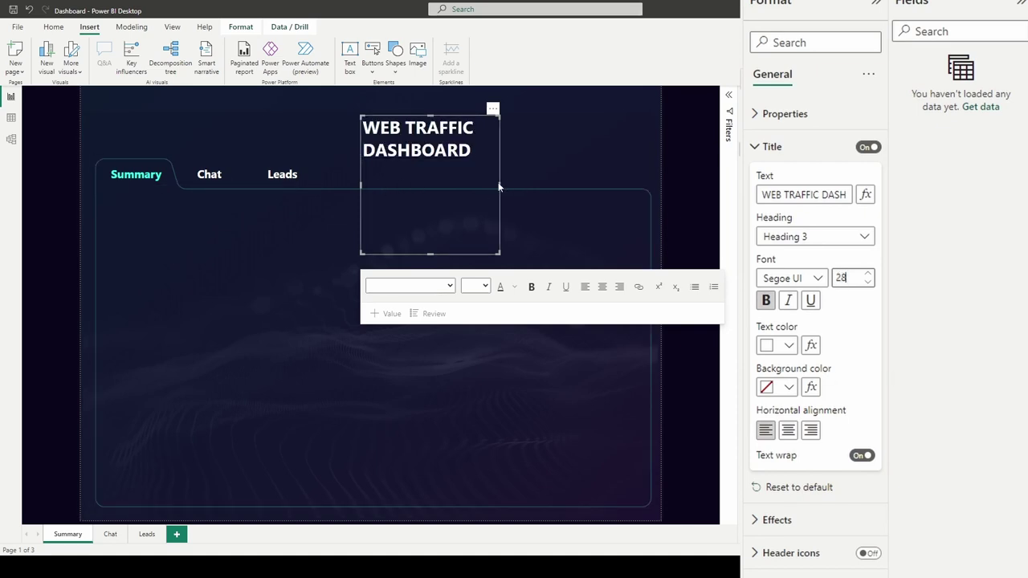
Step: Widen the title text box until the title fits on one line, reduce its height, and place it above the Summary tab
drag(500, 186, 611, 188)
drag(487, 255, 297, 133)
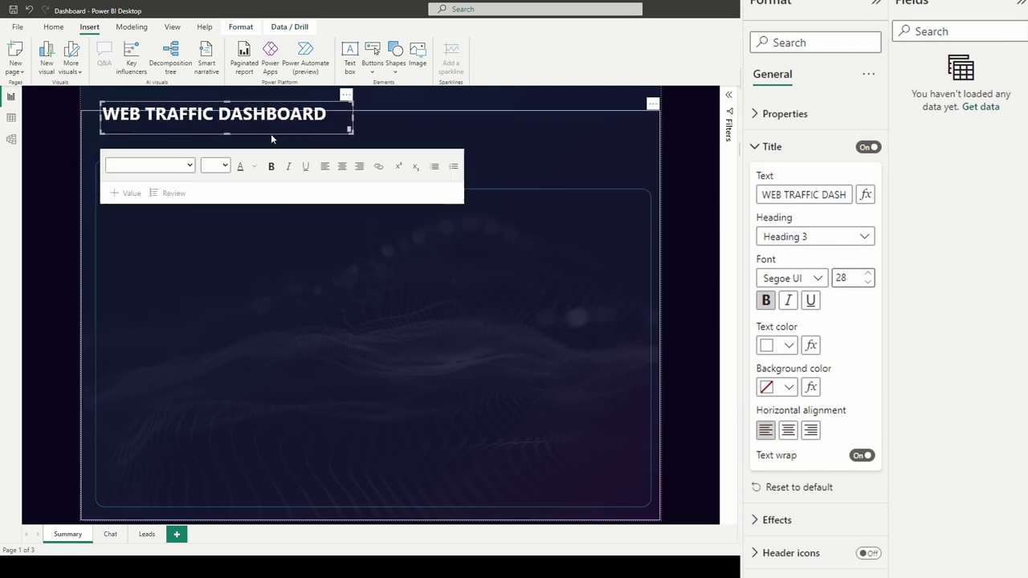
drag(226, 135, 284, 133)
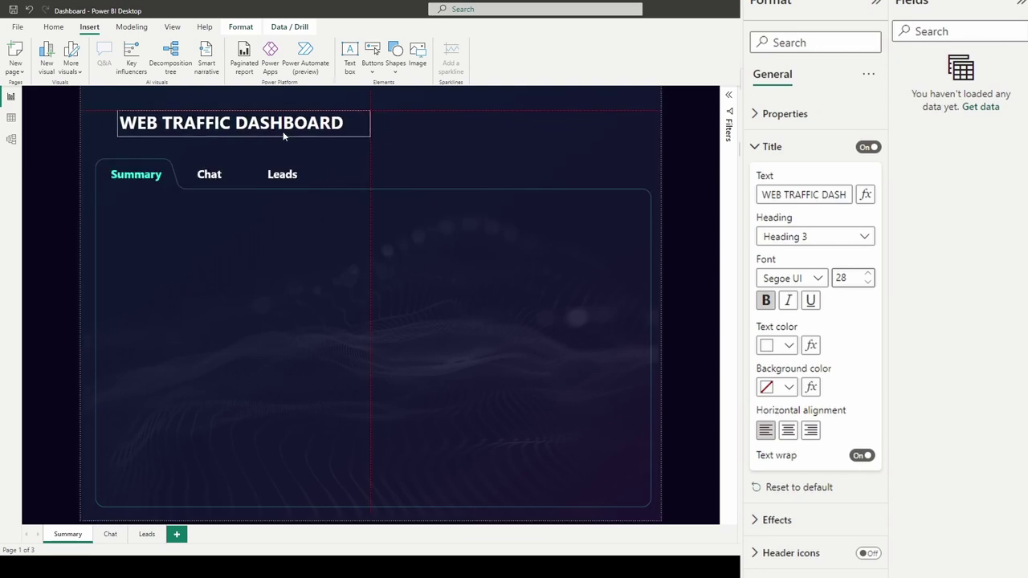
Step: Set the title text box's height to 55 and its width to 632
click(775, 115)
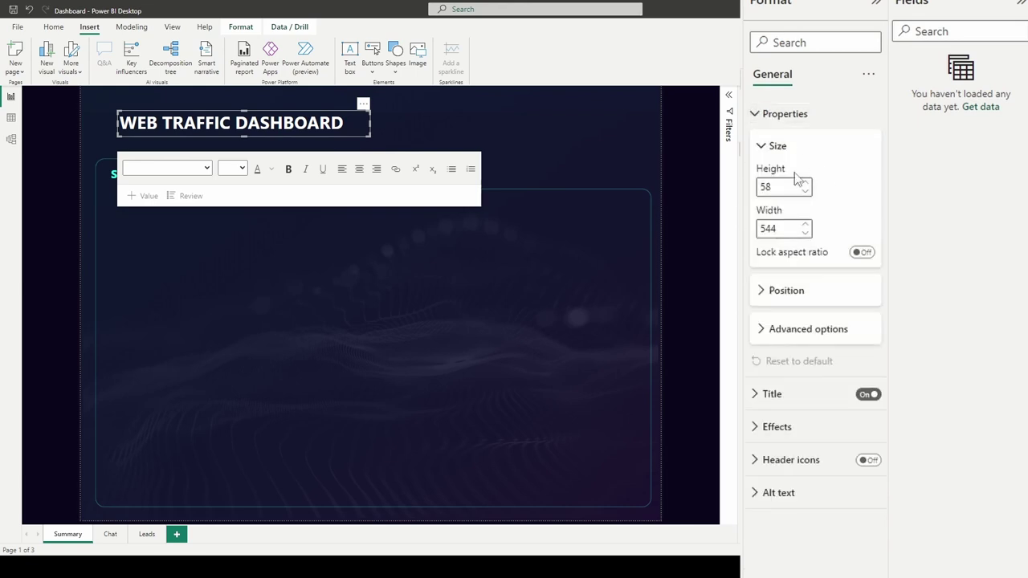
double_click(769, 187)
text(55)
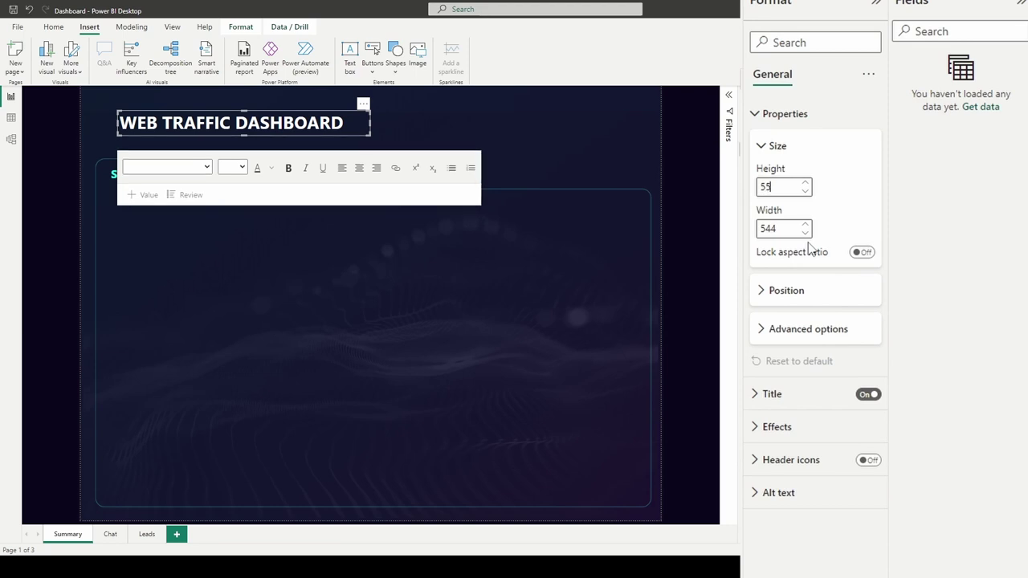
double_click(772, 228)
text(630)
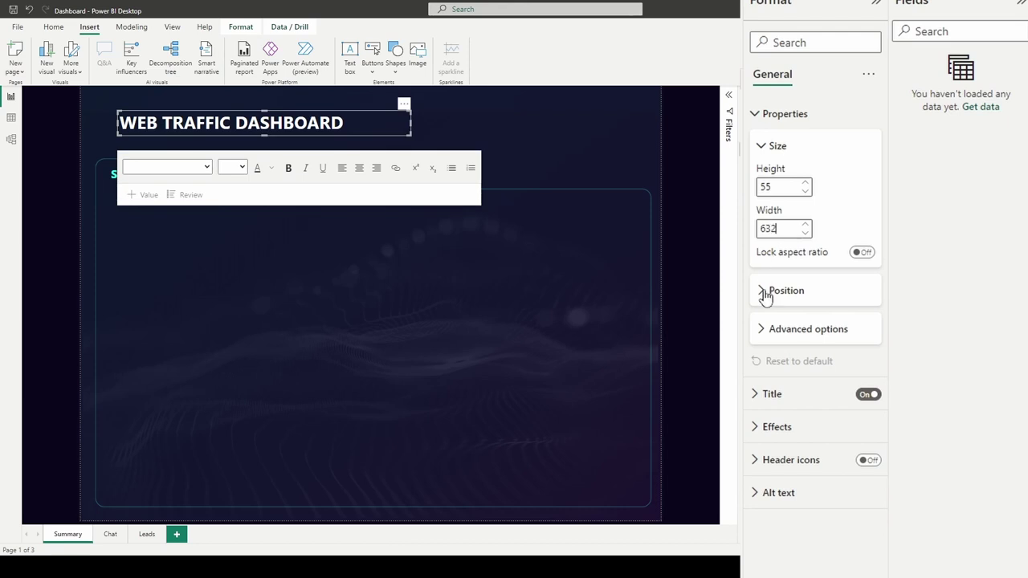
Step: Set the title text box's horizontal position to 55, adjust its vertical position slightly, and deselect it
click(764, 293)
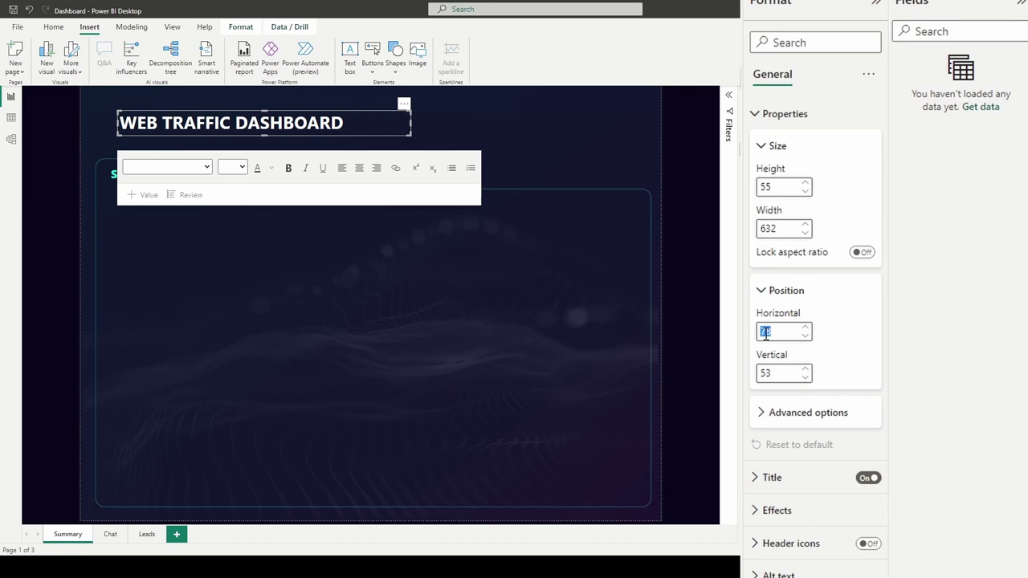
text(56)
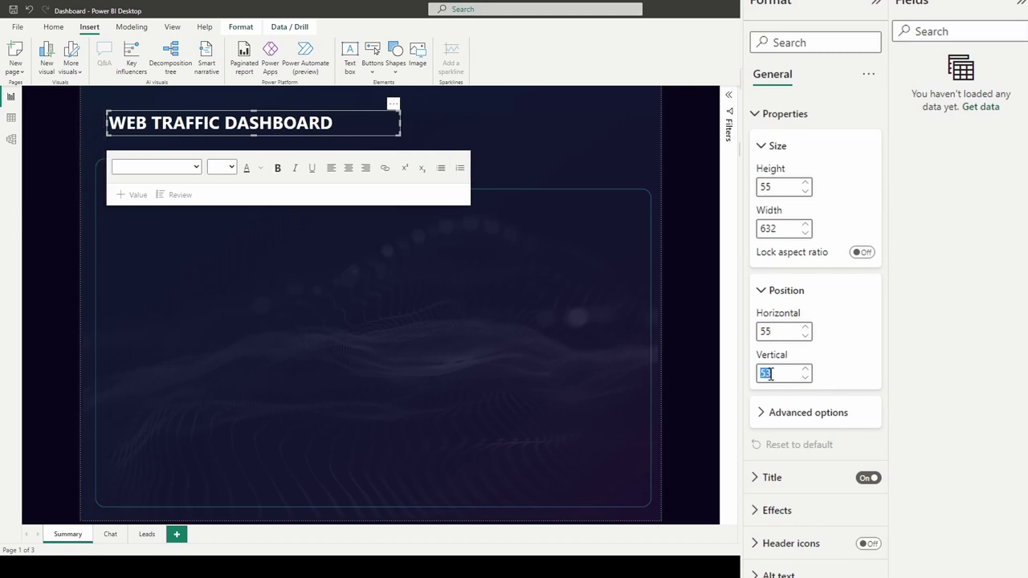
click(682, 213)
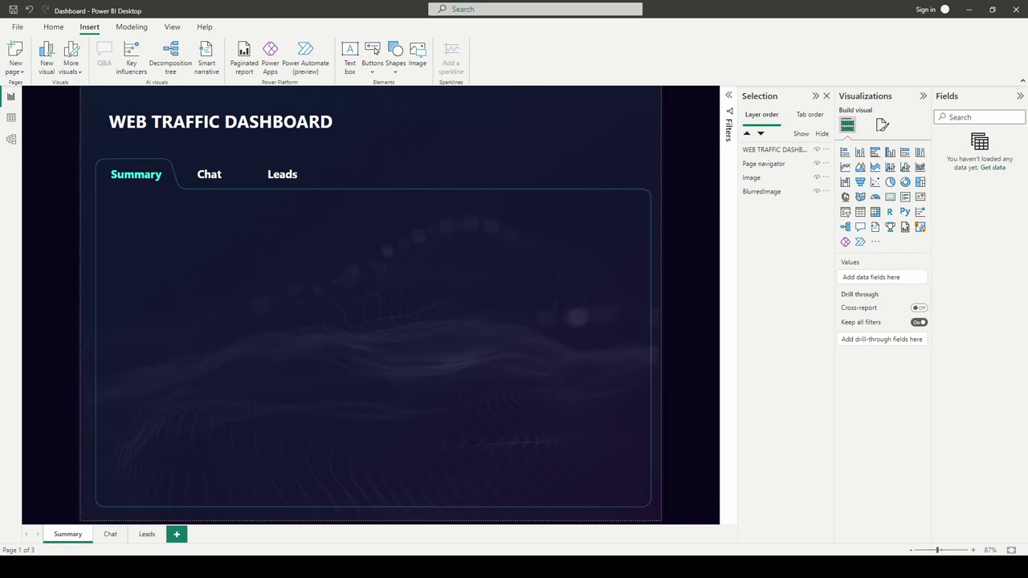
Step: Compare the dashboard page with the MarketingRequest.PNG mockup, examining the container panels inside the tabbed outline
click(273, 534)
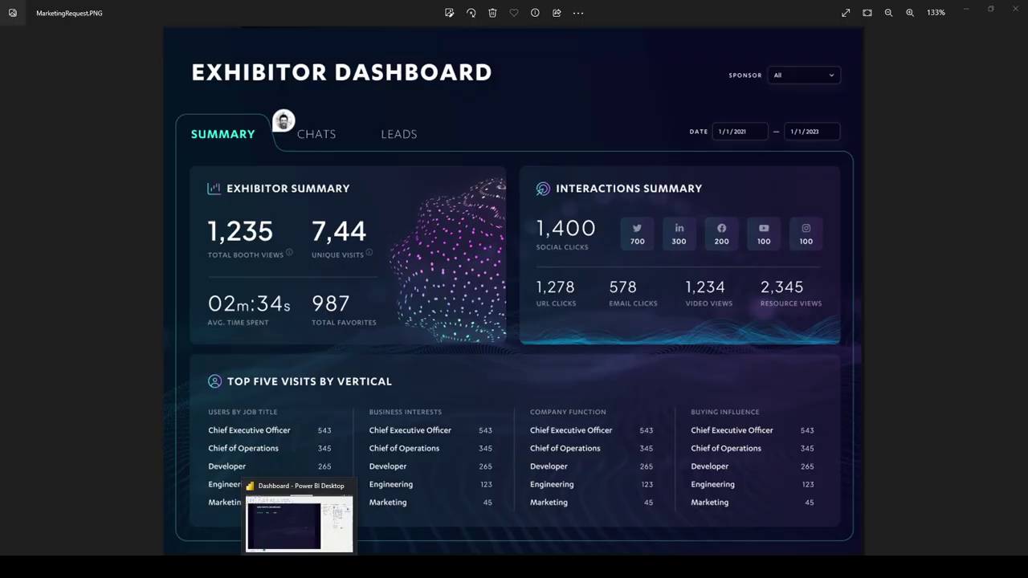
click(299, 526)
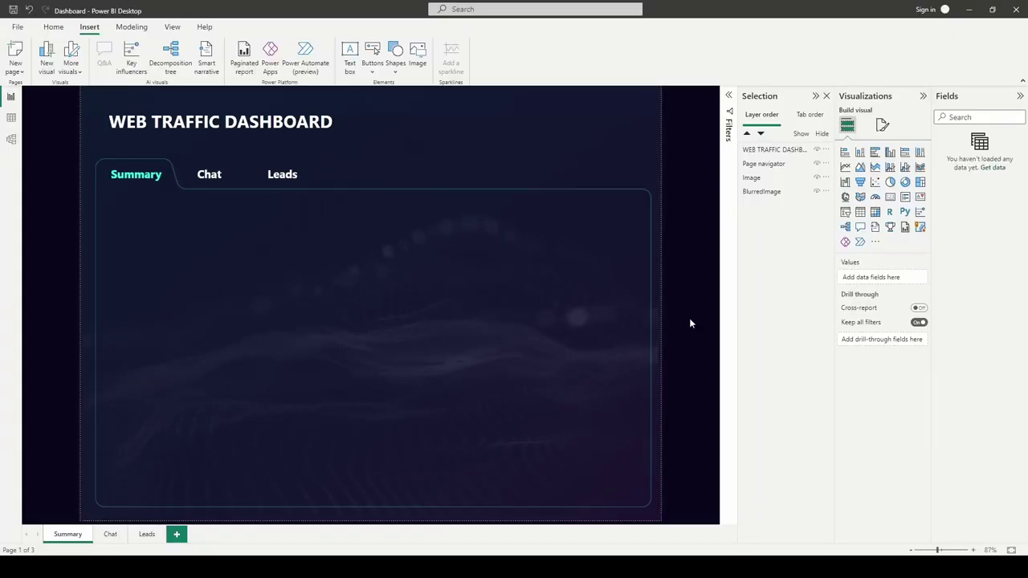
key(alt+Tab)
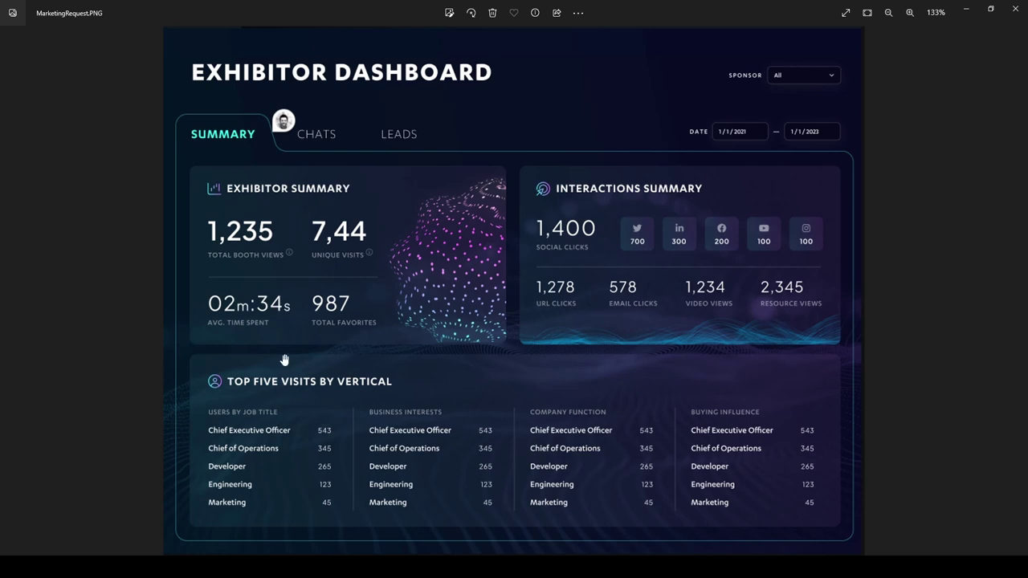
Step: Switch to PowerPoint and add a blank second slide after the gradient slide
mouse_move(298, 567)
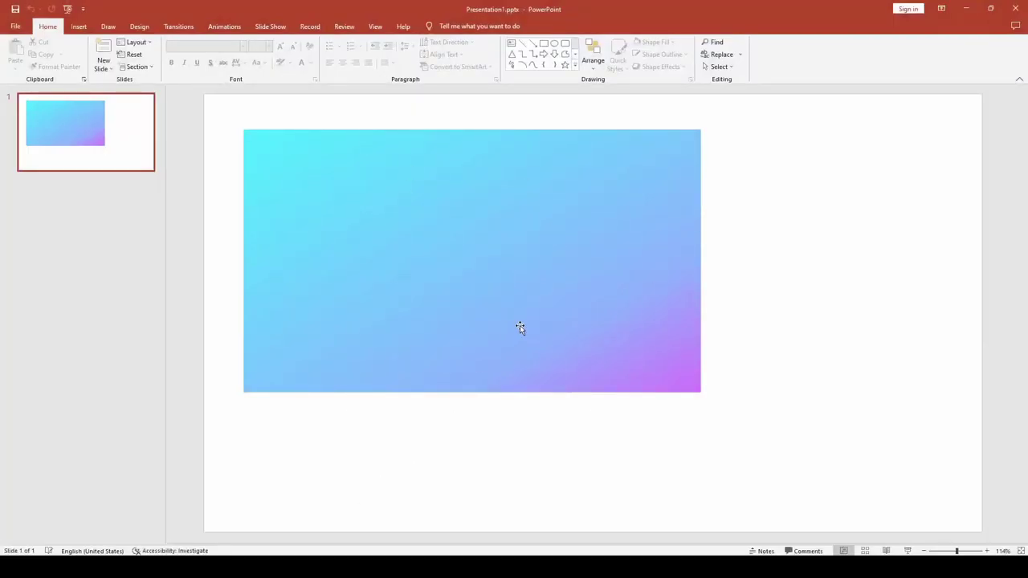
right_click(119, 158)
click(151, 237)
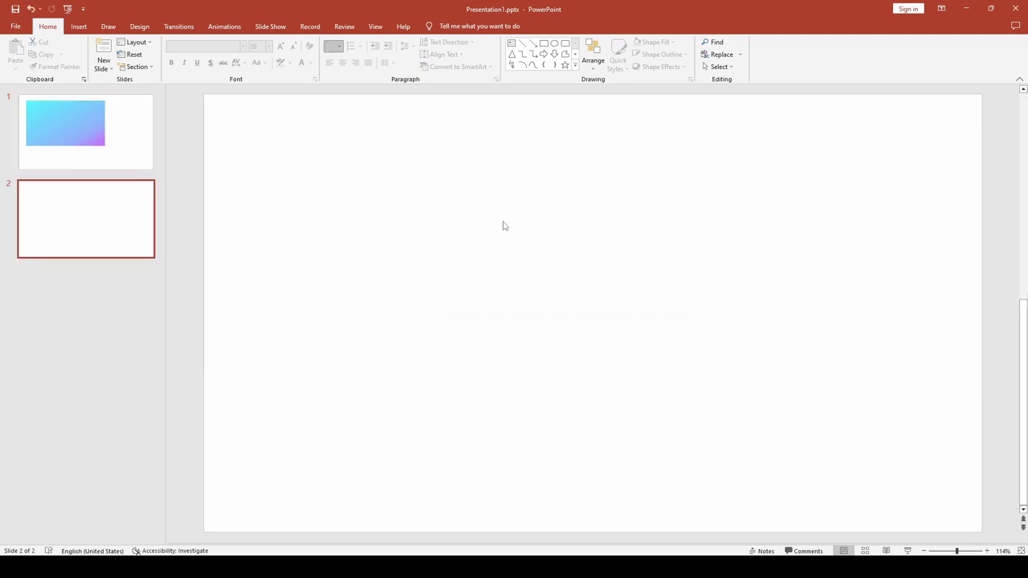
Step: Draw a rounded rectangle about 3.86" wide and 1.67" high on the second slide
click(79, 26)
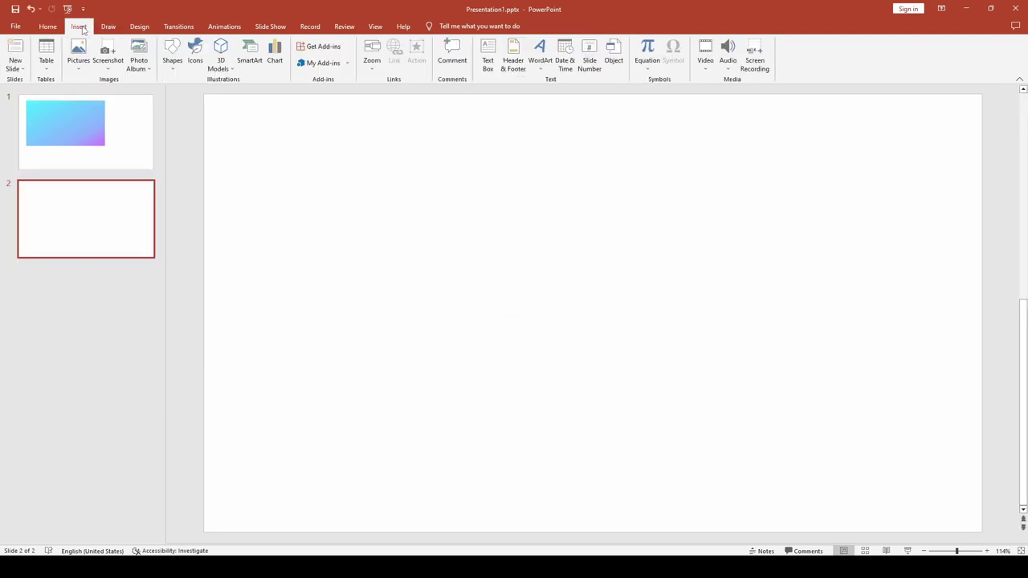
click(172, 55)
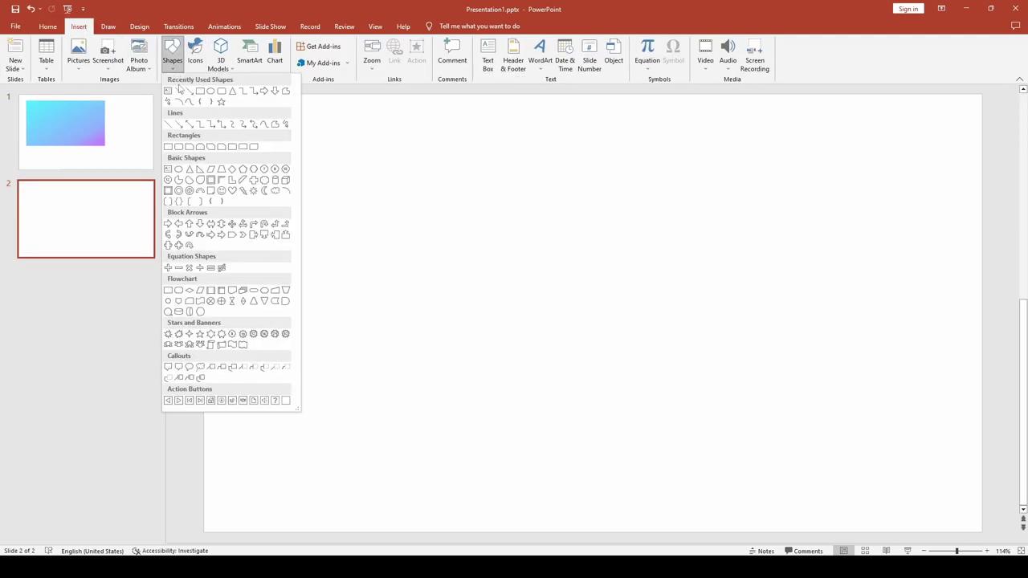
click(221, 91)
drag(317, 203, 543, 300)
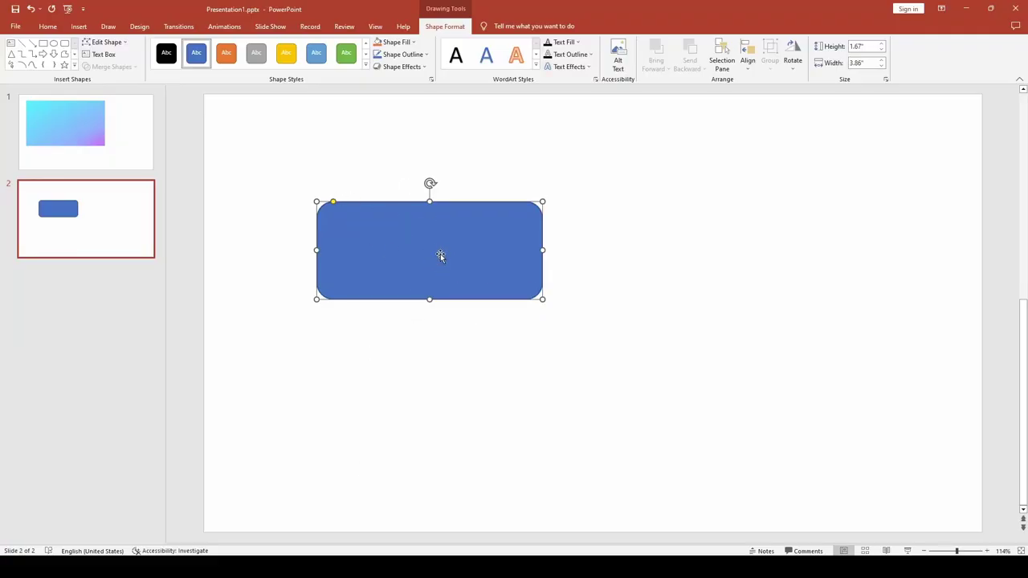
Step: Increase the rounded rectangle's height to about 1.76", tighten its corner rounding, and deselect it
drag(547, 303, 543, 307)
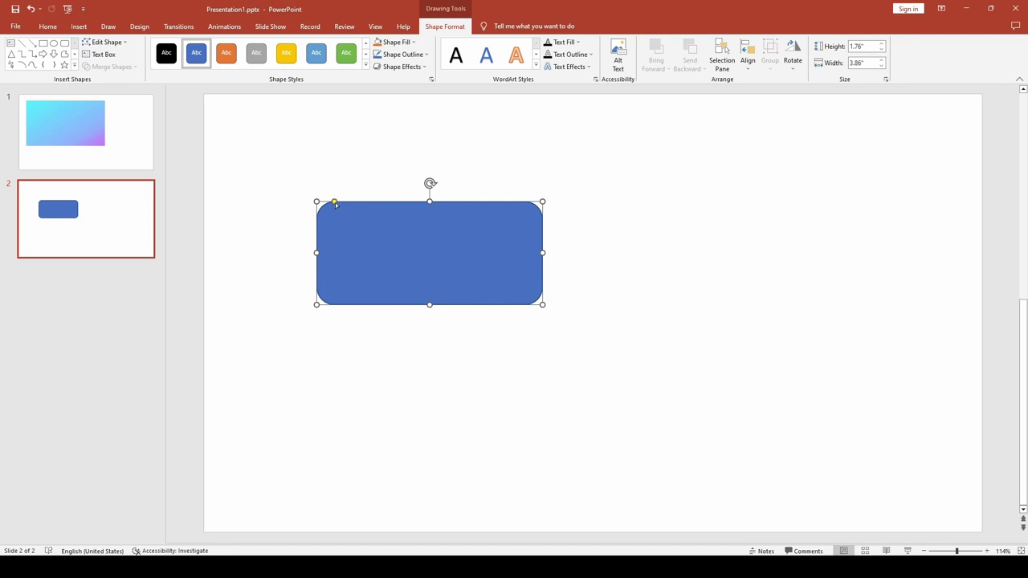
mouse_move(334, 203)
mouse_down()
mouse_move(368, 203)
mouse_move(323, 206)
mouse_up()
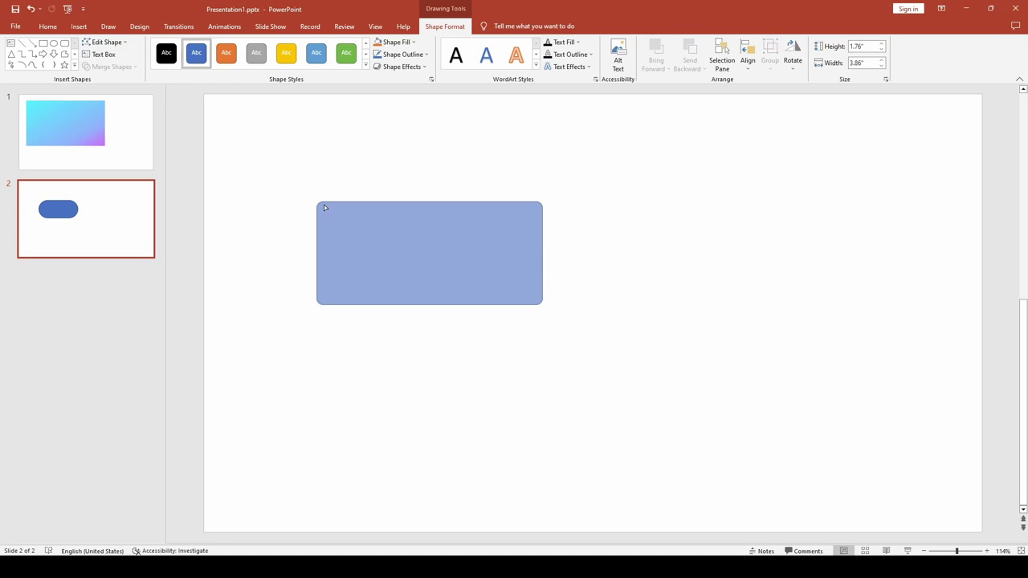
drag(325, 207, 324, 205)
click(417, 391)
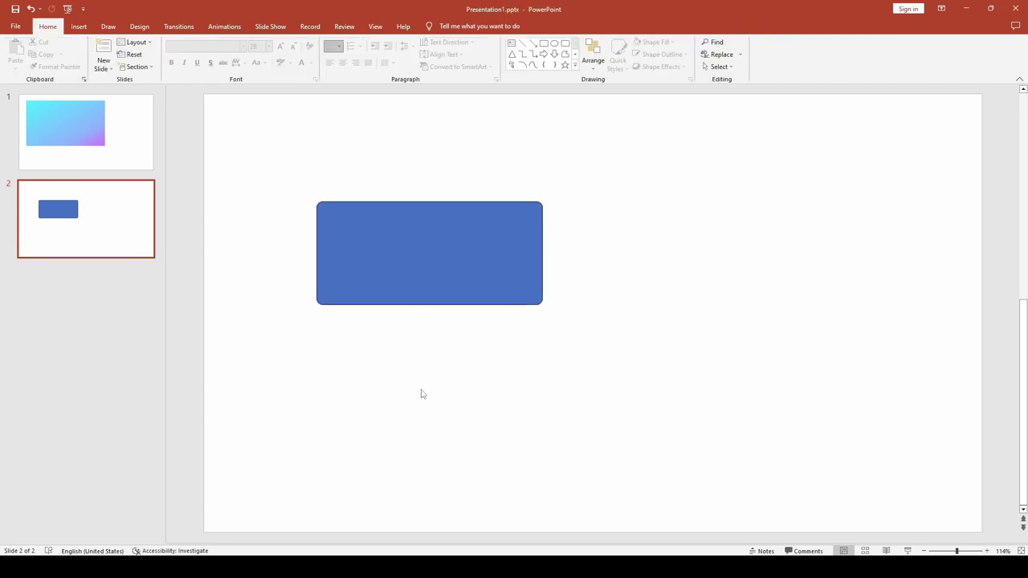
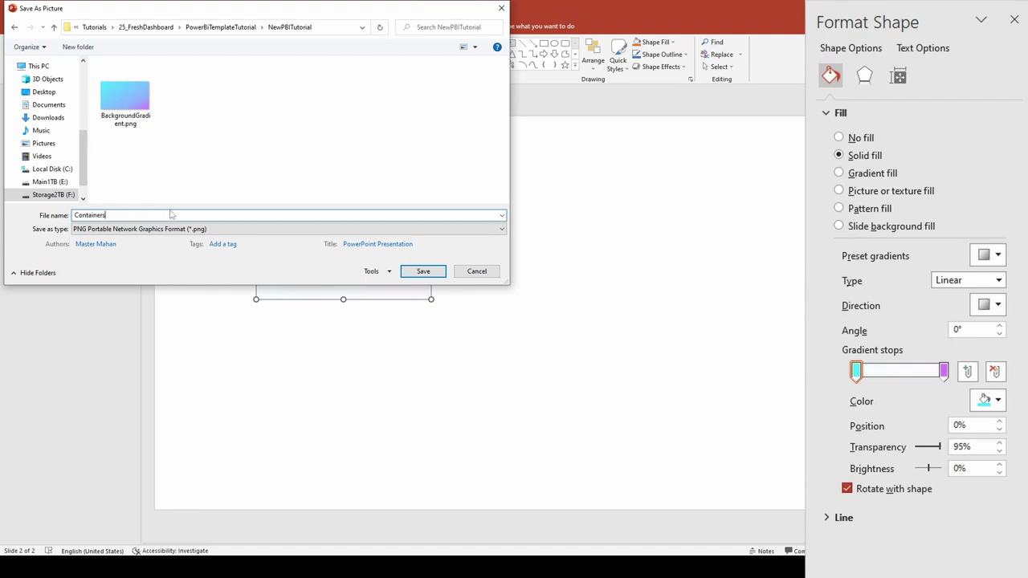
Step: Save the rounded rectangle as a PNG picture named Containers in the NewPBITutorial folder
click(424, 273)
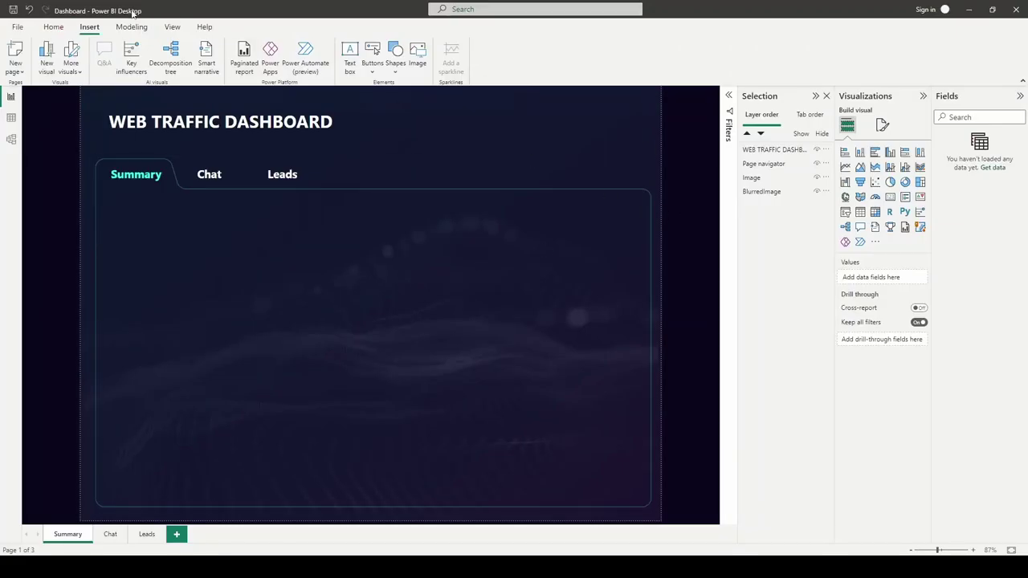
Step: Switch to Power BI Desktop, insert Containers.png from the NewPBITutorial folder, and move the image inside the tabbed outline
click(416, 65)
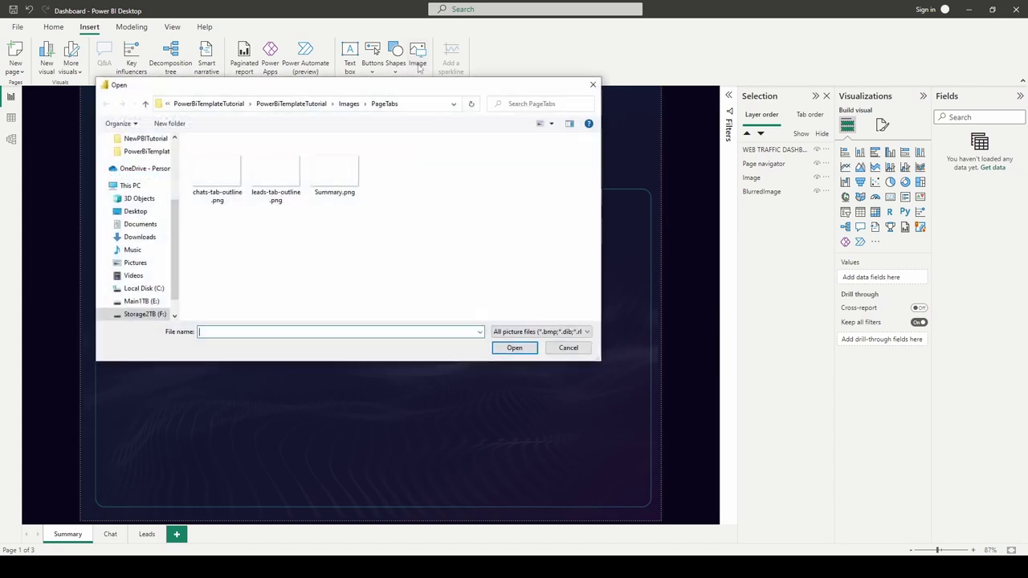
click(306, 107)
click(294, 111)
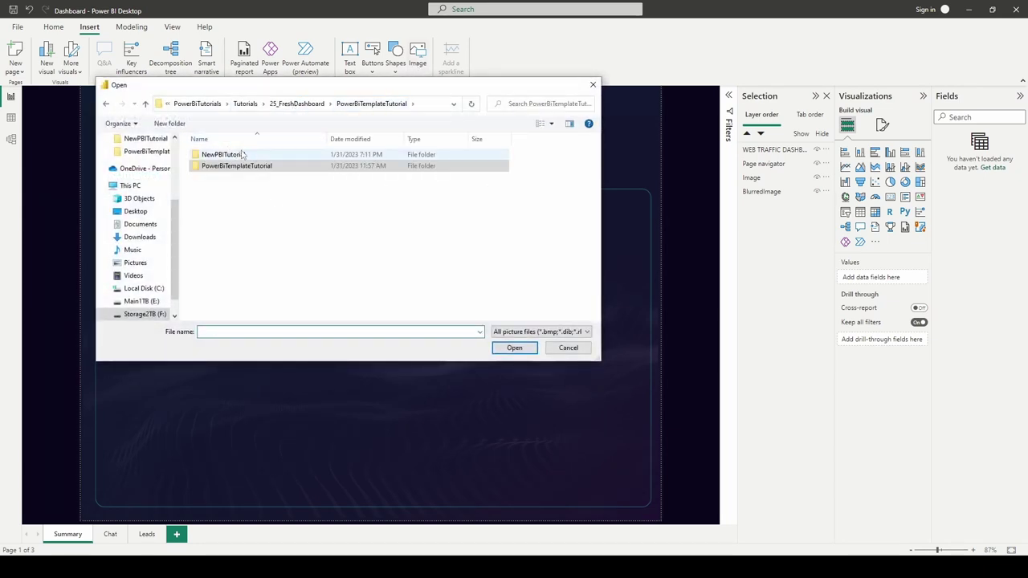
double_click(241, 154)
click(276, 172)
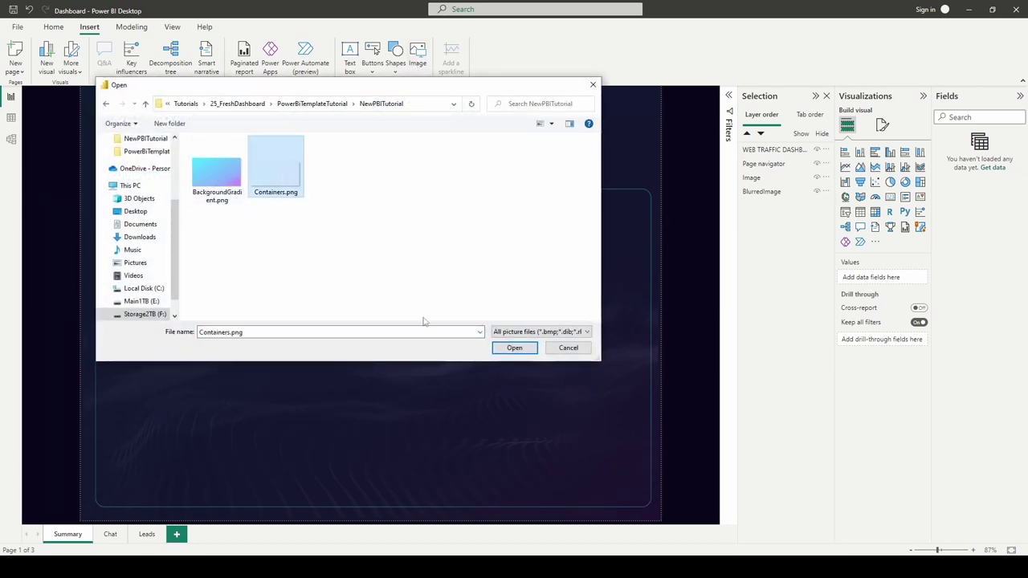
click(514, 348)
drag(241, 156, 249, 265)
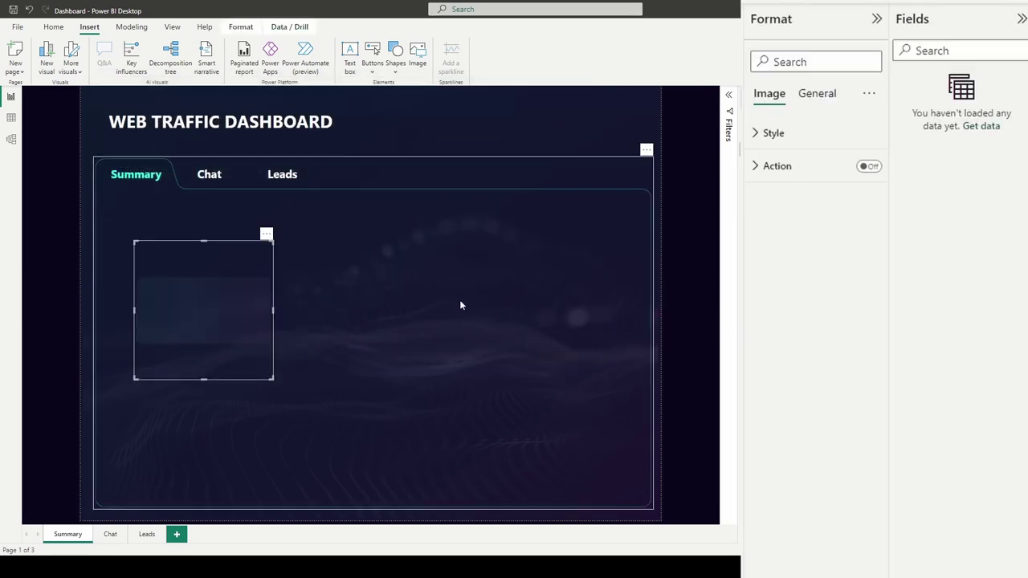
Step: Set the container image's scaling to Fit
click(760, 133)
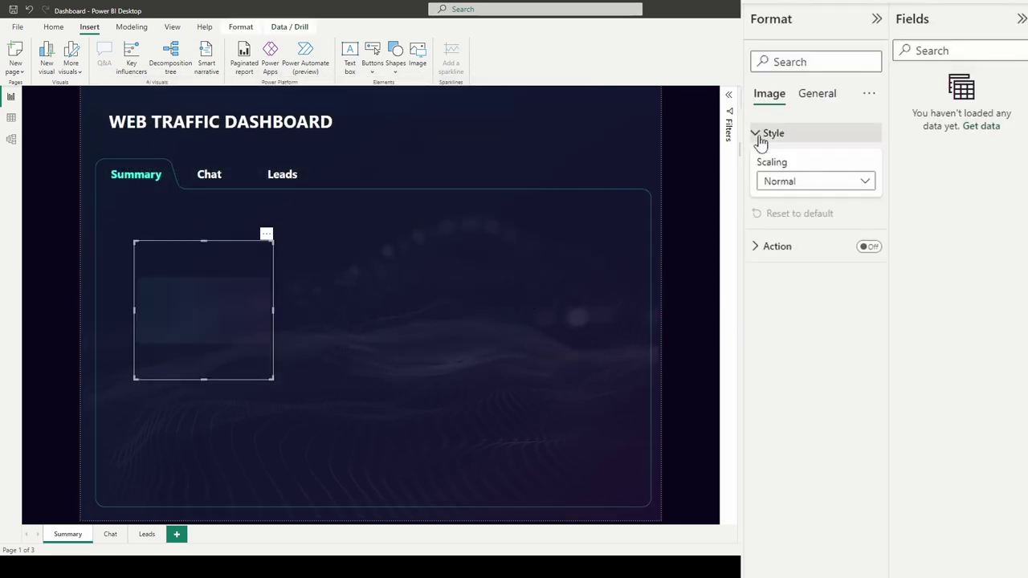
click(790, 182)
click(780, 220)
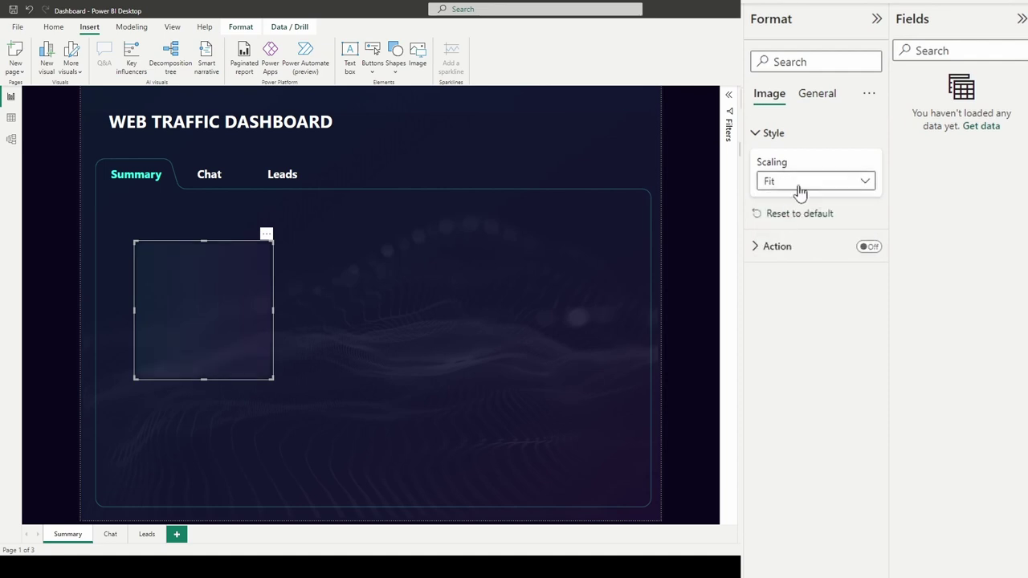
Step: Set the container image's height to 314 and its width to 562
click(824, 98)
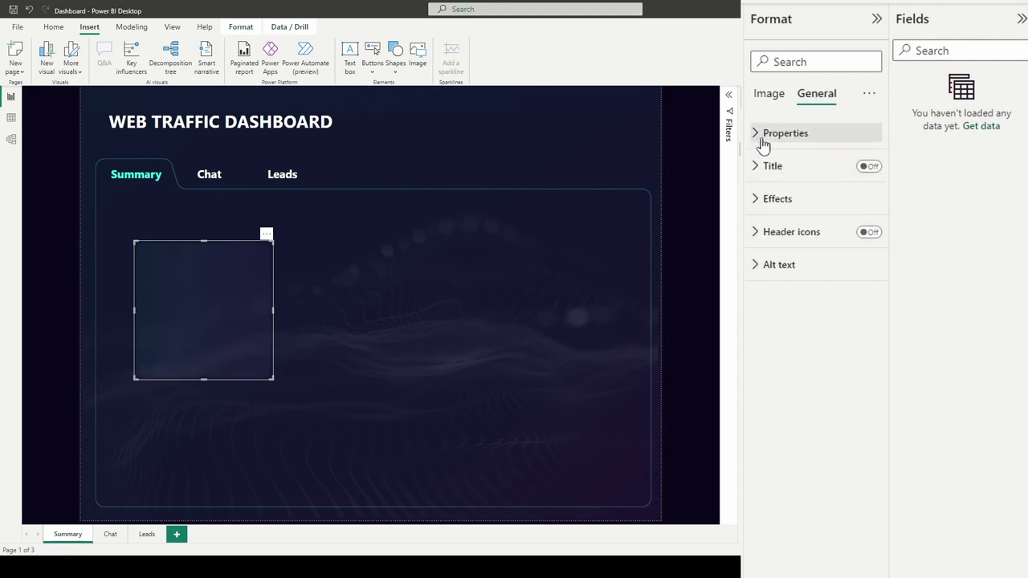
click(763, 137)
click(763, 309)
double_click(769, 209)
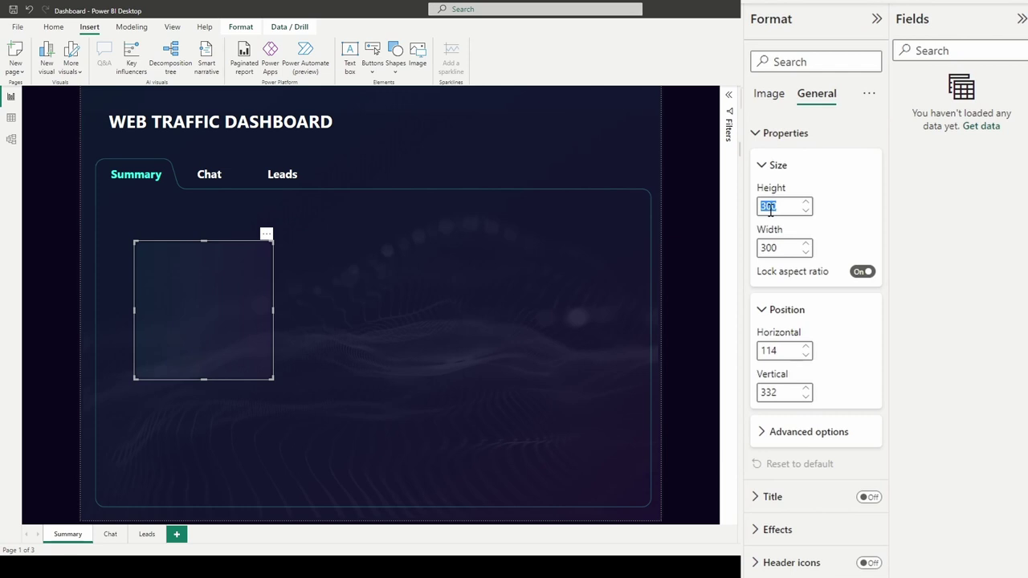
text(314)
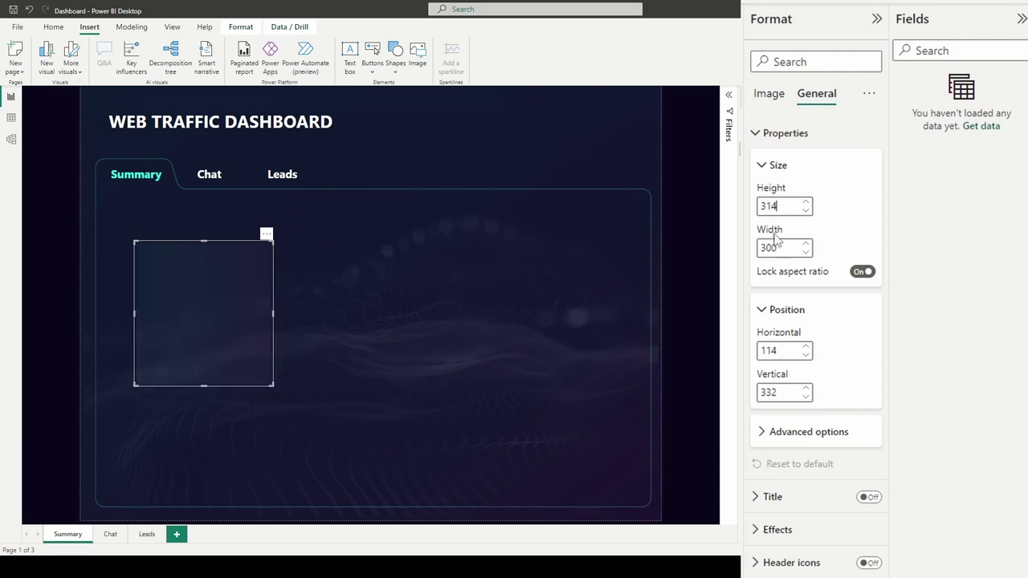
double_click(768, 248)
text(560)
Step: Position the container image near the outline's upper-left corner at vertical 244, and deselect it
double_click(767, 350)
text(50)
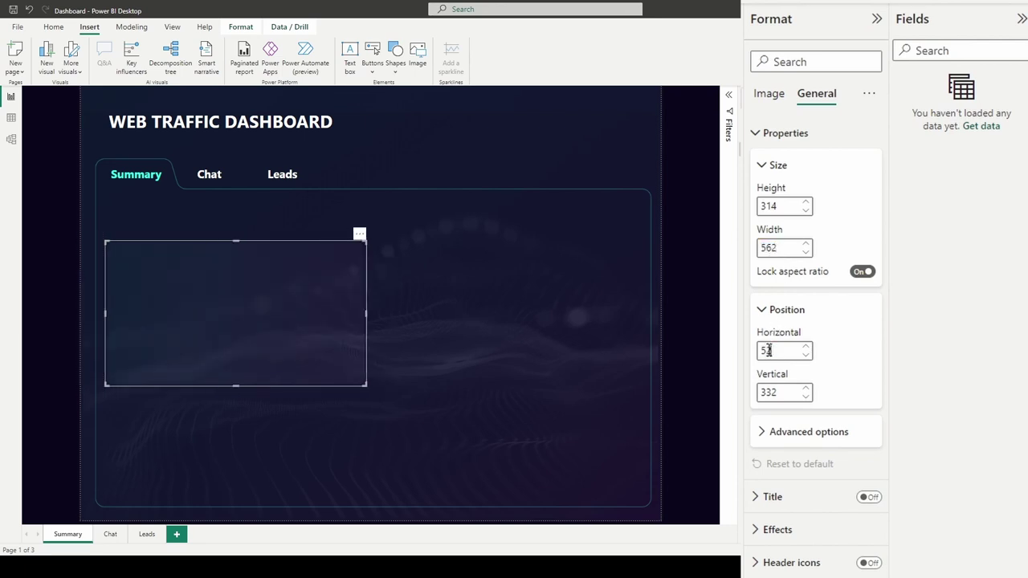
double_click(769, 393)
text(244)
click(690, 256)
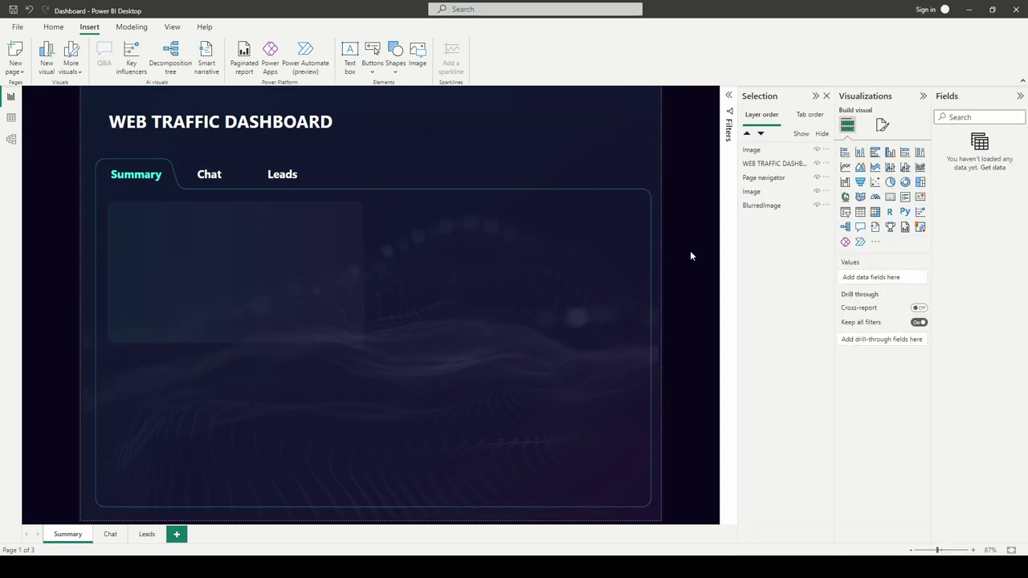
Step: Duplicate the container image, place the copy beside the original, and set its horizontal position to 638
click(272, 259)
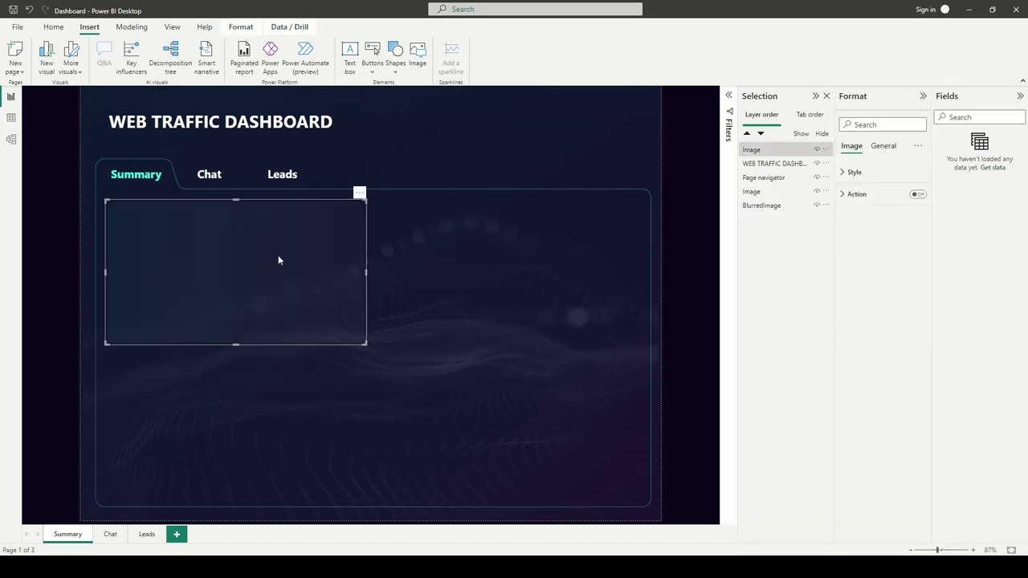
key(ctrl+c)
key(ctrl+v)
drag(286, 273, 531, 273)
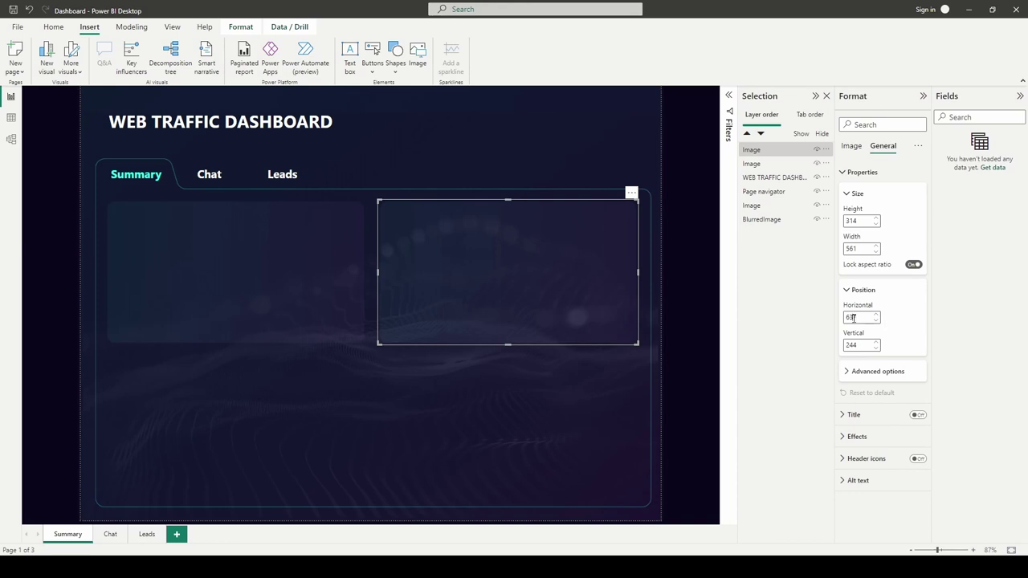
text(6)
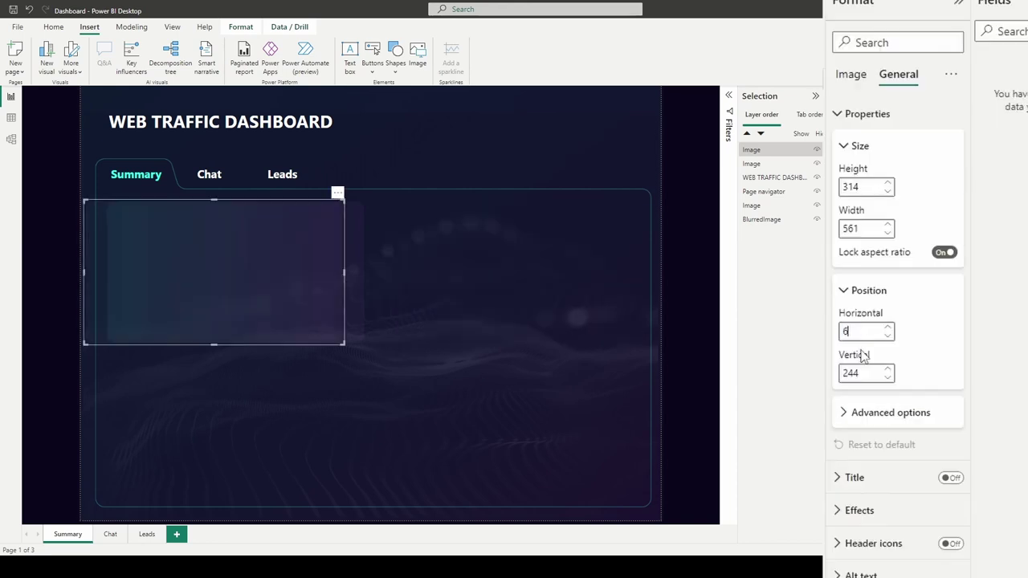
text(38)
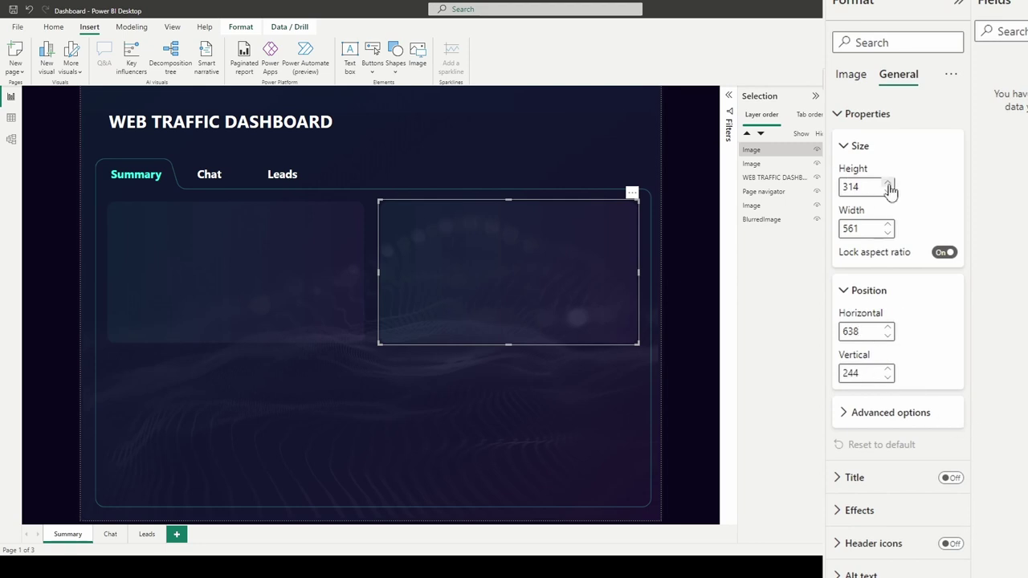
Step: Set the duplicated container image's width to 562 and deselect it
double_click(850, 228)
text(562)
click(688, 246)
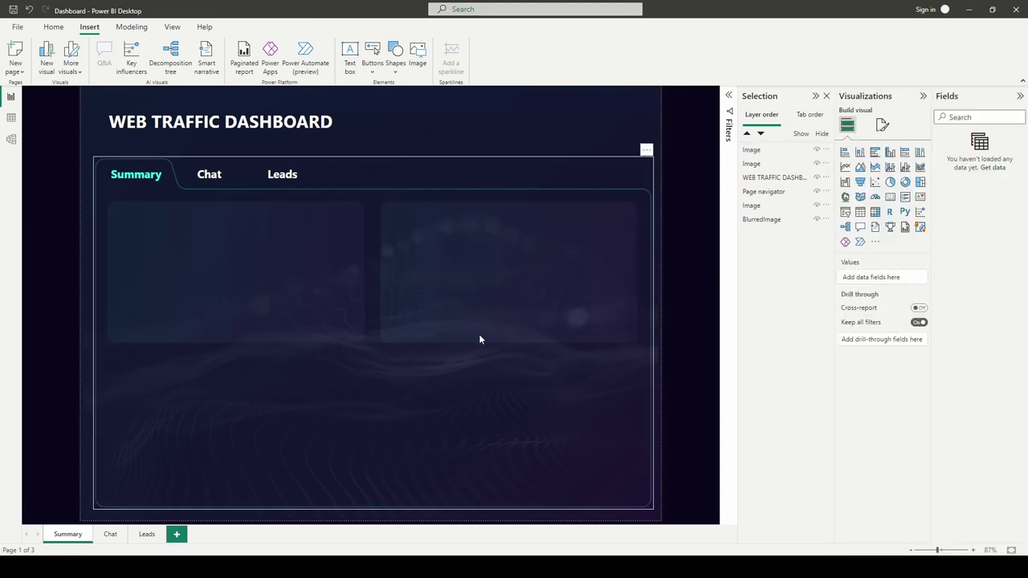
Step: Duplicate the second container image and place the copy below the first container
click(485, 268)
key(ctrl+c)
key(ctrl+v)
drag(473, 296, 223, 431)
Step: Set the lower container image's height to 307 and its width to 1156
click(883, 146)
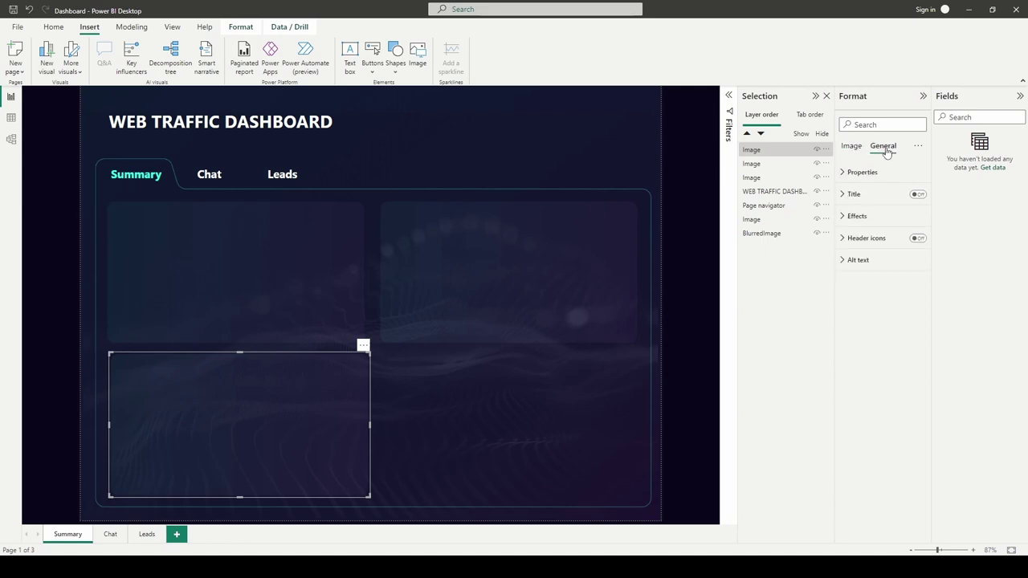
click(846, 173)
click(860, 290)
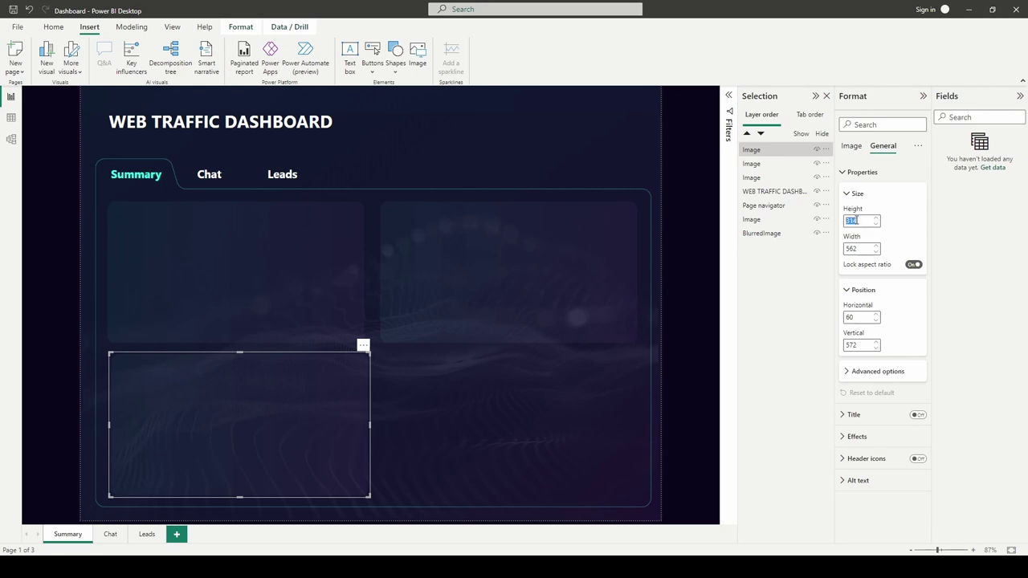
text(307)
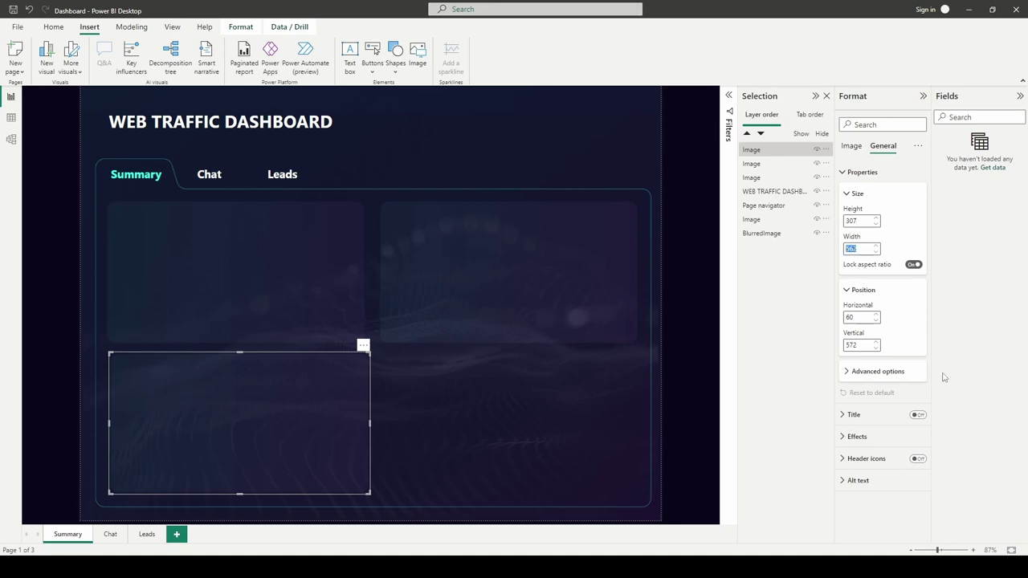
text(1156)
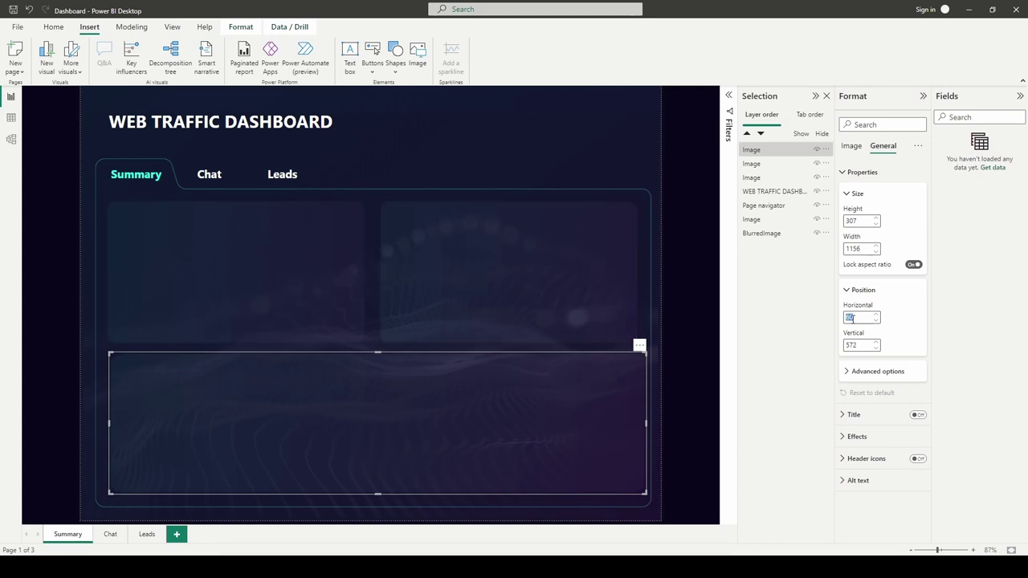
Step: Position the lower container image at horizontal 52 and vertical 579, and deselect it
text(53)
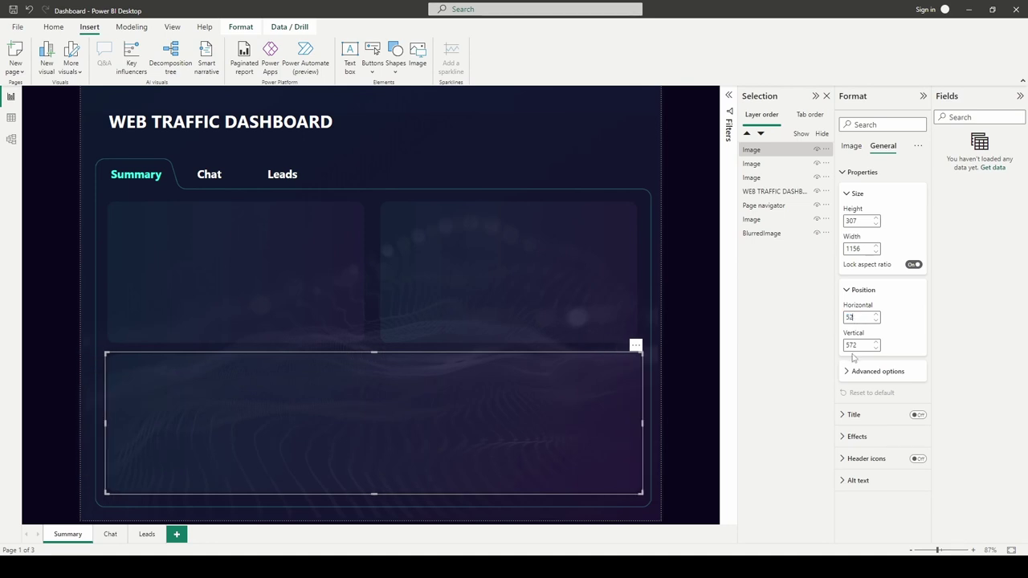
text(579)
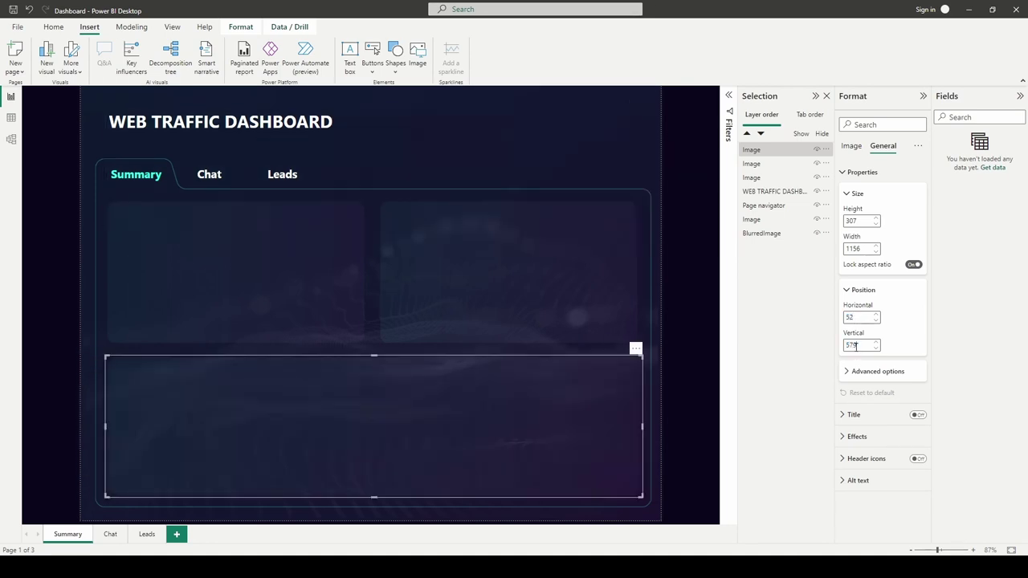
click(681, 259)
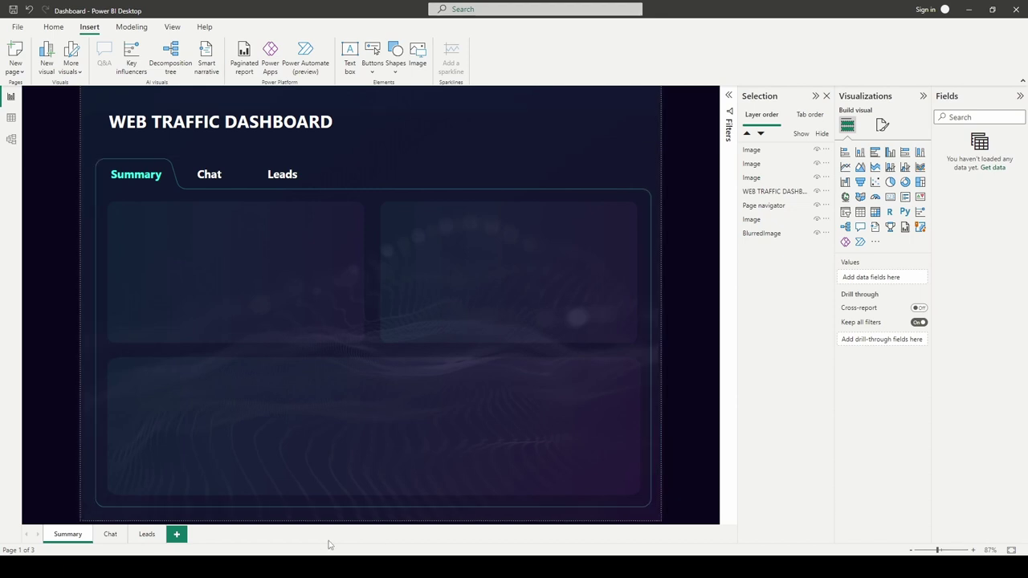
Step: Switch to the MarketingRequest.PNG mockup to review its container headings and layout, and return to Power BI Desktop
key(alt+Tab)
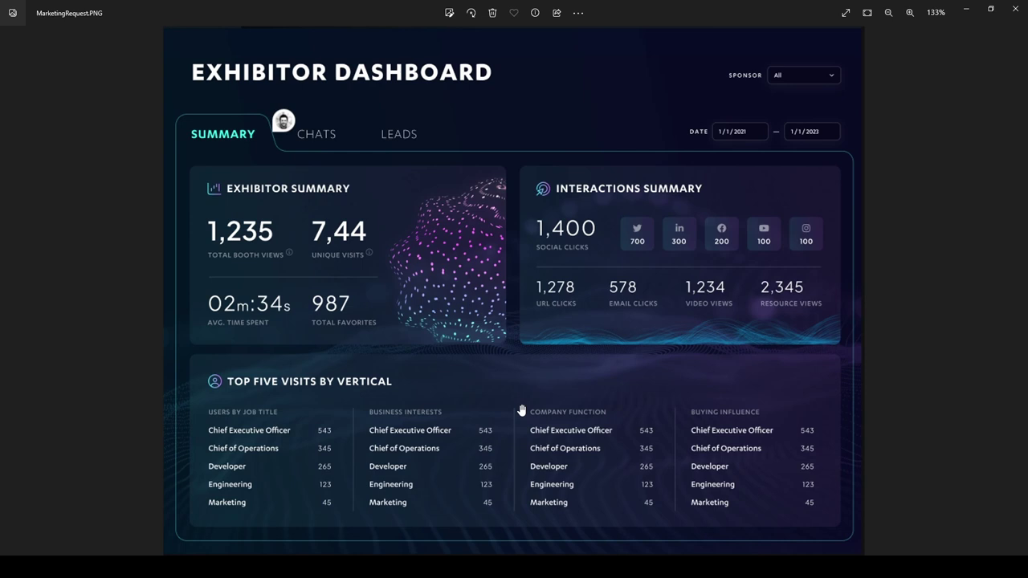
click(314, 554)
key(alt+Tab)
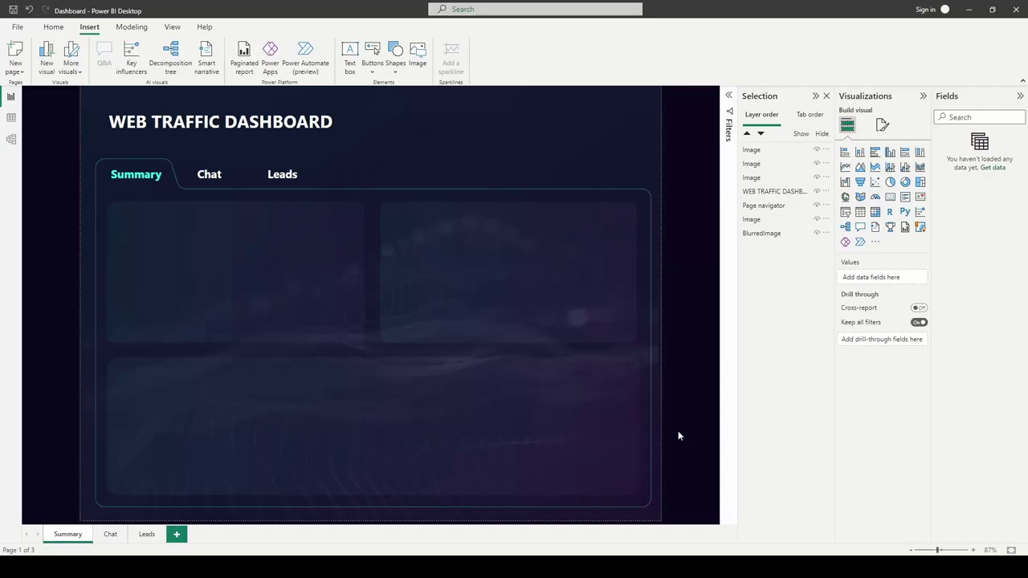
Step: Insert a text box over the upper-left container and turn off its background
click(350, 63)
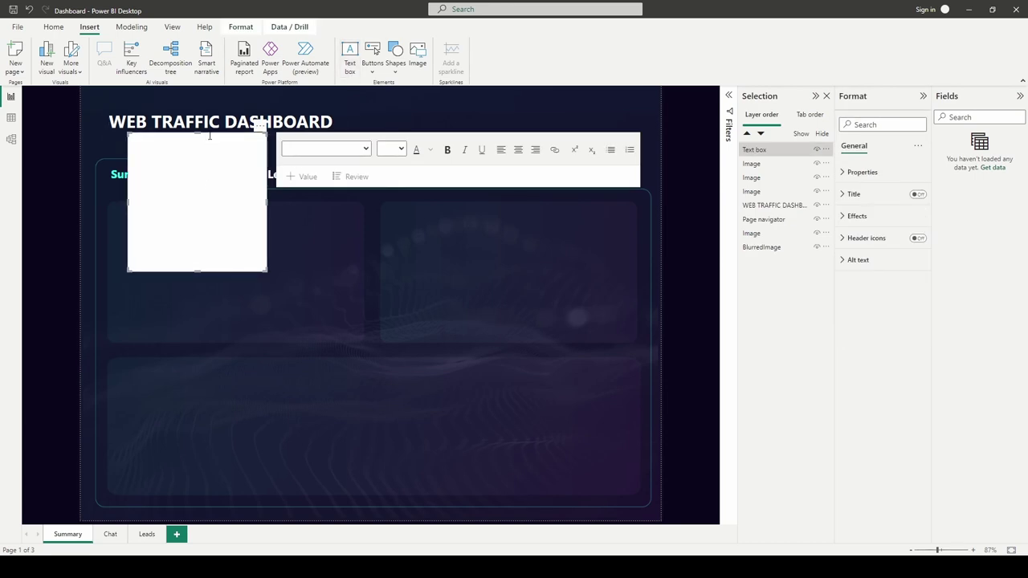
drag(211, 138, 219, 219)
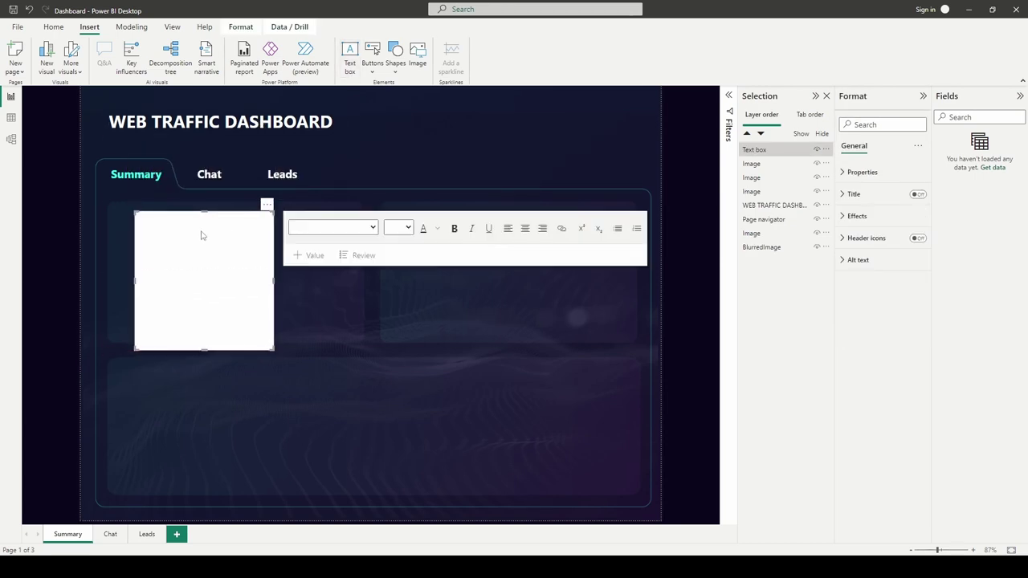
click(857, 216)
click(914, 236)
click(860, 213)
click(761, 211)
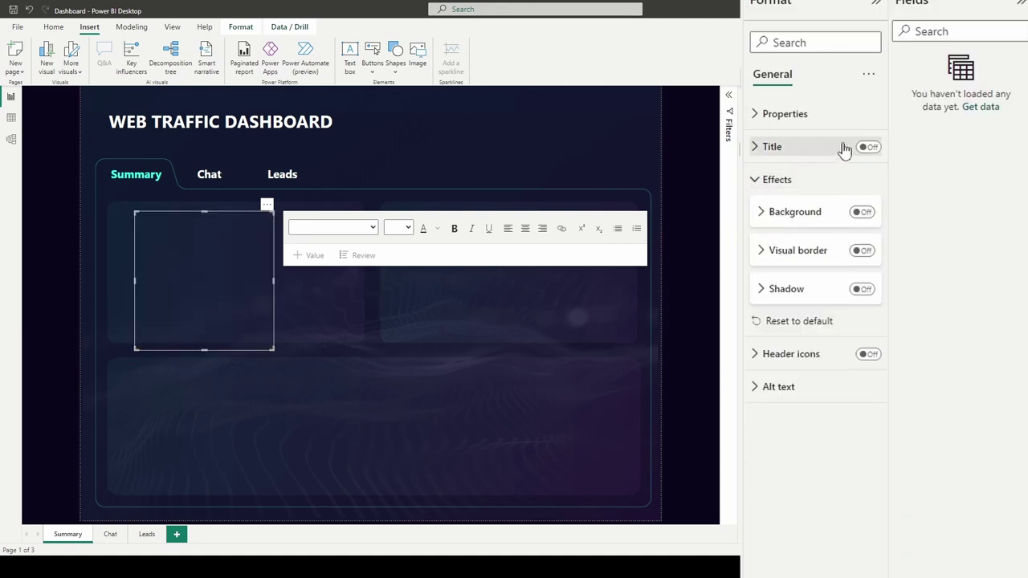
Step: Turn on the text box's title and set its text to PAGE VISITS SUMMARY
click(867, 150)
click(760, 151)
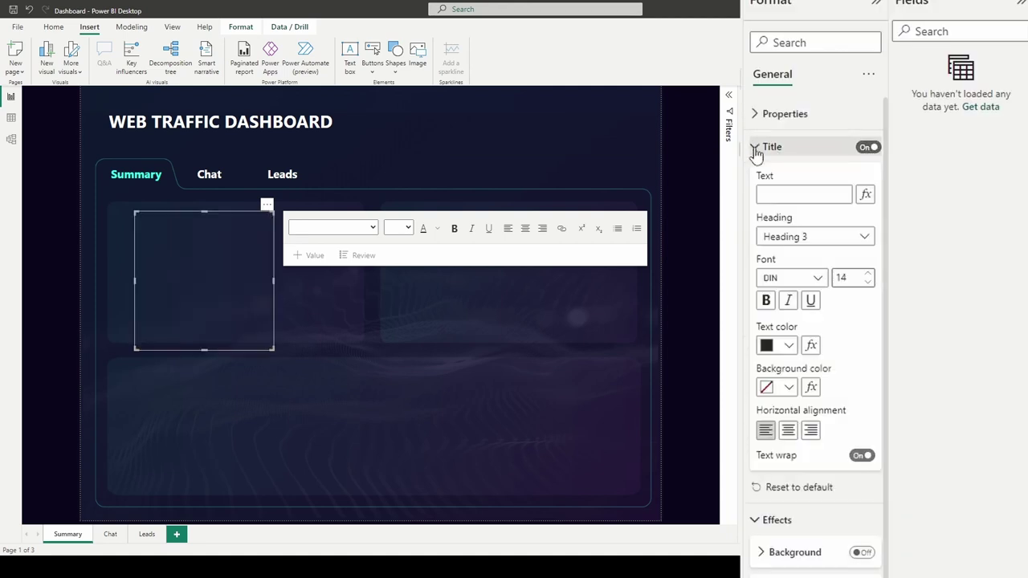
click(792, 194)
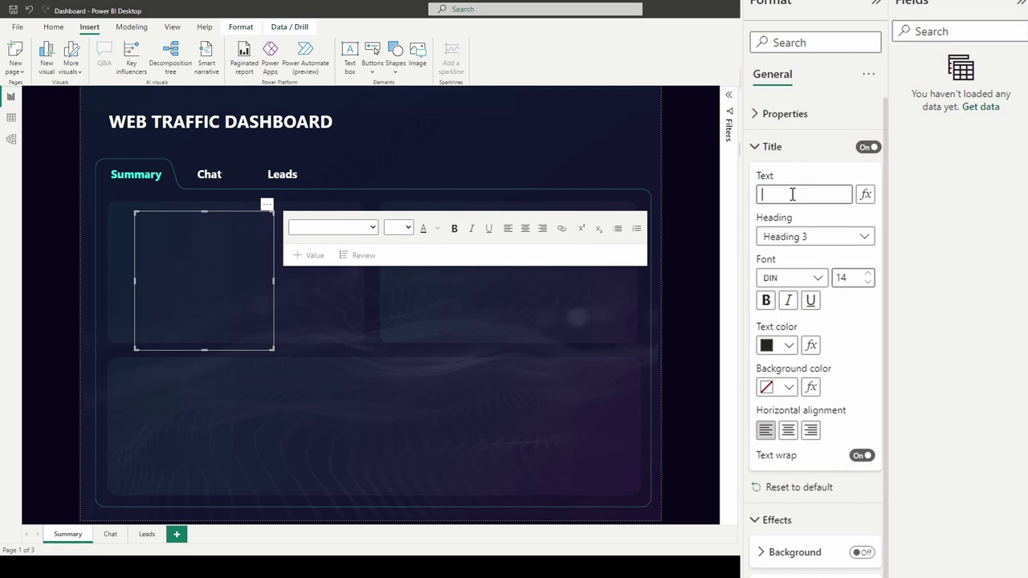
text(PAGE VISITS SUMMARY)
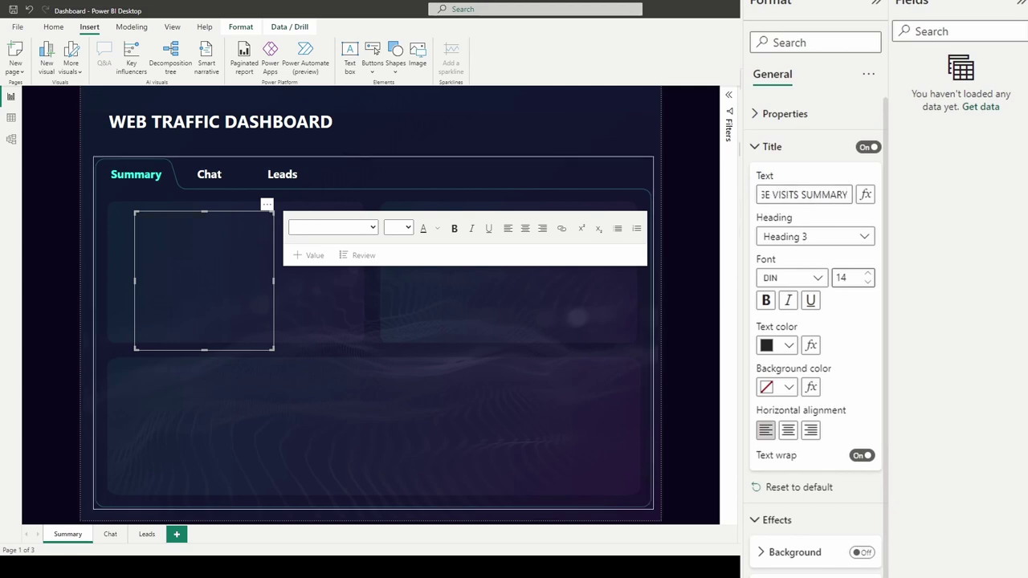
Step: Format the PAGE VISITS SUMMARY title as white, bold Segoe UI at size 17
click(788, 345)
click(777, 402)
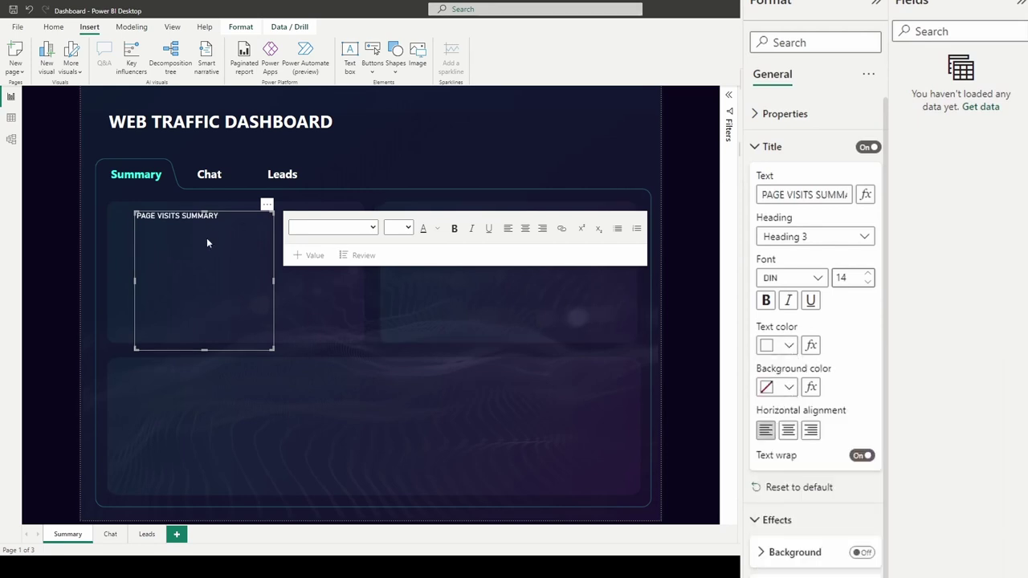
click(818, 281)
scroll(805, 391, down, 3)
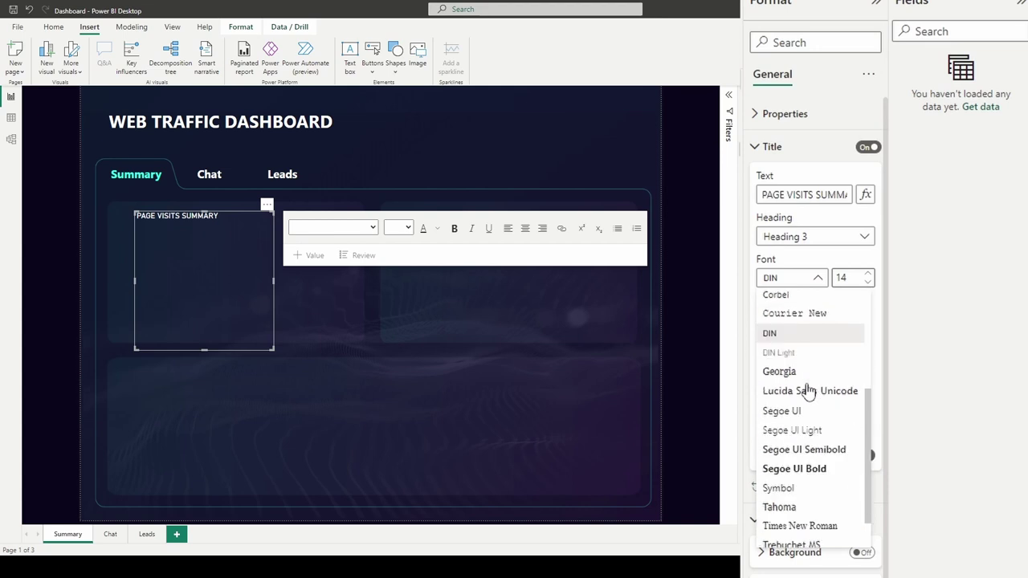
click(797, 413)
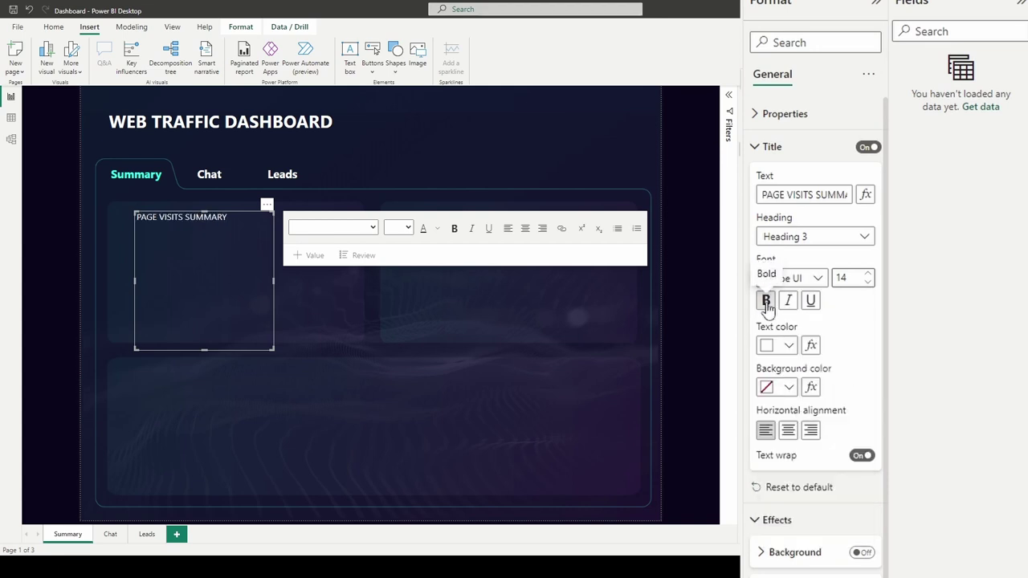
click(767, 302)
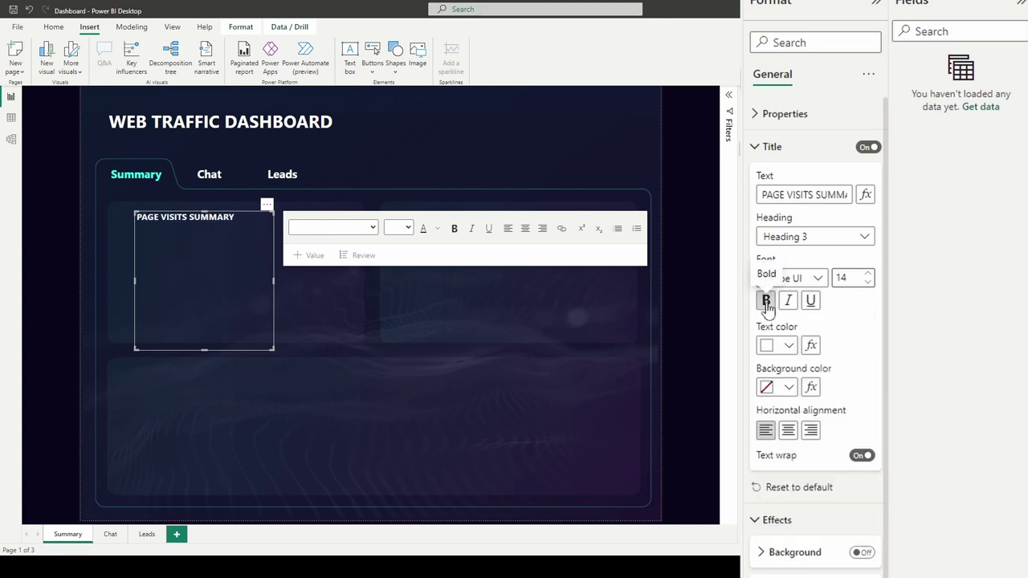
click(867, 275)
click(867, 275)
click(867, 276)
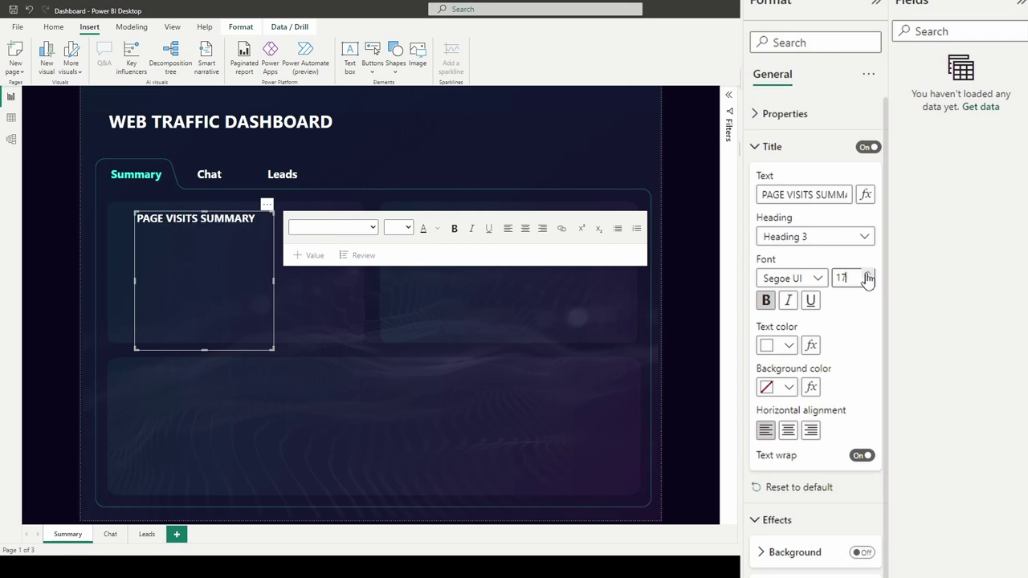
Step: Set the PAGE VISITS SUMMARY text box's height to 29
click(760, 146)
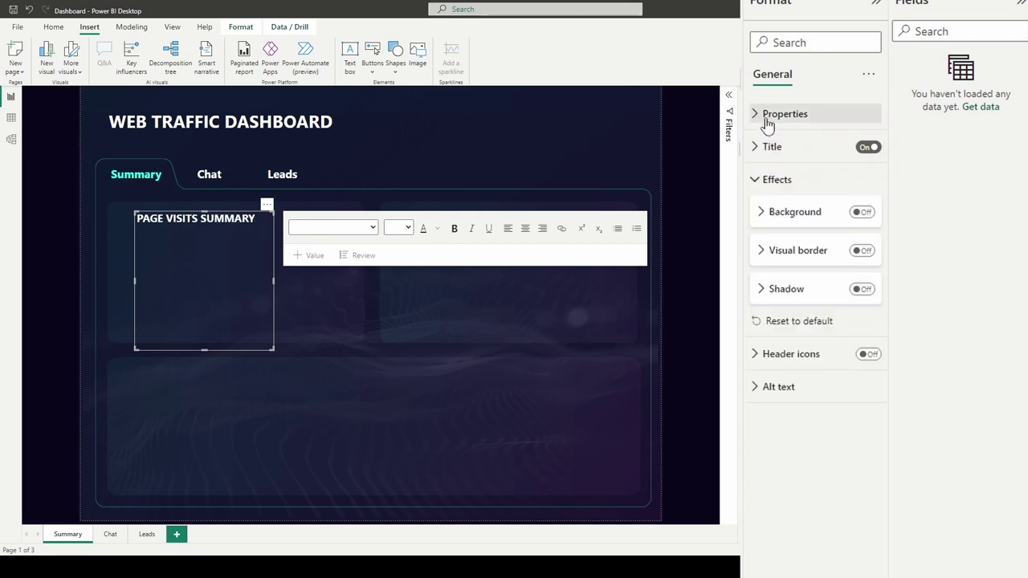
click(768, 116)
double_click(770, 187)
text(29)
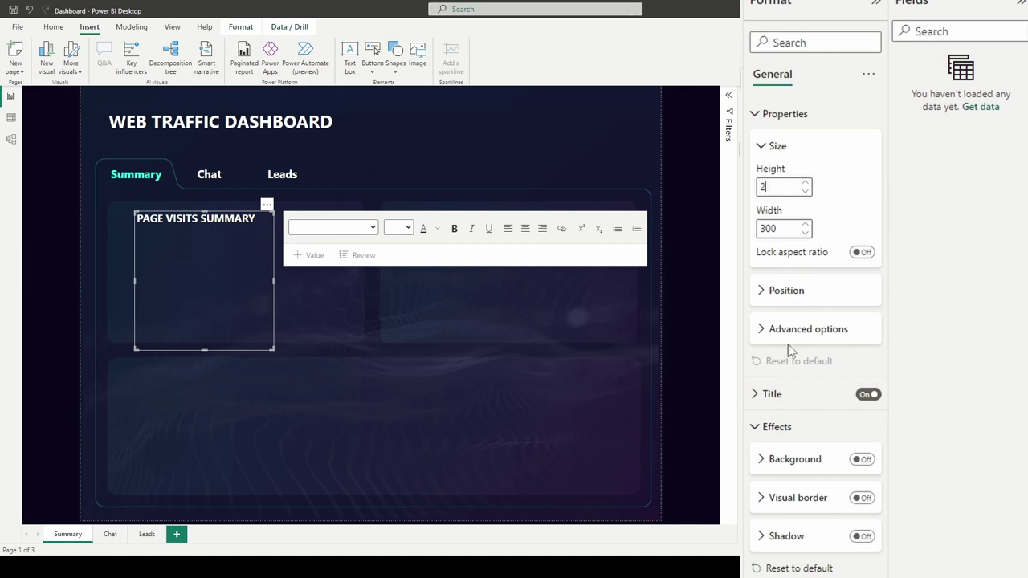
click(789, 235)
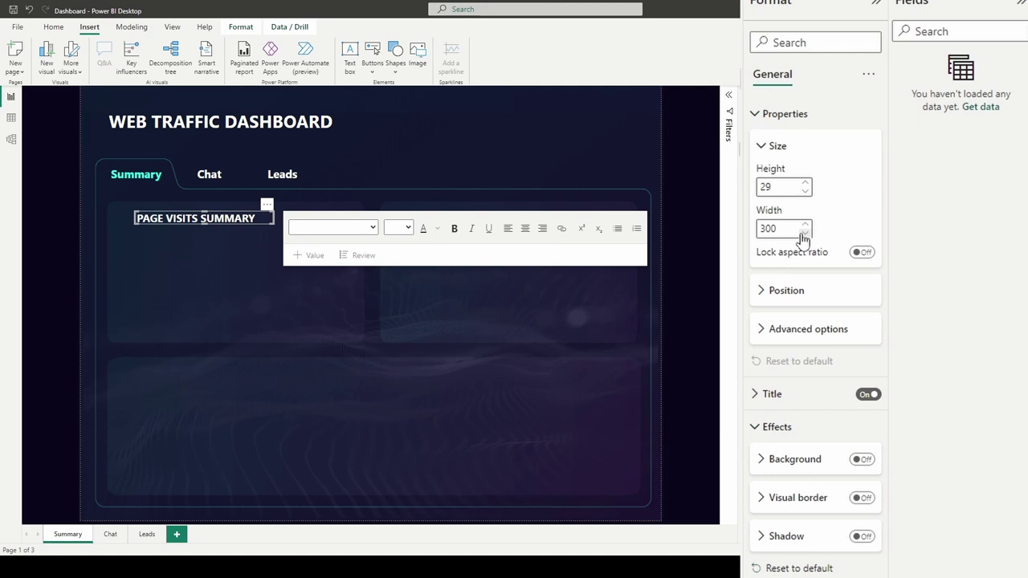
Step: Position the PAGE VISITS SUMMARY text box at horizontal 118 and vertical 271, and deselect it
click(768, 147)
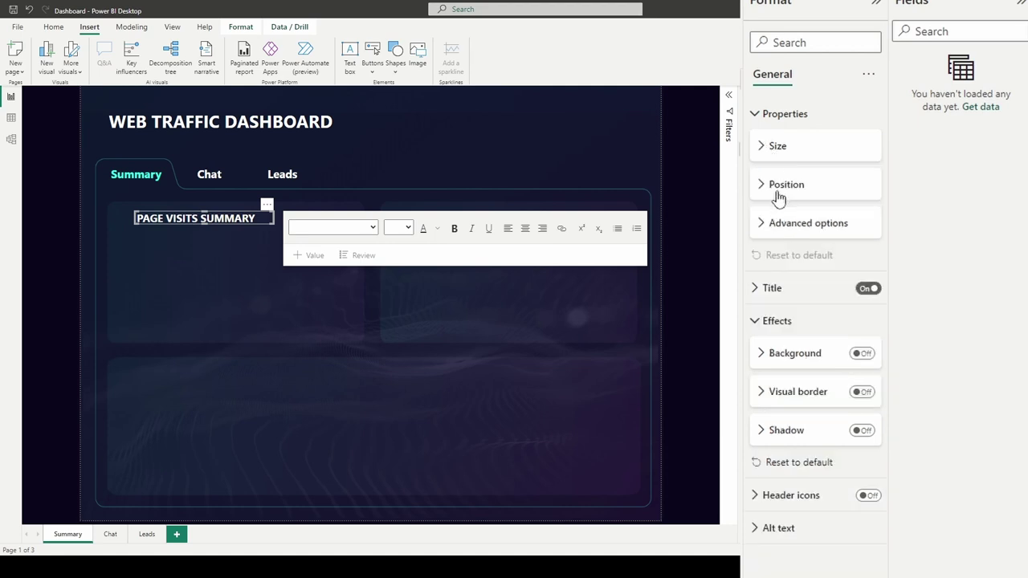
click(772, 186)
click(770, 225)
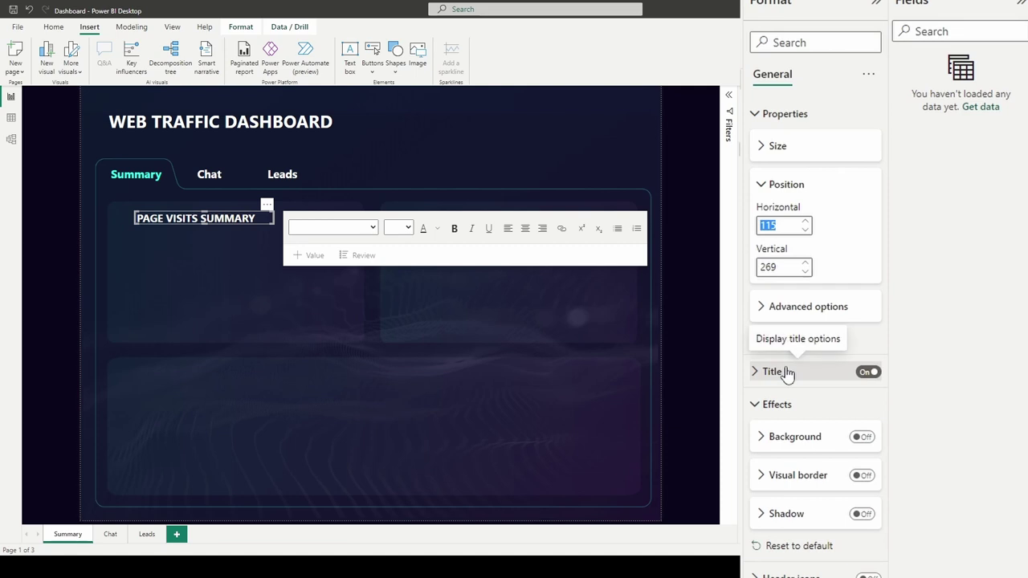
text(118)
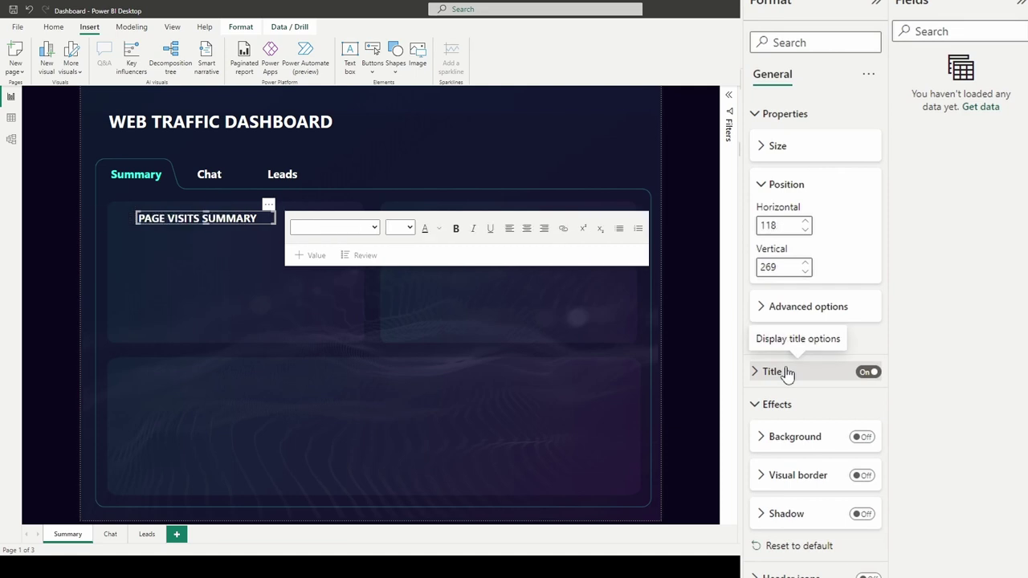
click(769, 268)
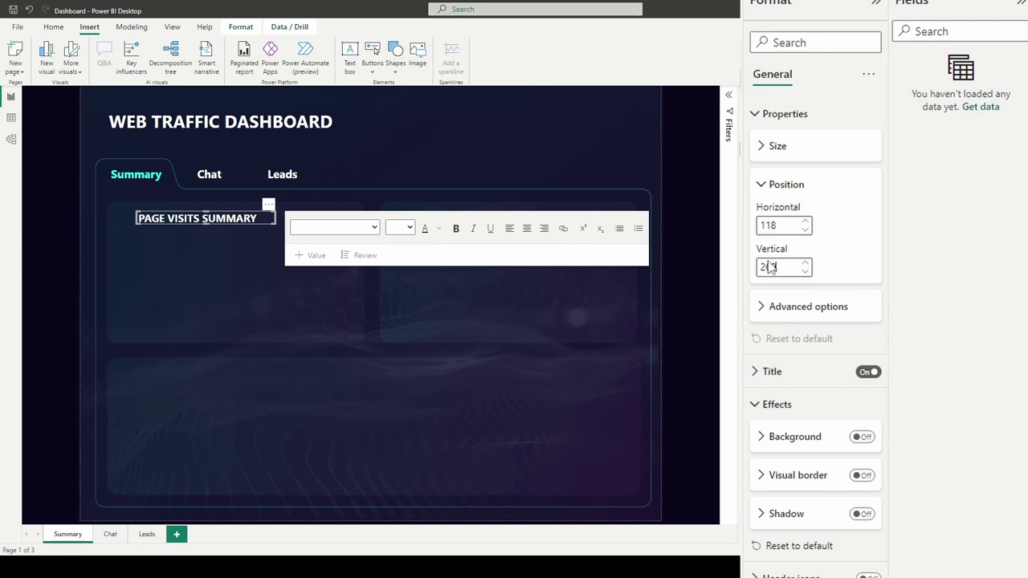
double_click(769, 268)
text(271)
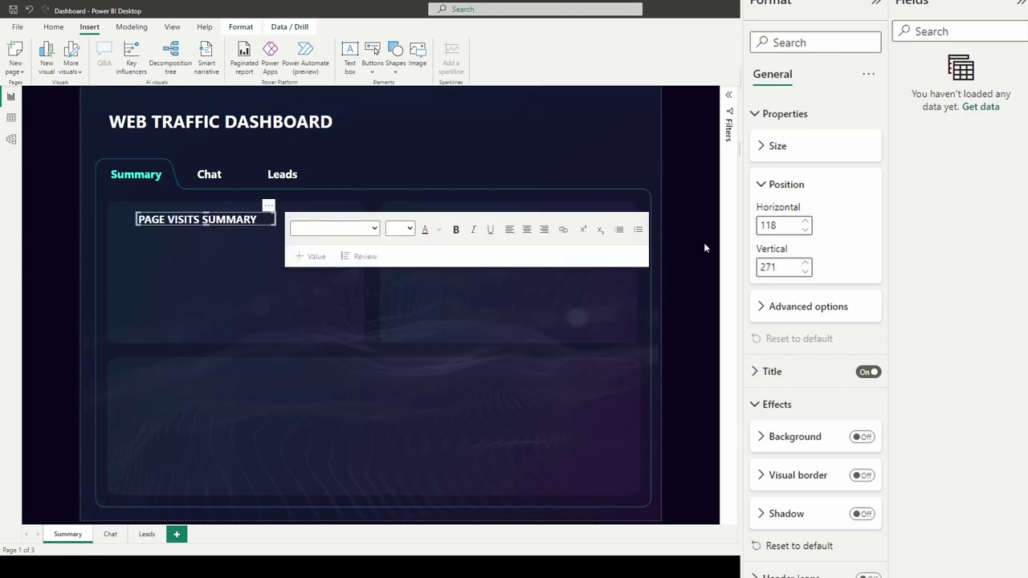
click(636, 240)
click(179, 233)
click(692, 234)
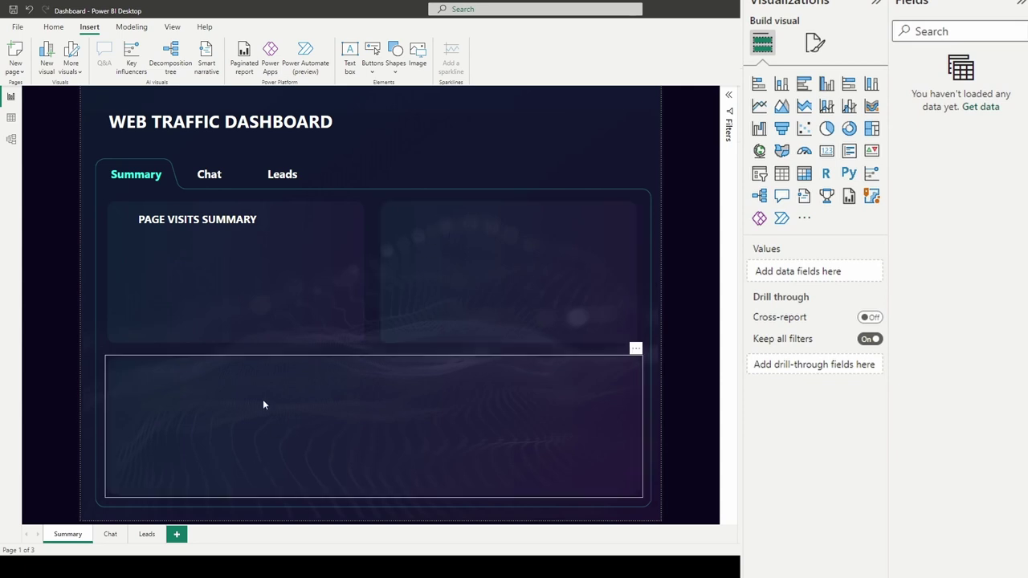
Step: Duplicate the PAGE VISITS SUMMARY text box and place the copy near the top of the upper-right container
click(253, 268)
key(ctrl+c)
key(ctrl+v)
drag(241, 236, 518, 233)
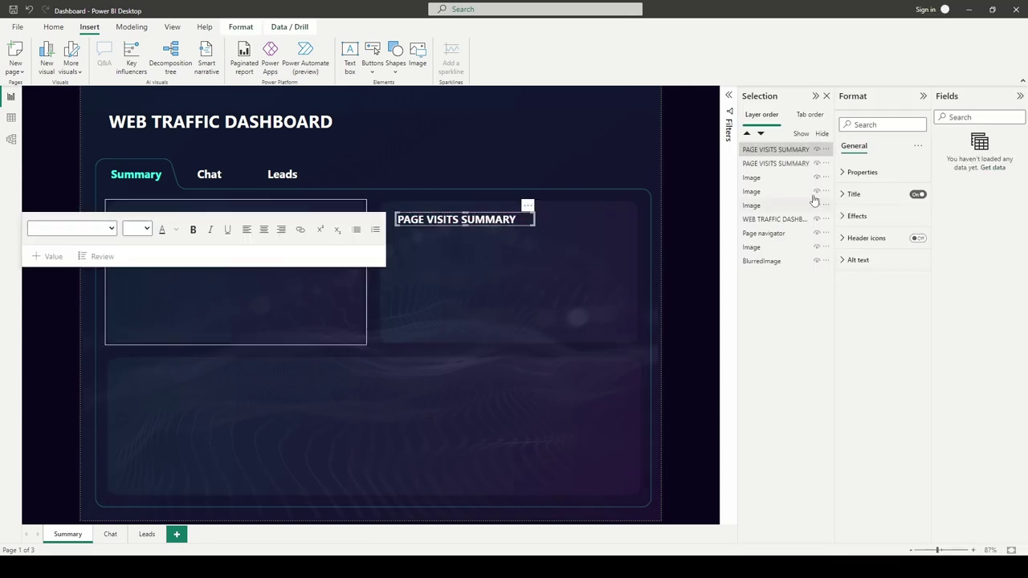
Step: Retitle the copied PAGE VISITS SUMMARY text box as INTERACTIONS SUMMARY and set its horizontal position to 706
click(854, 194)
triple_click(866, 227)
text(INTERACTIONS)
click(862, 172)
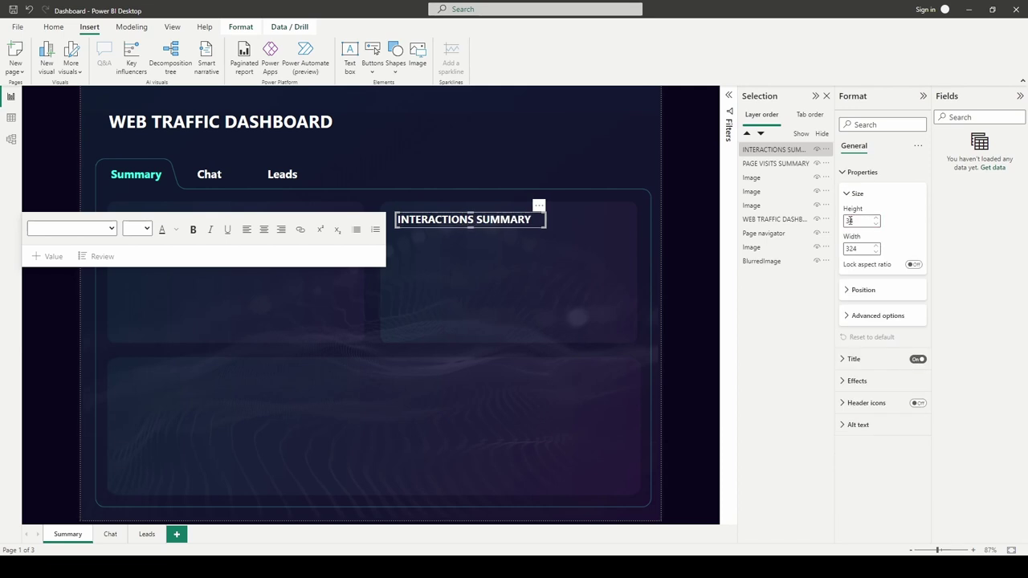
click(863, 289)
double_click(853, 317)
text(706)
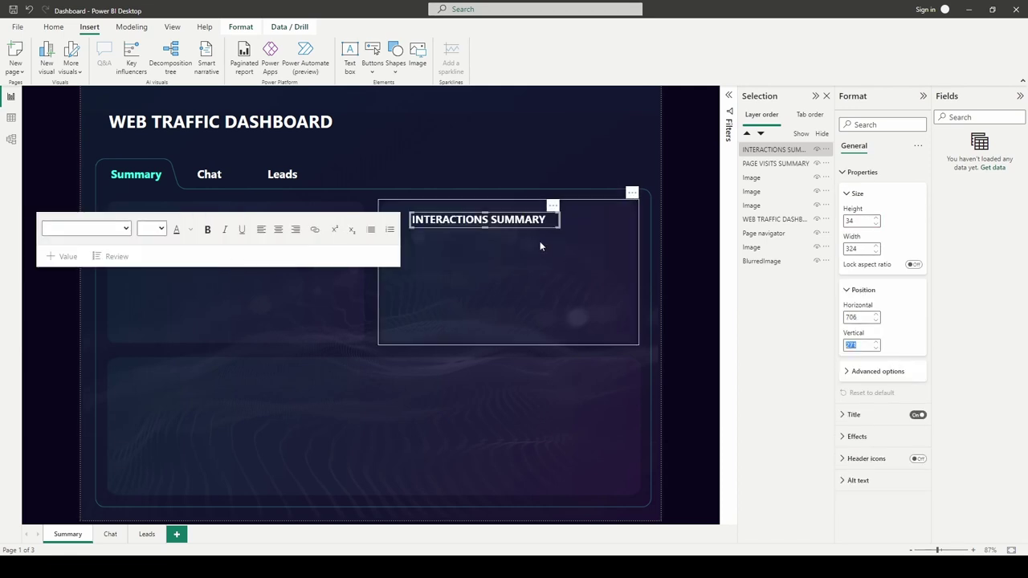
Step: Duplicate the INTERACTIONS SUMMARY text box, place the copy near the top of the lower container, and set its height to 34
key(ctrl+c)
key(ctrl+v)
drag(527, 233, 234, 380)
click(858, 175)
double_click(853, 222)
text(34)
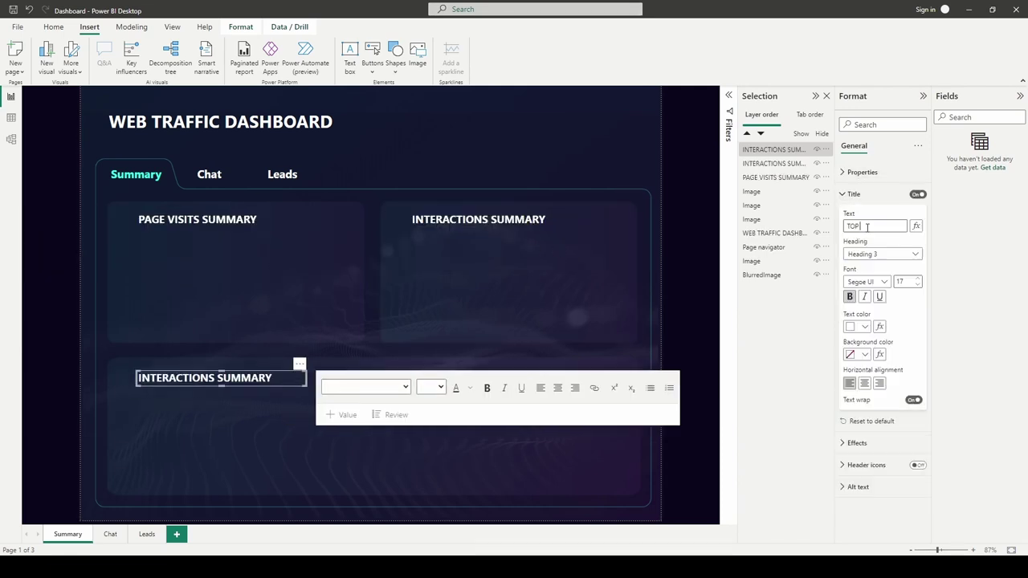
Step: Retitle the lower container's text box as TOP FIVE VISITS BY VERTICAL and deselect it
text(TOP FIVE VISI)
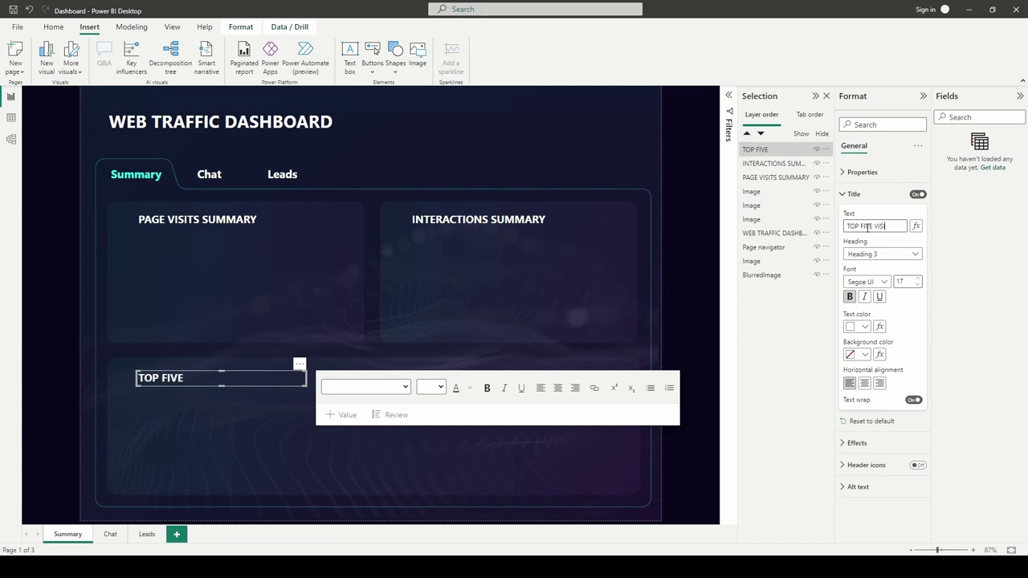
text(TS BY VERTICAL)
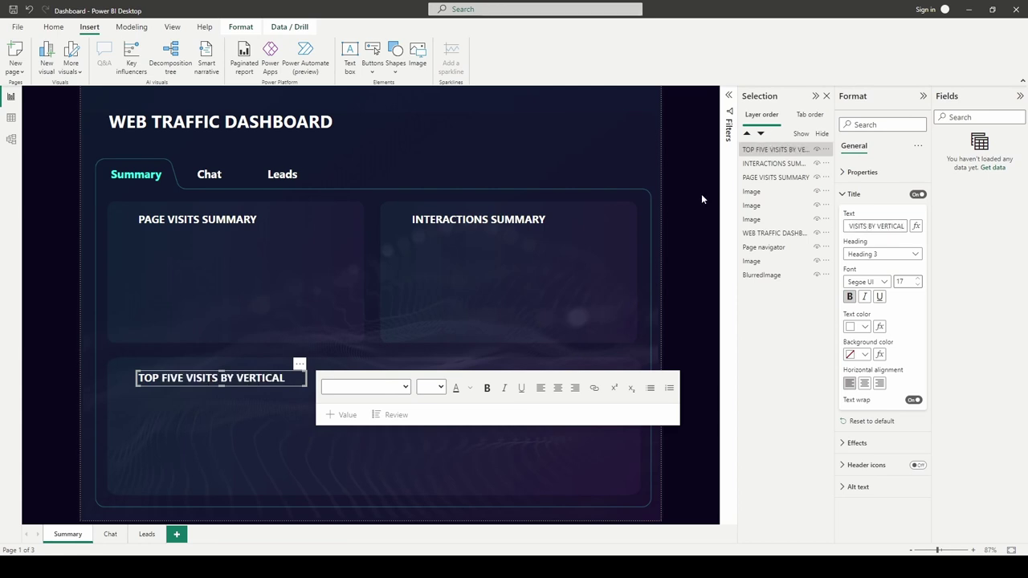
click(706, 203)
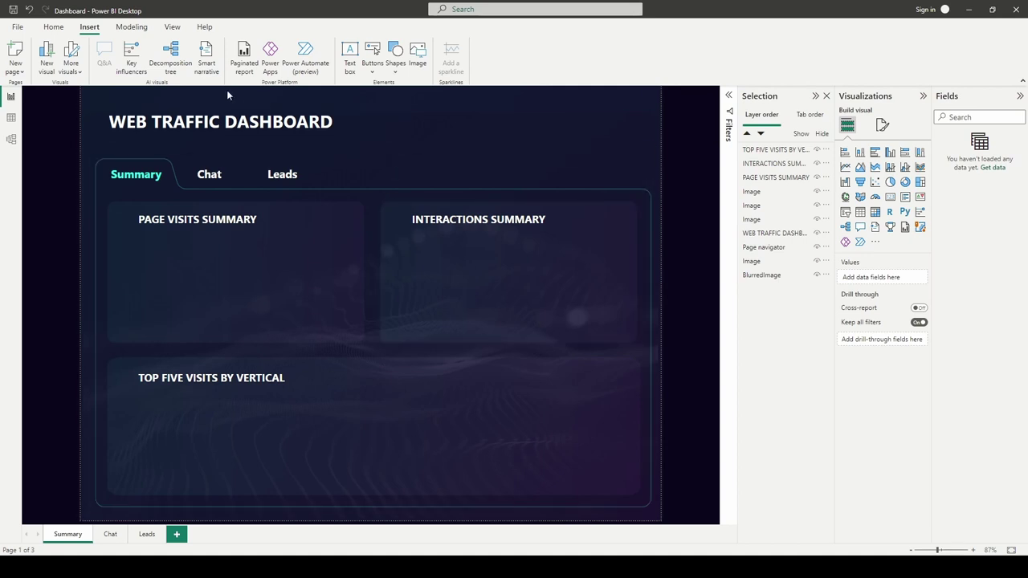
Step: Insert the bullseye-pointer.png image from the Icons folder and move it into the upper-left container
click(416, 71)
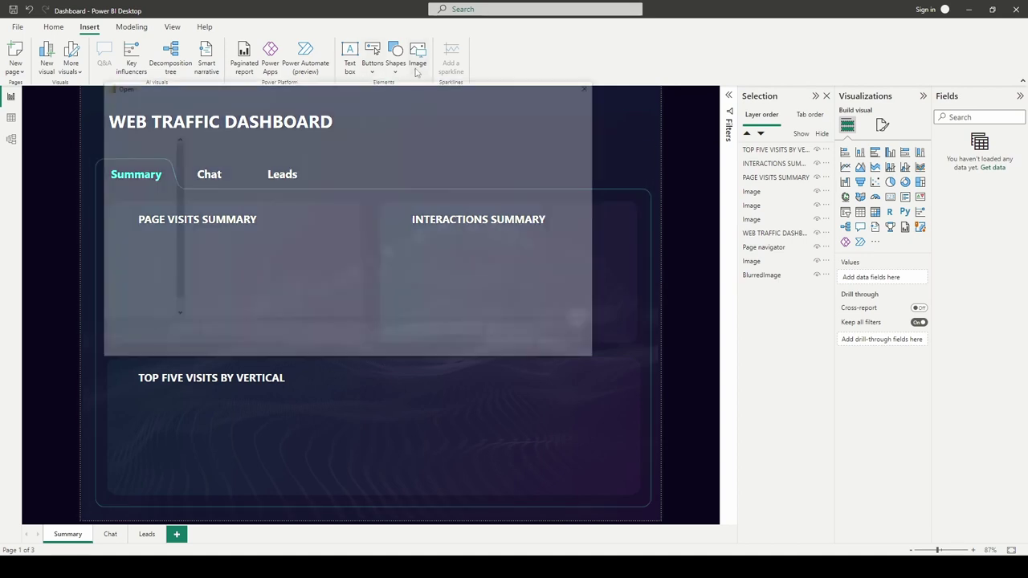
click(237, 103)
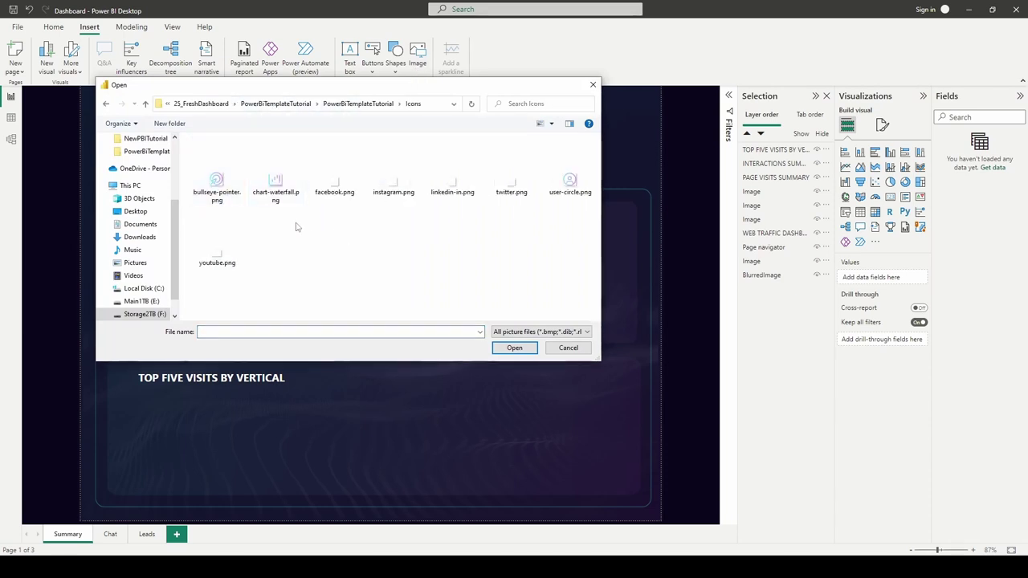
click(230, 183)
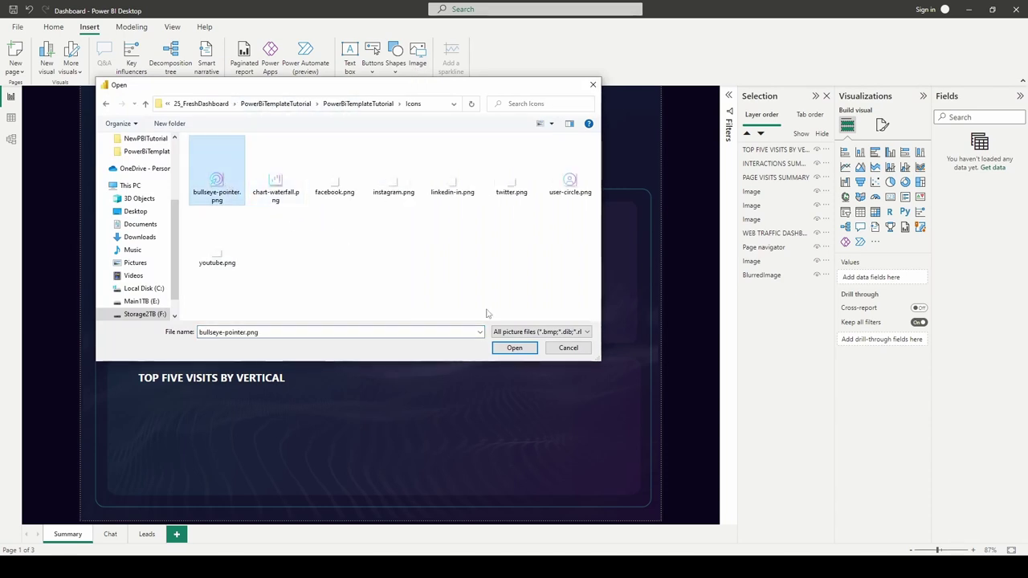
click(514, 348)
drag(211, 154, 301, 236)
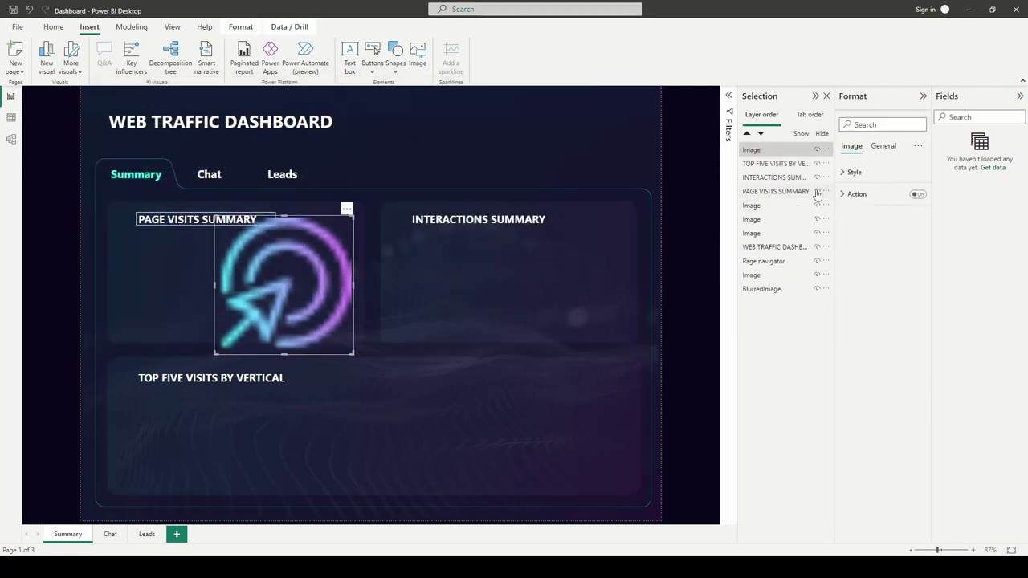
Step: Set the bullseye icon's image scaling to Fit
click(843, 175)
click(866, 204)
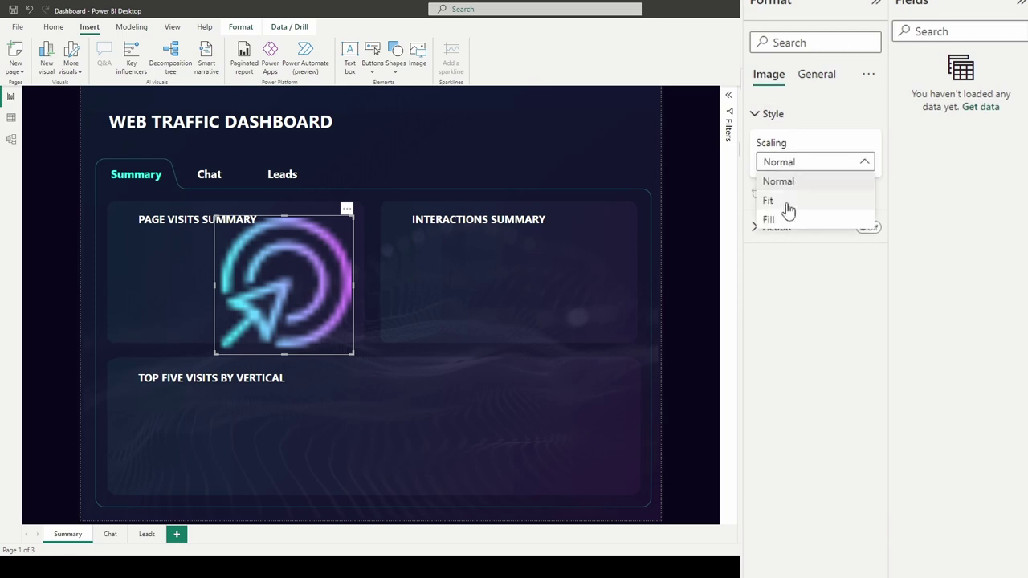
click(786, 202)
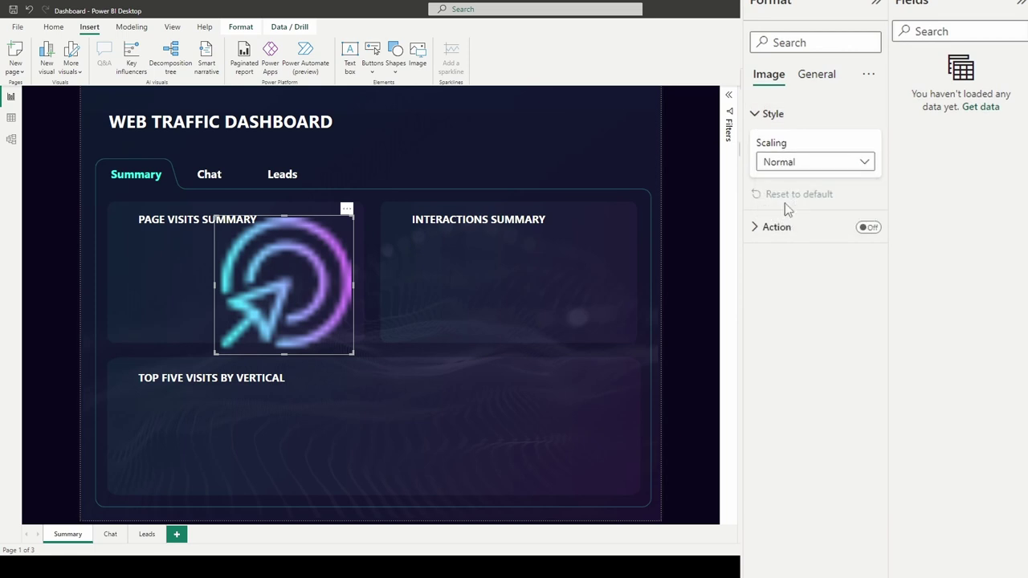
Step: Set the bullseye icon's height and width to 32 each
click(759, 117)
click(815, 73)
click(771, 114)
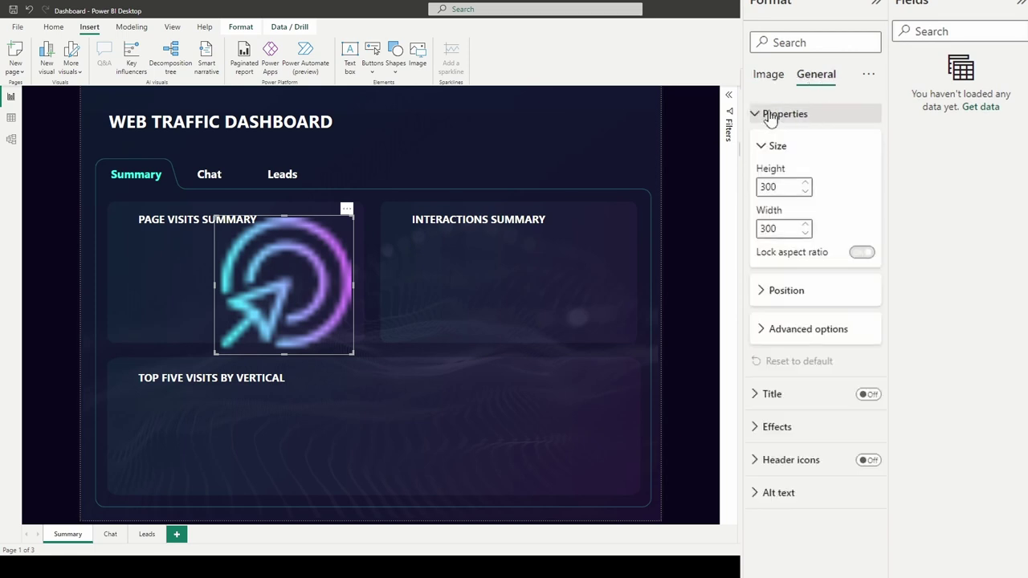
click(769, 291)
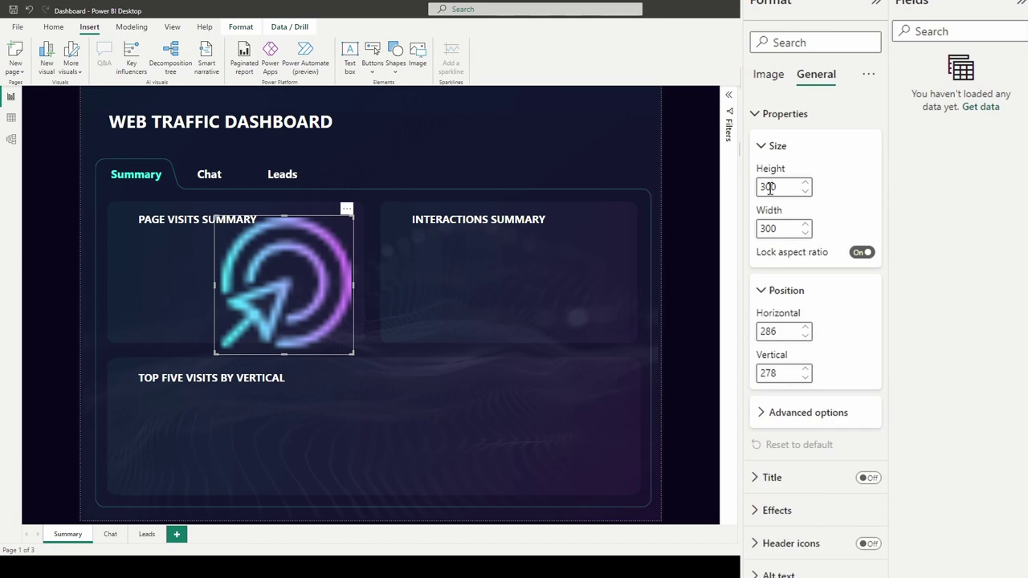
text(32)
click(772, 229)
text(32)
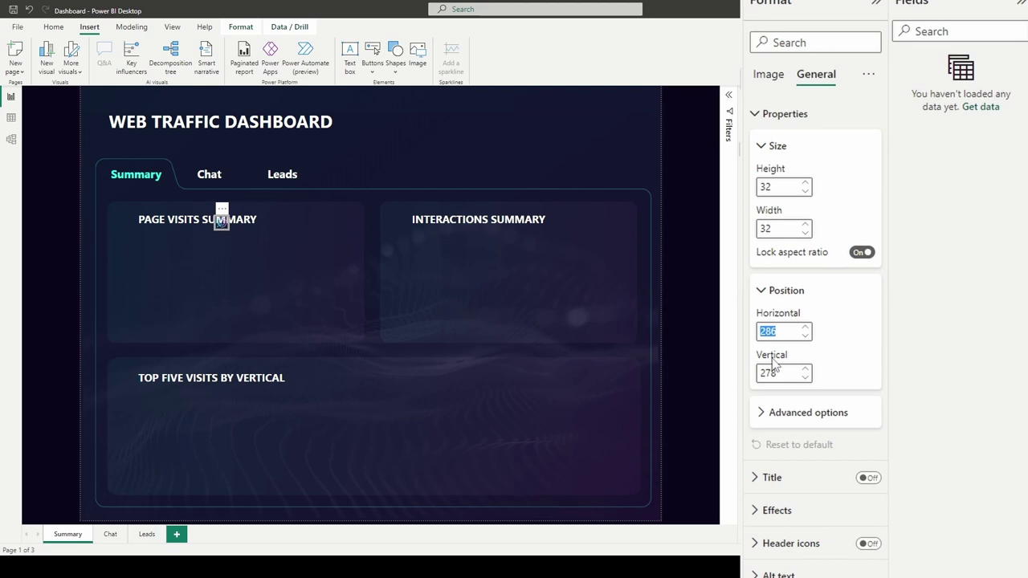
Step: Position the bullseye icon at horizontal 666 and vertical 270 beside the INTERACTIONS SUMMARY heading, and deselect it
text(666)
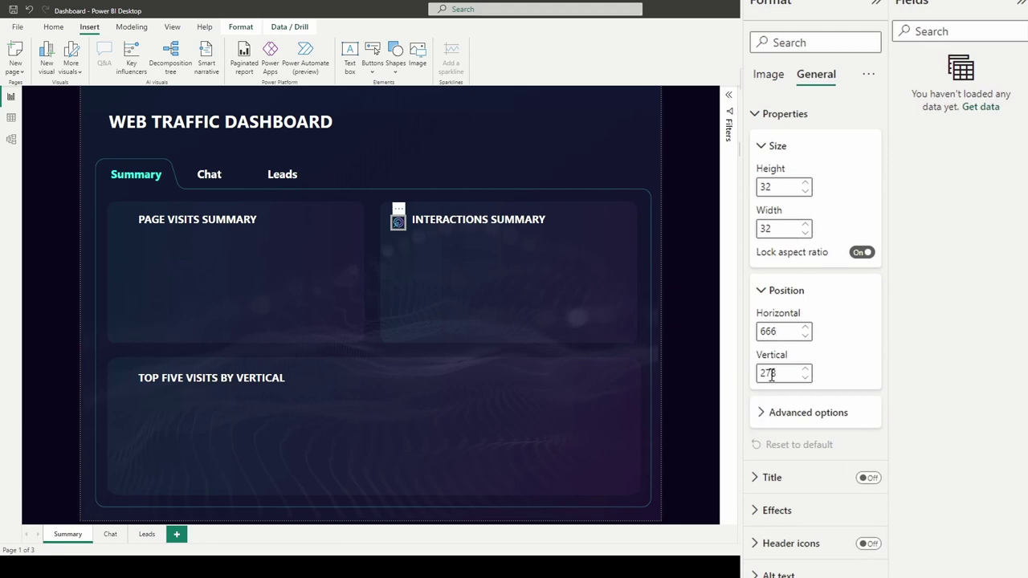
text(270)
click(687, 275)
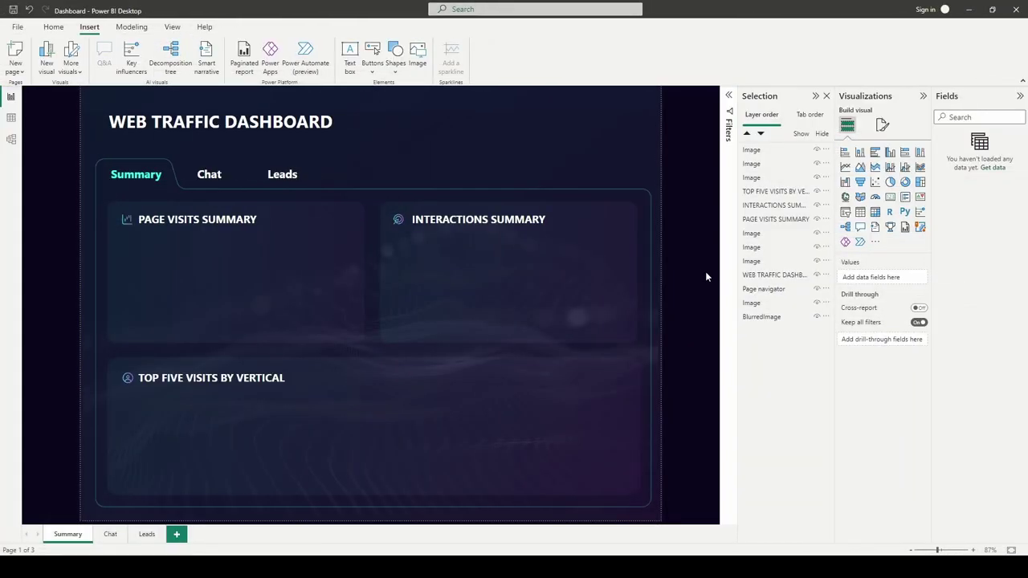
Step: Nudge the bullseye icon slightly right toward the INTERACTIONS SUMMARY heading and deselect it
click(398, 222)
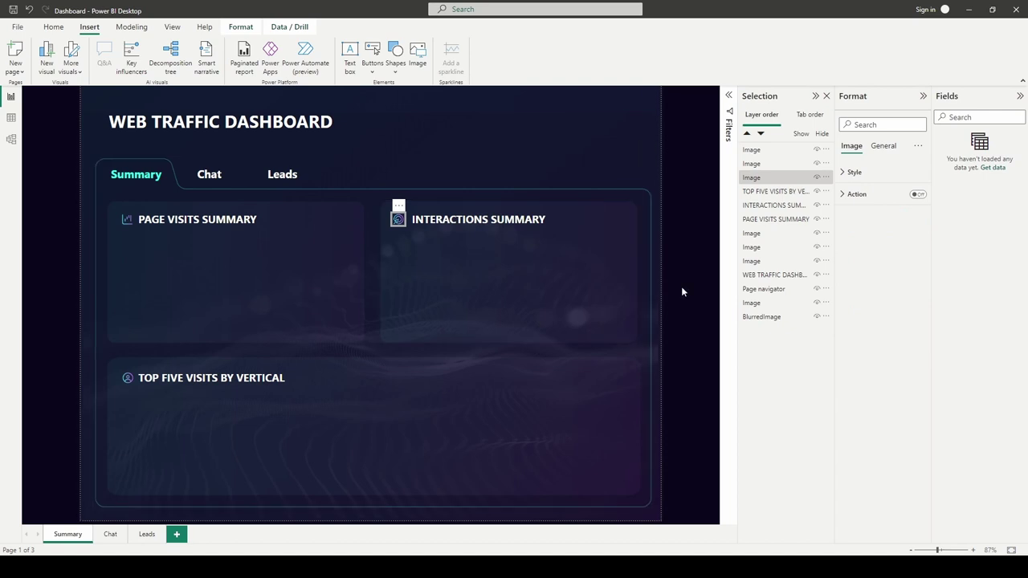
key(Right)
key(Right)
key(Right)
click(682, 289)
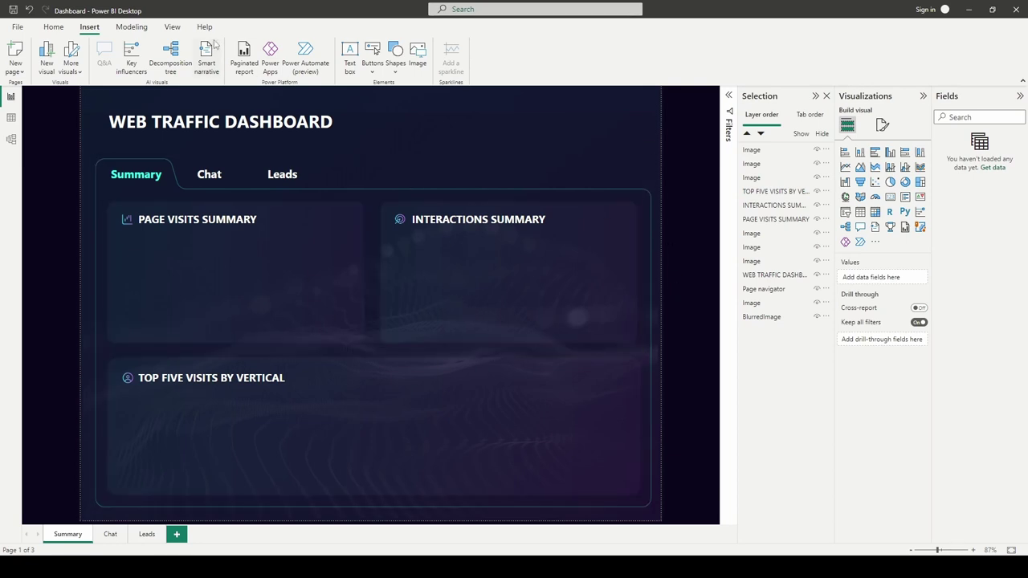
Step: Insert ES_Image.png from the Stock Photos folder and move it to the right part of the PAGE VISITS SUMMARY container
click(419, 66)
click(358, 104)
double_click(211, 165)
click(220, 180)
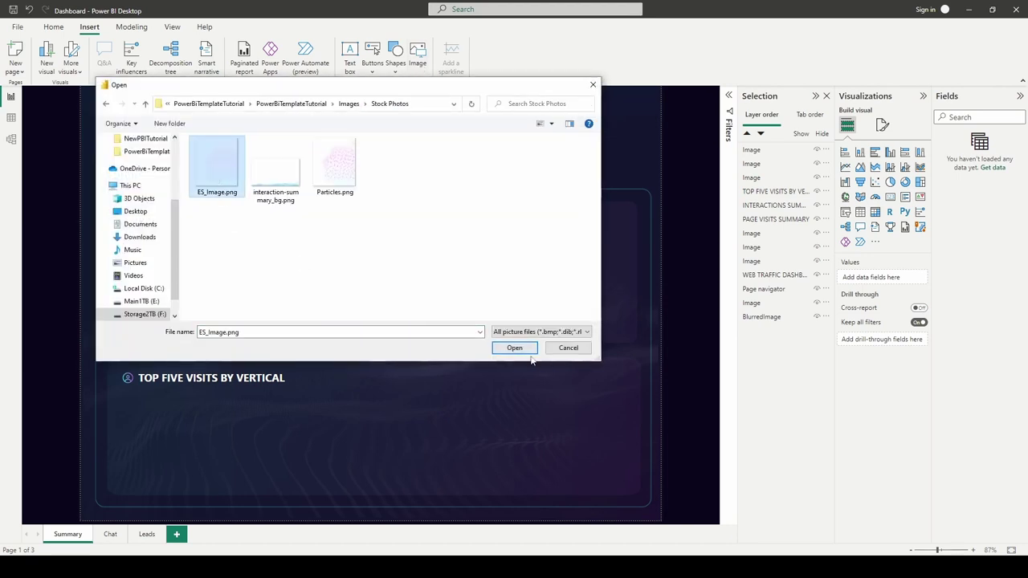
click(515, 348)
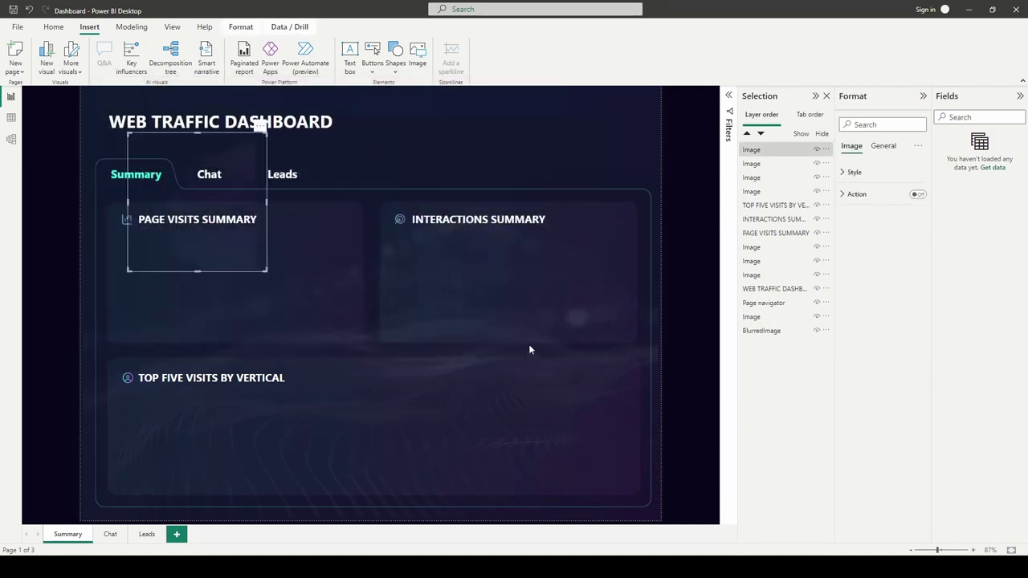
drag(205, 170, 306, 254)
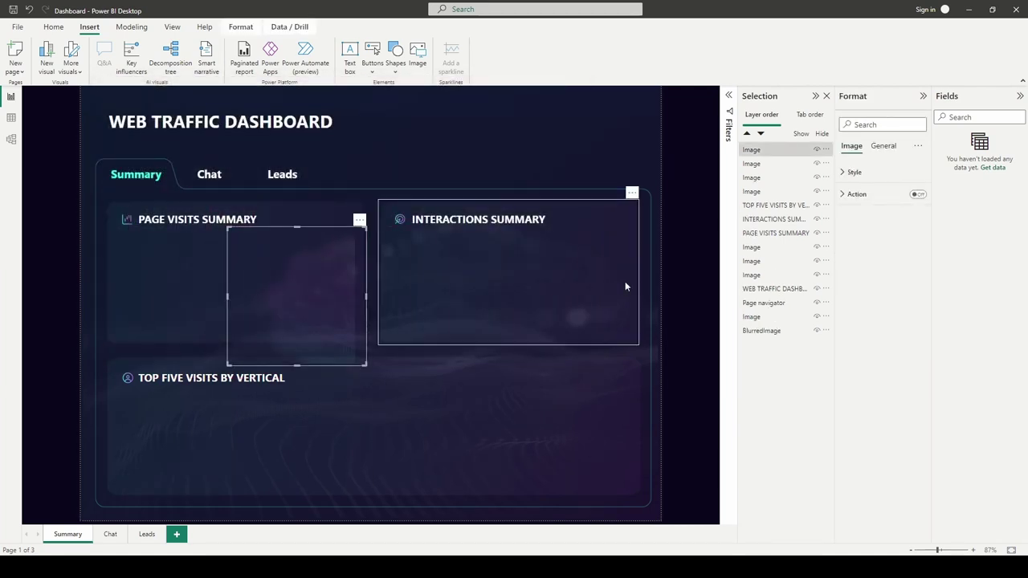
Step: Set the ES_Image picture's scaling to Fit
click(854, 171)
click(792, 164)
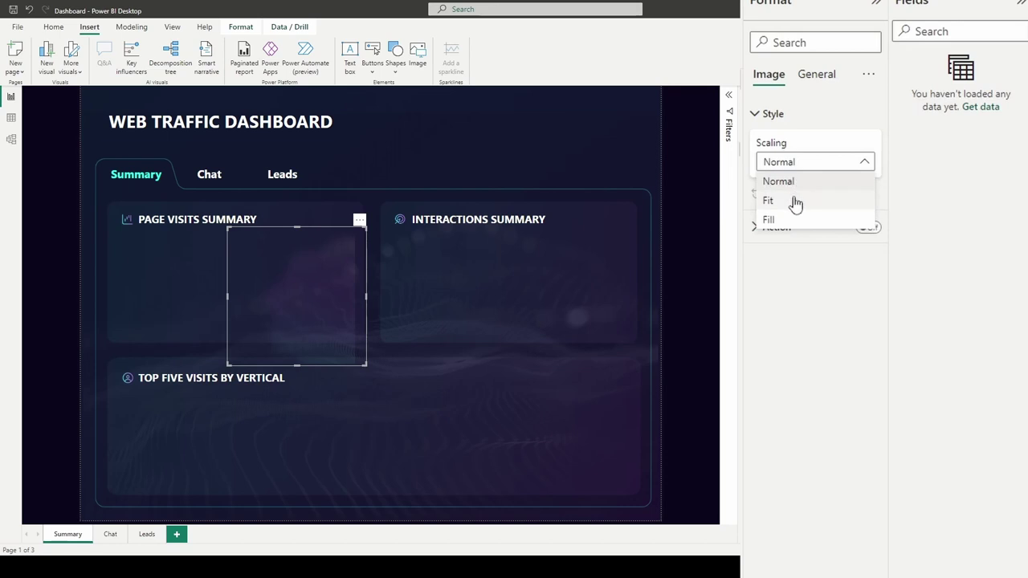
click(783, 201)
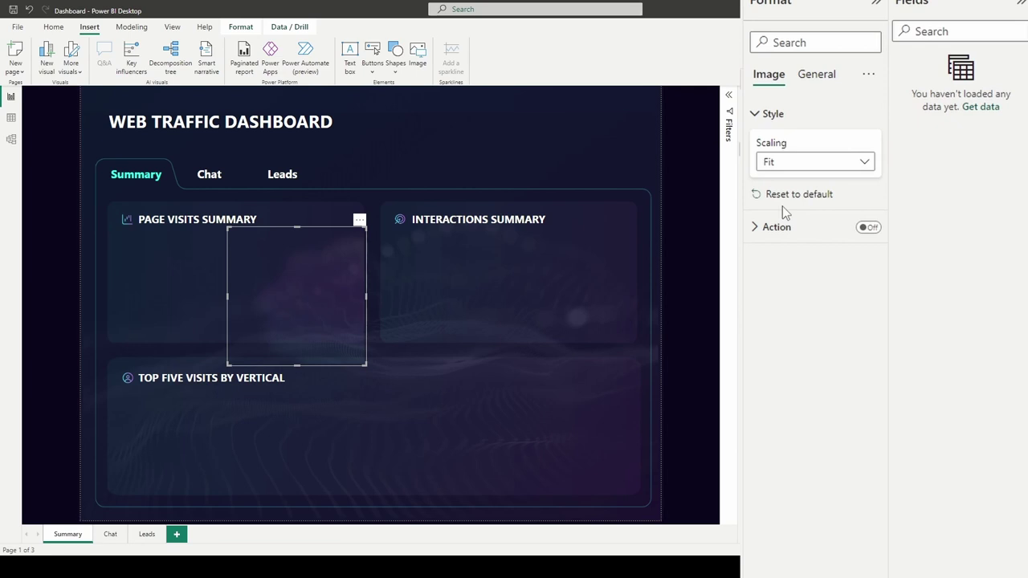
click(766, 116)
Step: Resize the ES_Image picture to a height of 322 and a width of 290
click(817, 80)
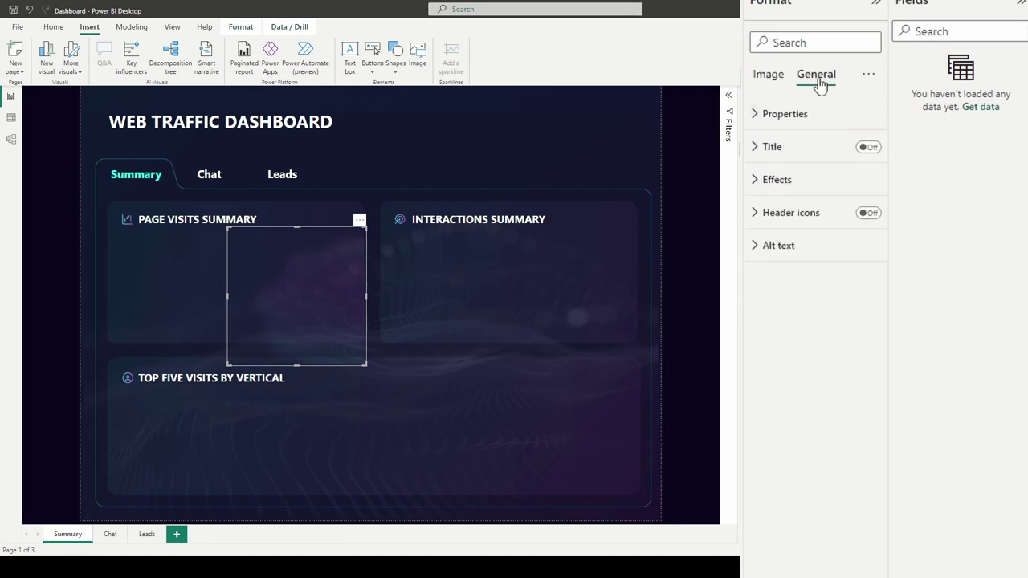
click(776, 120)
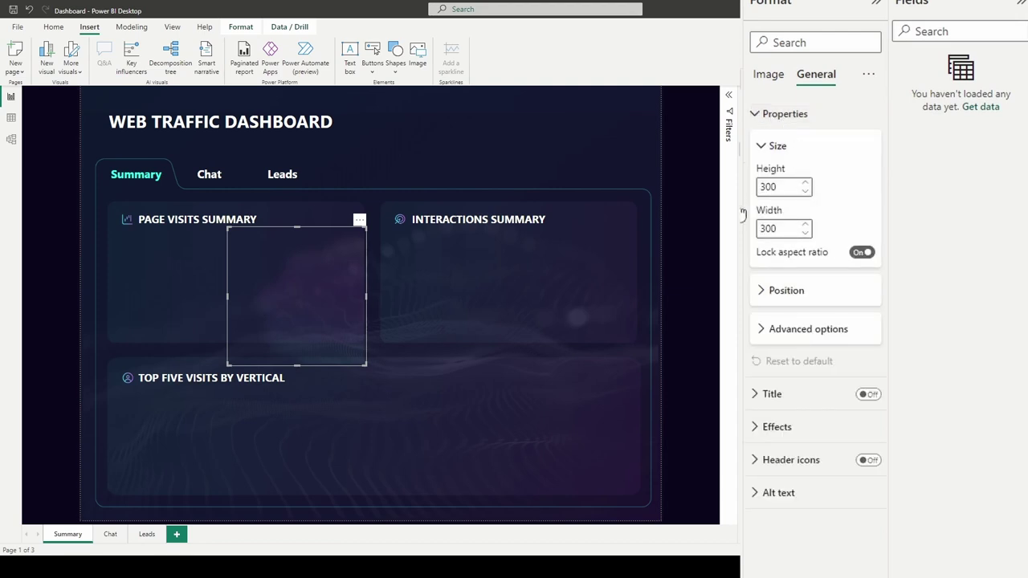
click(775, 185)
text(322)
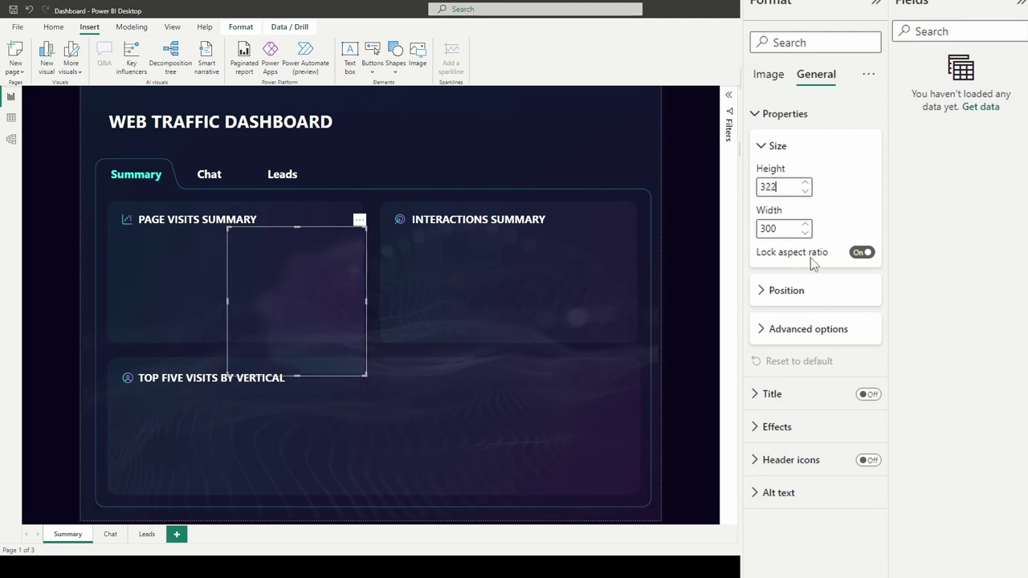
click(772, 228)
text(290)
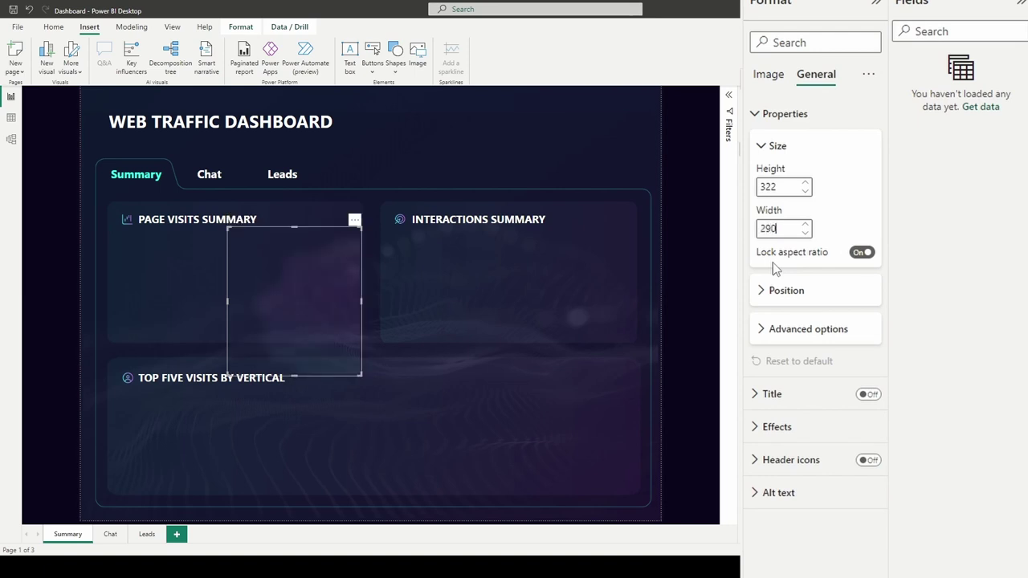
Step: Position the ES_Image picture at horizontal 323 and vertical 237, and deselect it
click(773, 148)
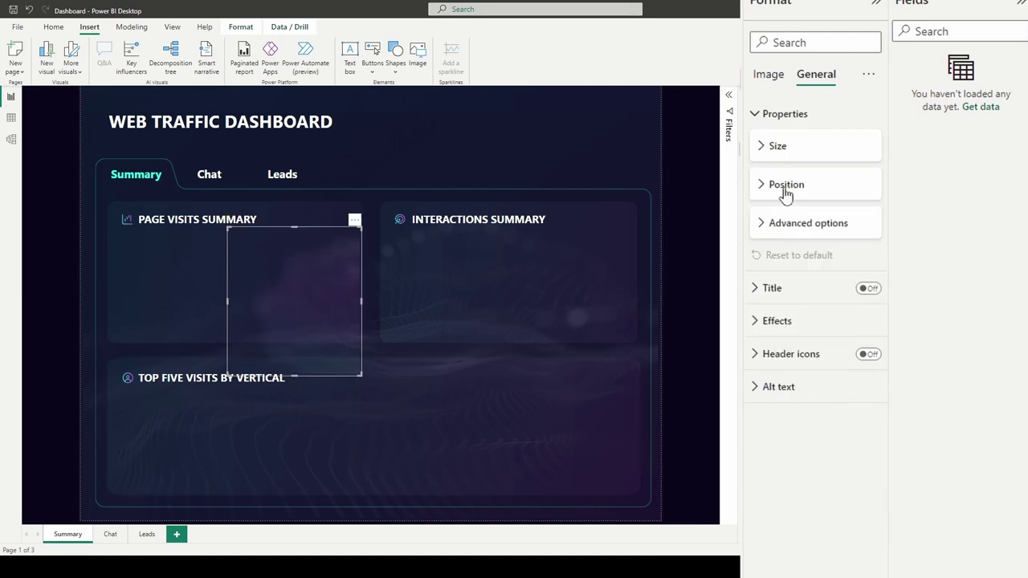
click(786, 186)
click(771, 227)
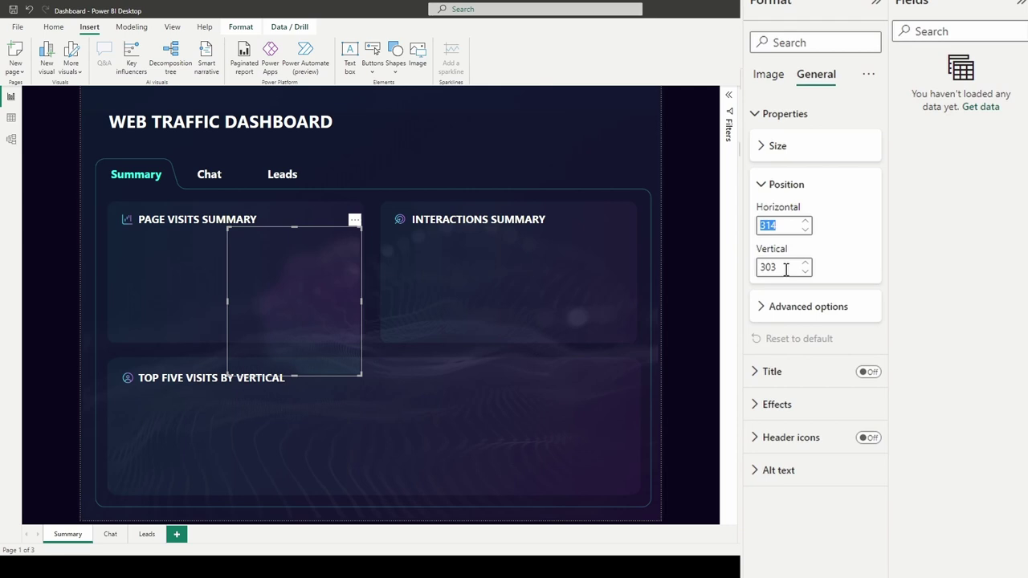
text(323)
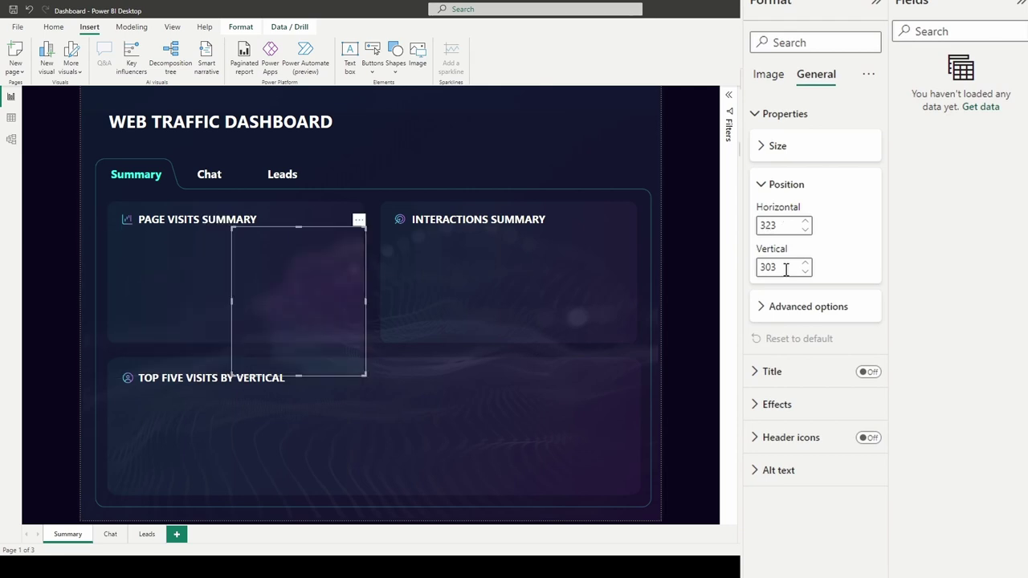
click(767, 270)
text(237)
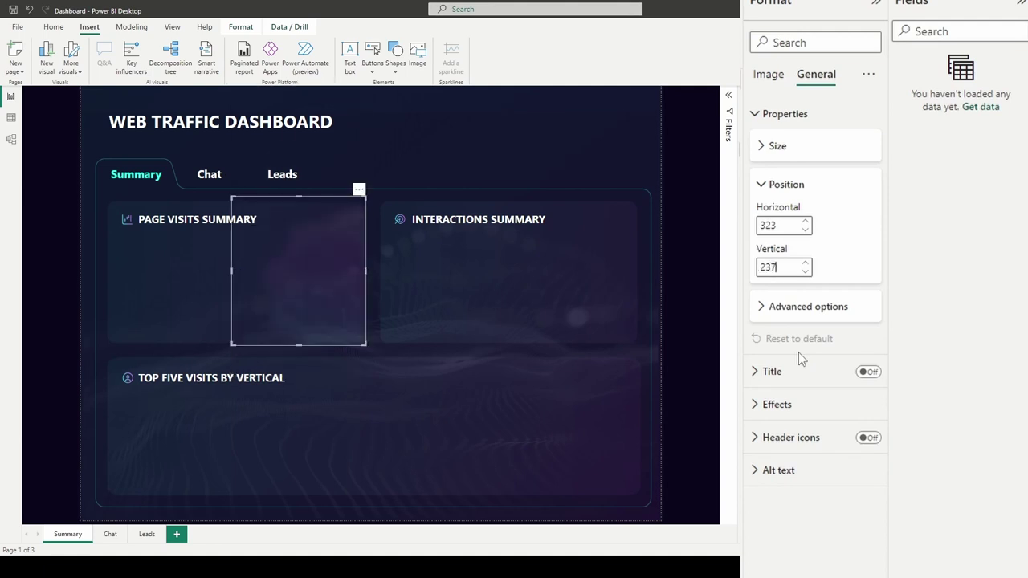
click(681, 254)
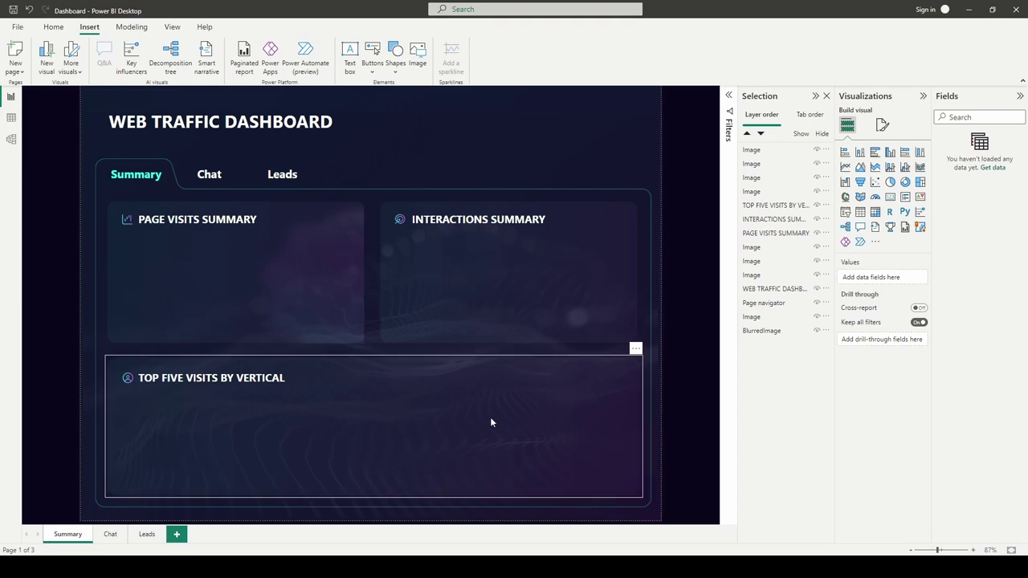
Step: Check the MarketingRequest.PNG reference design and return to the Power BI report
key(alt+Tab)
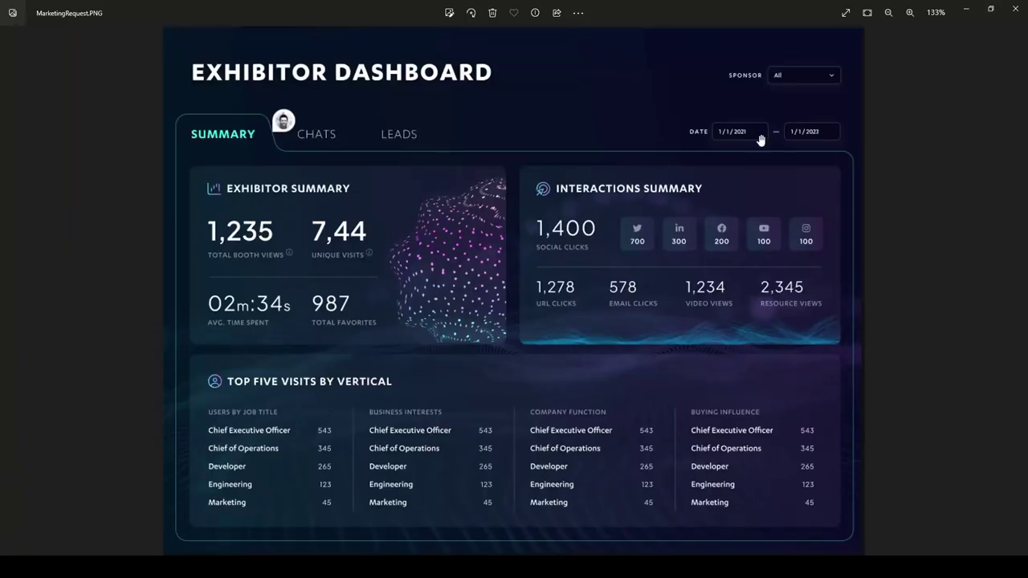
click(967, 10)
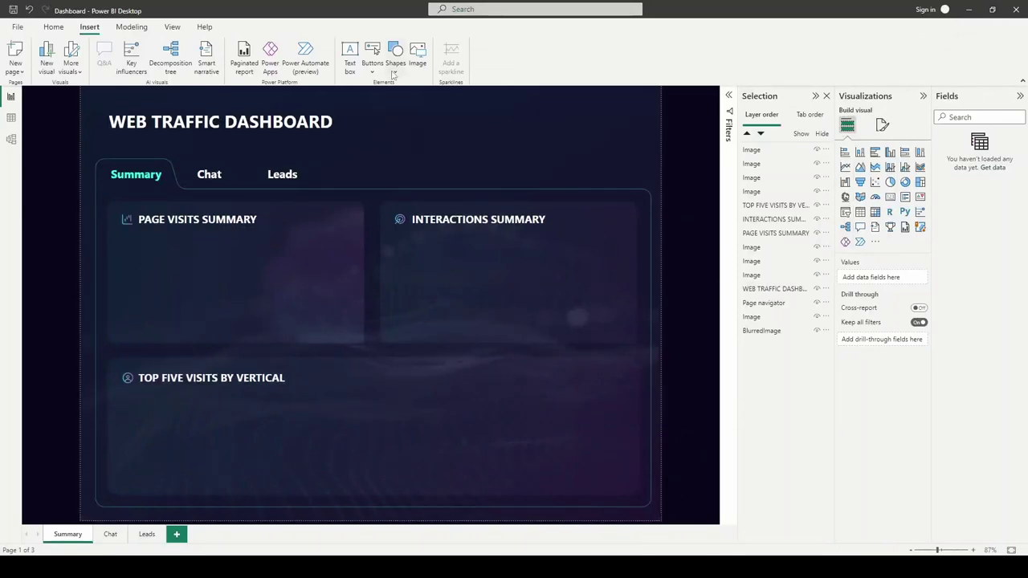
Step: Insert the Particles.png picture on the Summary page and set its scaling to Fit
click(415, 66)
click(335, 169)
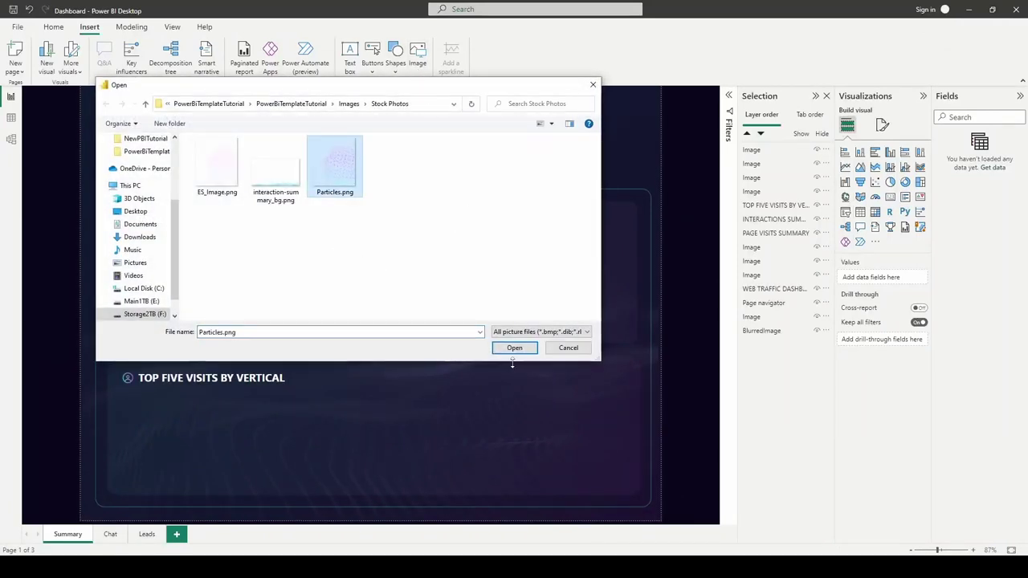
click(514, 348)
click(846, 173)
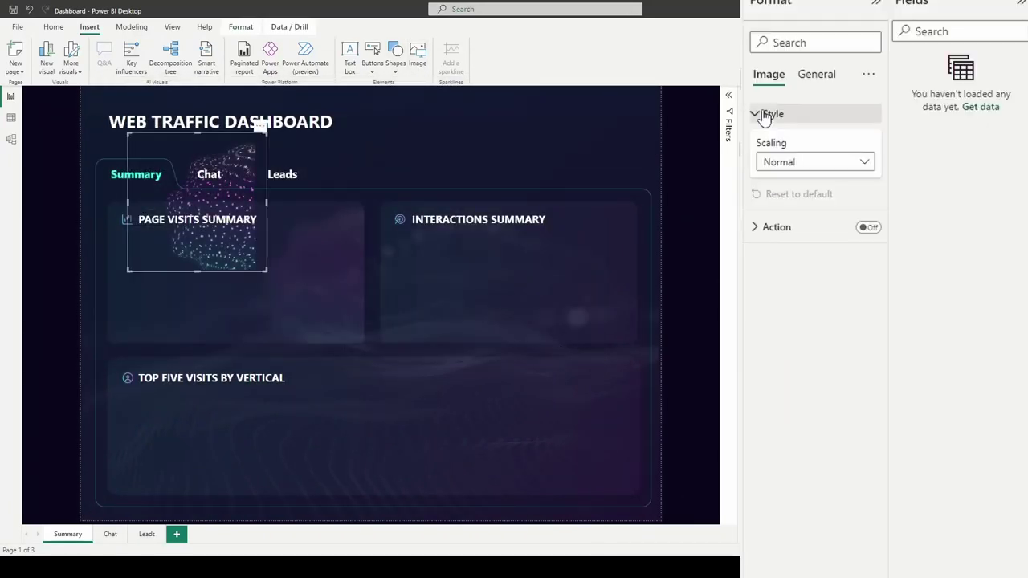
click(776, 164)
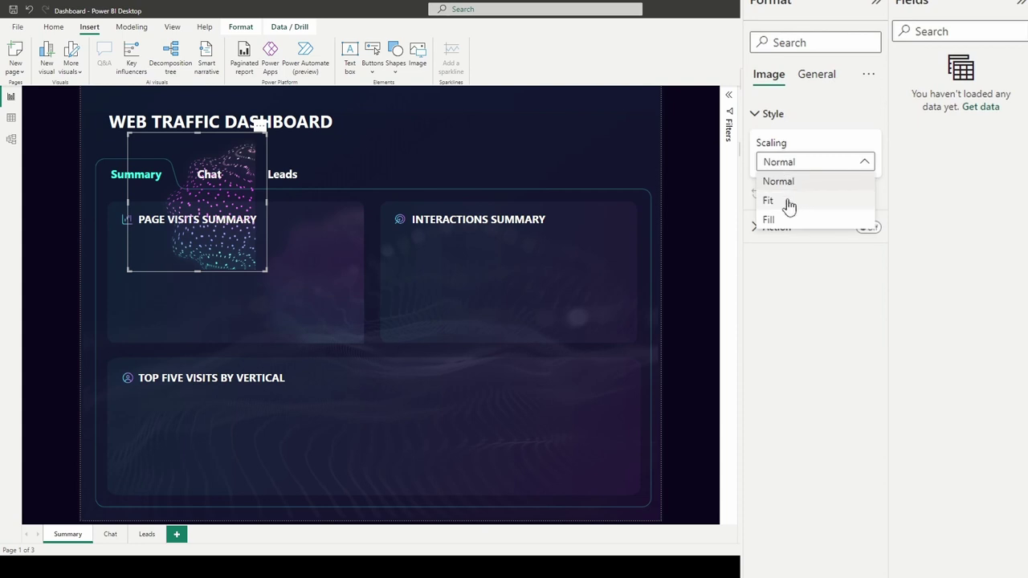
click(788, 202)
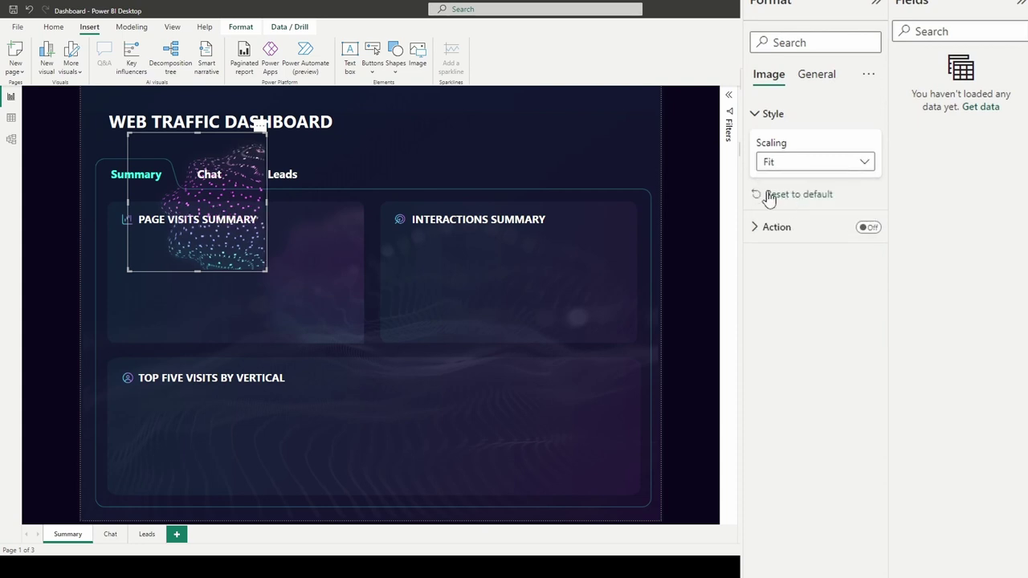
click(794, 118)
Step: Resize the Particles picture to a height of 315 and a width of 281
click(812, 87)
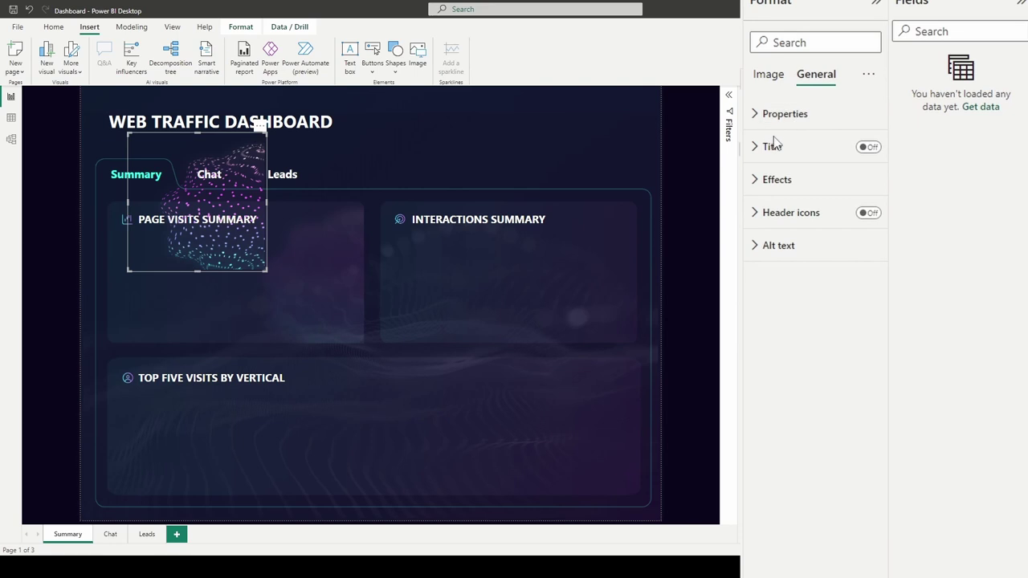
click(773, 116)
click(765, 292)
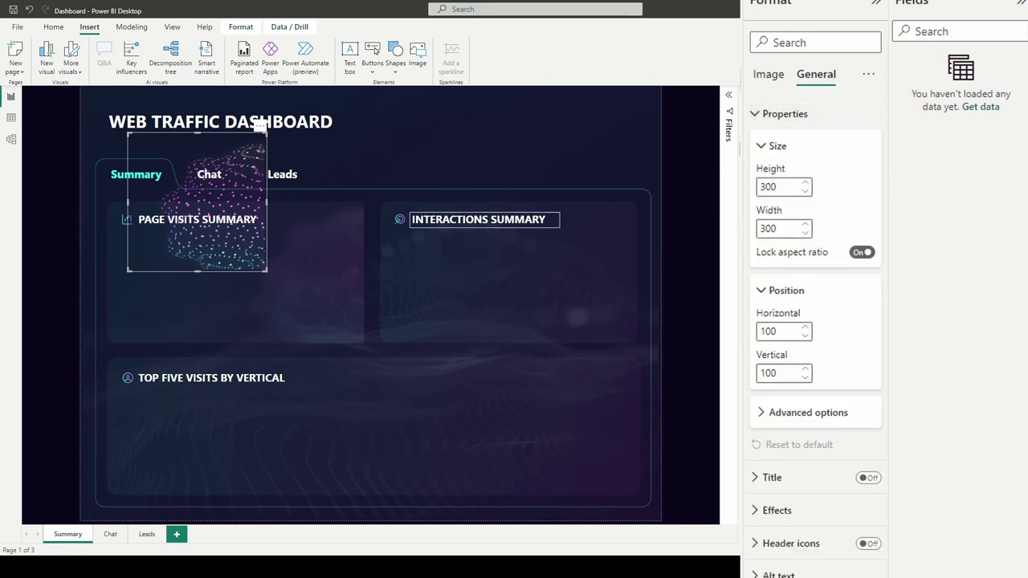
double_click(770, 186)
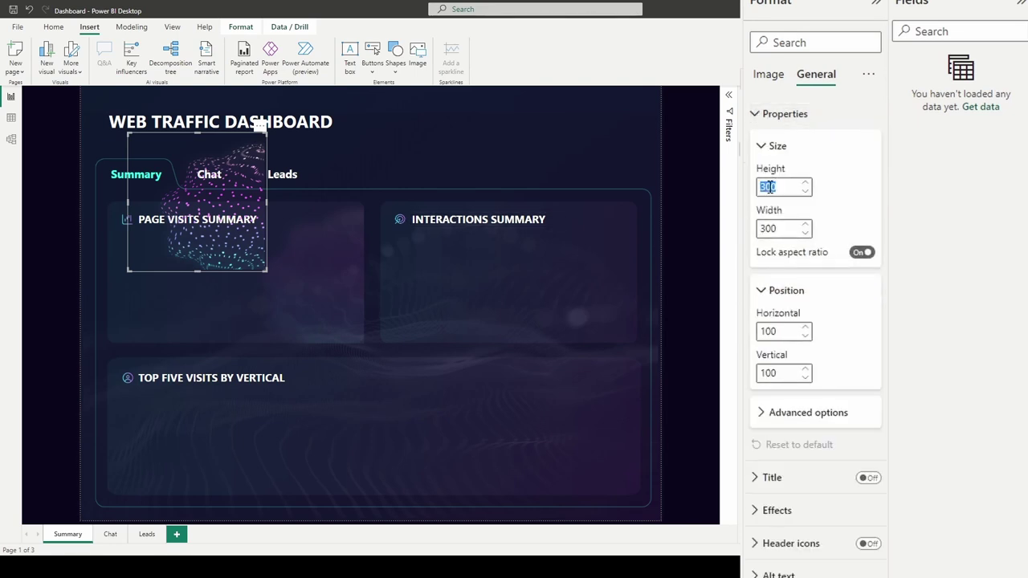
text(315)
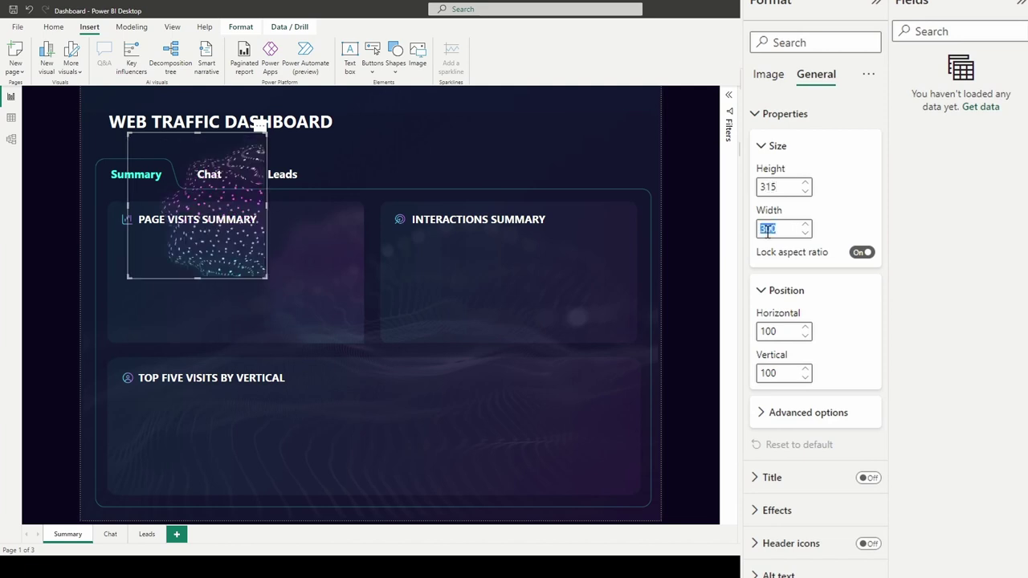
text(281)
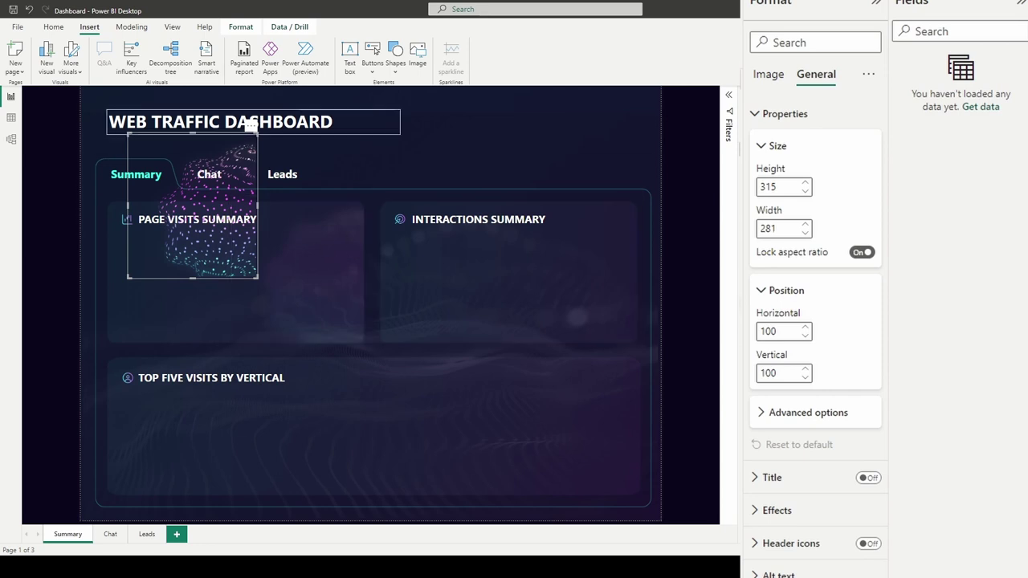
Step: Position the Particles picture at horizontal 333 and vertical 244, and deselect it
double_click(776, 332)
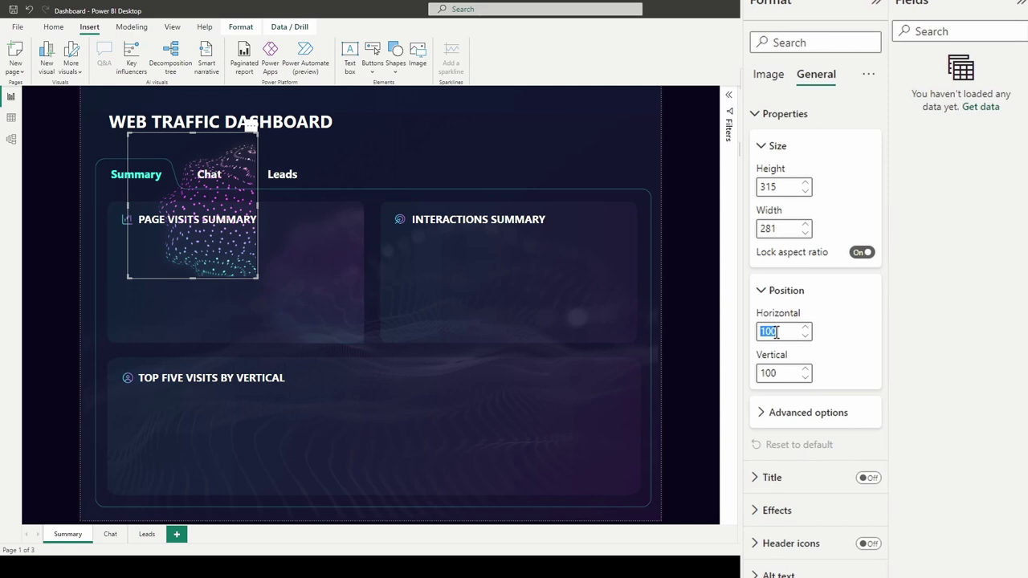
text(33)
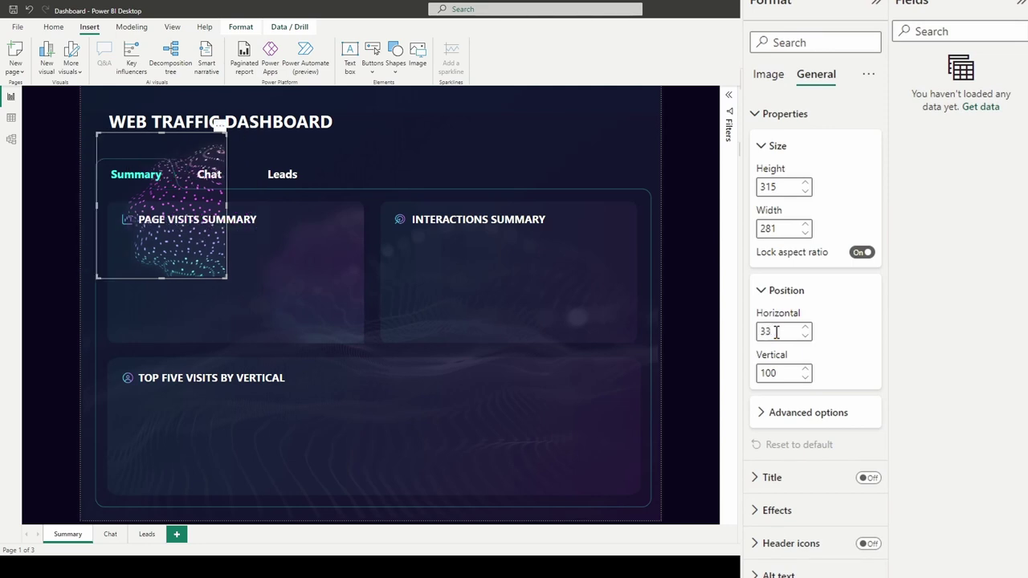
text(3)
double_click(775, 372)
text(244)
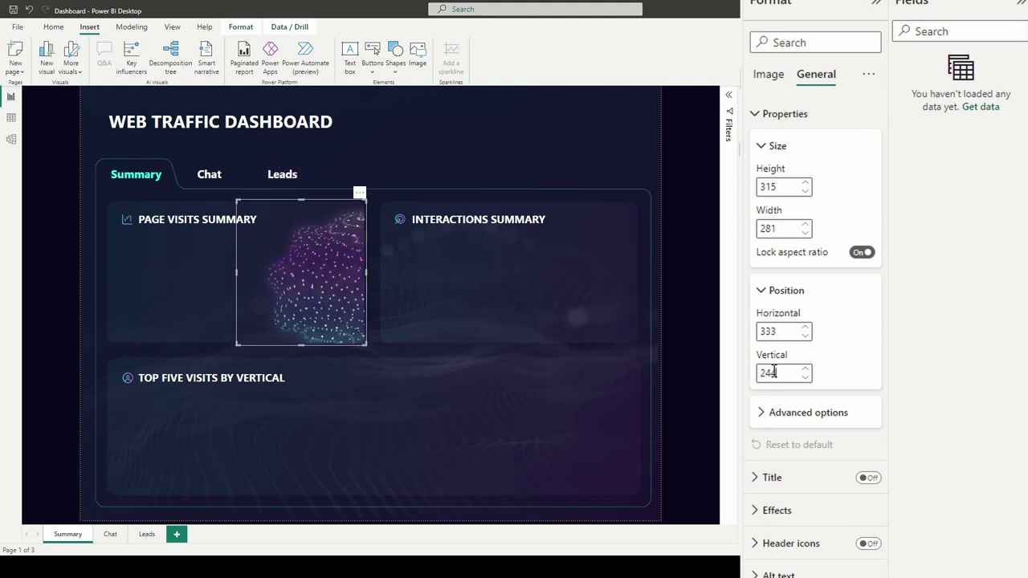
click(701, 293)
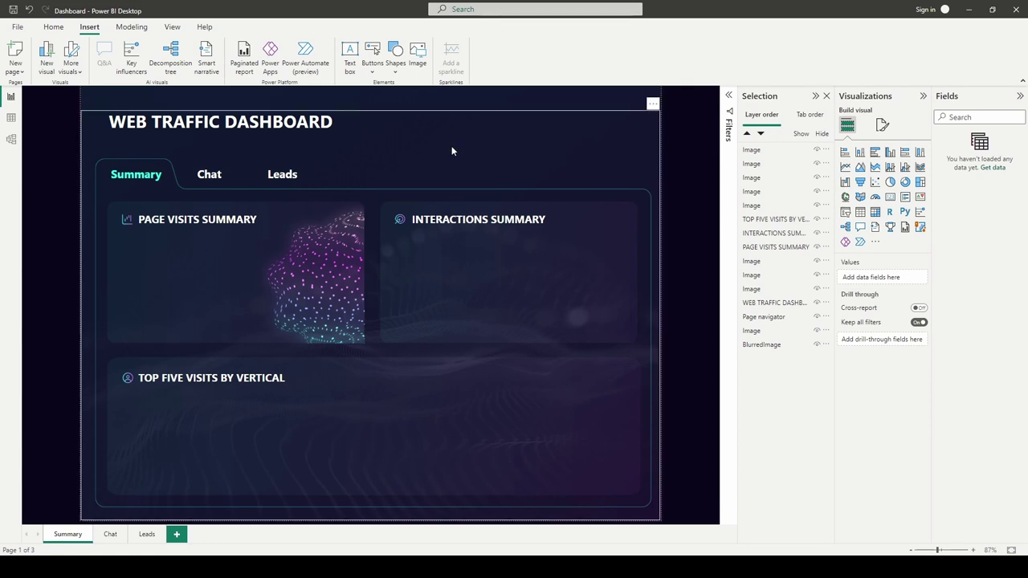
Step: Insert the interaction-summary_bg.png picture and move it over the Interactions Summary container
click(417, 56)
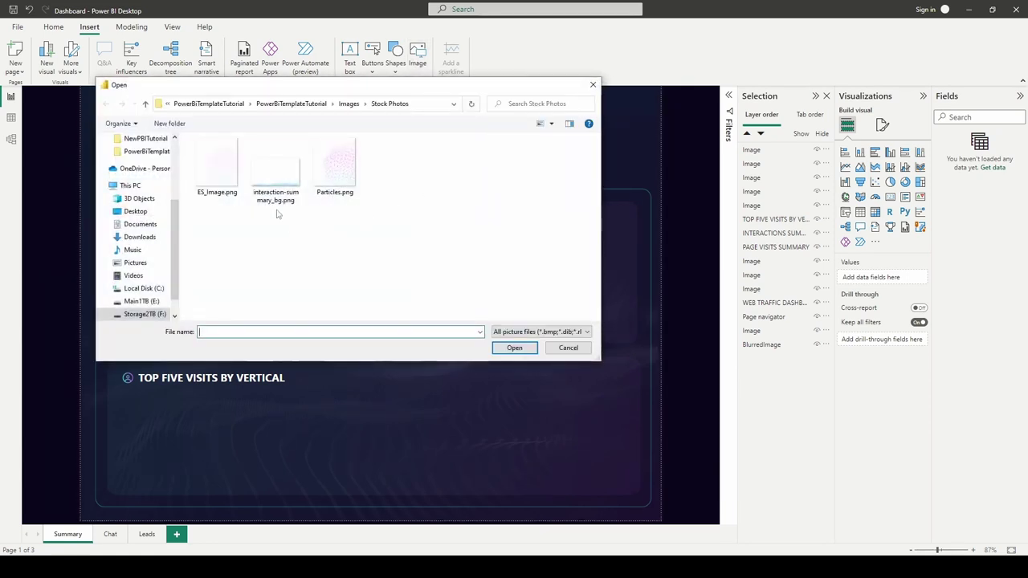
click(277, 178)
click(514, 348)
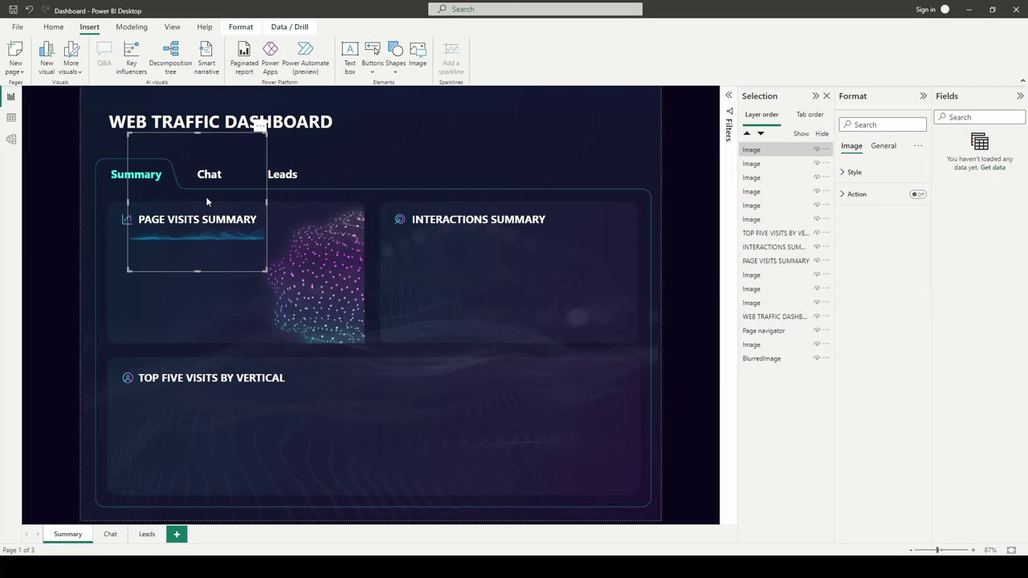
drag(206, 196, 468, 239)
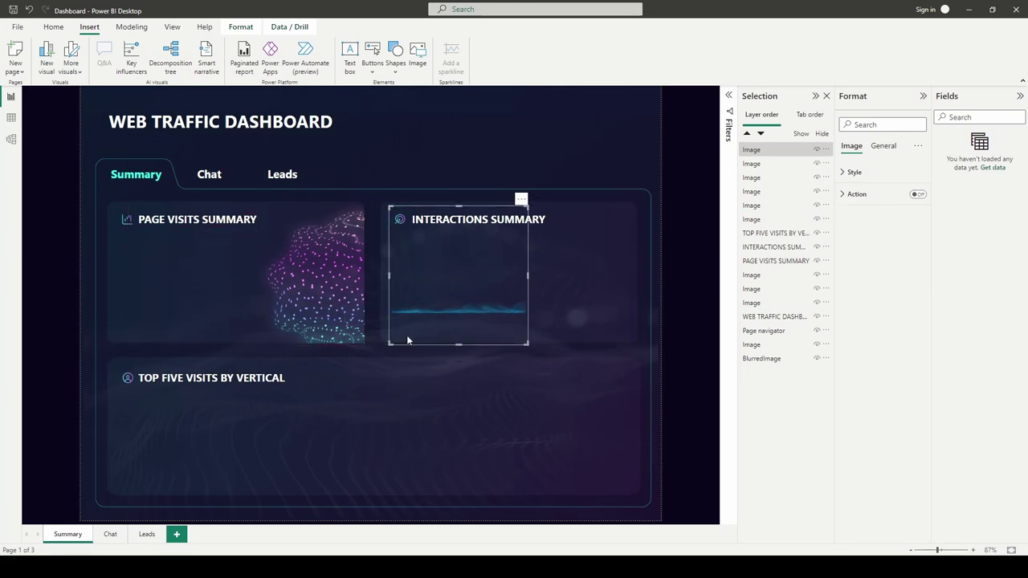
Step: Set the interaction-summary_bg picture's scaling to Fit
click(849, 172)
click(806, 165)
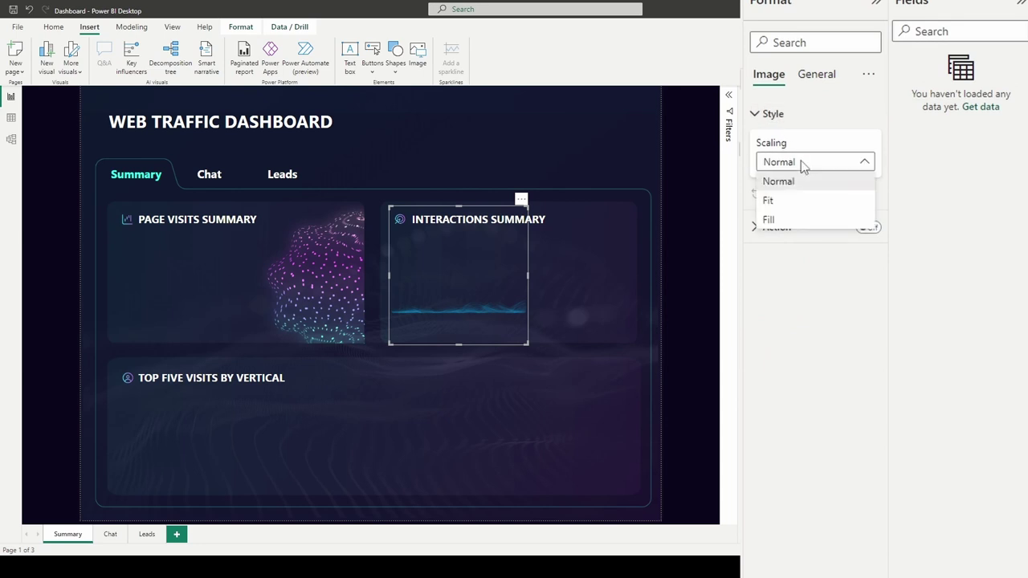
click(782, 206)
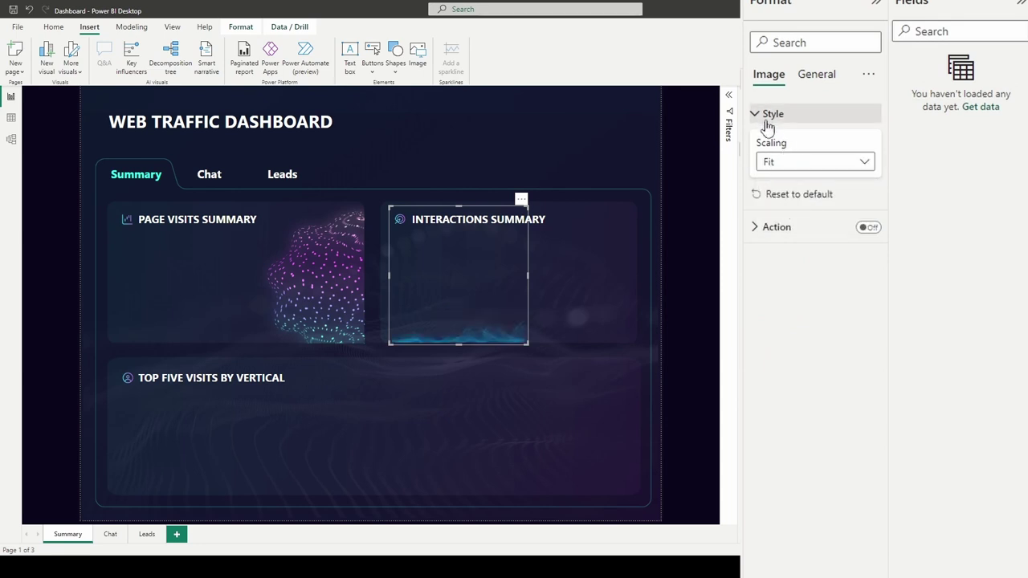
click(768, 118)
Step: Resize the interaction-summary_bg picture to a height of 318 and a width of 562
click(817, 75)
click(780, 116)
double_click(770, 187)
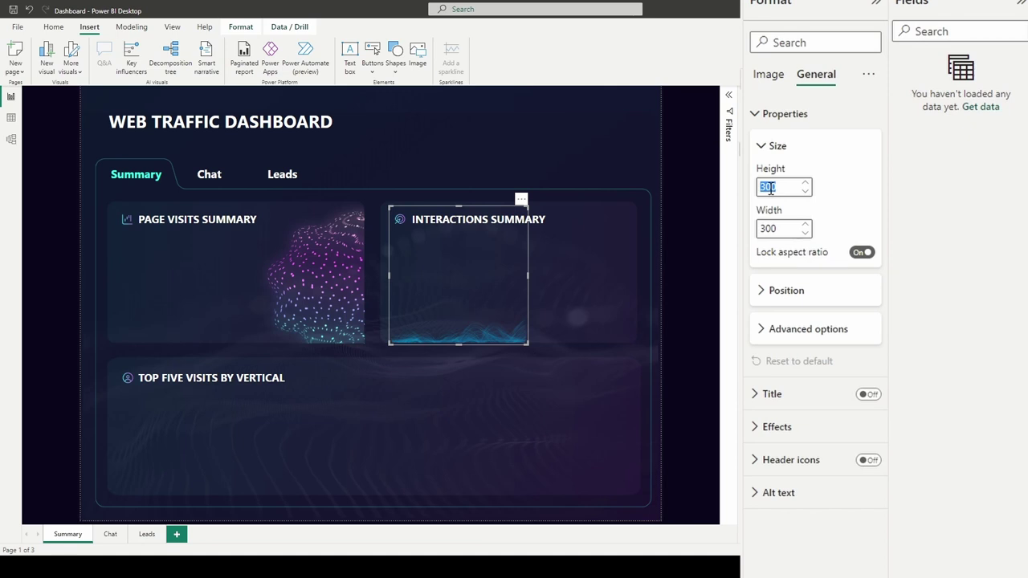
click(768, 292)
double_click(769, 186)
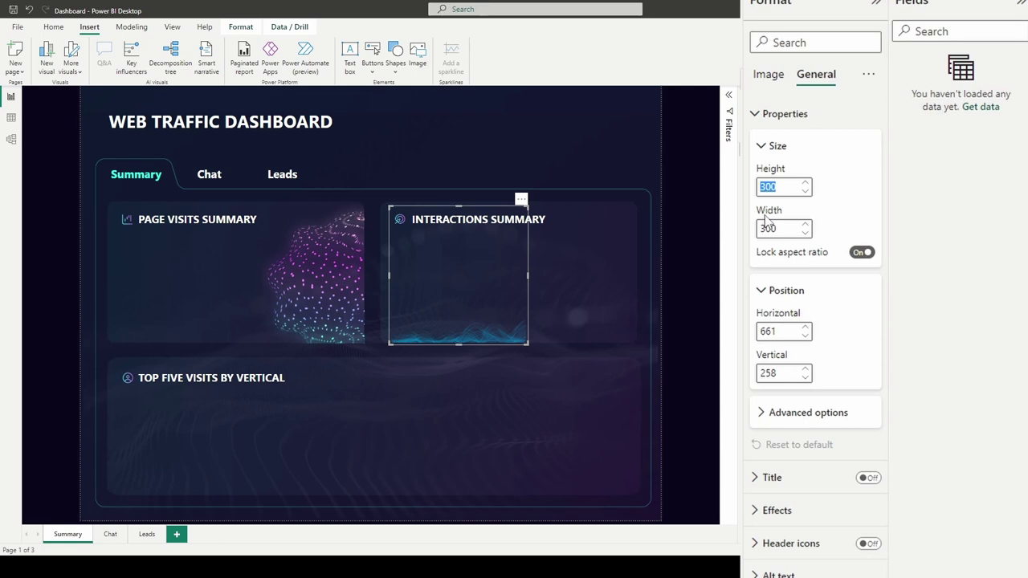
text(318)
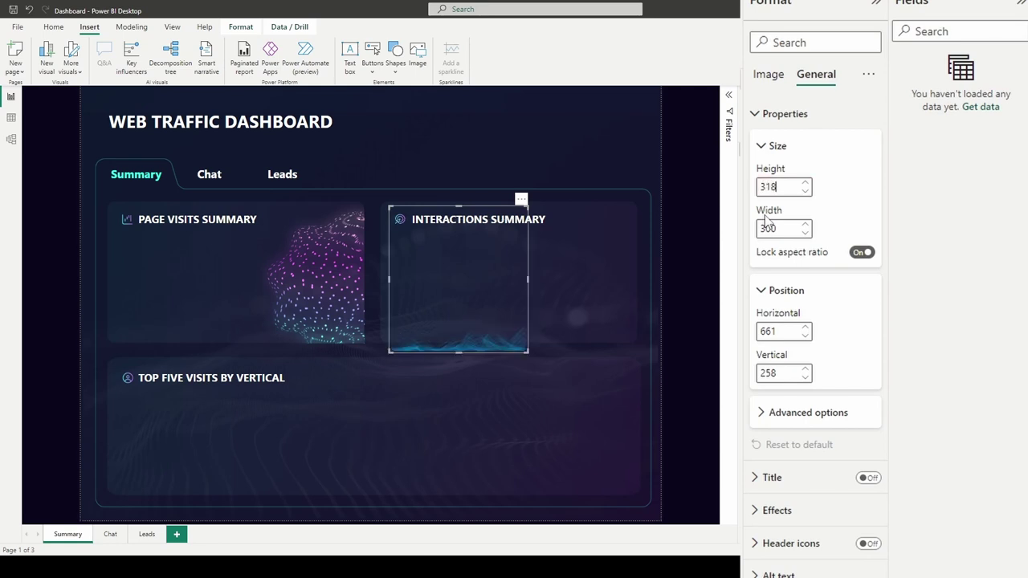
double_click(769, 228)
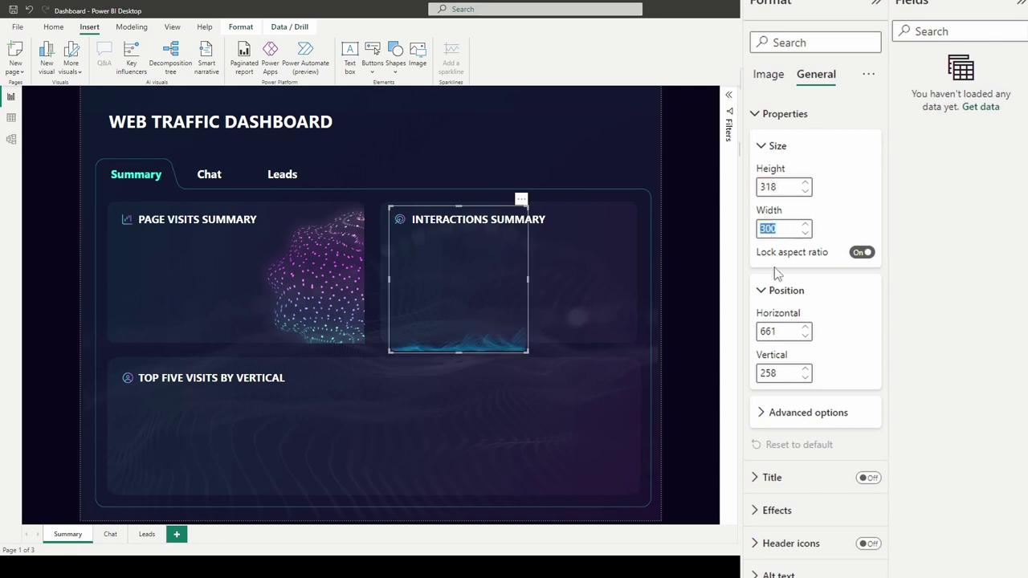
text(562)
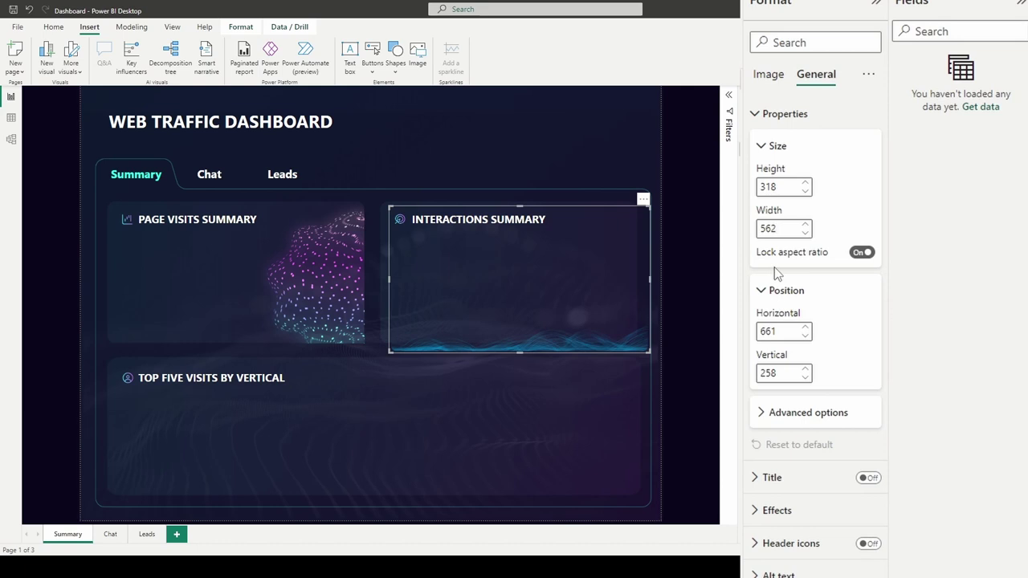
Step: Position the interaction-summary_bg picture at horizontal 638 and vertical 244, and deselect it
click(769, 144)
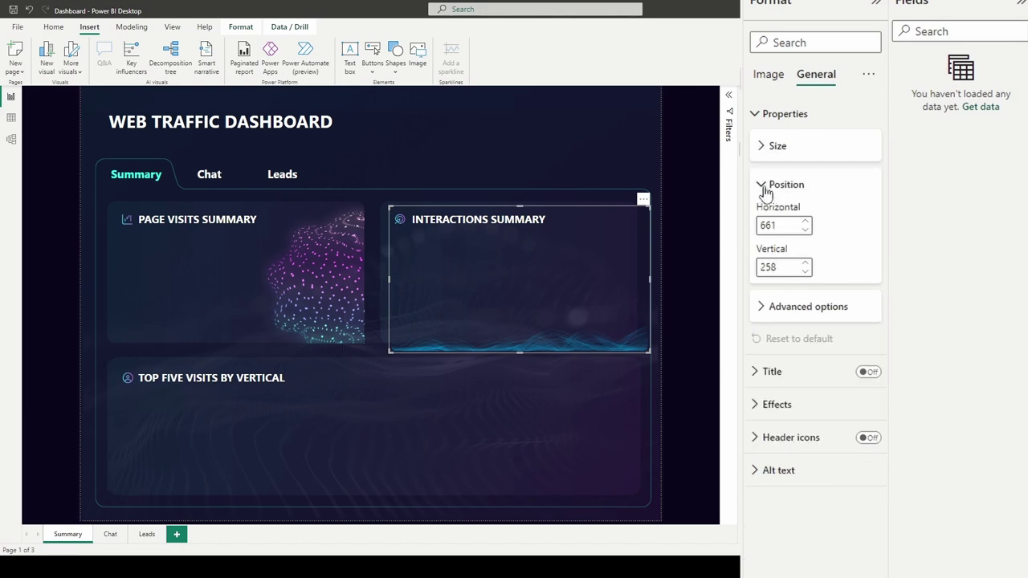
double_click(773, 228)
text(638)
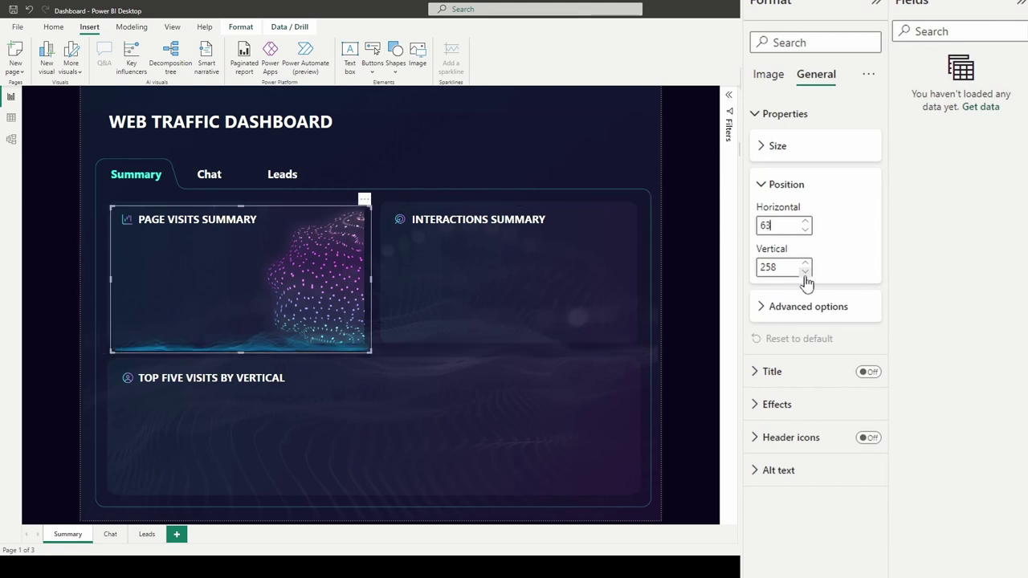
double_click(770, 269)
text(244)
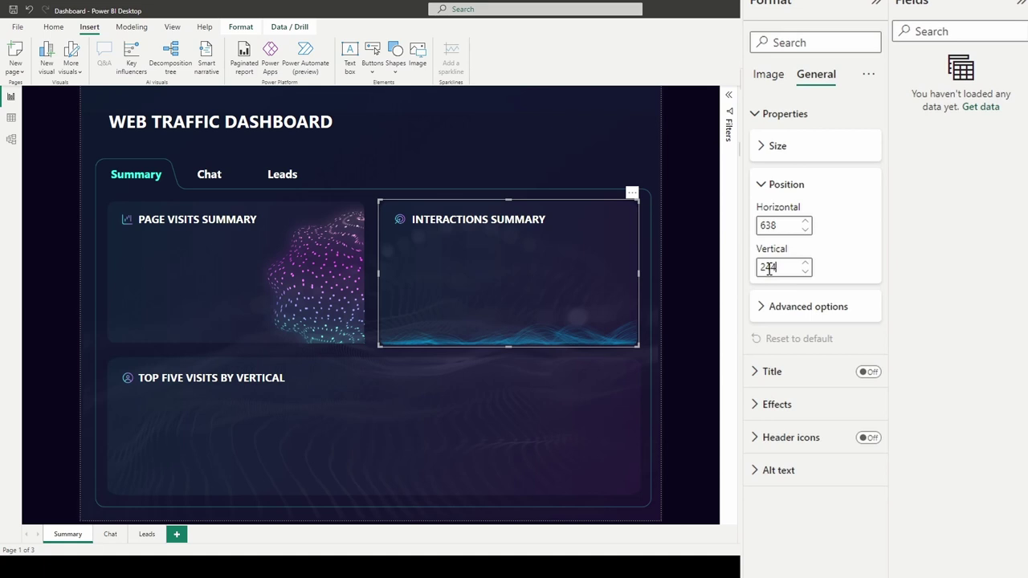
click(683, 337)
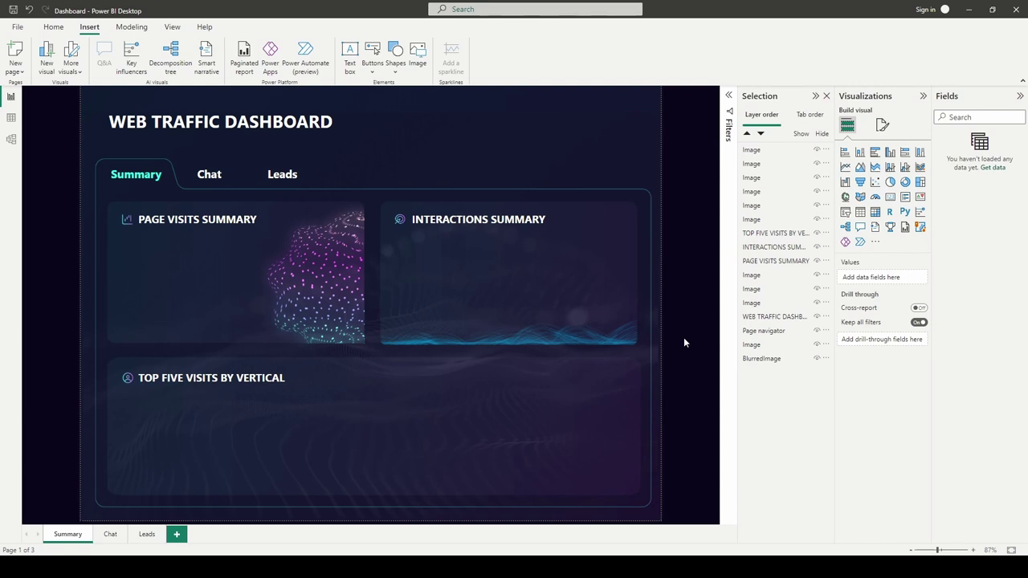
Step: Check the MarketingRequest.PNG reference design, and in the Power BI report insert a line shape just above the Interactions Summary container
click(306, 568)
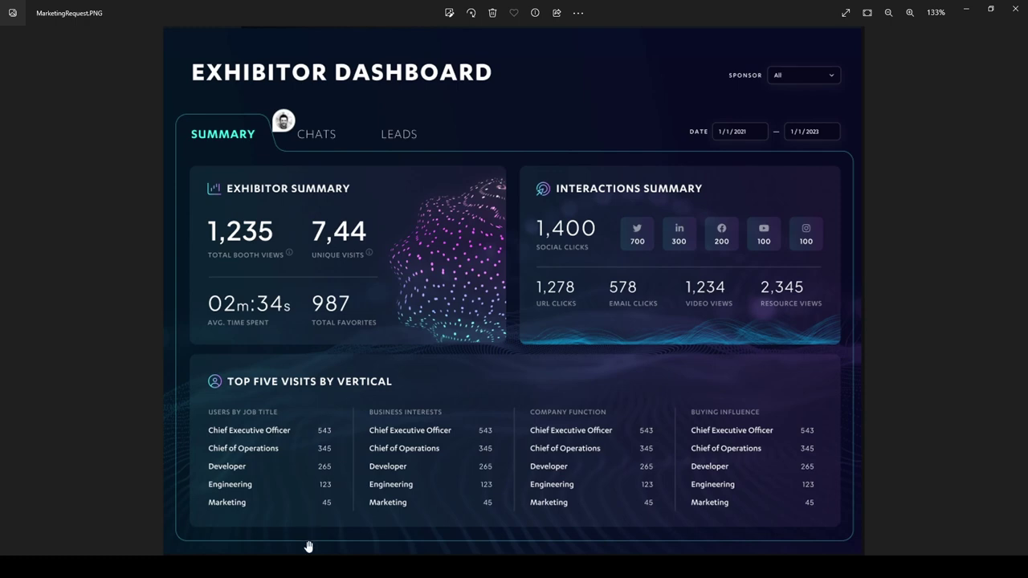
key(alt+Tab)
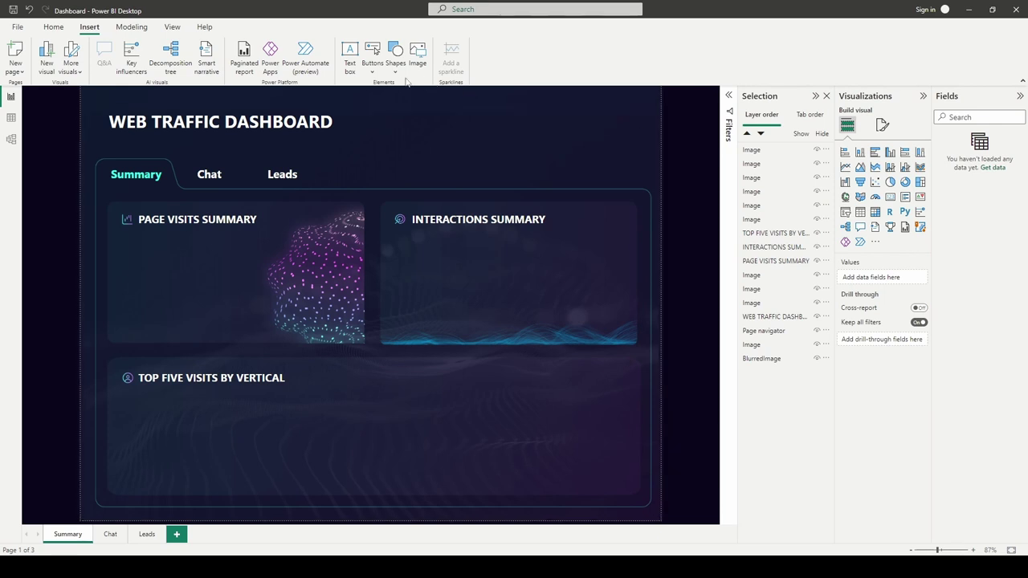
click(396, 71)
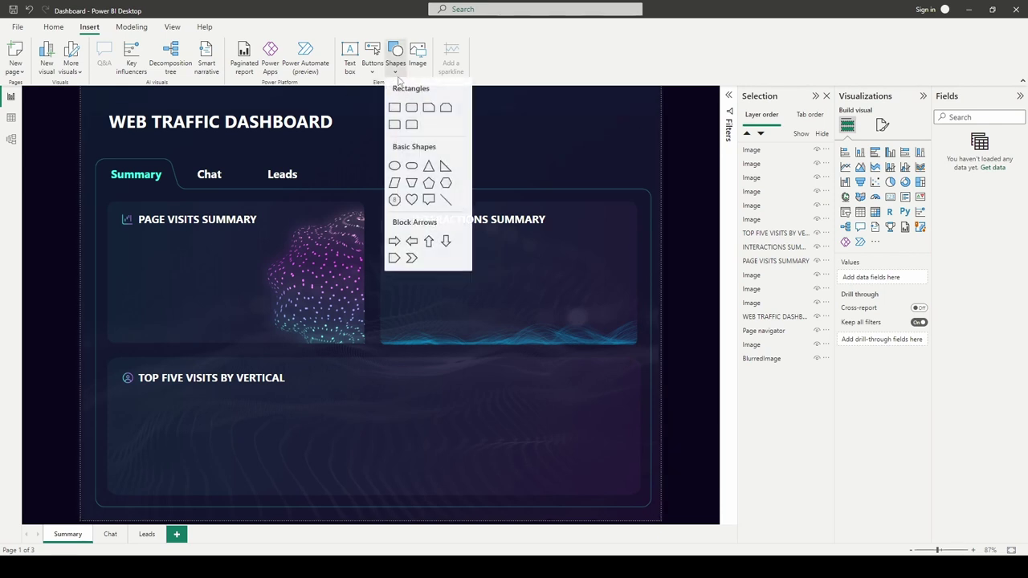
click(447, 202)
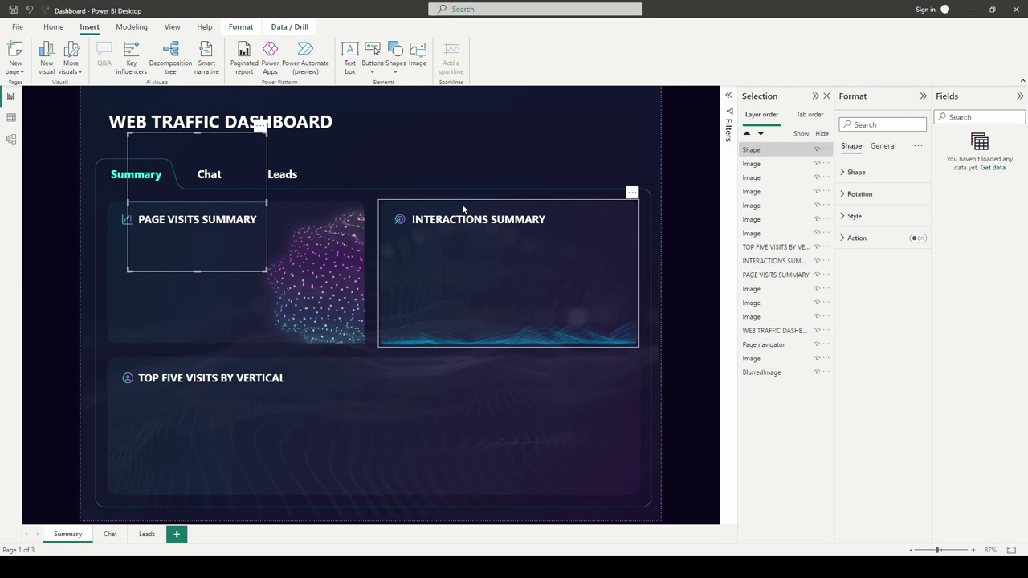
drag(220, 146, 468, 130)
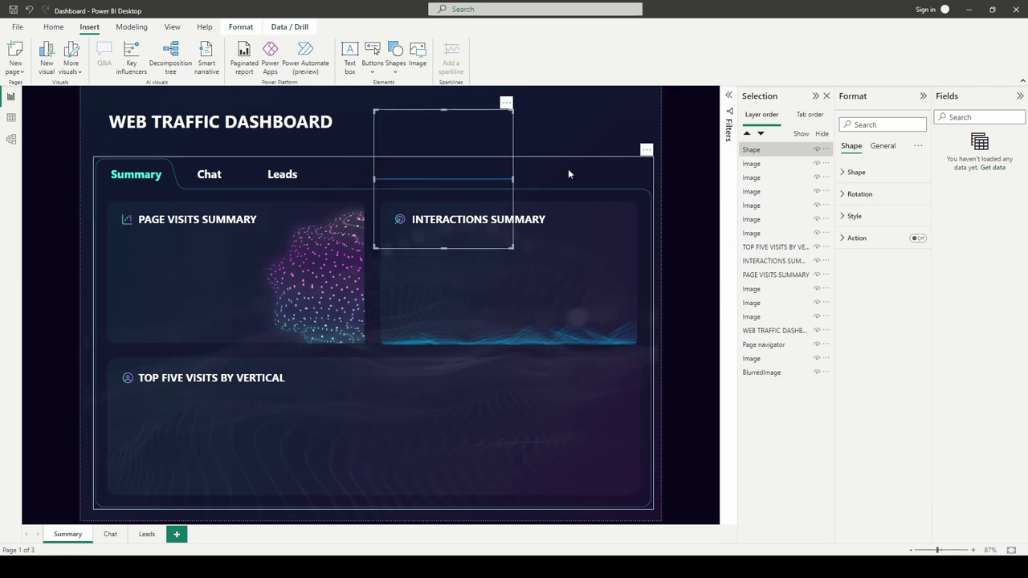
Step: Turn off the new line shape's fill
click(854, 215)
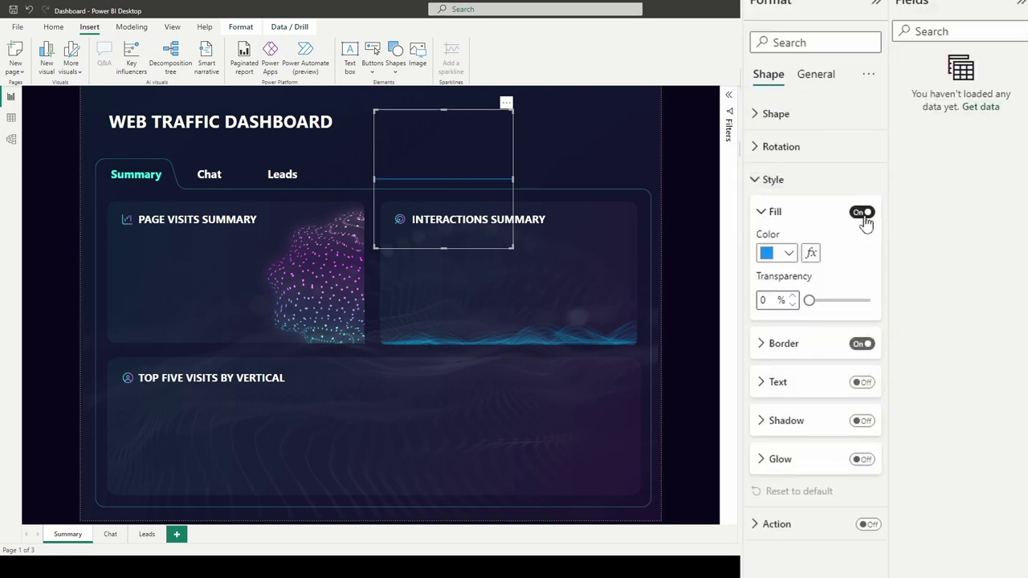
click(863, 214)
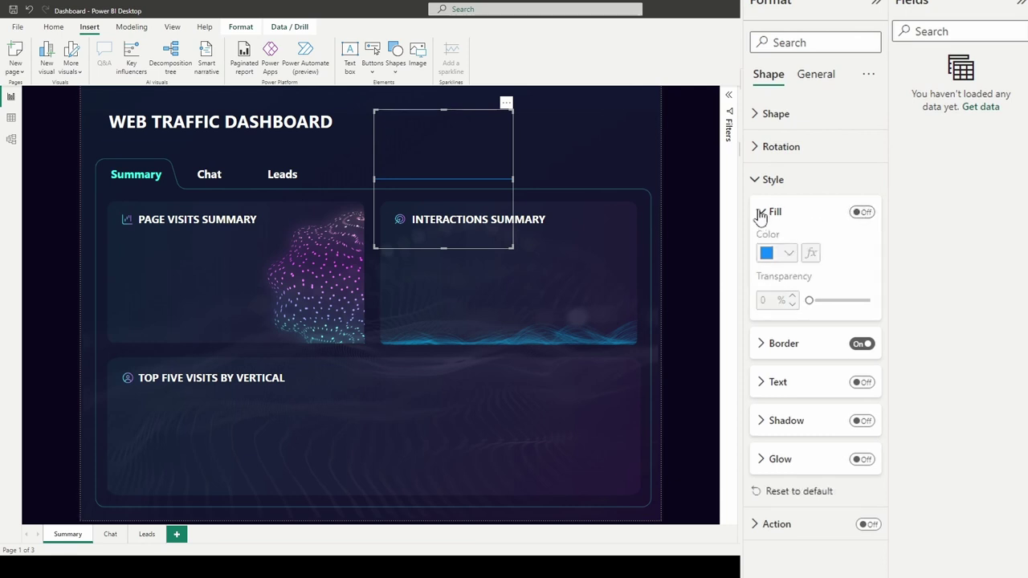
click(770, 212)
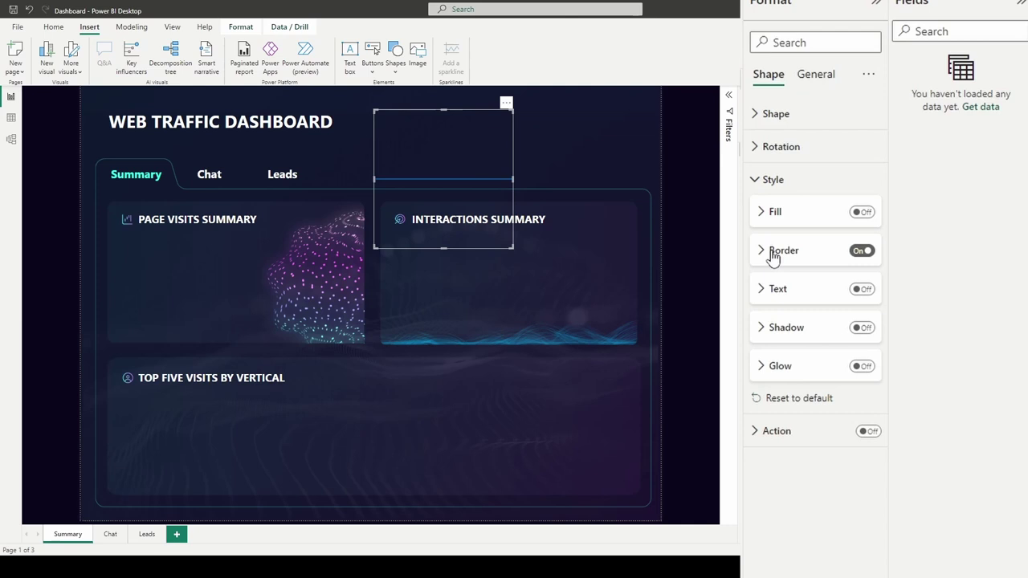
Step: Set the new line shape's border colour to #CCCCCC and its border transparency to 80%
click(772, 254)
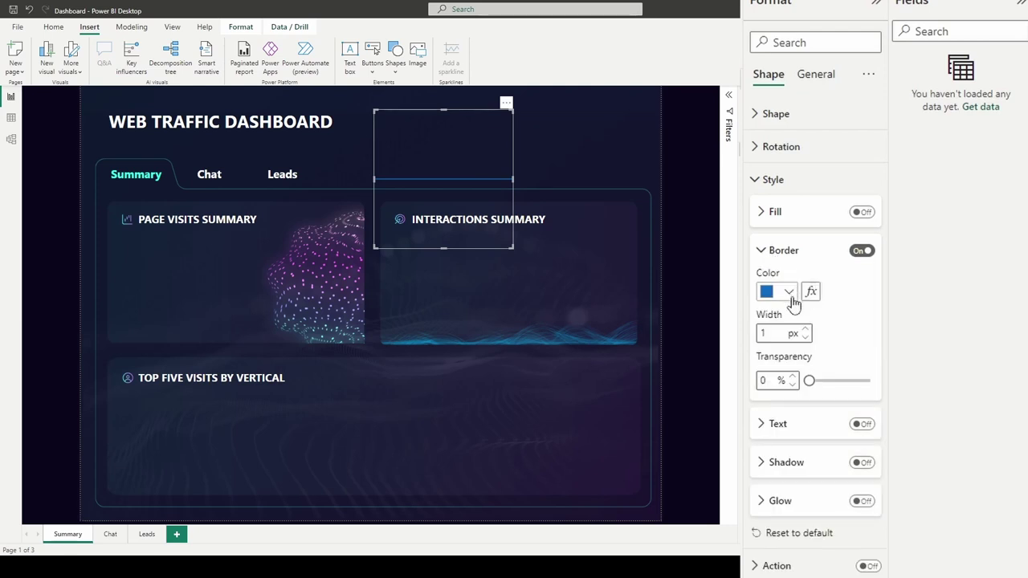
click(791, 294)
click(829, 569)
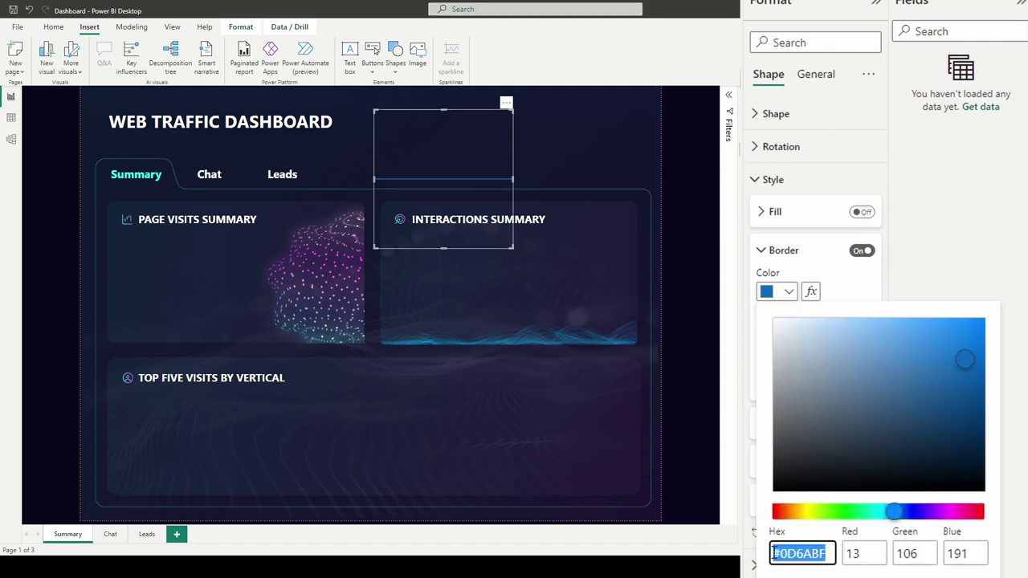
text(#CCCCCC)
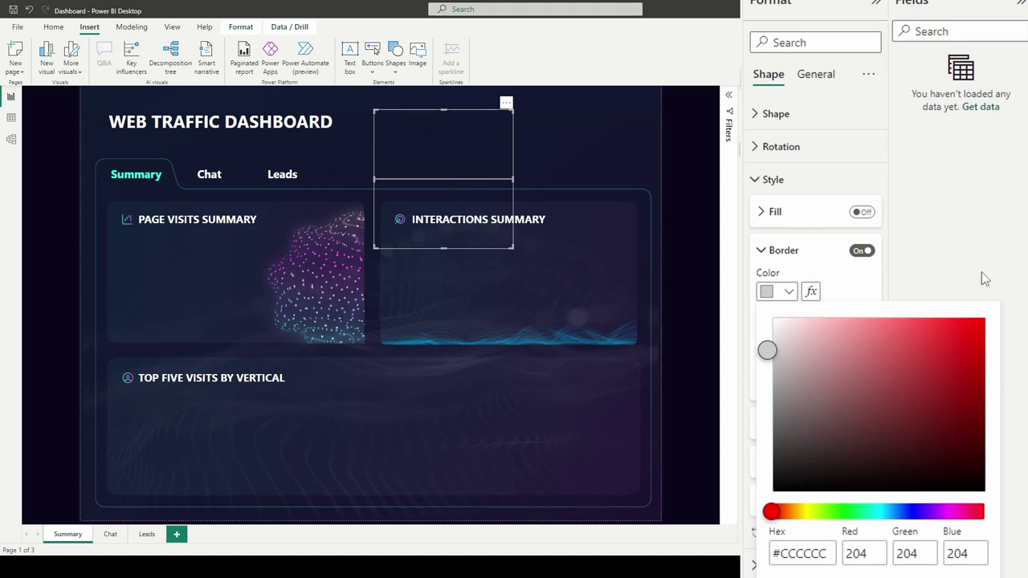
click(860, 291)
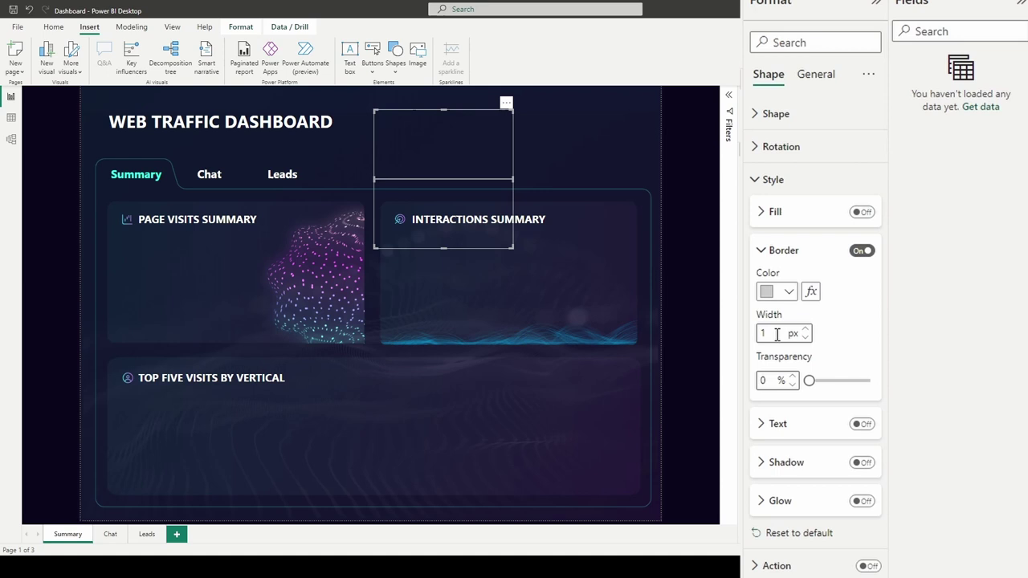
click(773, 381)
text(80)
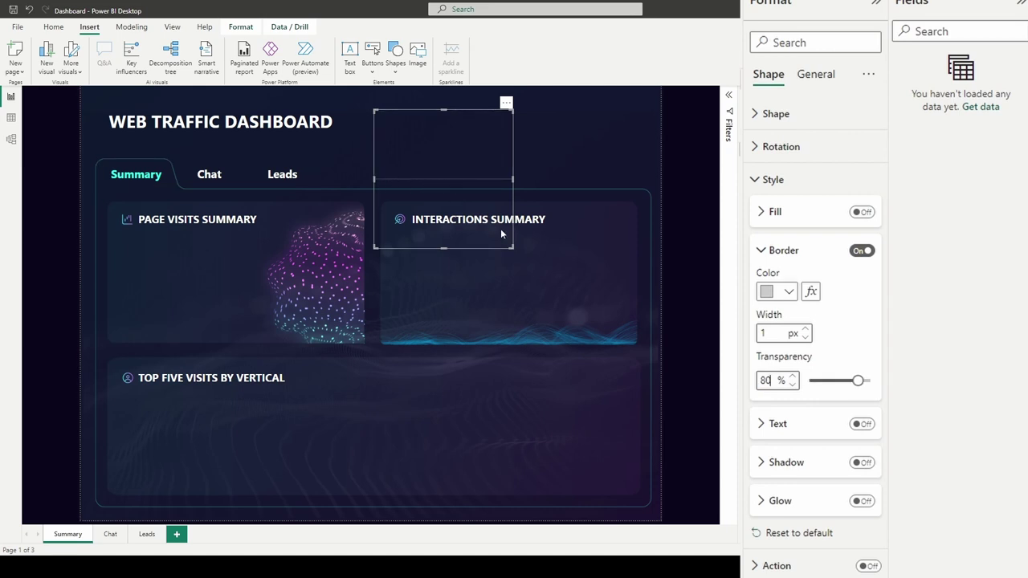
click(779, 249)
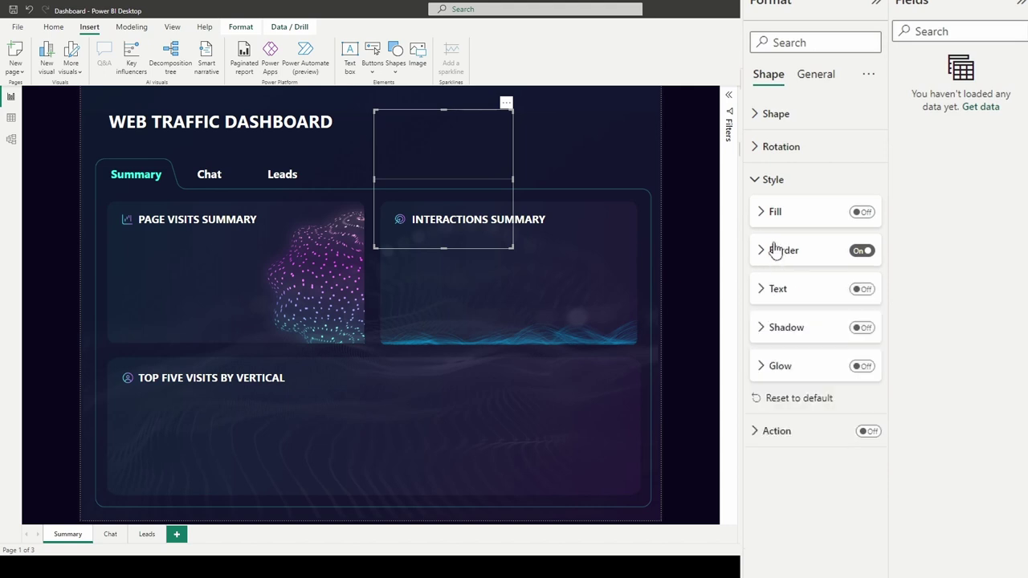
Step: Resize the line shape to a height of 12 and a width of 505
click(816, 76)
click(759, 115)
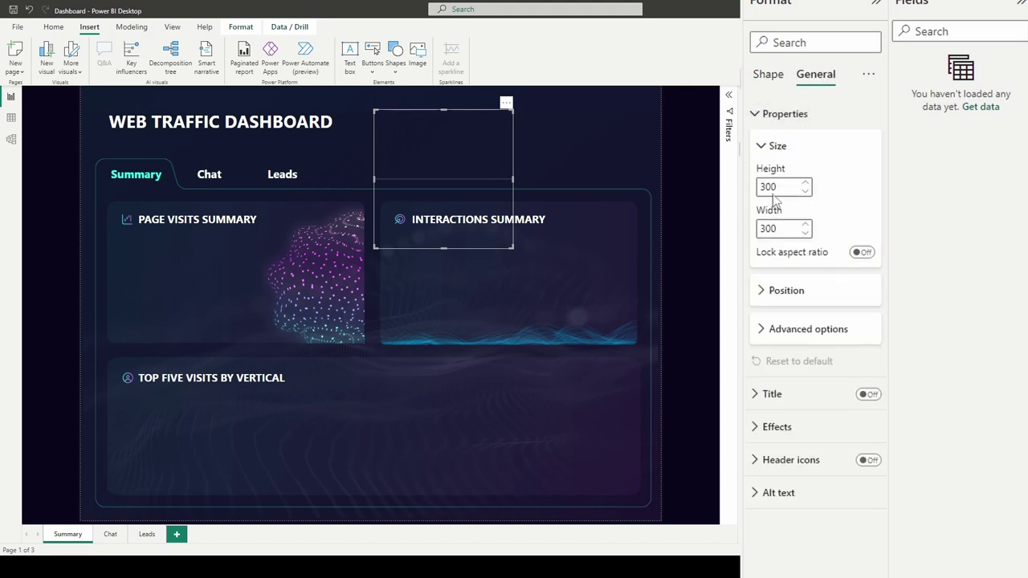
double_click(769, 187)
text(12)
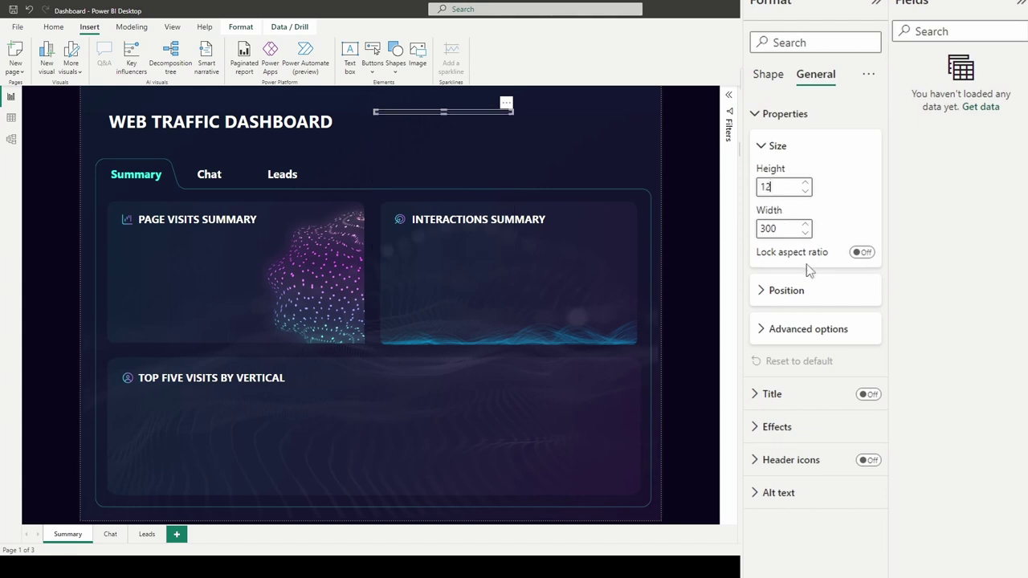
double_click(769, 230)
text(505)
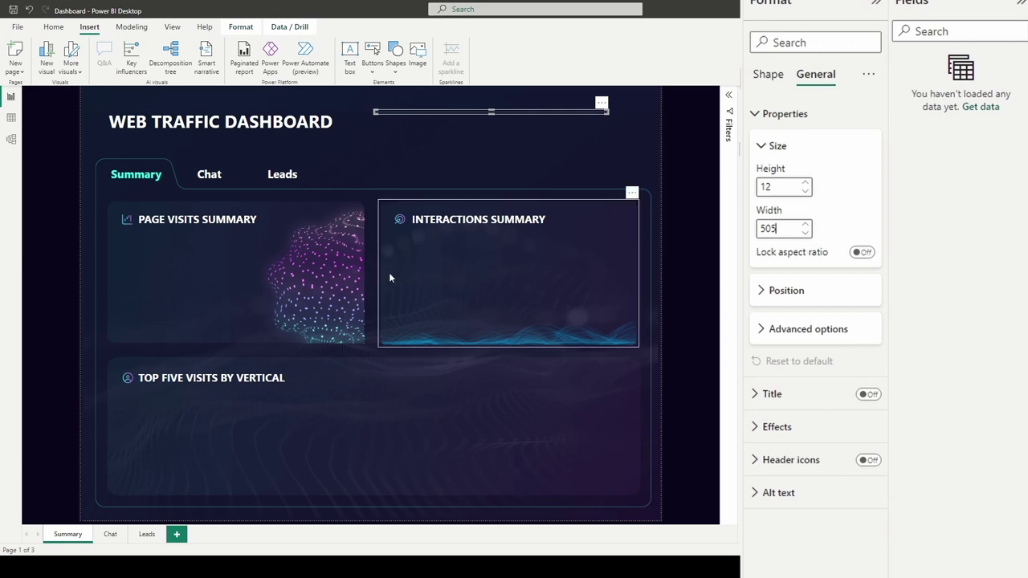
click(771, 147)
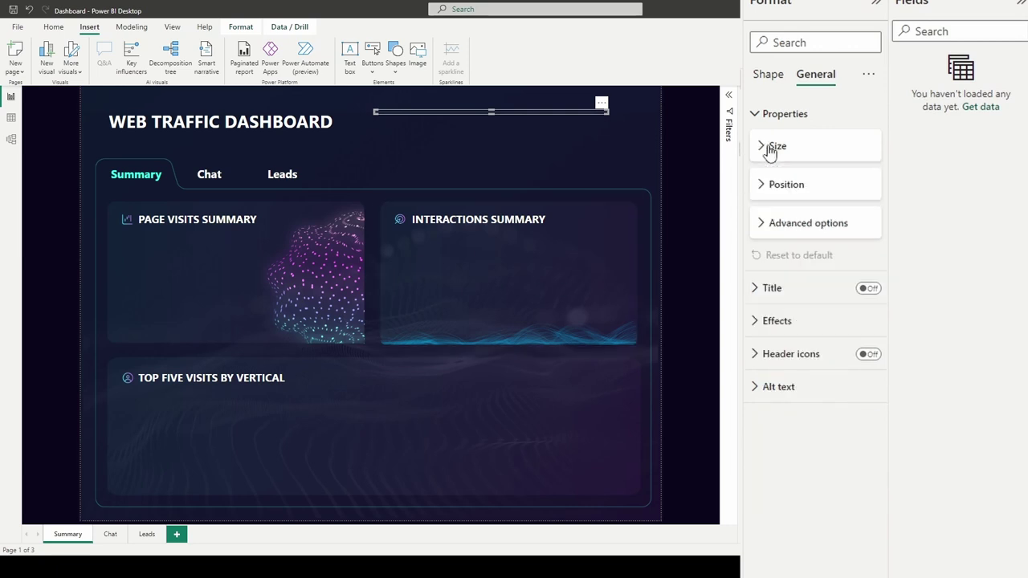
Step: Position the line shape at horizontal 668 and vertical 425 inside the Interactions Summary container, and deselect it
click(768, 186)
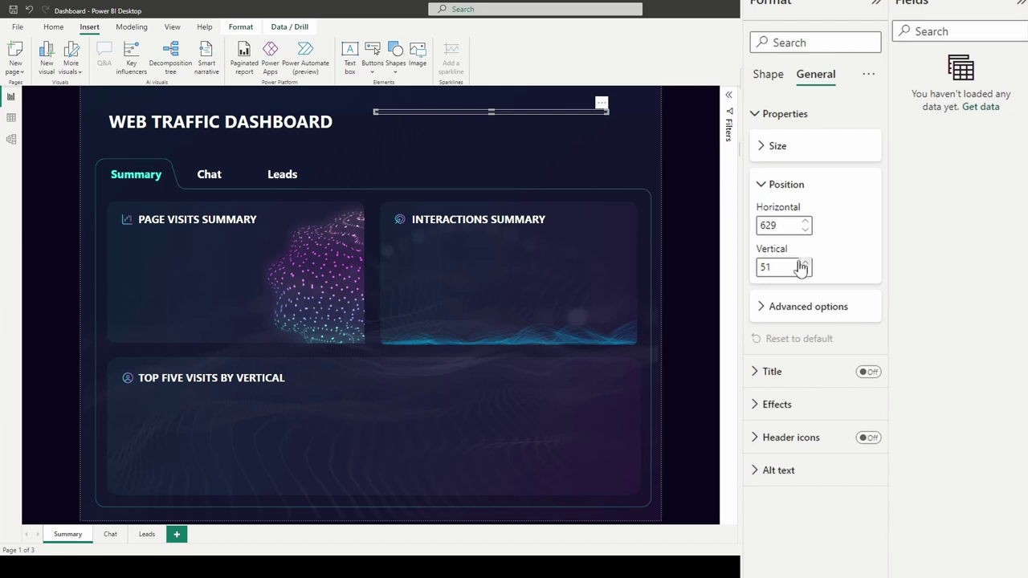
double_click(768, 224)
text(668)
key(Return)
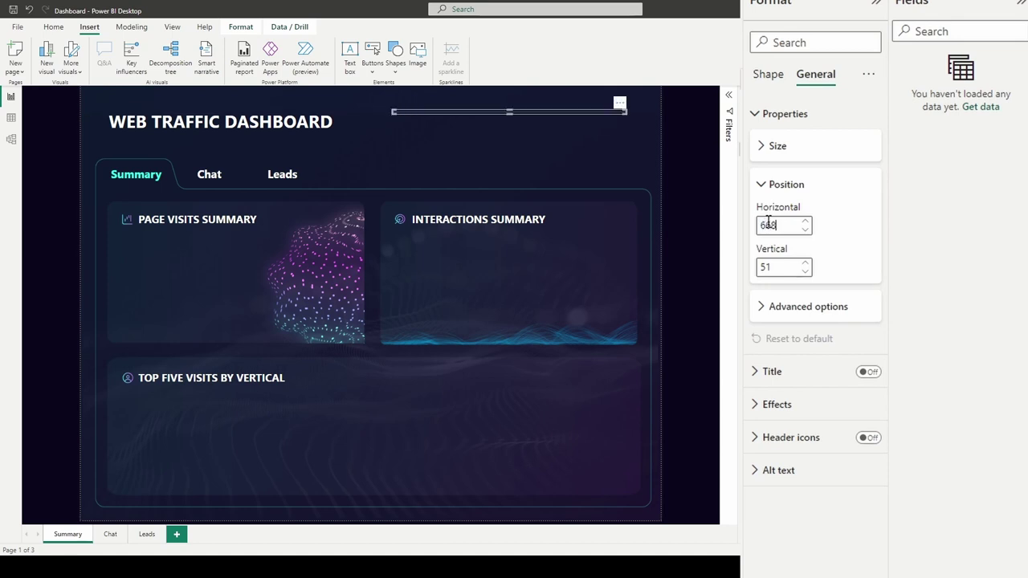
double_click(768, 267)
text(425)
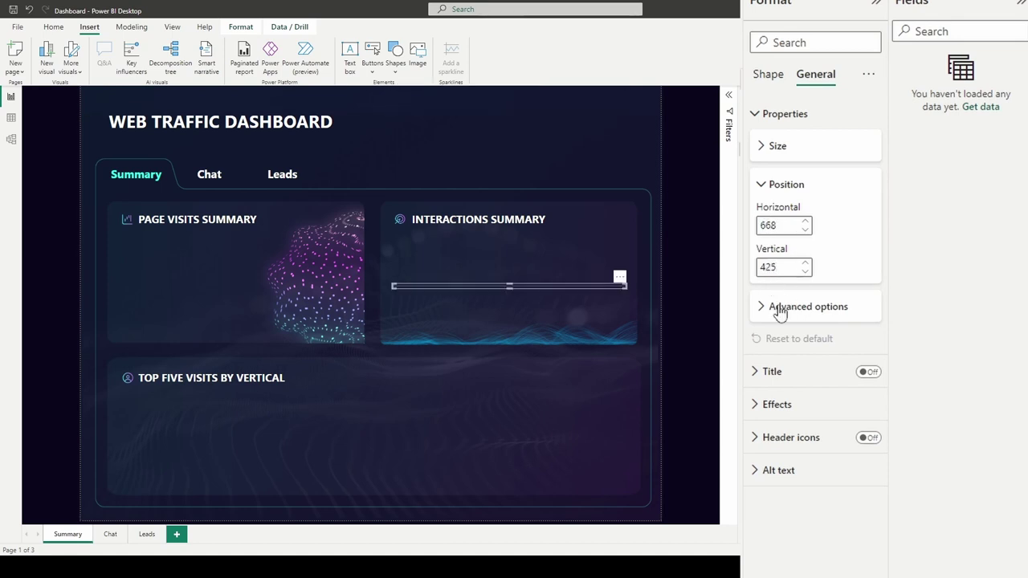
click(691, 301)
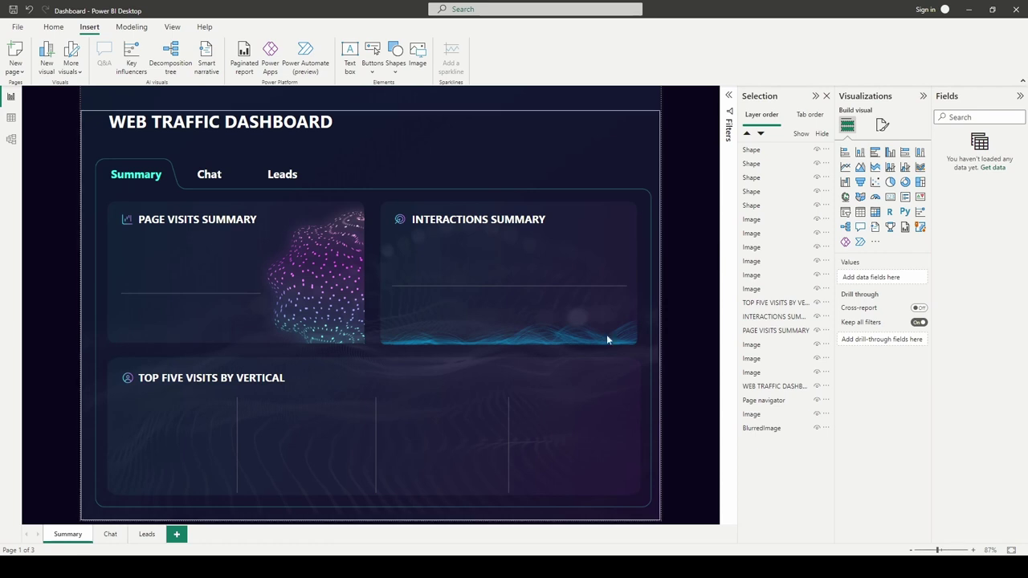
Step: Insert a table visual on the Summary page and move it to the middle, overlapping the Top Five Visits by Vertical container
key(alt+Tab)
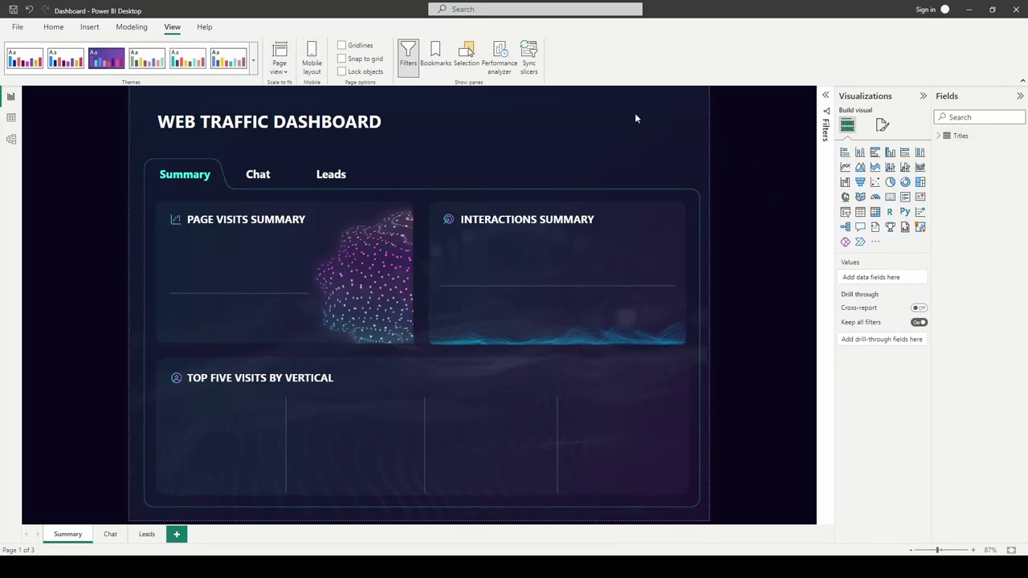
click(861, 213)
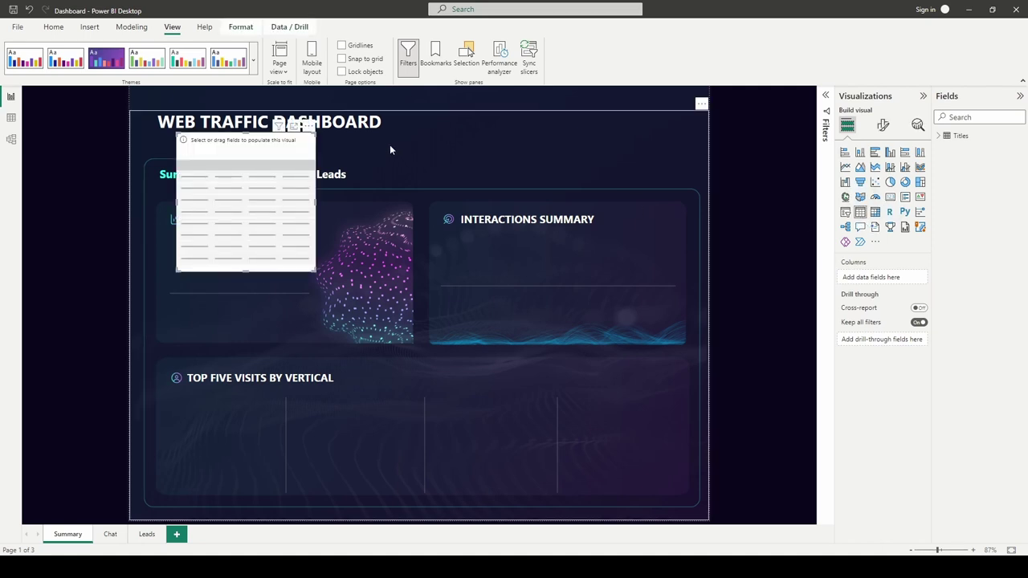
drag(254, 129, 427, 326)
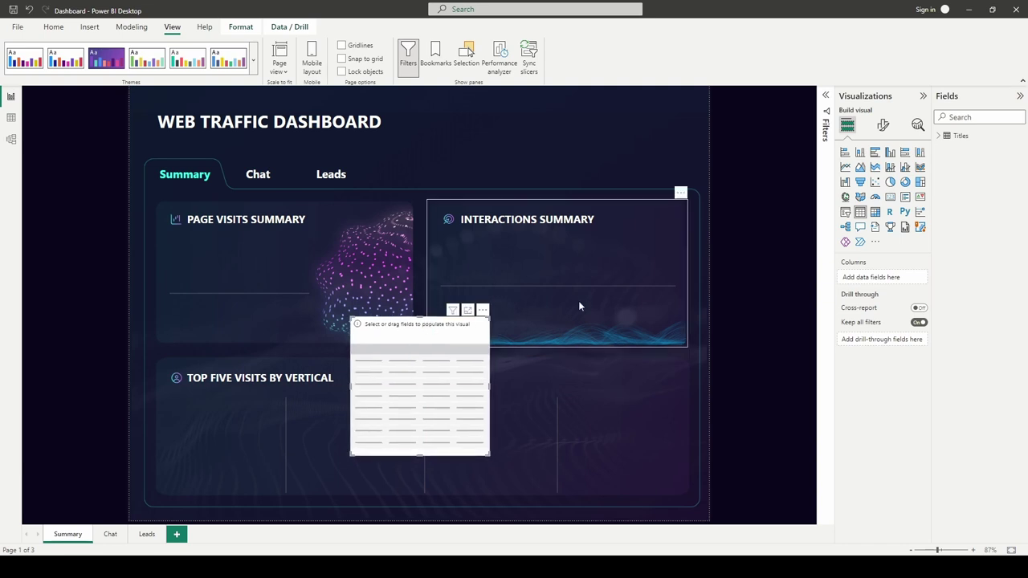
Step: Add the Job Title and Visitors fields from Titles to the table visual as columns, and reduce the table's height slightly
click(939, 137)
drag(984, 149, 884, 282)
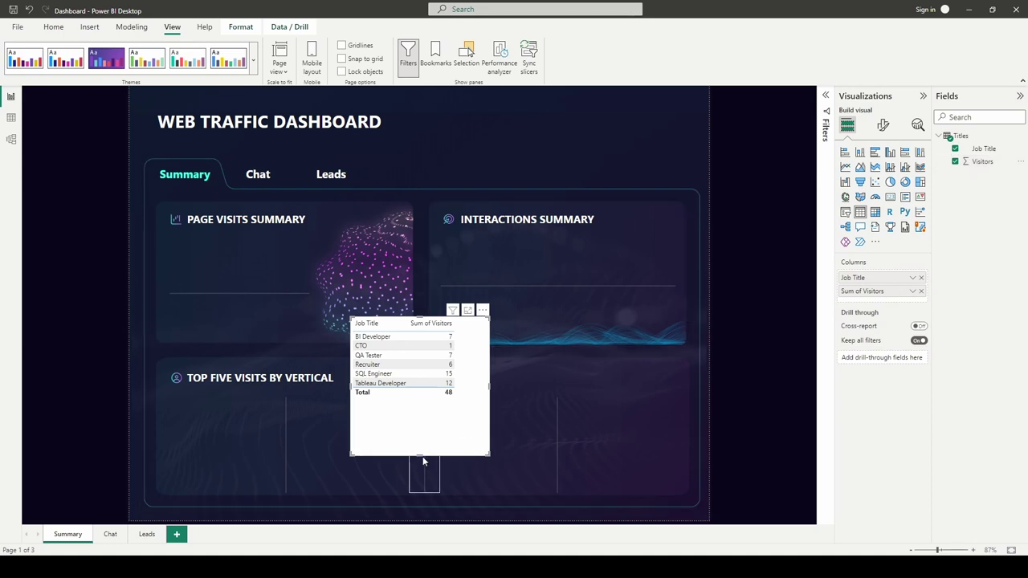
drag(421, 457, 432, 432)
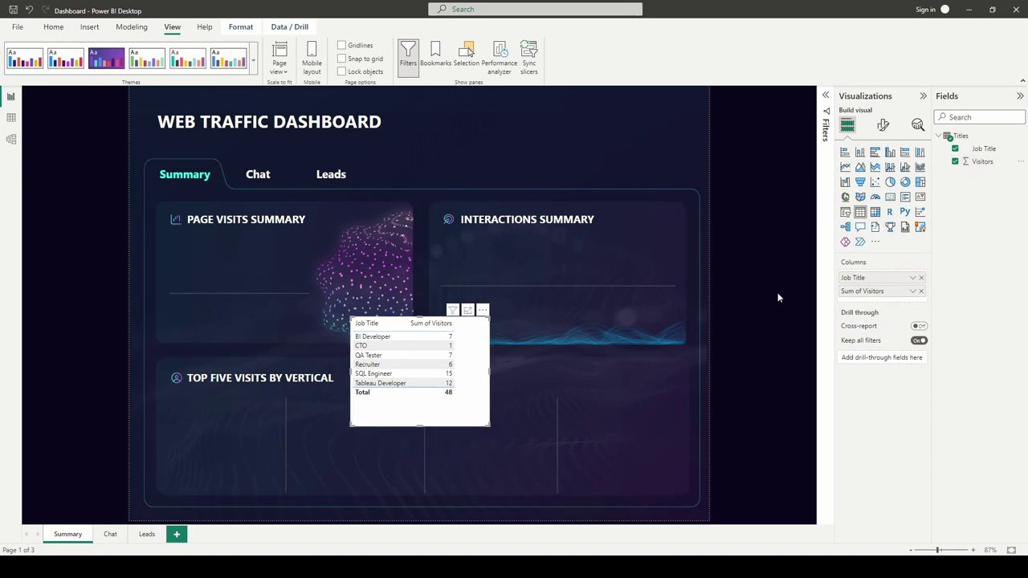
Step: Set the table visual's style preset to None
click(883, 127)
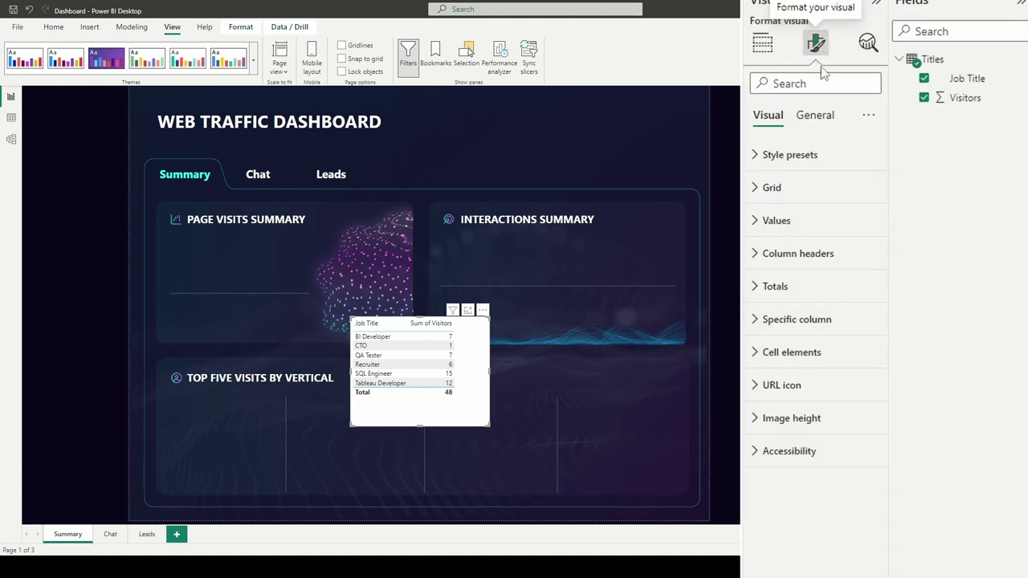
click(767, 157)
click(803, 188)
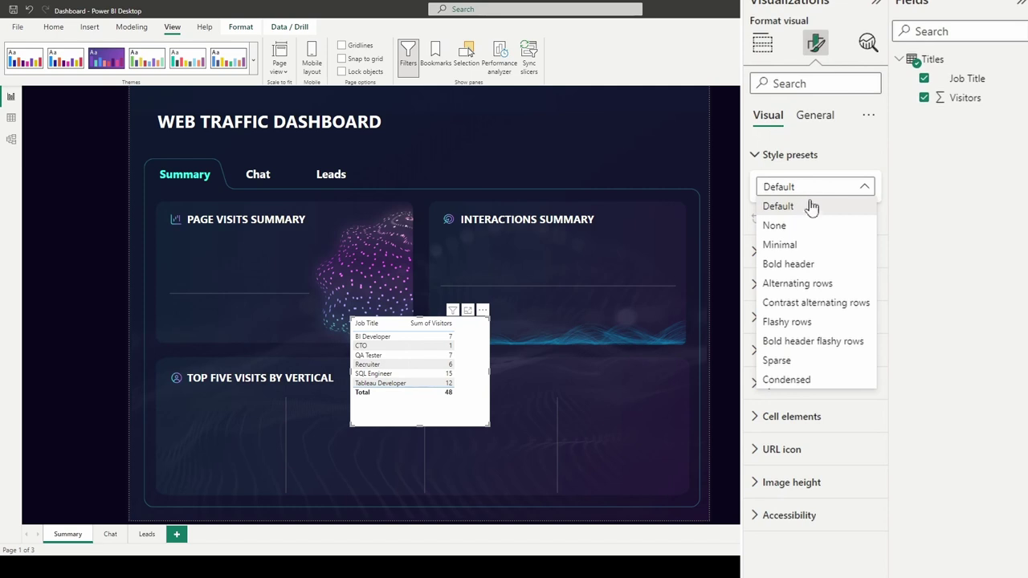
click(776, 226)
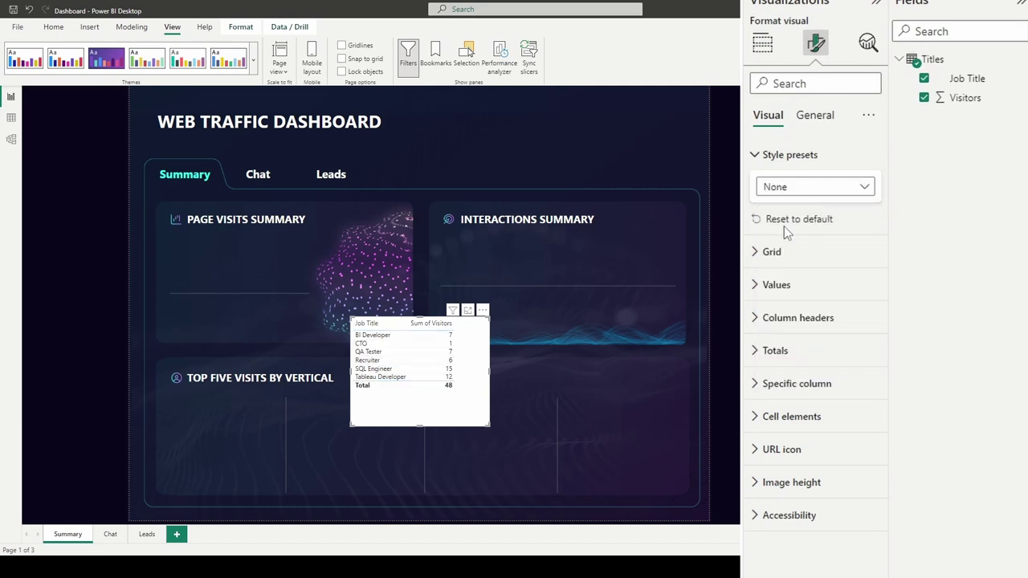
Step: Open the table visual's background effect settings
click(815, 121)
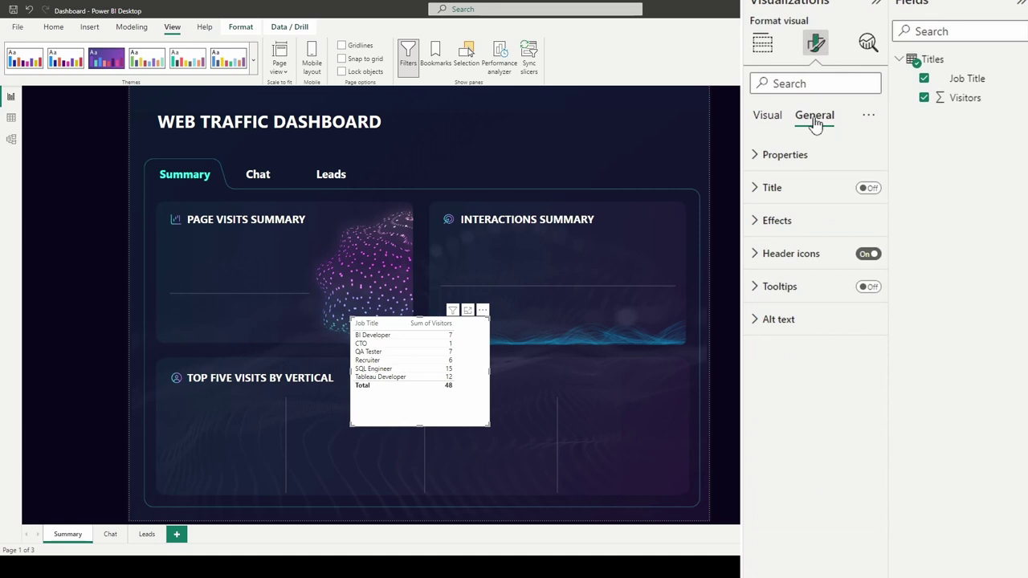
click(769, 225)
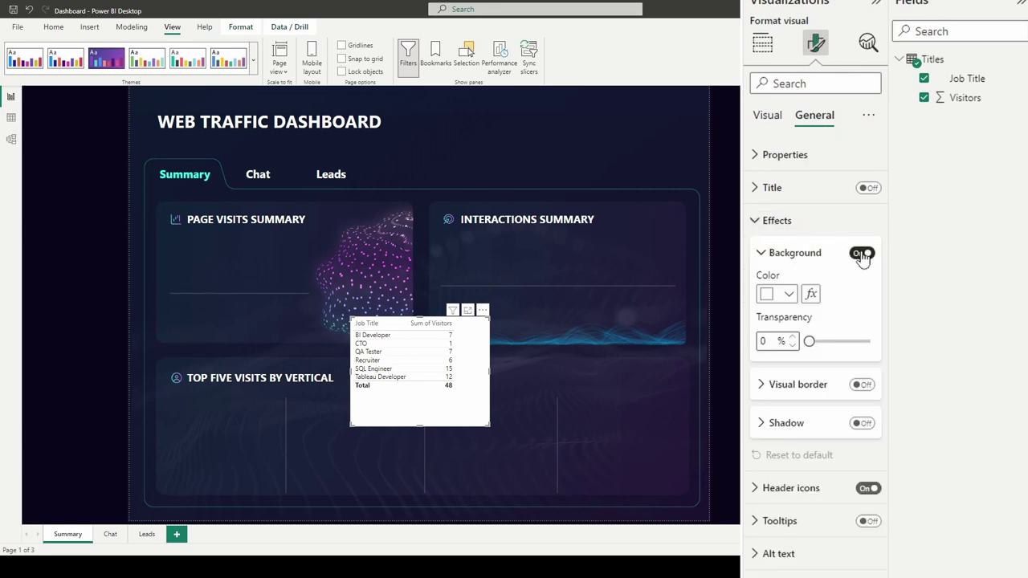
Step: Turn off the background and the header icons of the Job Title visitors table
click(861, 254)
click(777, 225)
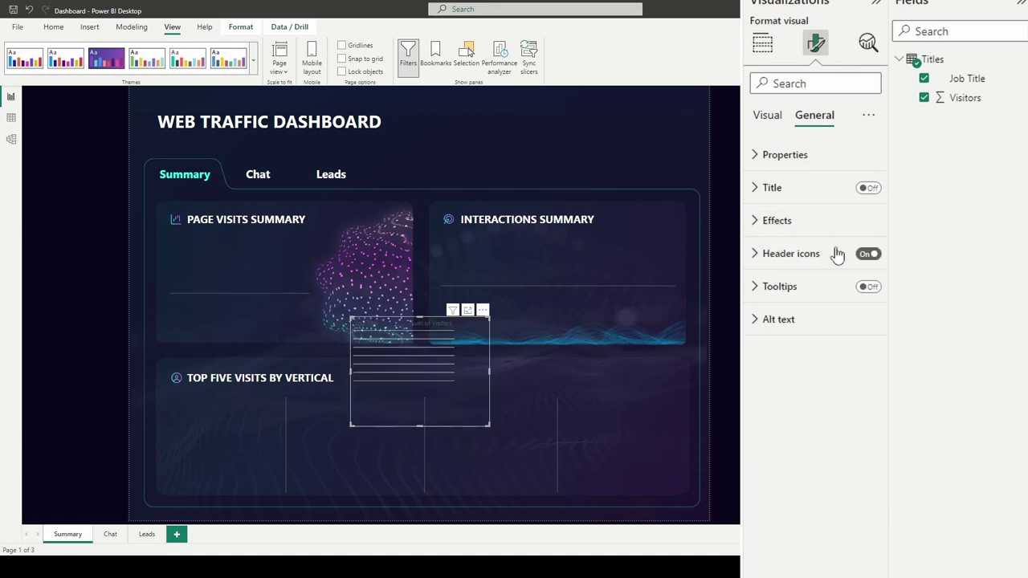
click(867, 254)
Step: Set the table visual's height to 226 and its width to 258
click(759, 155)
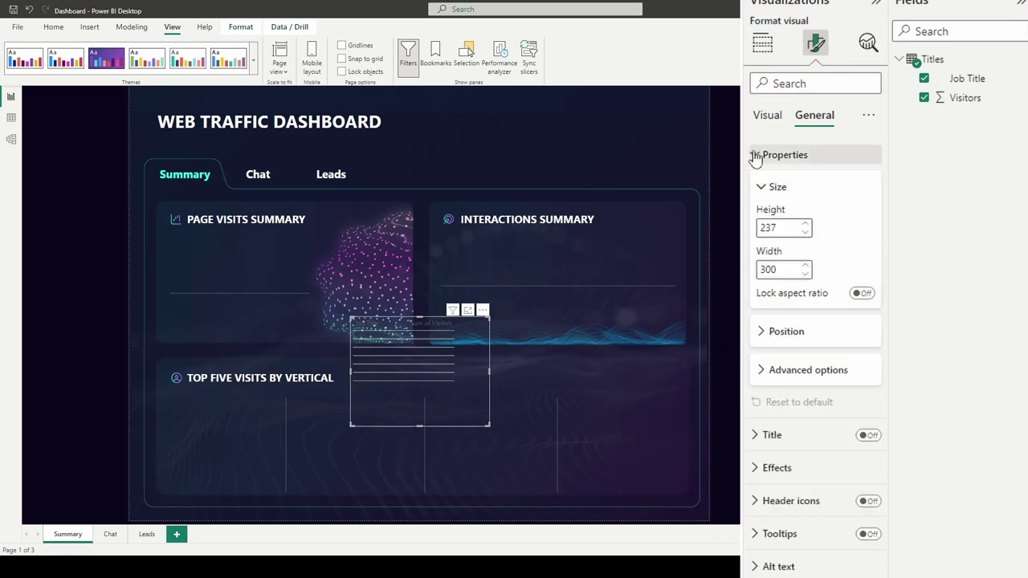
double_click(765, 228)
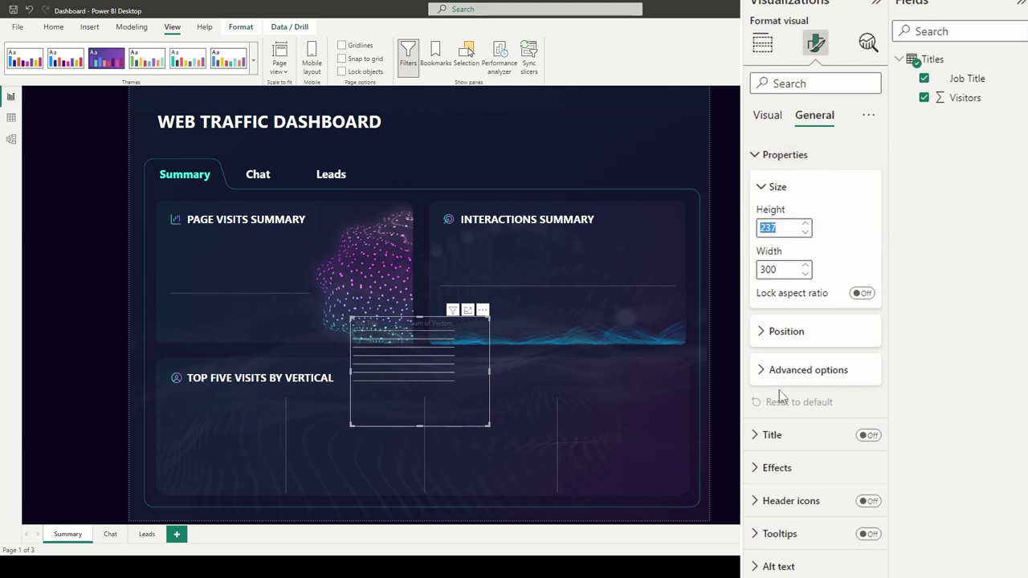
text(226)
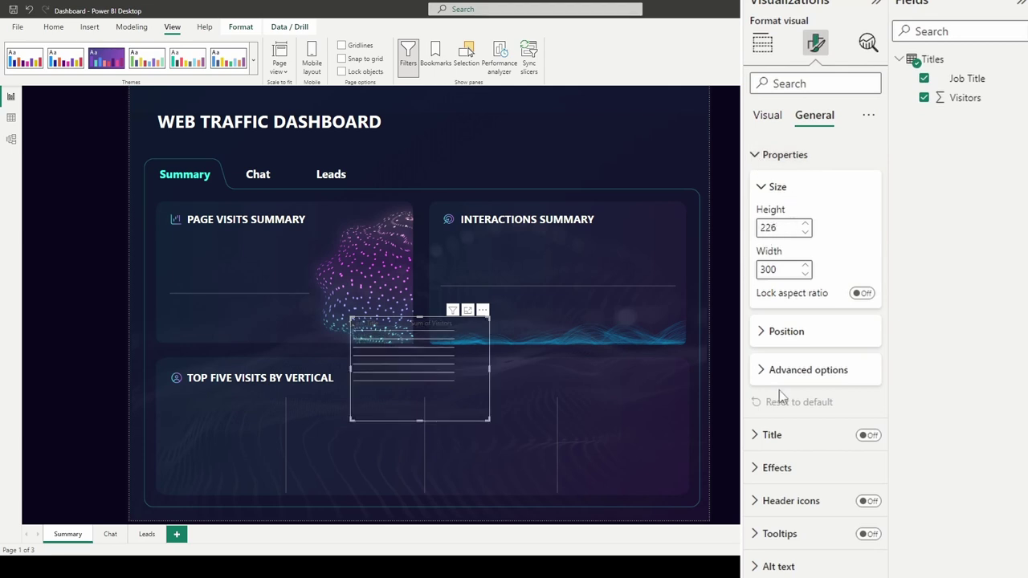
double_click(768, 270)
text(258)
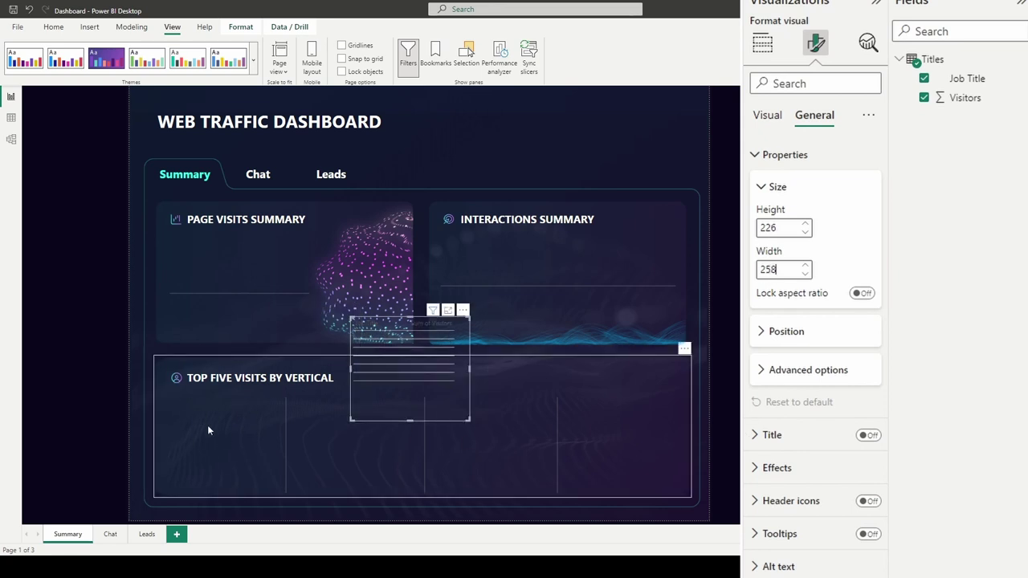
Step: Position the table visual at horizontal 69 and vertical 655, inside the Top Five Visits by Vertical card
click(773, 331)
double_click(767, 373)
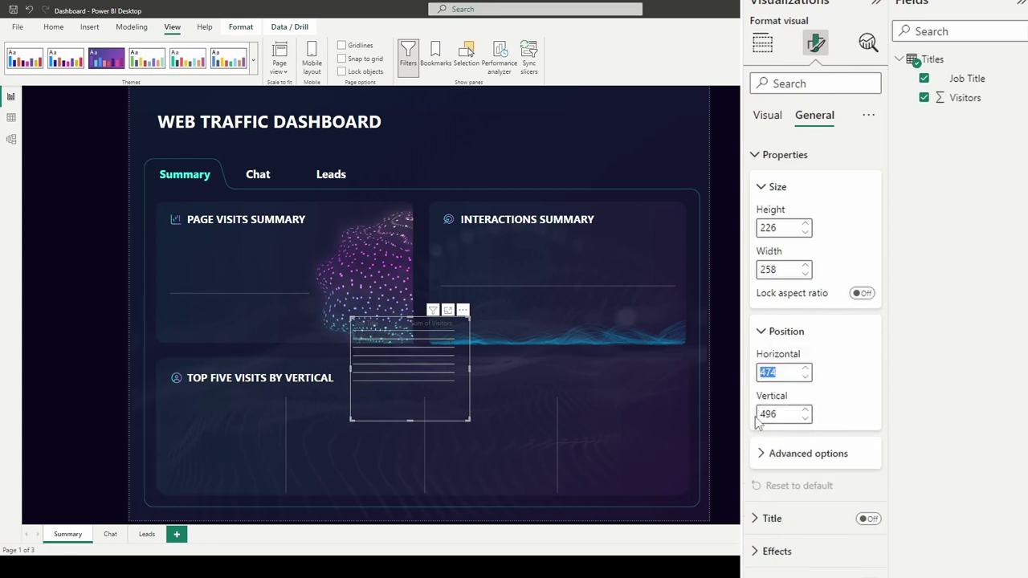
text(69)
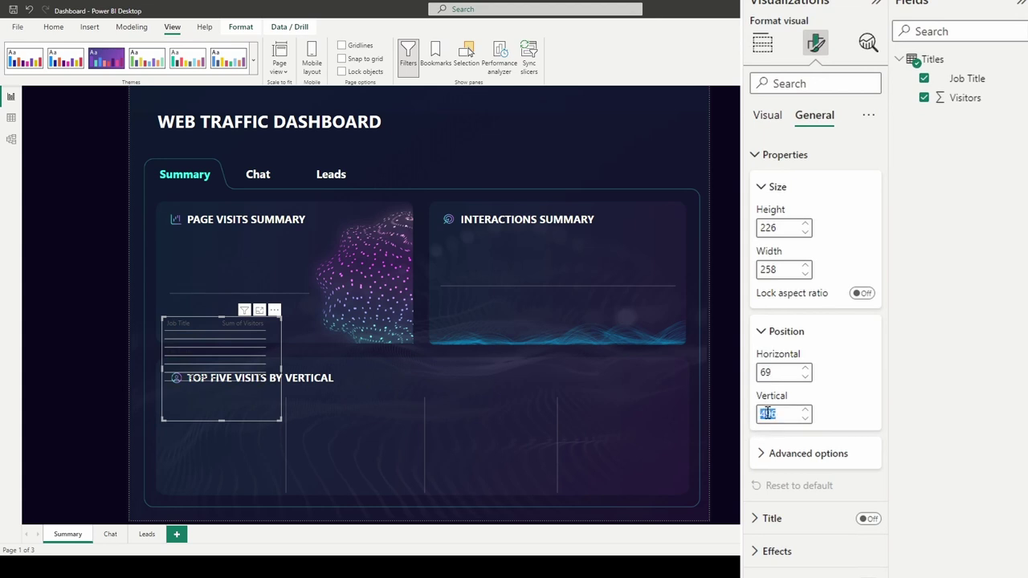
text(655)
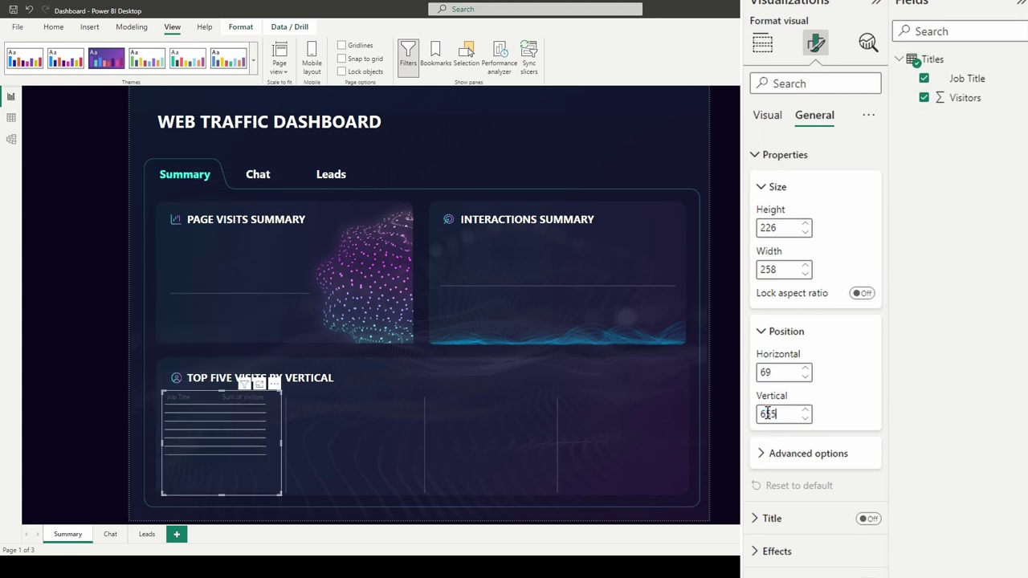
click(763, 332)
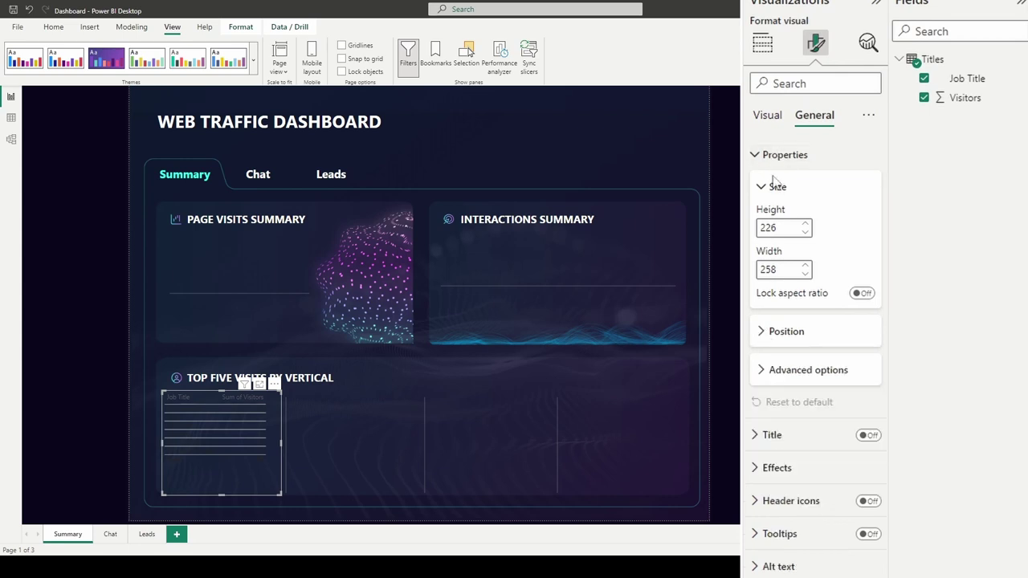
click(771, 186)
click(774, 153)
Step: Set both the text color and the alternate text color of the table's values to white
click(767, 115)
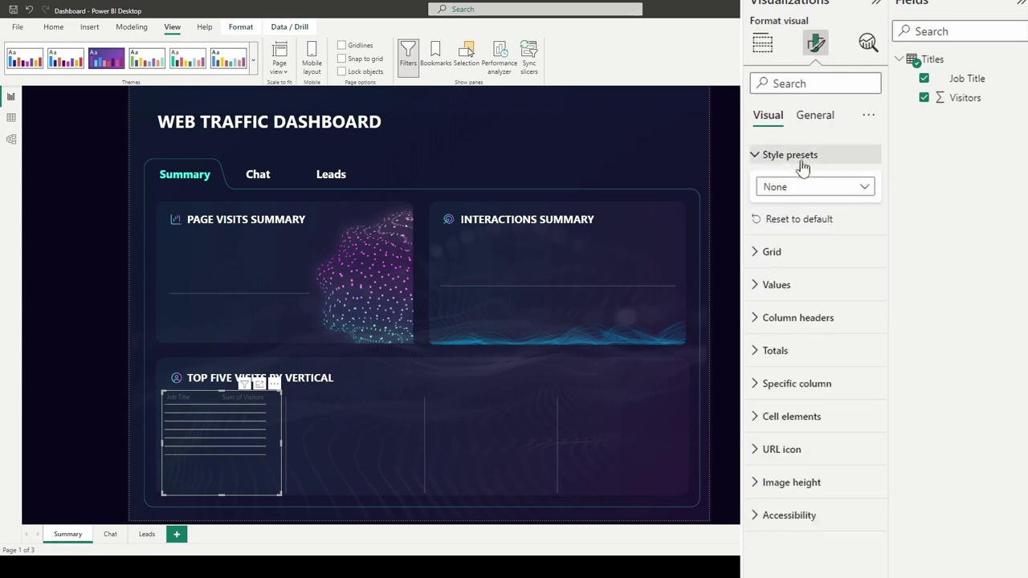
click(765, 289)
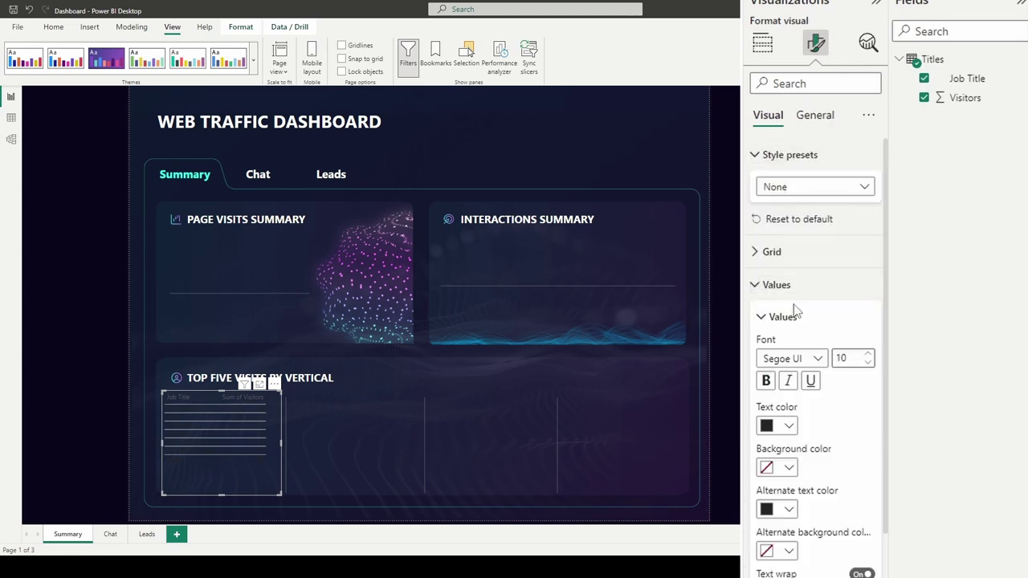
click(788, 427)
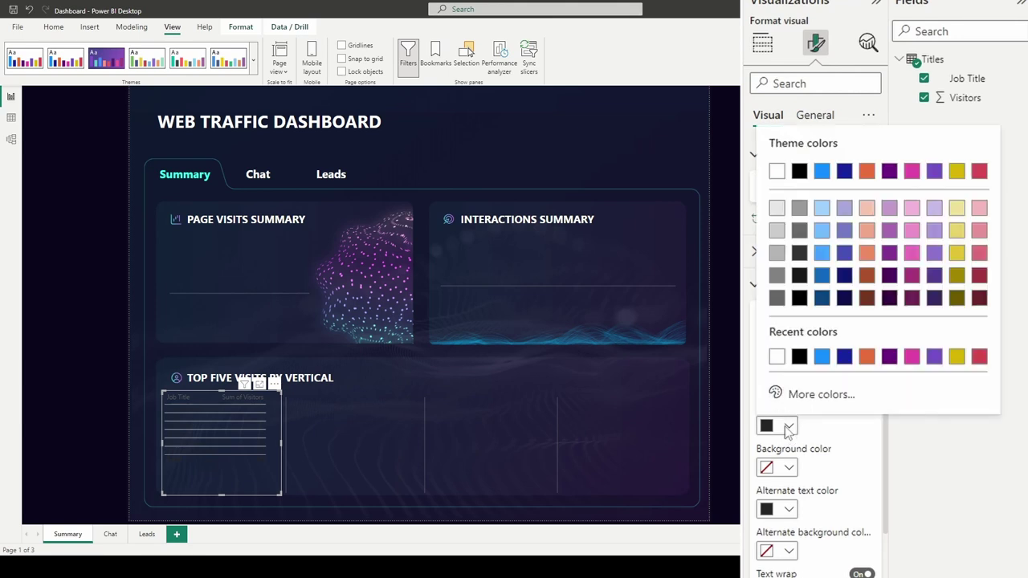
click(777, 171)
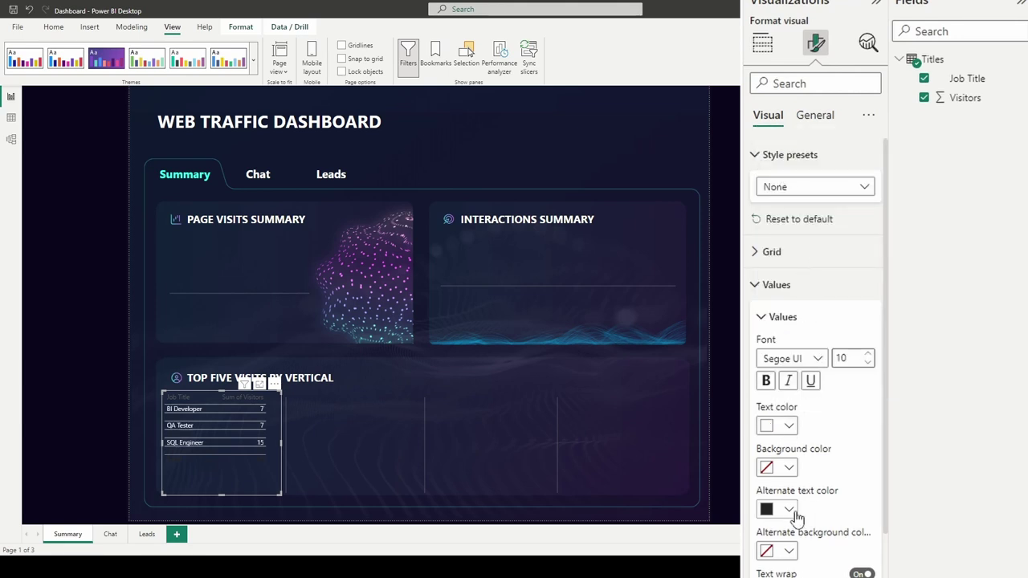
click(777, 509)
click(777, 254)
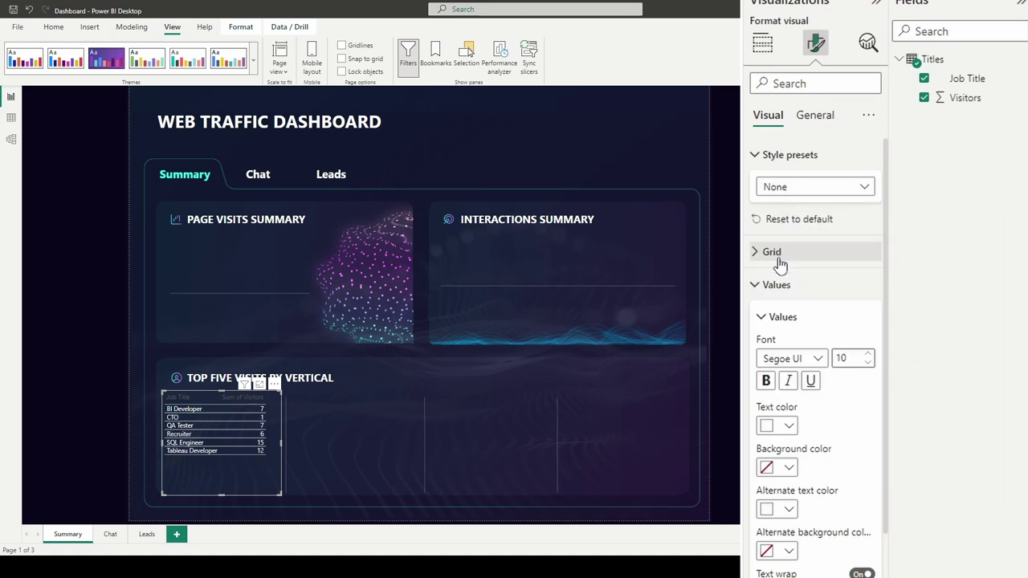
Step: Change the font of the table's values to DIN
click(812, 361)
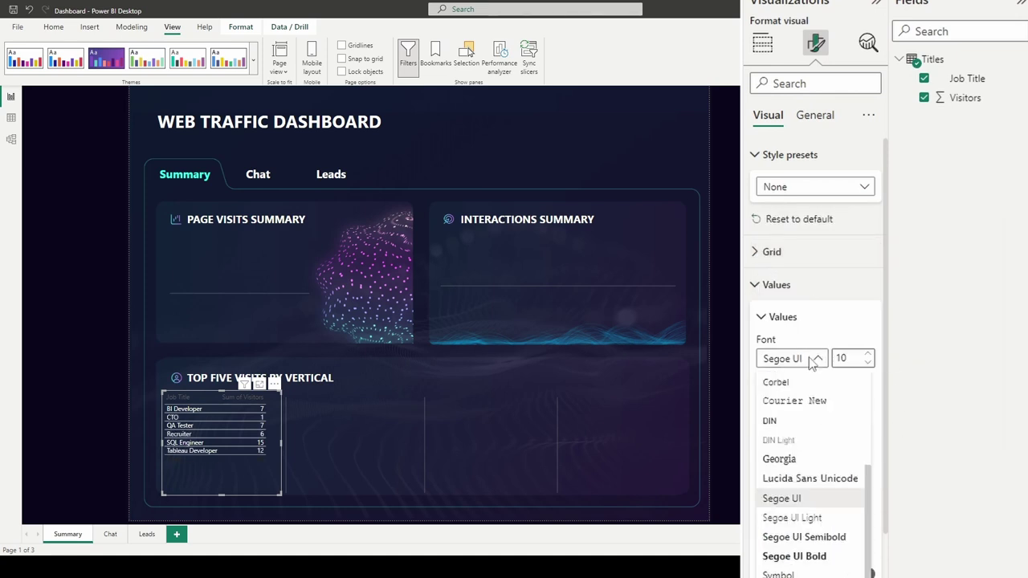
click(787, 423)
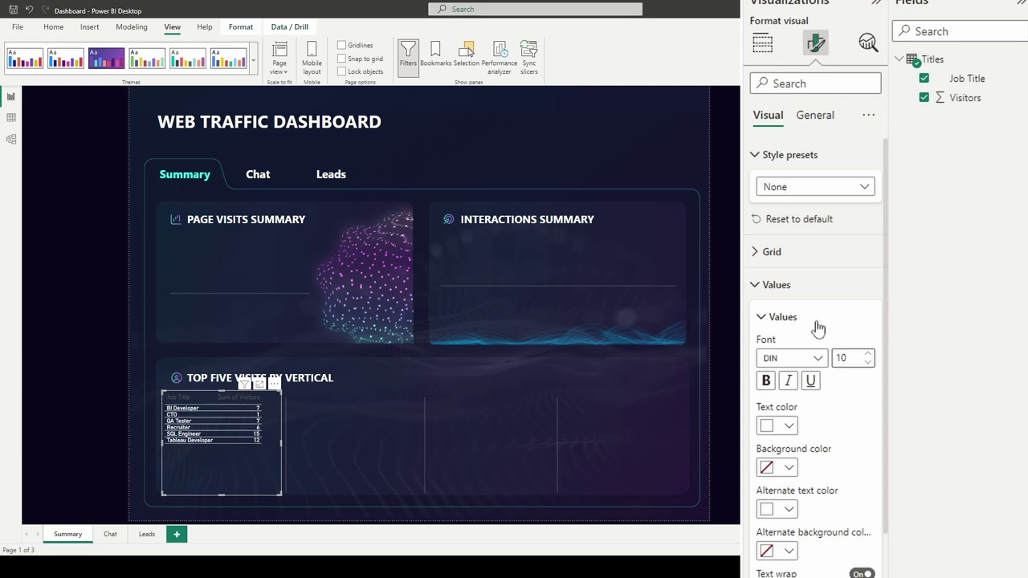
click(772, 318)
click(771, 285)
Step: Turn off the table's horizontal gridlines and its totals row
click(773, 252)
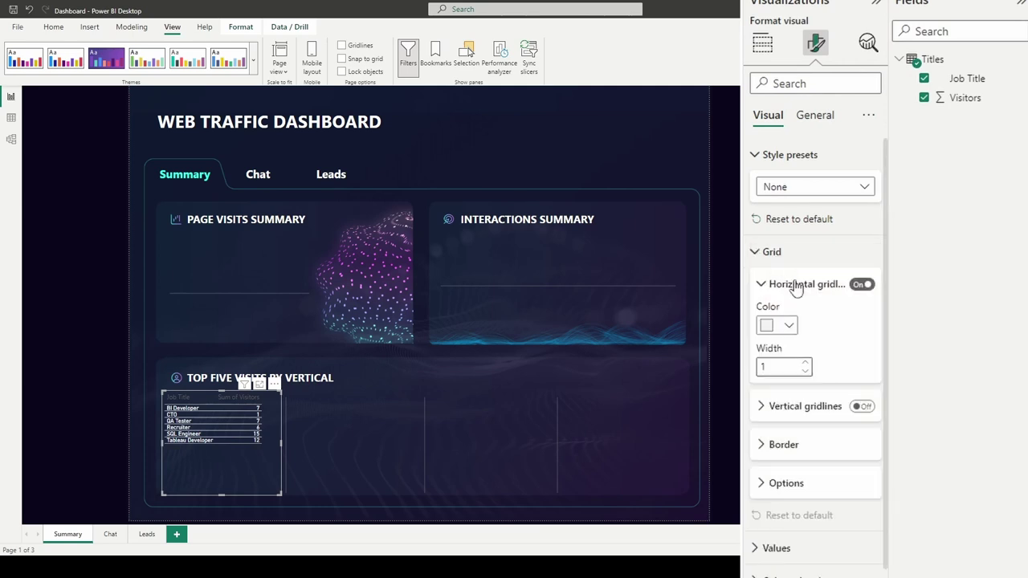
click(861, 286)
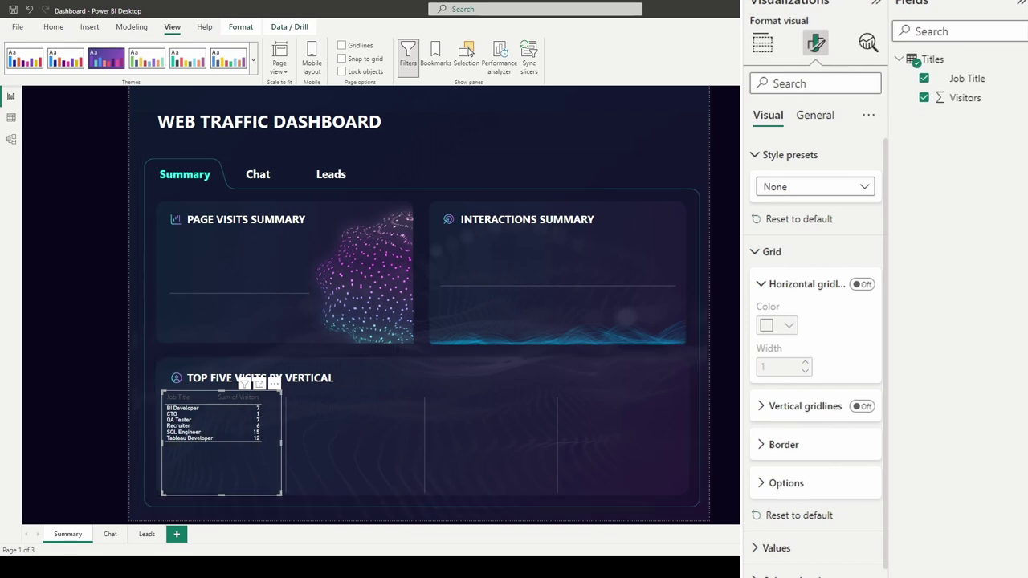
click(763, 251)
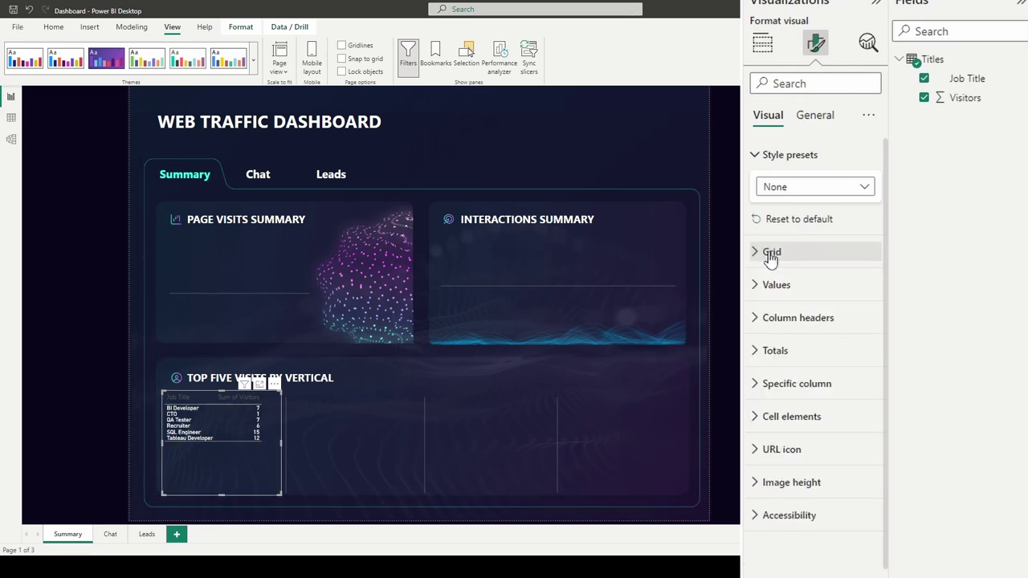
click(767, 353)
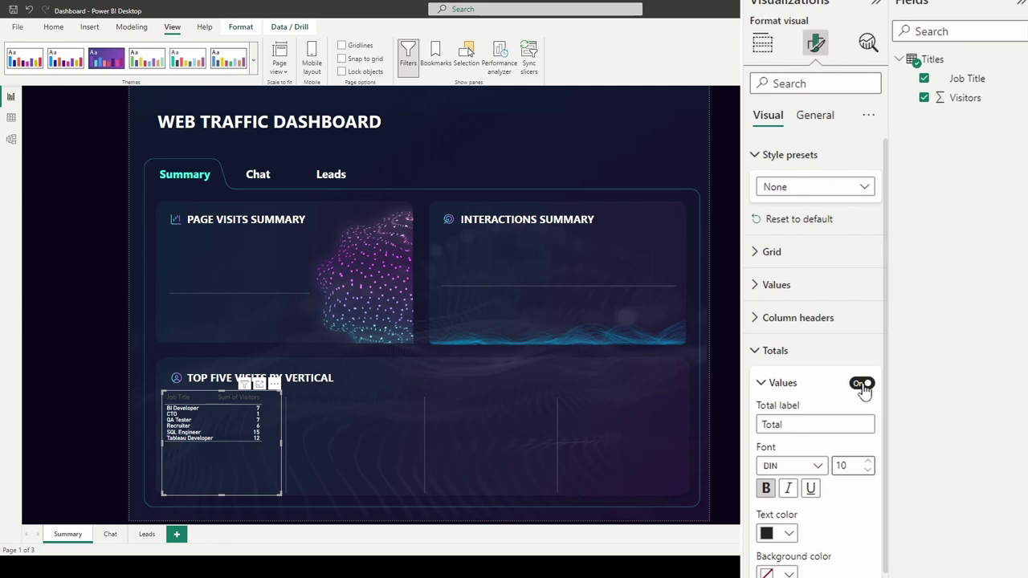
click(862, 385)
click(760, 353)
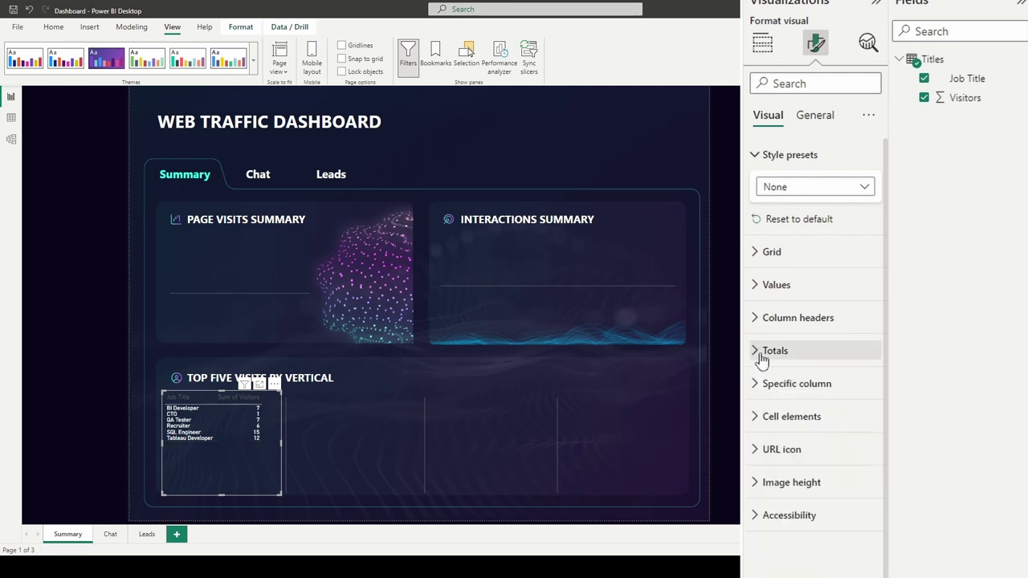
Step: Duplicate the formatted table and place the copy at the right end of the Top Five Visits by Vertical card
click(777, 317)
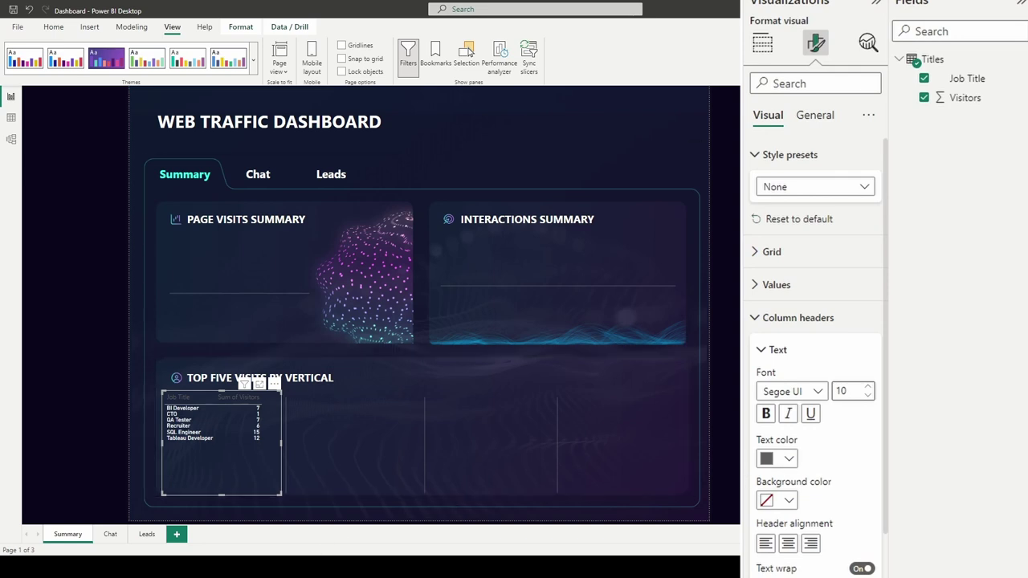
key(alt+Tab)
key(ctrl+v)
drag(285, 472, 665, 442)
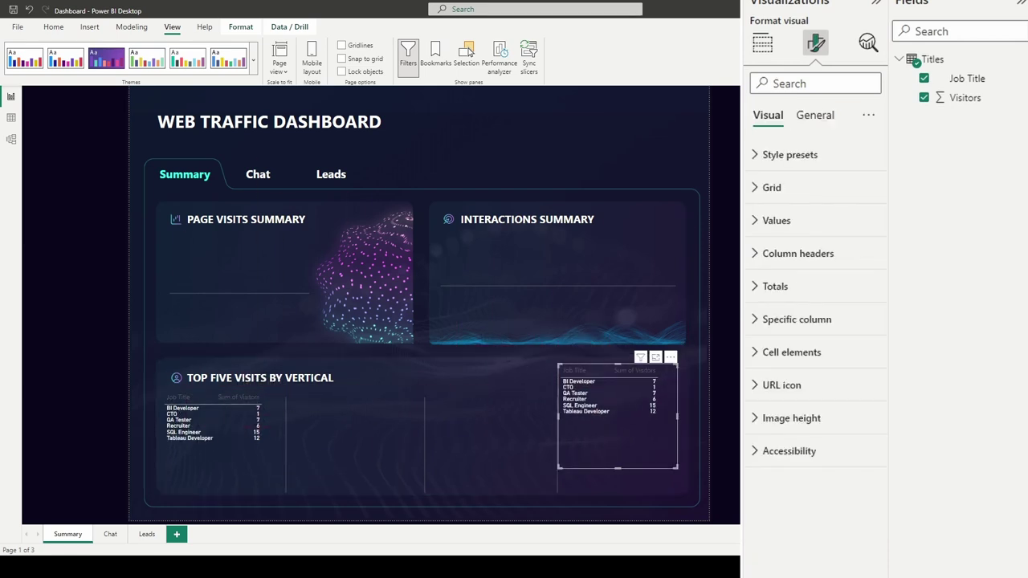
Step: Set the column header text color of the duplicated table to white
click(771, 256)
click(790, 395)
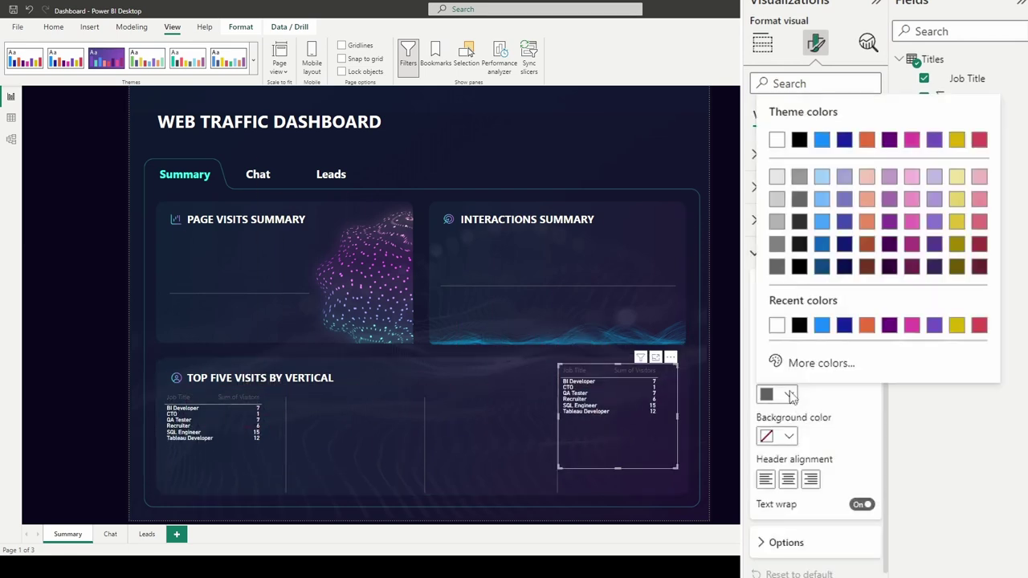
click(777, 326)
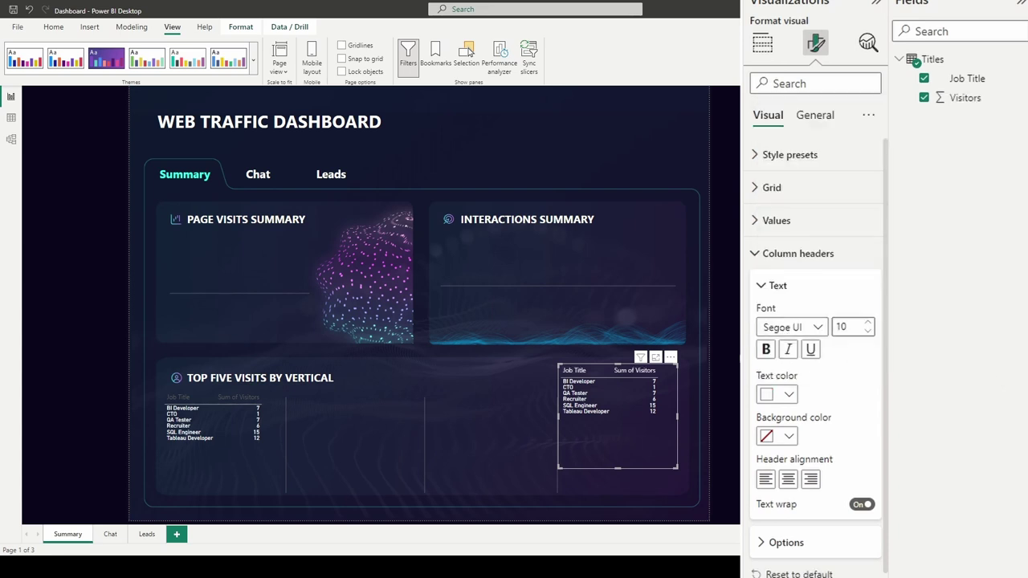
Step: Enter #FFFFFF as the custom hex value for the duplicated table's column header text color
click(790, 394)
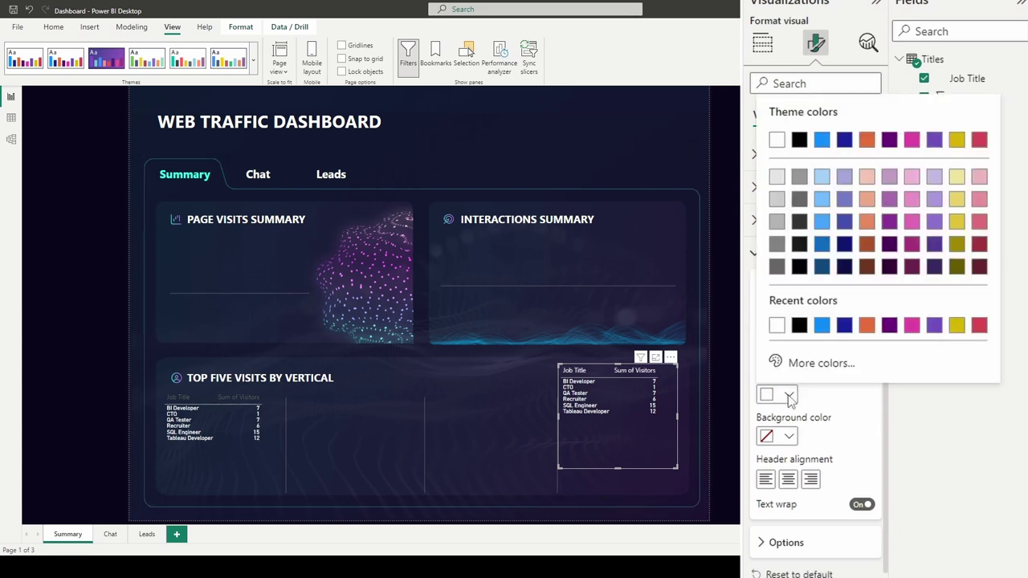
click(822, 368)
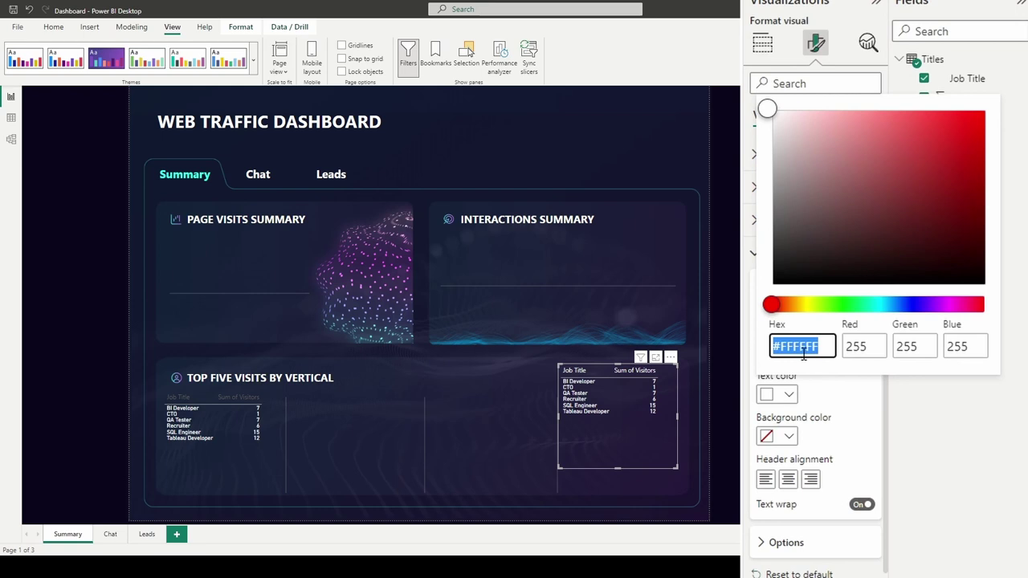
text(#)
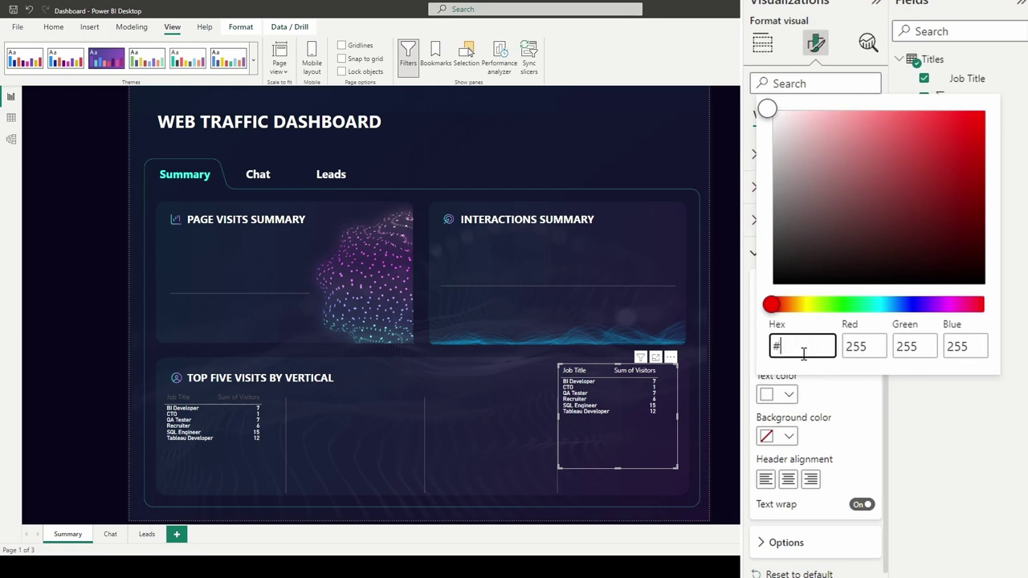
text(FFFFFF)
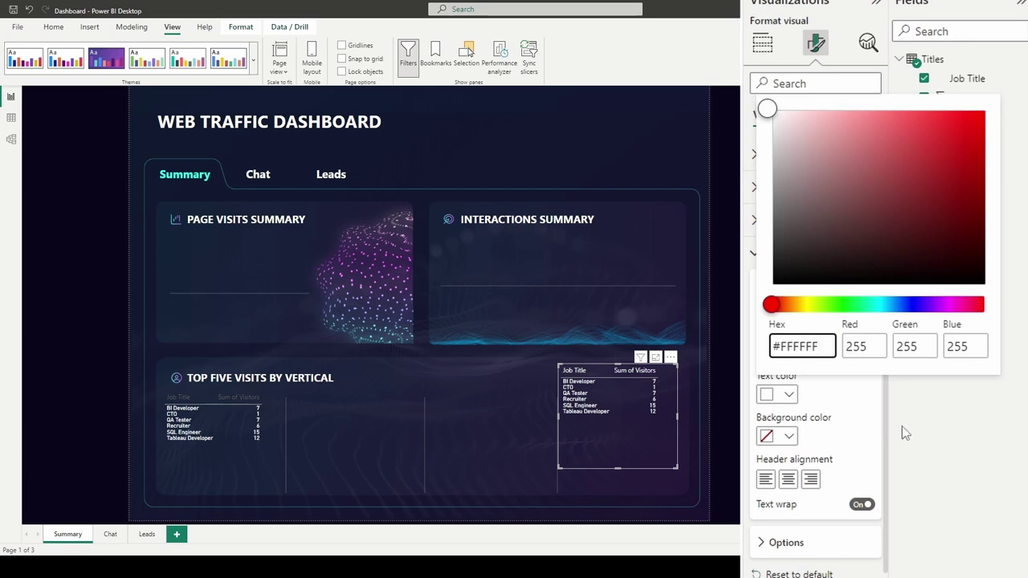
click(932, 438)
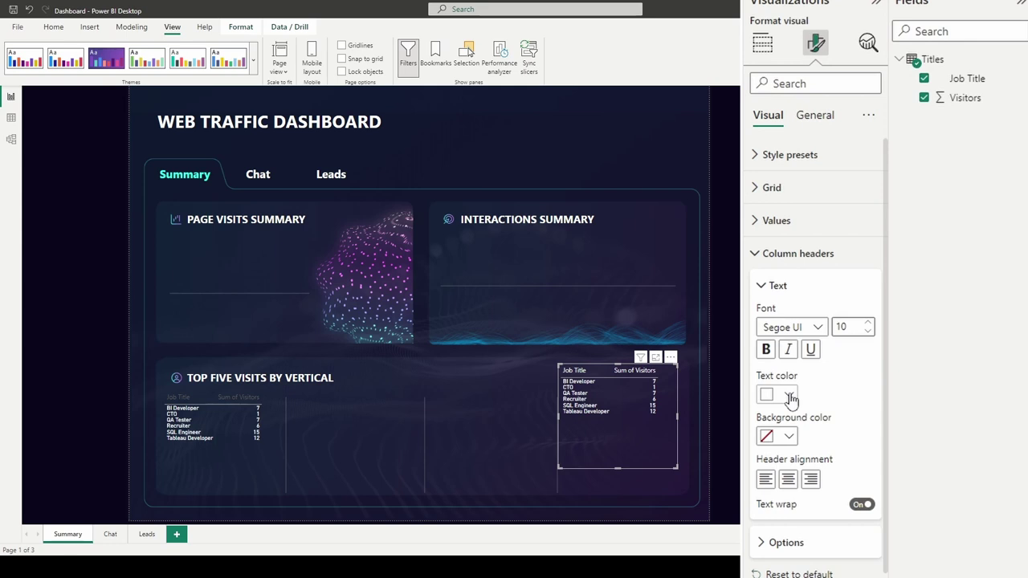
click(795, 338)
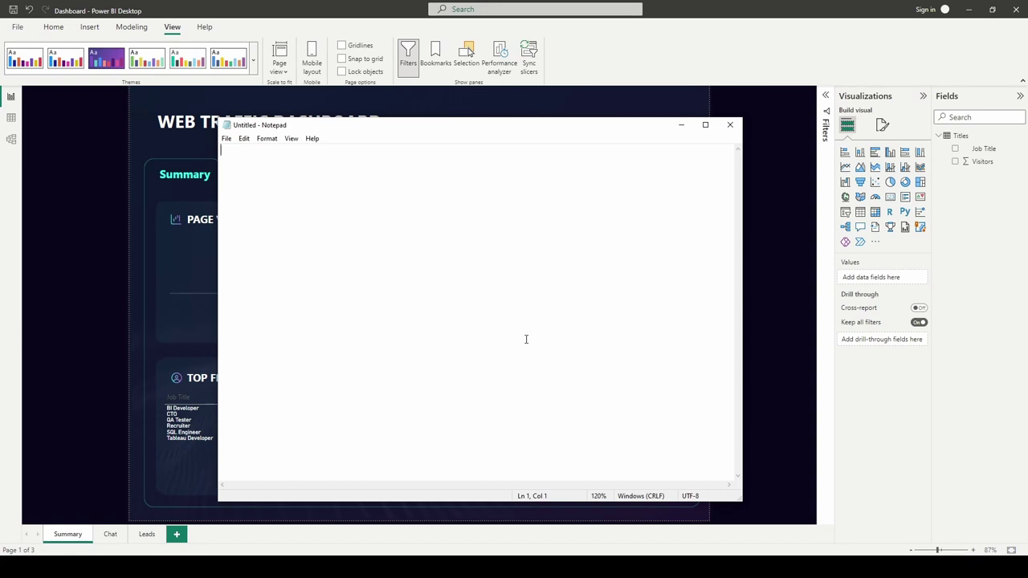
Step: In Notepad, enter the DapperDash theme JSON with tableEx columnHeaders fontColor #FFFFFF00 and autoSizeColumnWidth false, and delete its grid outlineColor block
text({"name":"DapperDash", "visualStyles":{ 	"tableEx": { 		"*":{  				"columnHeaders": [{ 					"fontColor": { "solid": { "color": "#FFFFFF00"}}, 					"autoSizeColumnWidth": false 				}], 				"grid": [{ 					"outlineColor": { "solid": { "color": "#FFFFFF00"}} 				}] 			} 		} 	} })
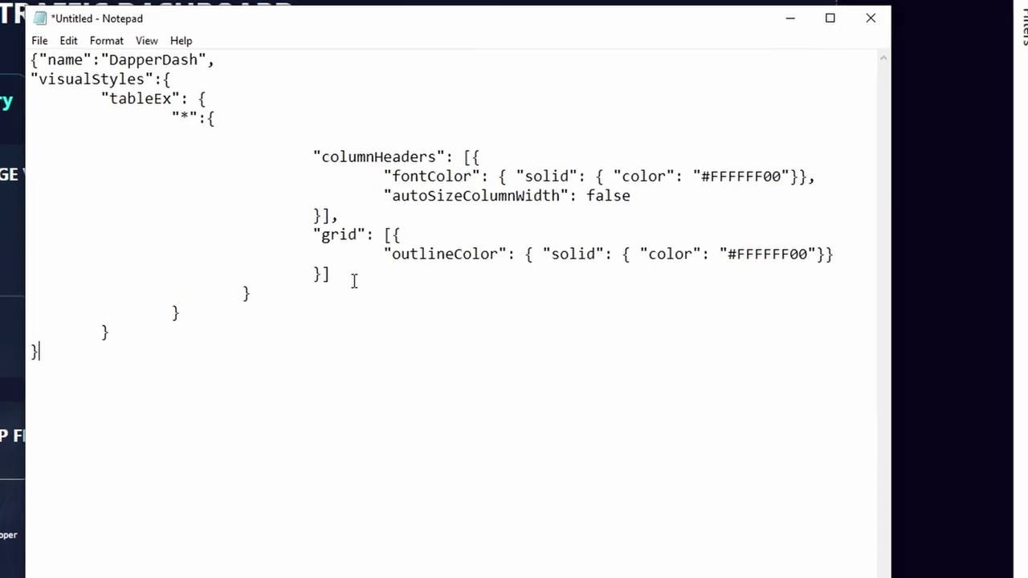
drag(330, 274, 6, 242)
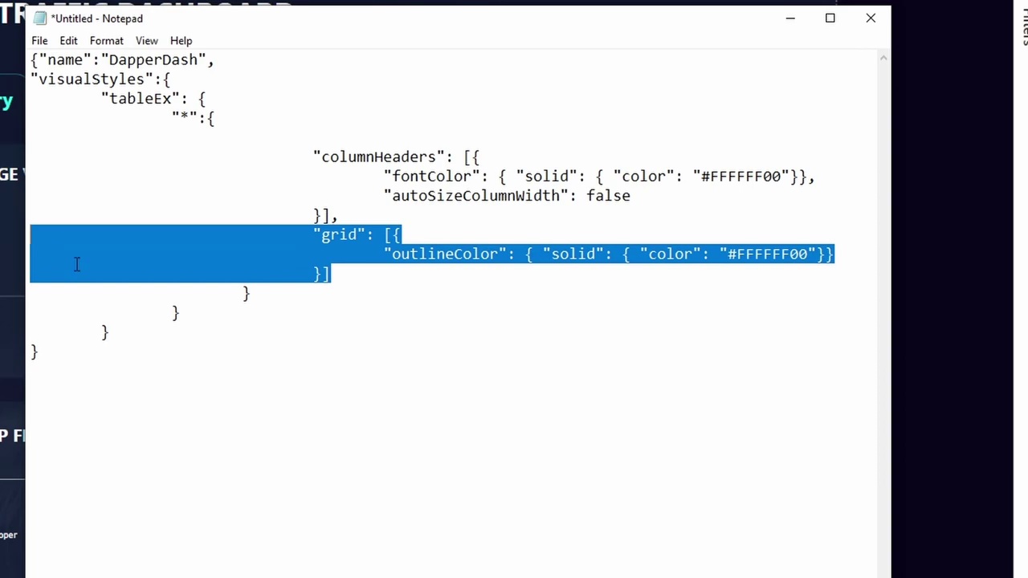
key(Delete)
key(BackSpace)
key(BackSpace)
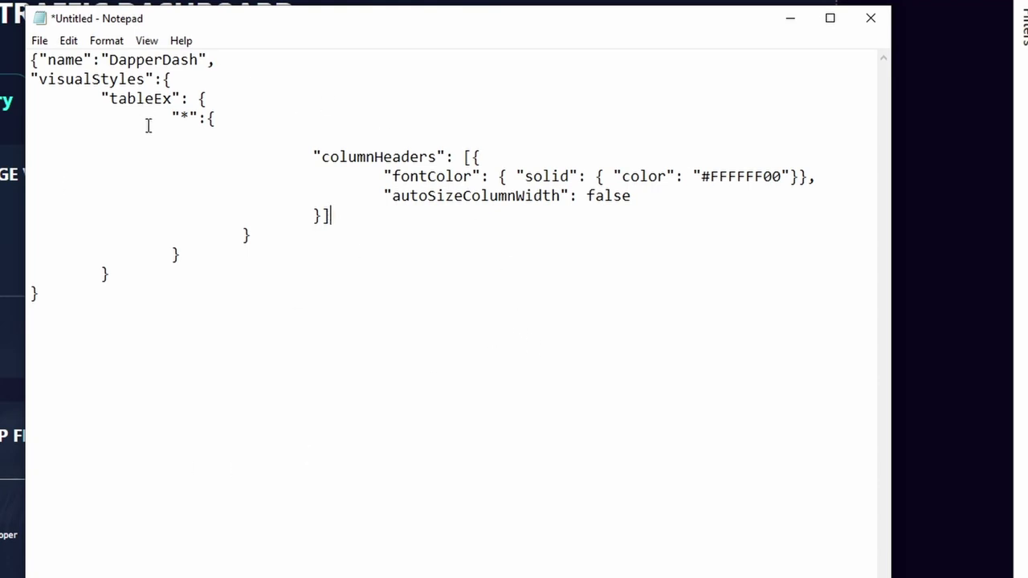
drag(241, 58, 31, 59)
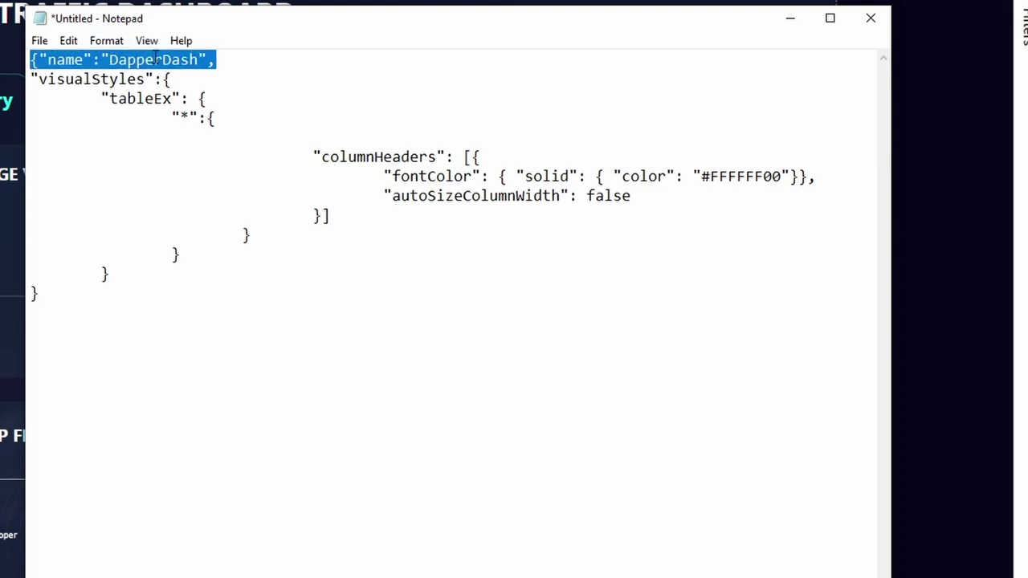
Step: Examine the theme JSON's name, visualStyles, tableEx and columnHeaders keys and the fontColor hex value
double_click(75, 80)
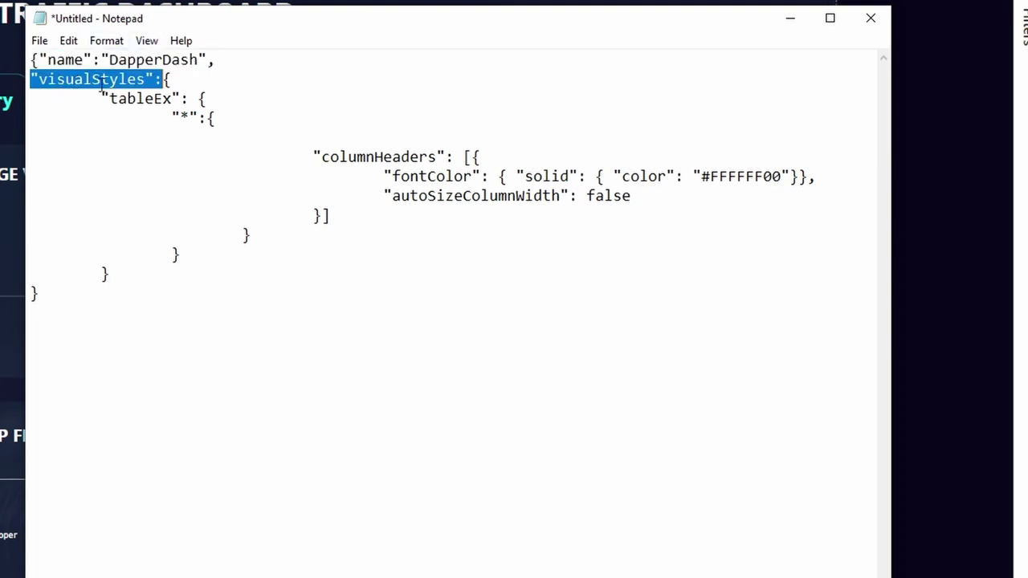
double_click(146, 100)
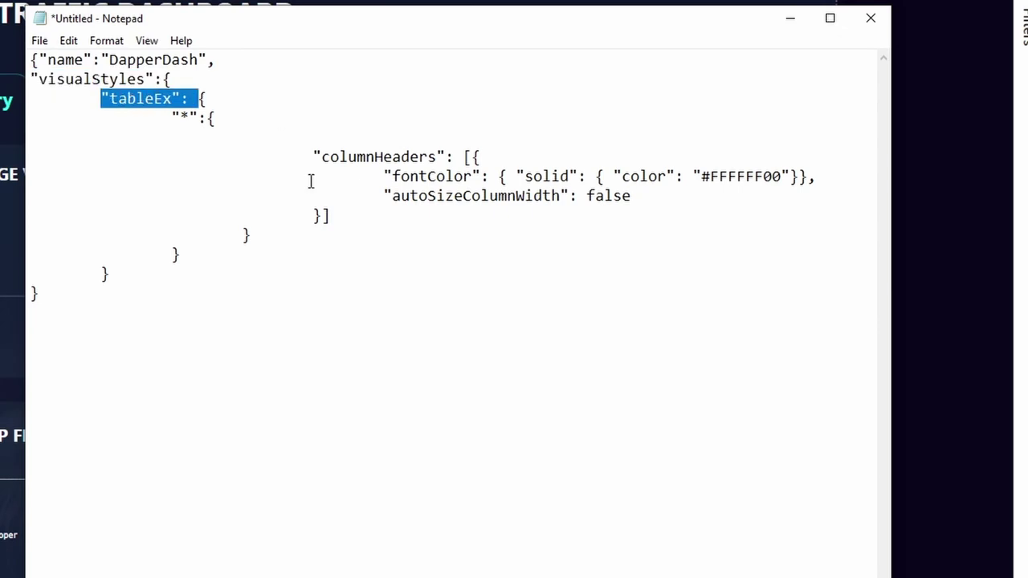
double_click(361, 156)
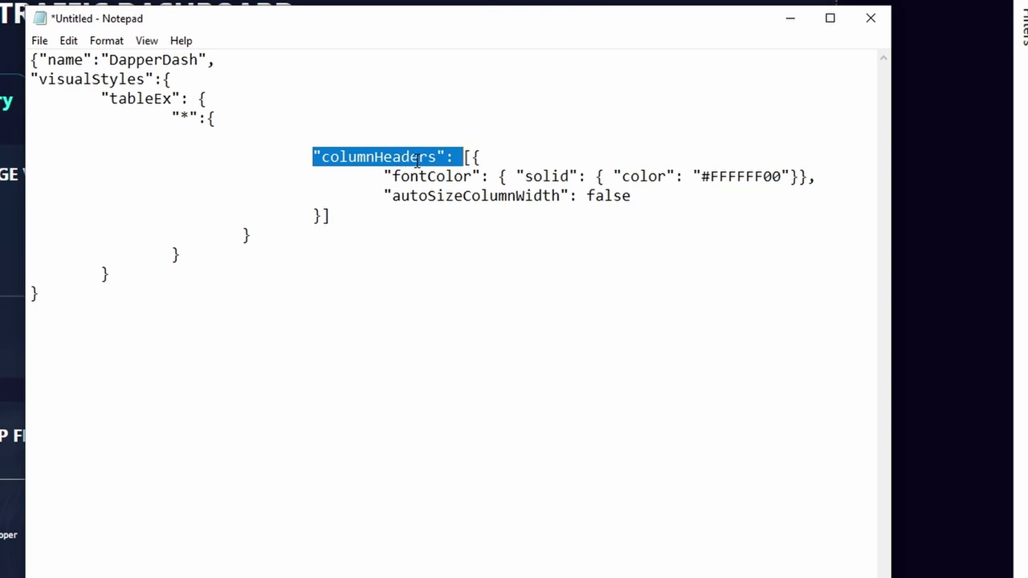
double_click(132, 103)
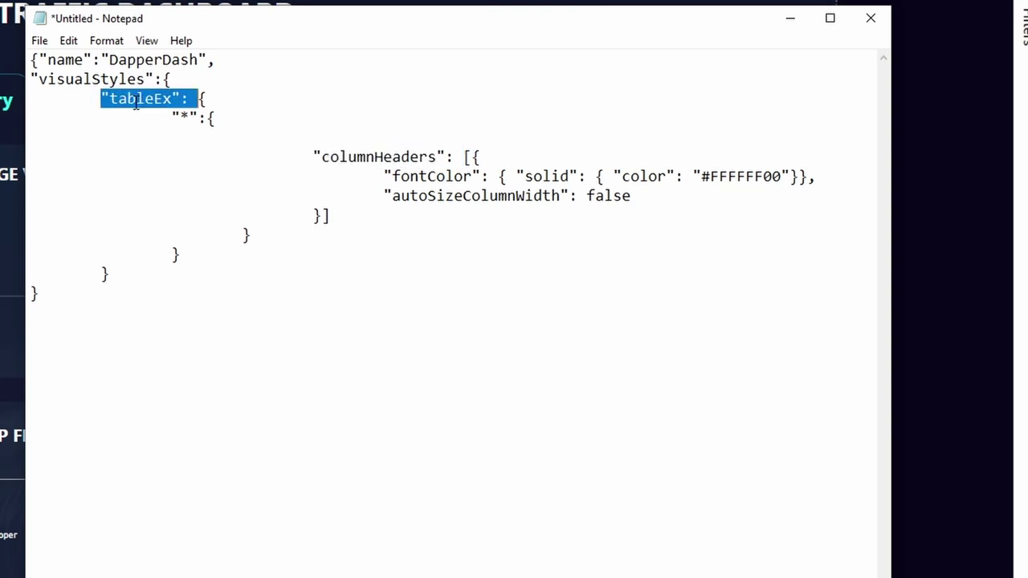
double_click(432, 177)
drag(701, 177, 787, 178)
click(779, 246)
drag(701, 177, 784, 178)
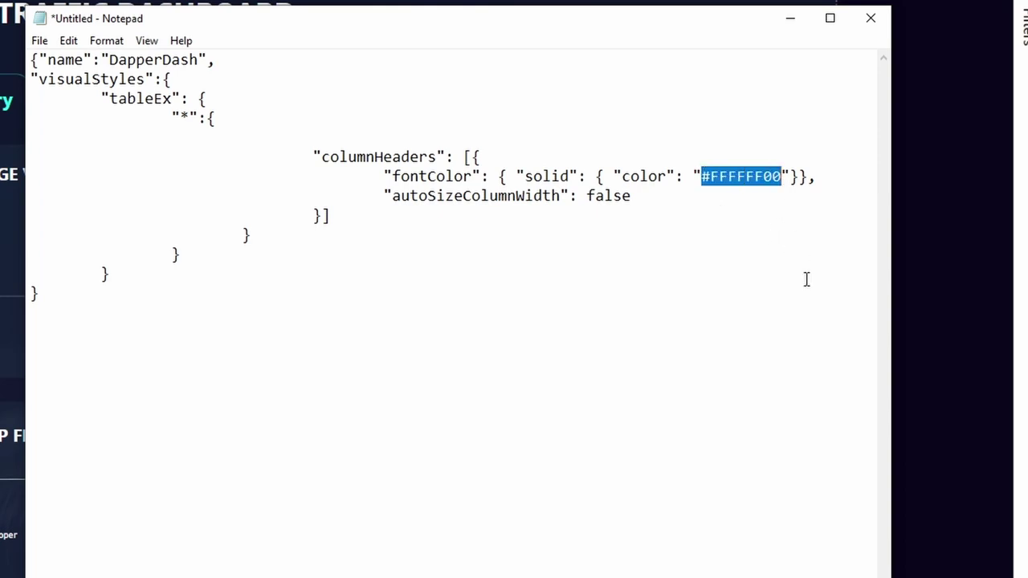
click(565, 255)
Step: Save the theme text as theme.json in the NewPBITutorial folder with file type All Files, overwriting the existing file
click(40, 44)
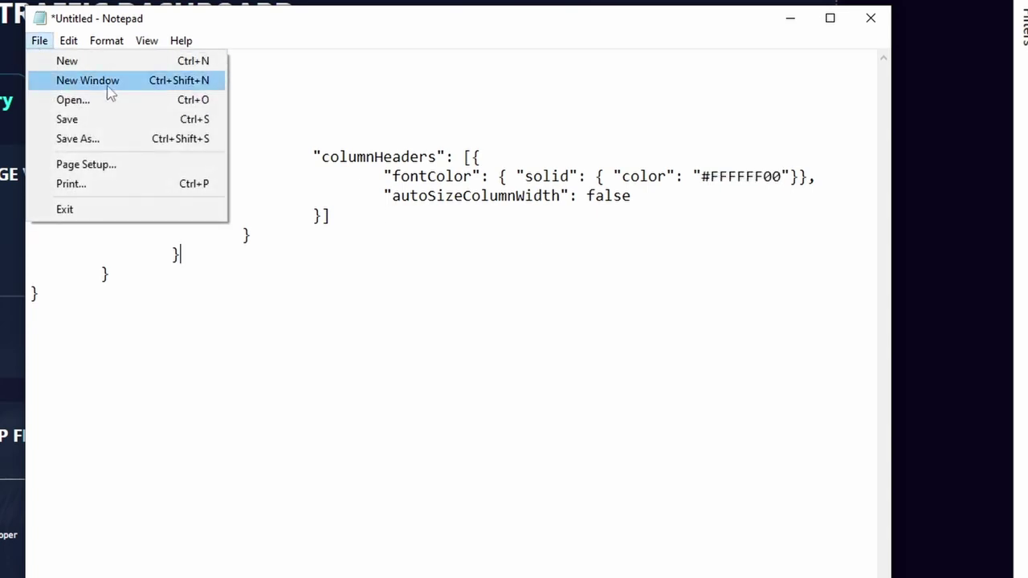
click(101, 131)
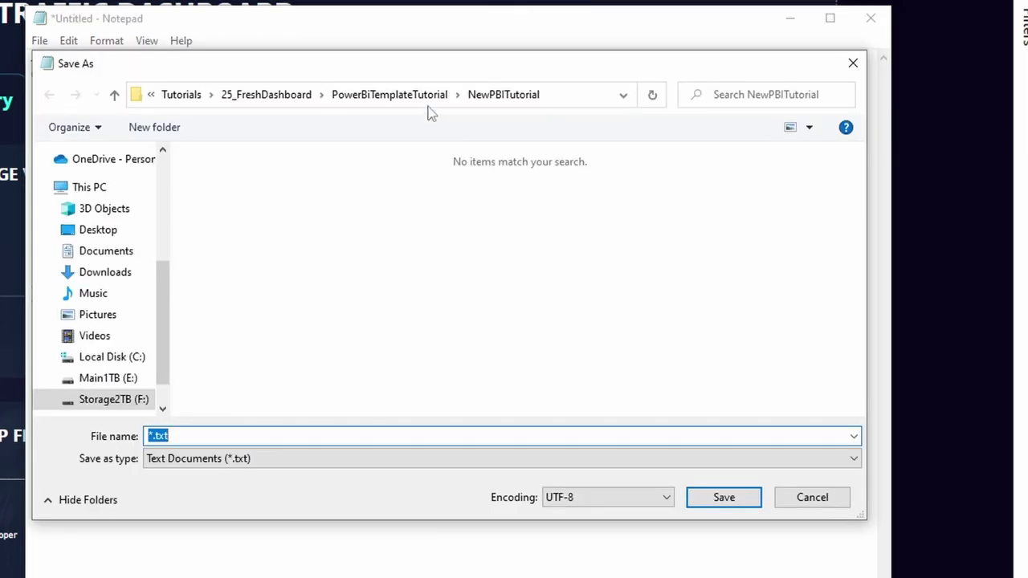
click(227, 460)
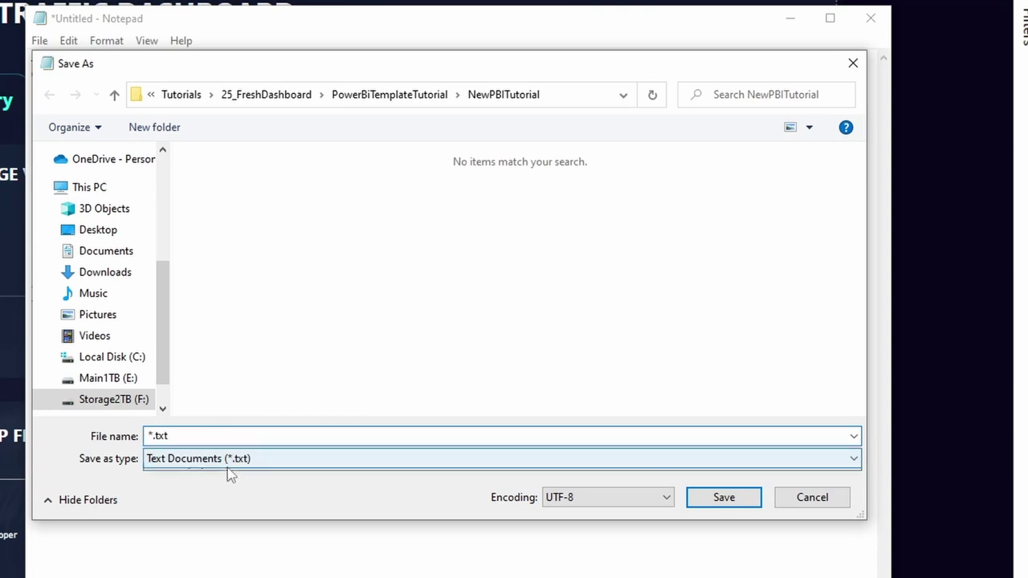
click(195, 489)
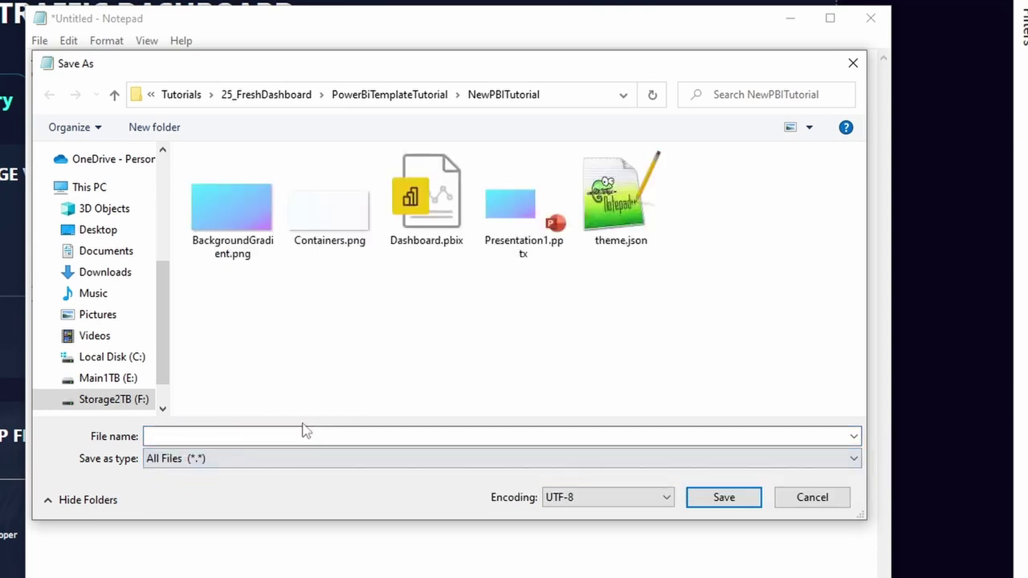
click(630, 218)
click(730, 500)
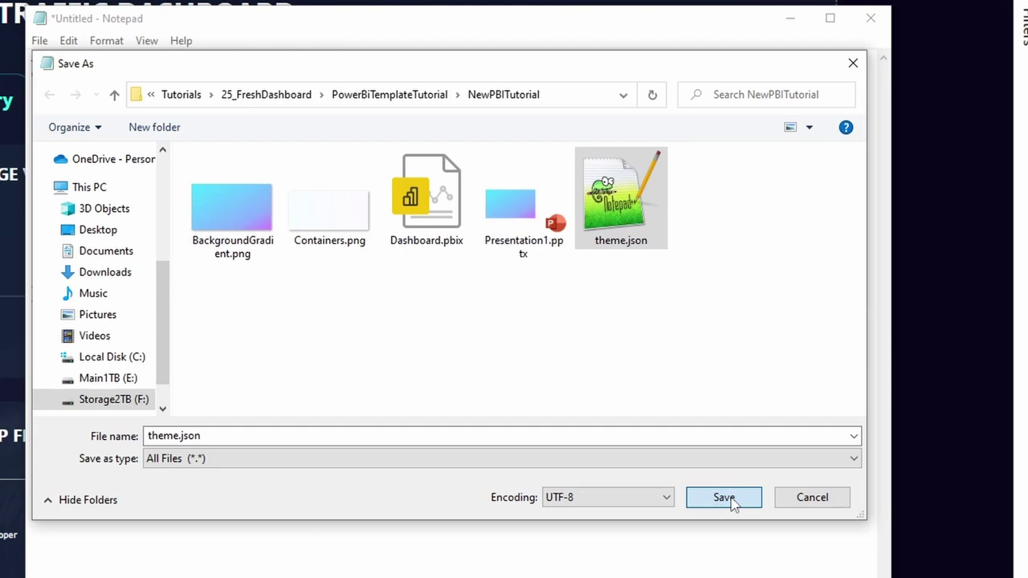
click(726, 498)
click(560, 282)
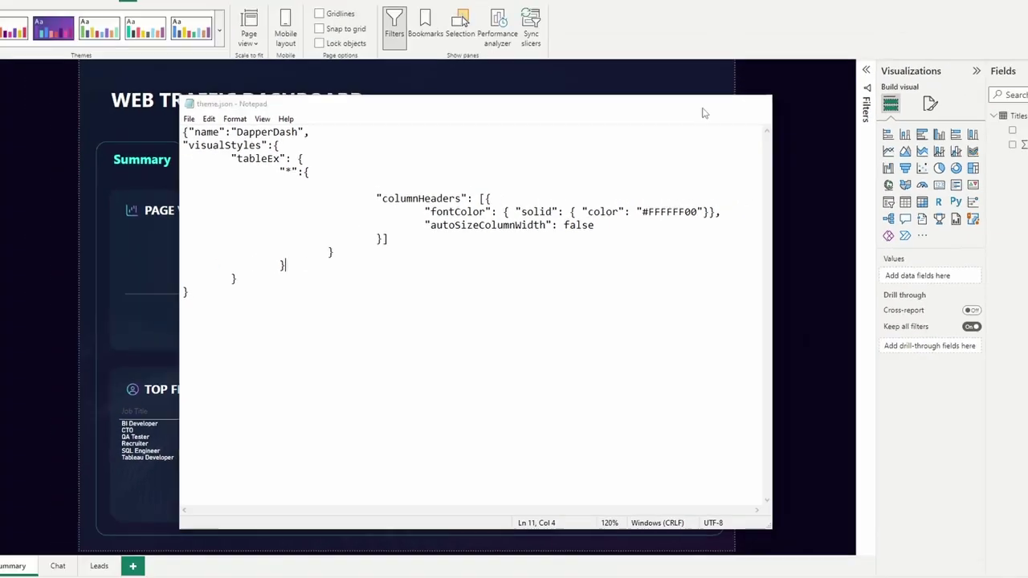
Step: Switch to Power BI Desktop and import theme.json from the NewPBITutorial folder as the report theme
click(791, 24)
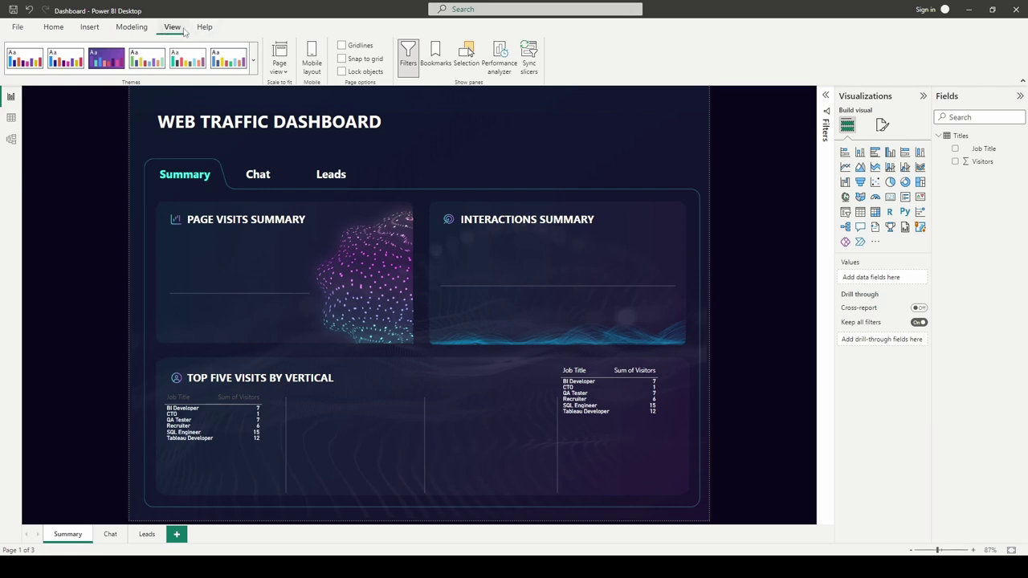
click(255, 66)
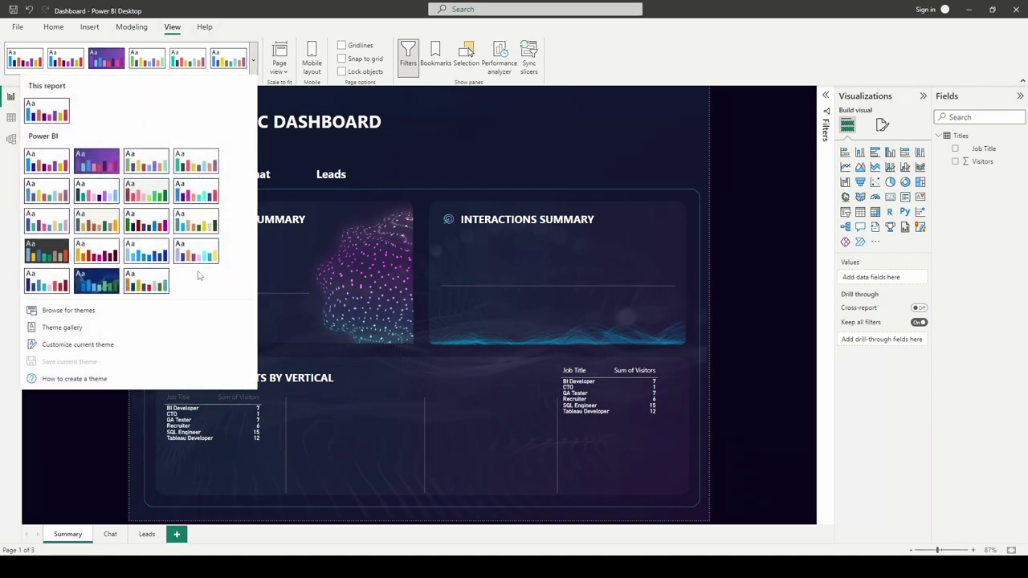
click(79, 311)
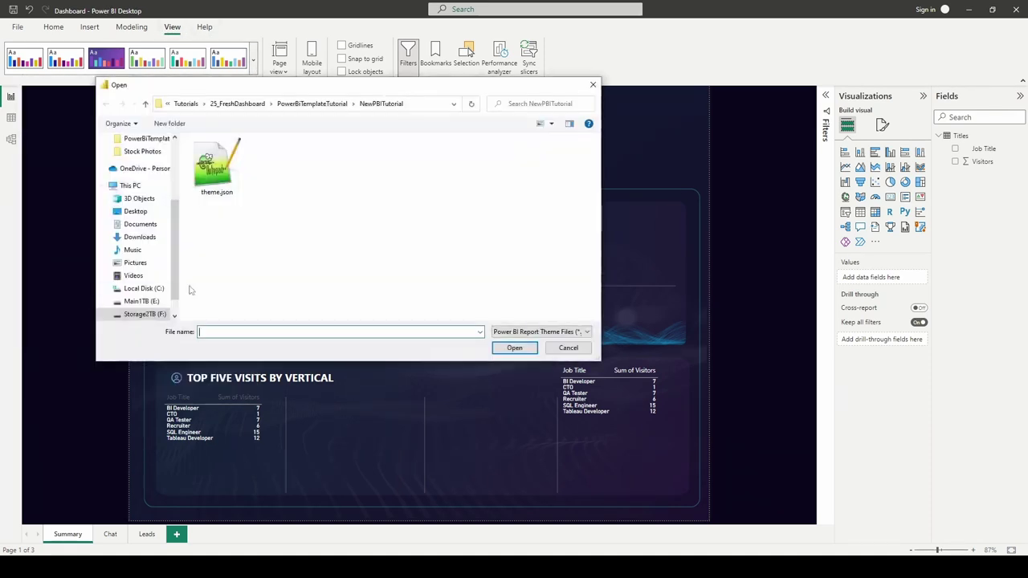
click(223, 167)
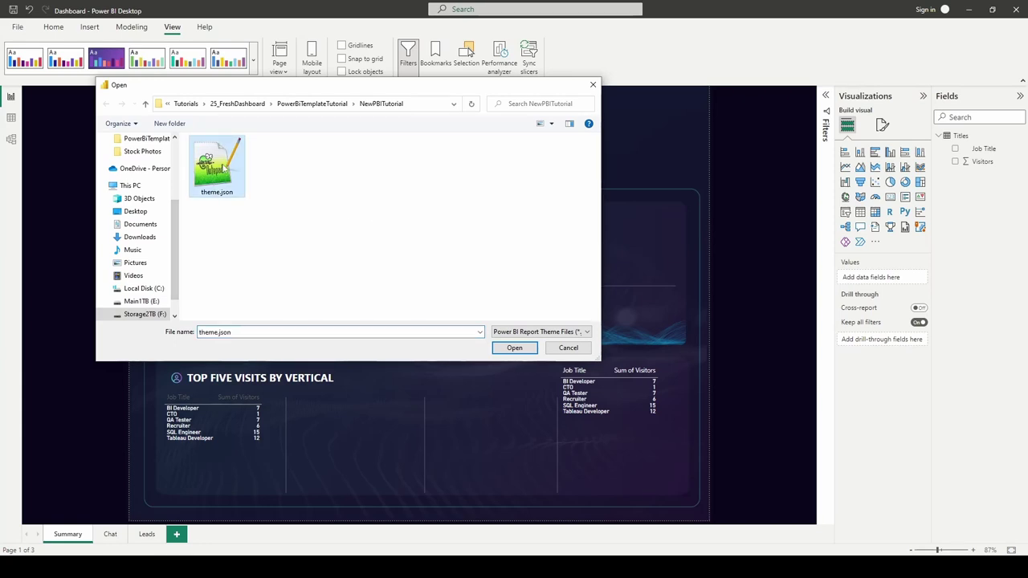
click(514, 348)
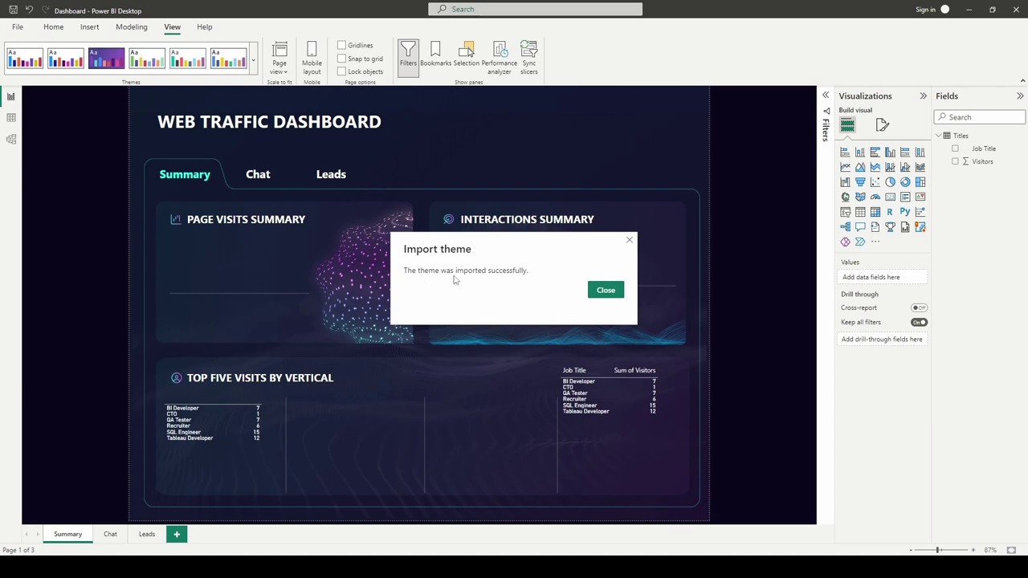
click(608, 292)
Step: Move the white-header duplicate table into the card's second column, and delete it from the page
click(605, 420)
drag(605, 420, 362, 463)
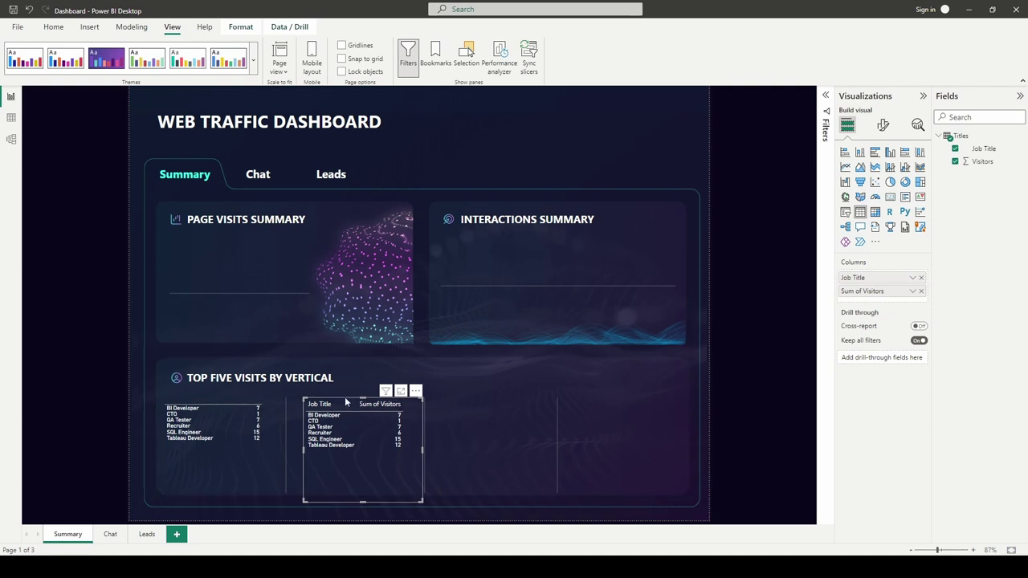
key(Delete)
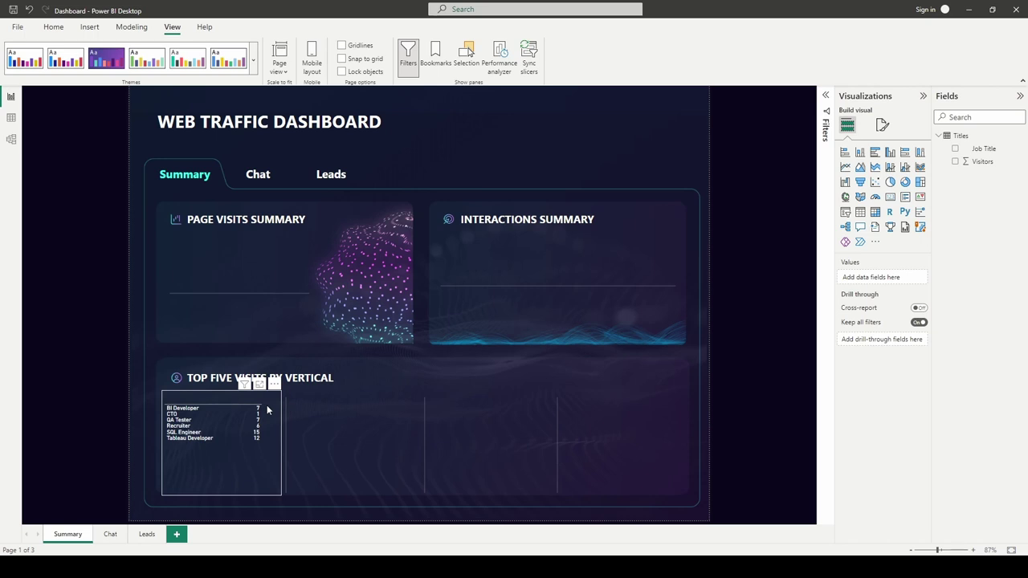
Step: In Notepad, add a grid block with outlineColor #FFFFFF00 after the columnHeaders block in theme.json
key(alt+Tab)
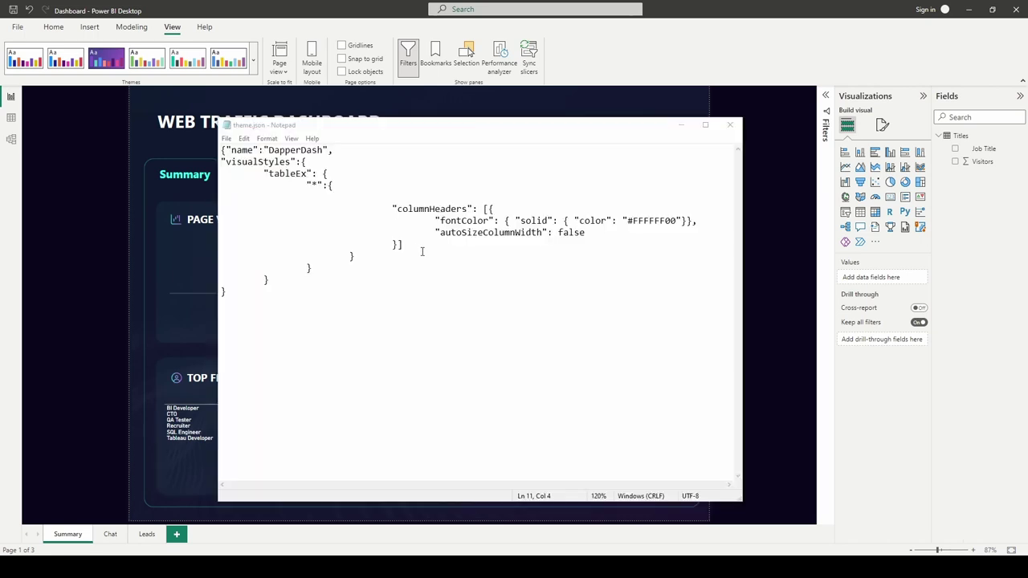
click(419, 249)
text(,)
key(Return)
key(ctrl+v)
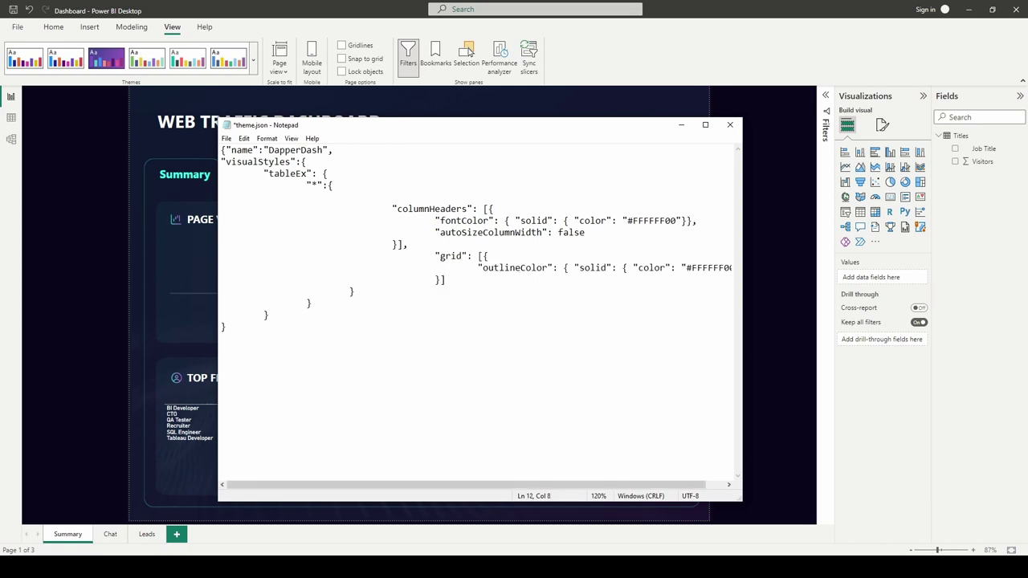
double_click(490, 267)
click(688, 267)
drag(688, 267, 729, 270)
click(523, 340)
Step: Save the edited theme.json and close Notepad
click(227, 139)
click(241, 184)
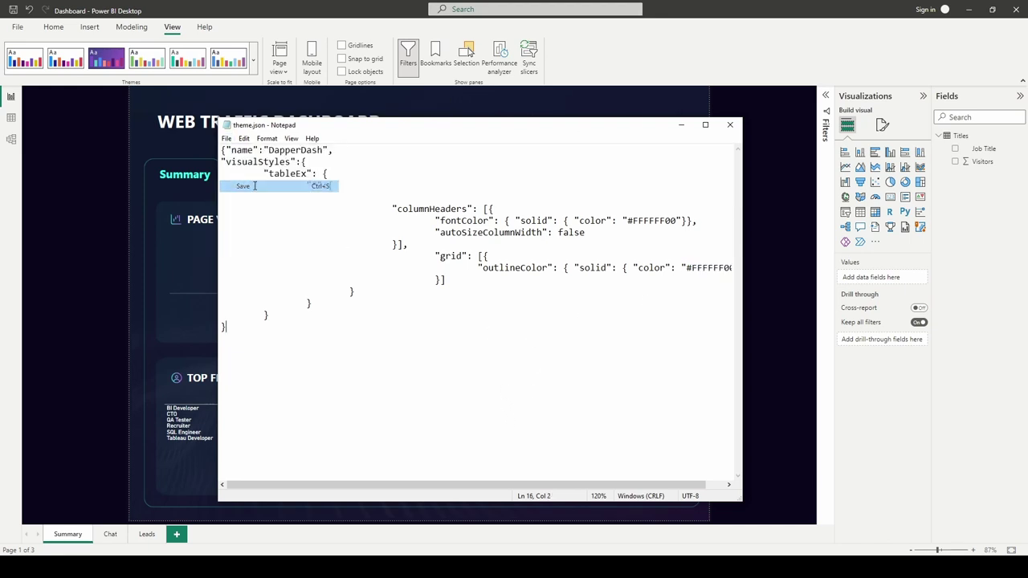
click(729, 125)
Step: Import the updated theme.json with the grid outline setting into the Power BI report
click(254, 66)
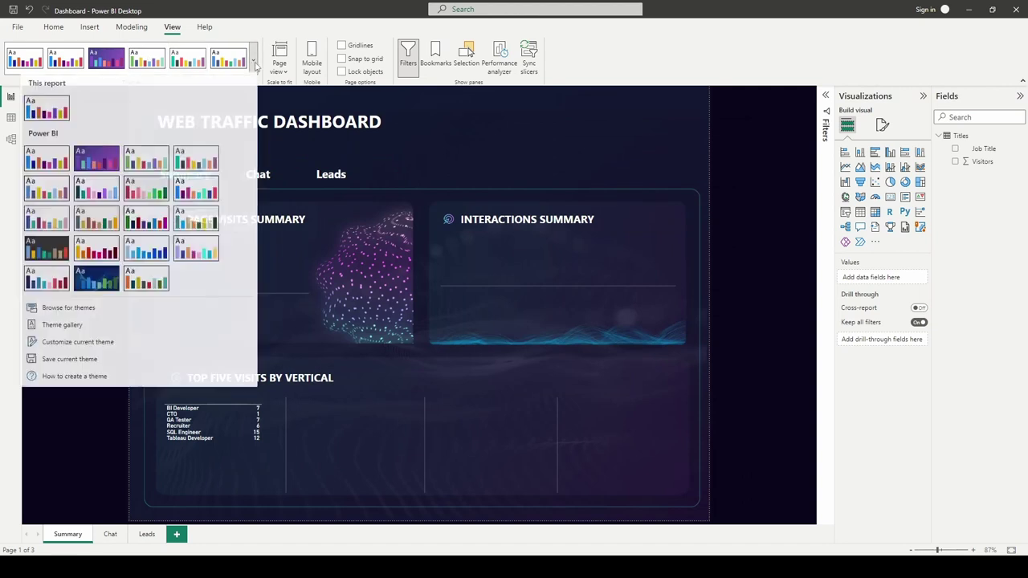
click(100, 310)
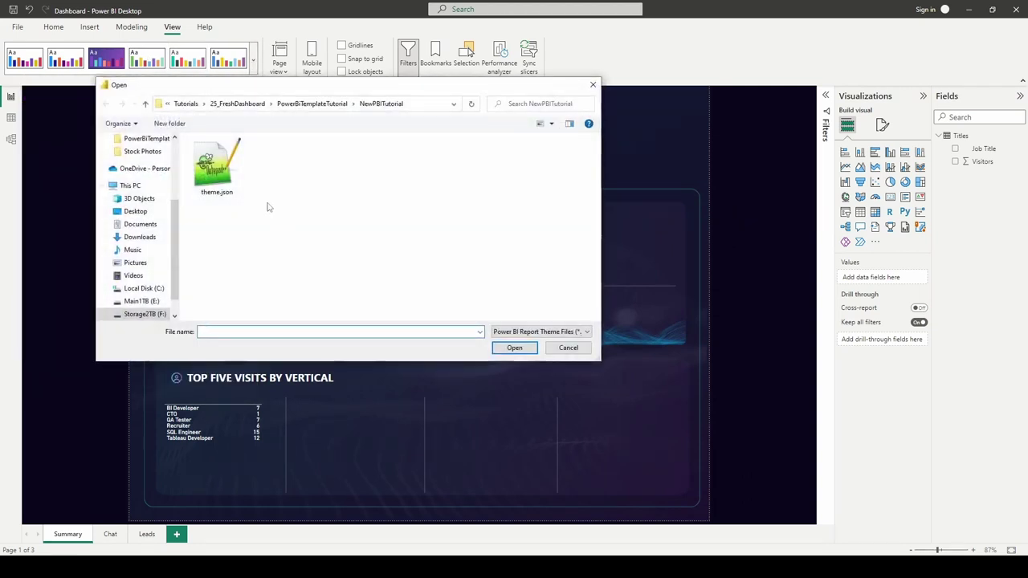
click(217, 169)
click(515, 348)
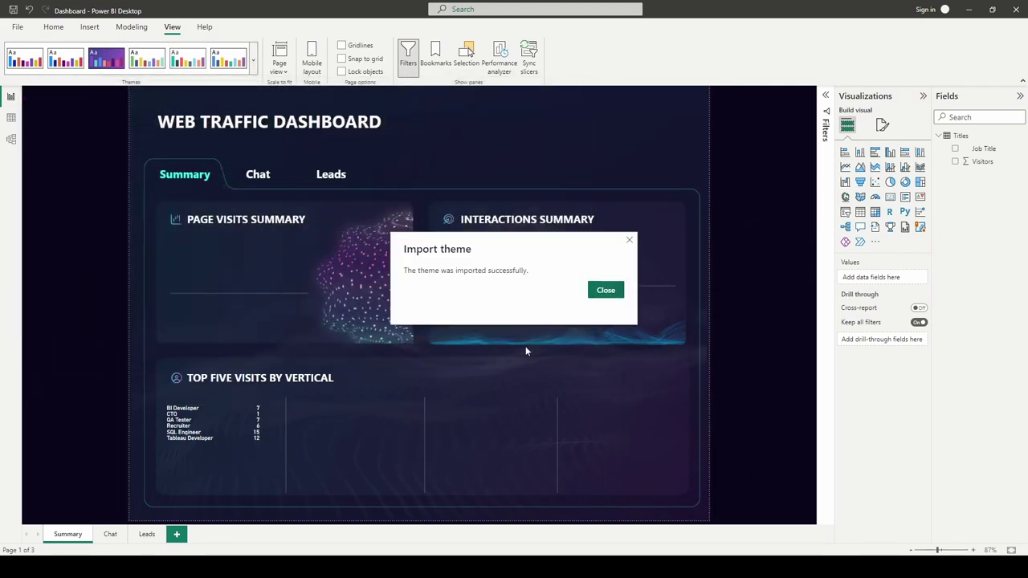
click(605, 290)
Step: Widen the Job Title column of the remaining table so the visitor values reach the table's right edge
click(213, 413)
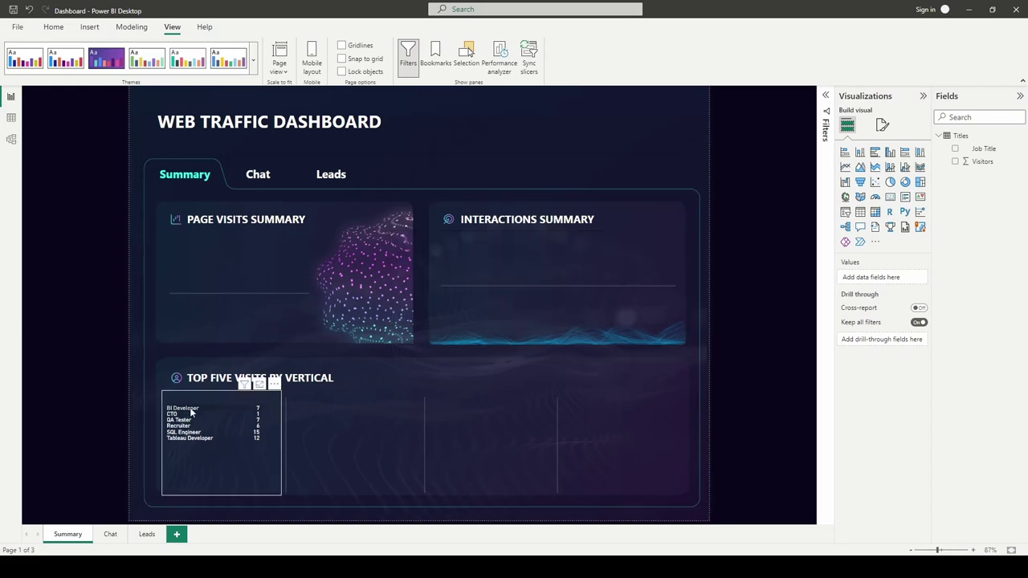
click(430, 458)
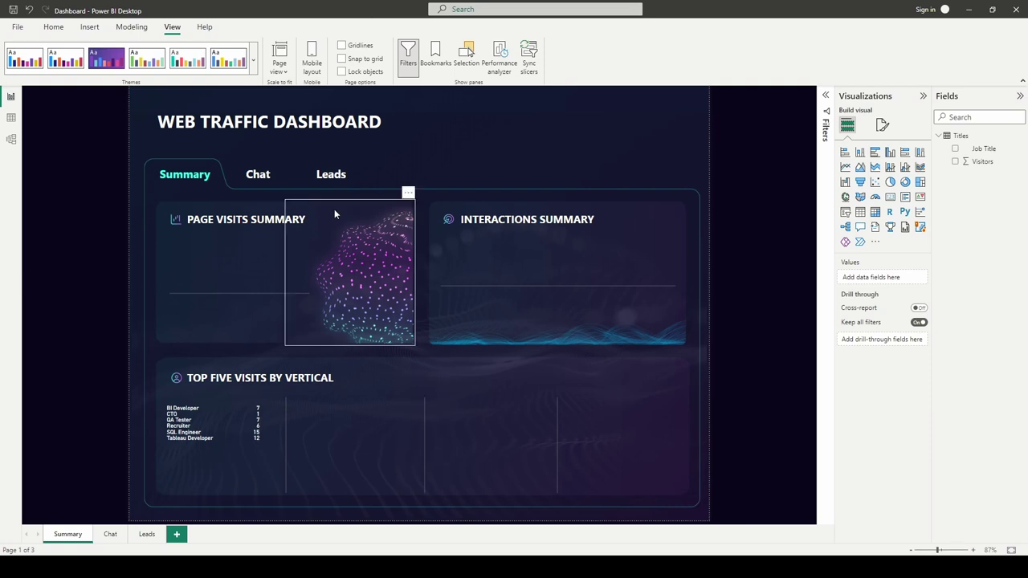
click(244, 454)
click(240, 455)
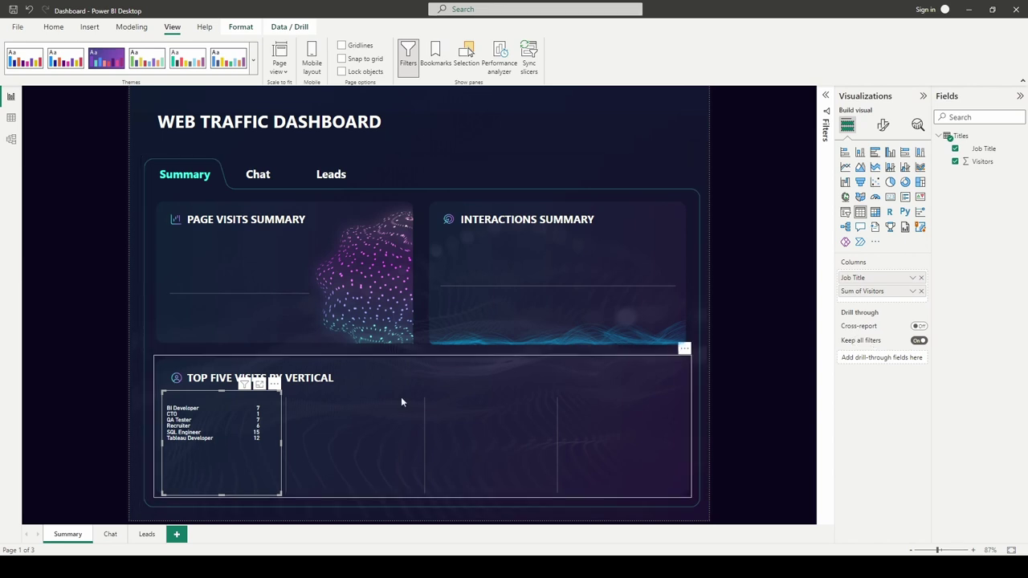
drag(215, 399, 239, 402)
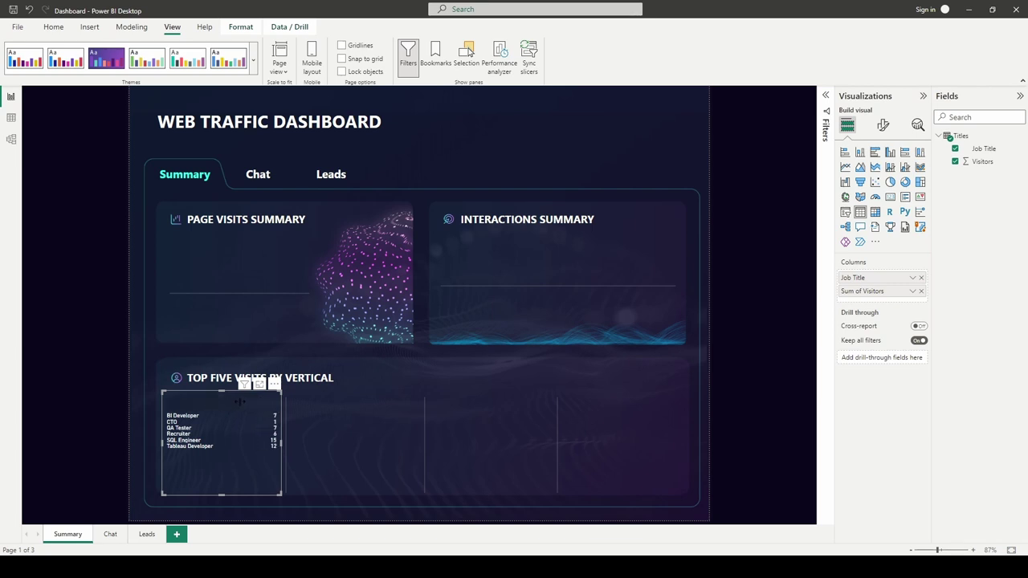
Step: Turn off text wrap for the table's column headers and set their font size to 8
click(883, 124)
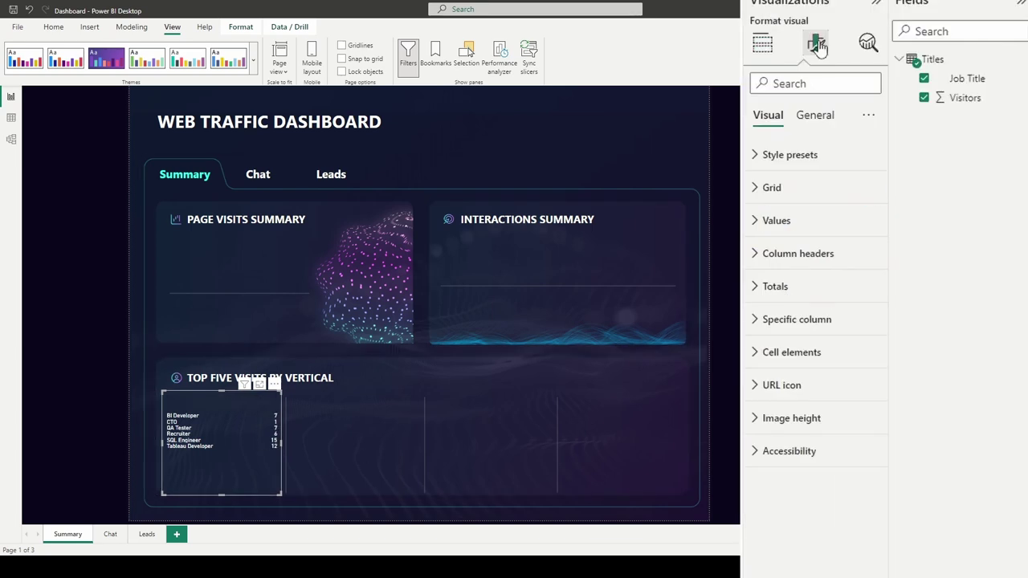
click(769, 256)
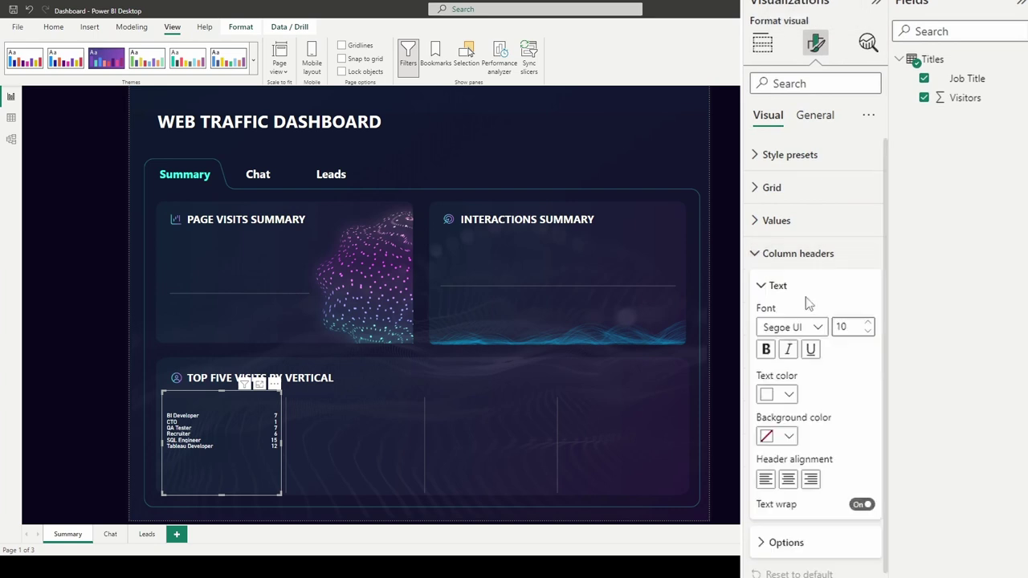
click(863, 506)
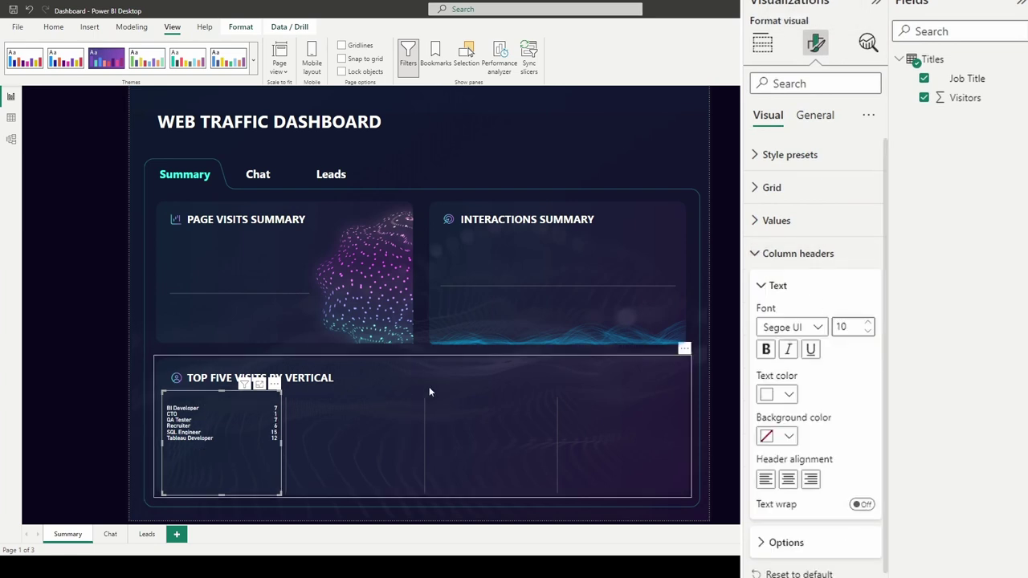
click(869, 331)
click(868, 332)
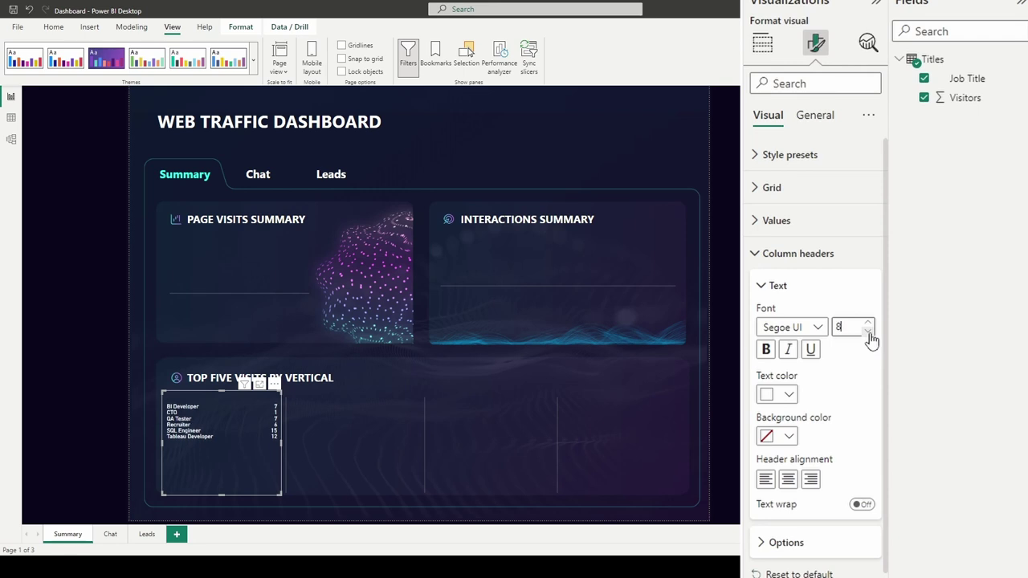
click(764, 291)
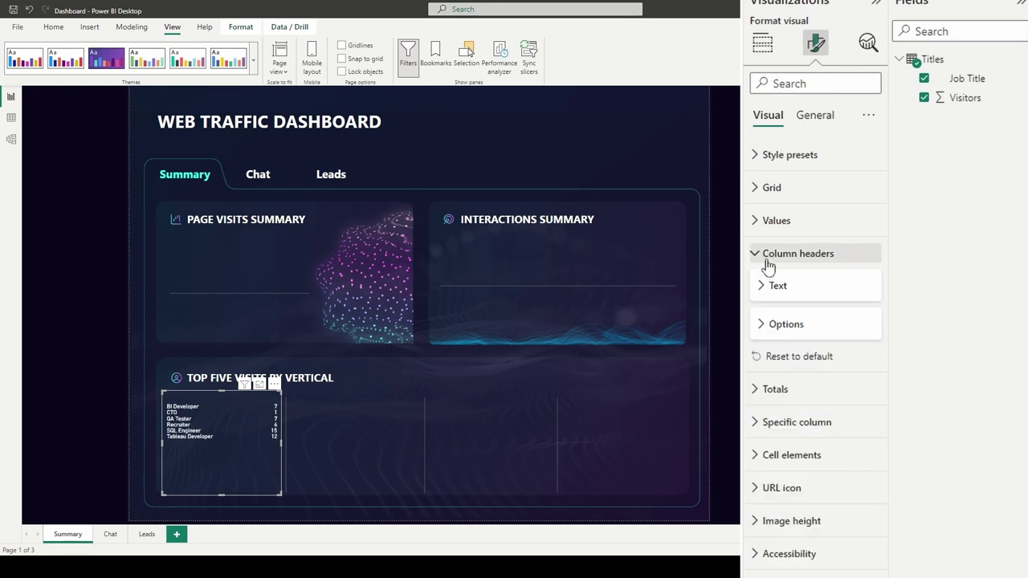
click(768, 259)
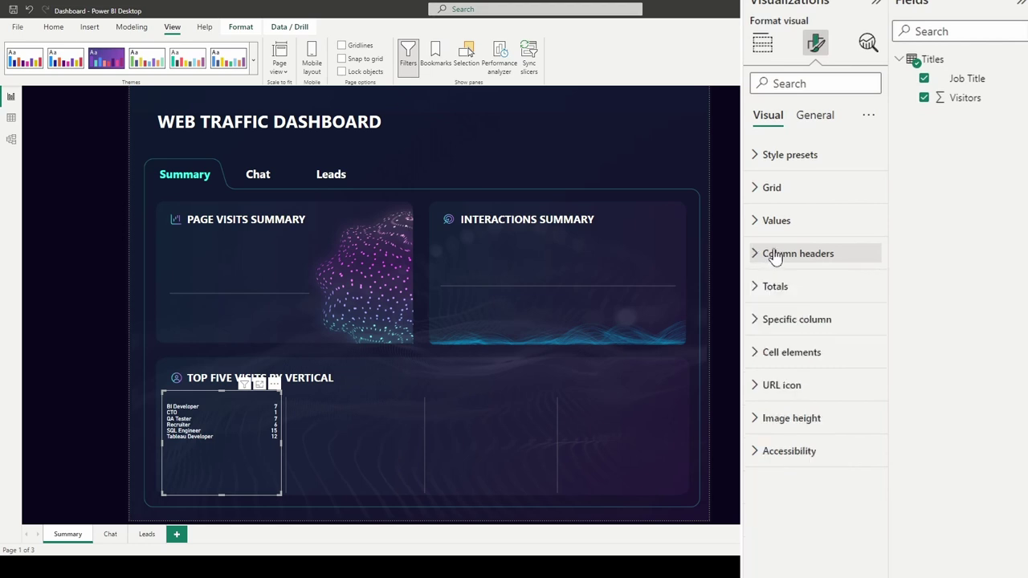
Step: Set the job title table's row padding to 6 and sort its rows by visitors in descending order
click(765, 192)
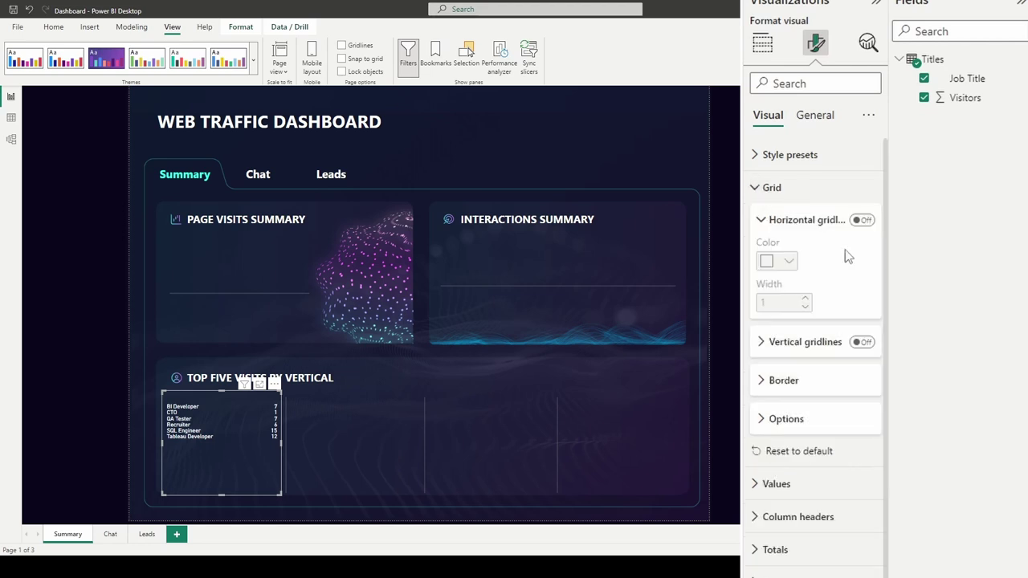
click(763, 221)
click(763, 337)
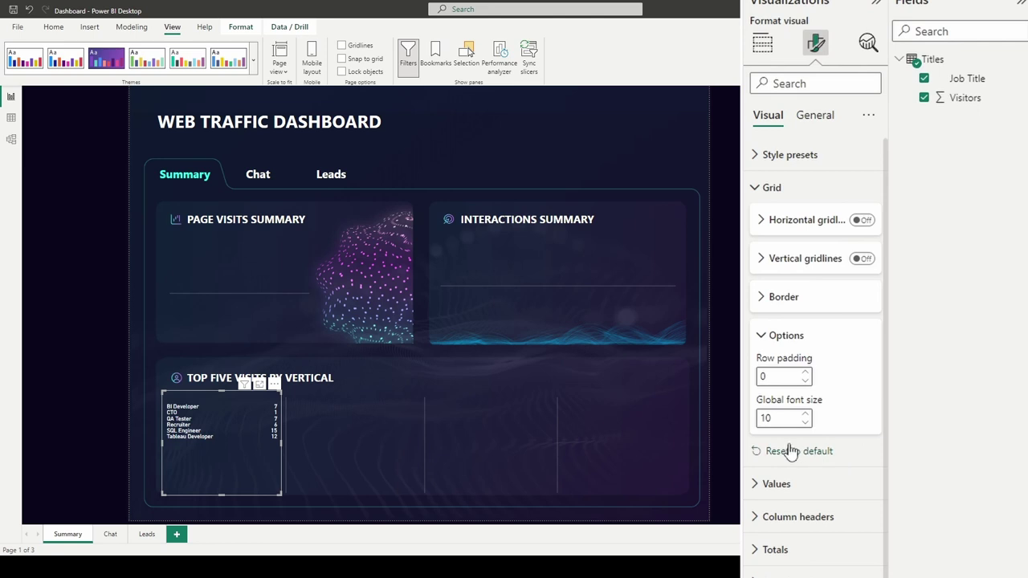
click(806, 372)
click(806, 373)
click(806, 372)
click(805, 373)
click(806, 372)
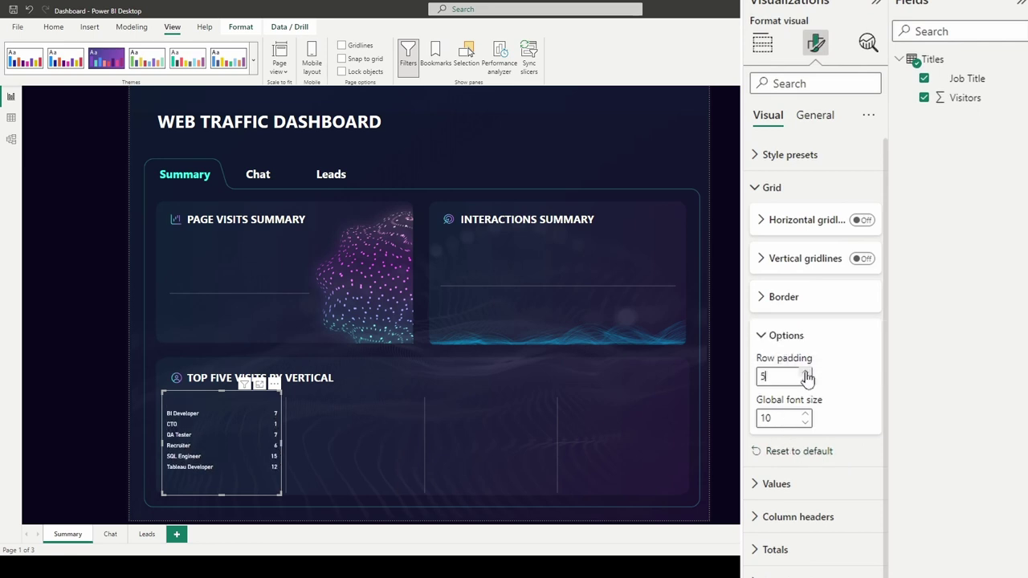
click(806, 373)
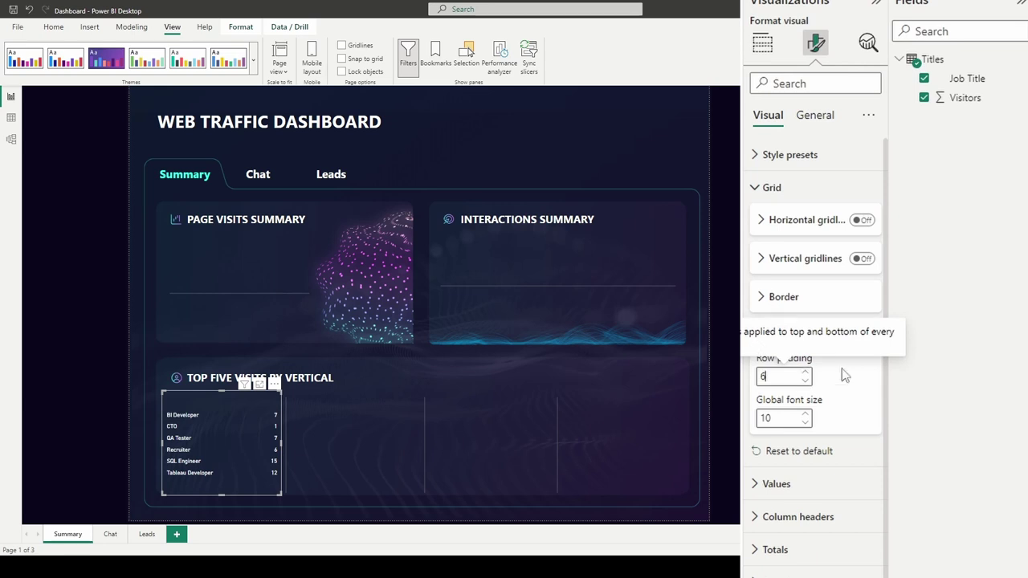
click(776, 337)
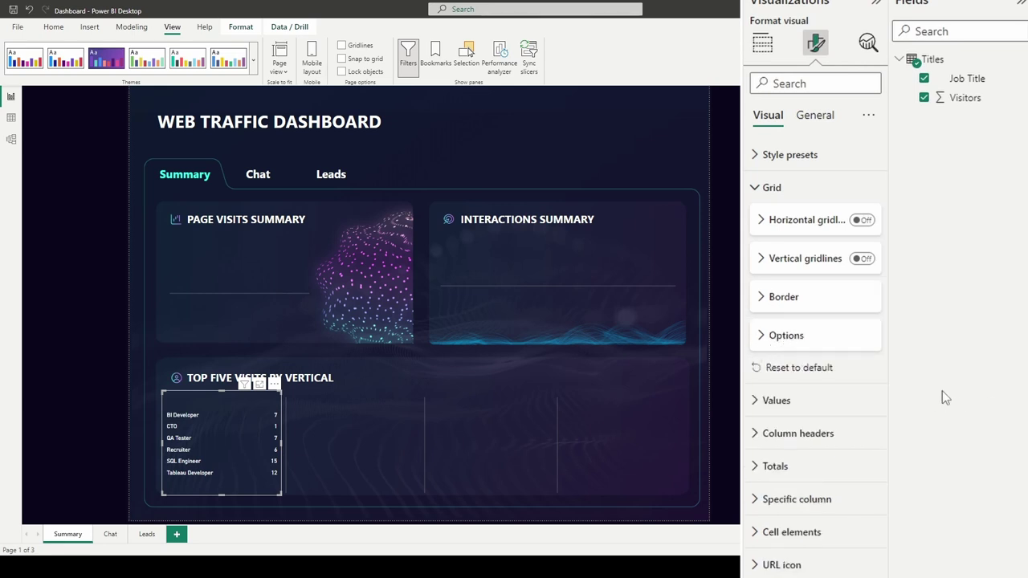
click(248, 403)
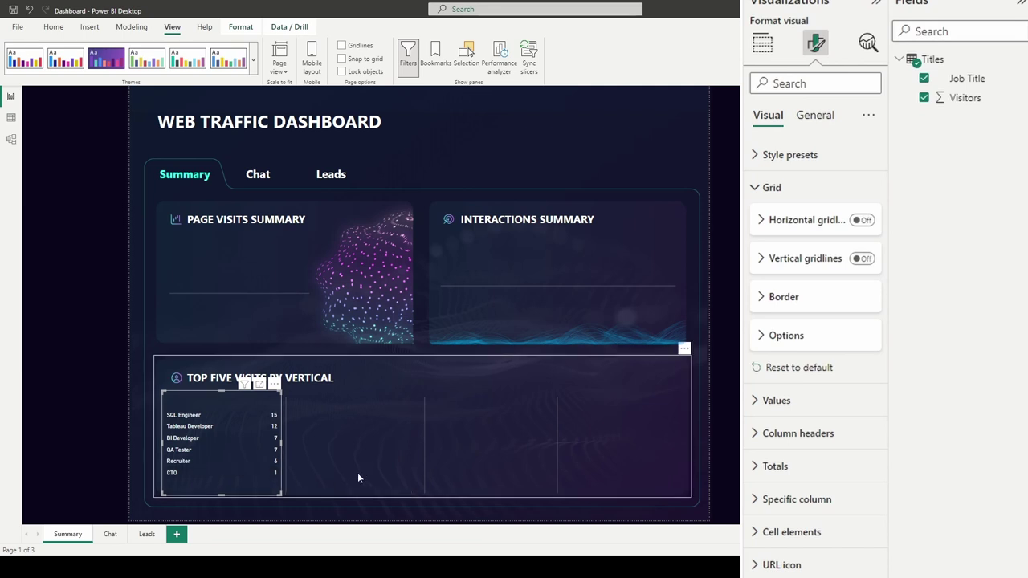
Step: Check the MarketingRequest.PNG mockup, return to Power BI Desktop and insert a text box on the Summary page
key(alt+Tab)
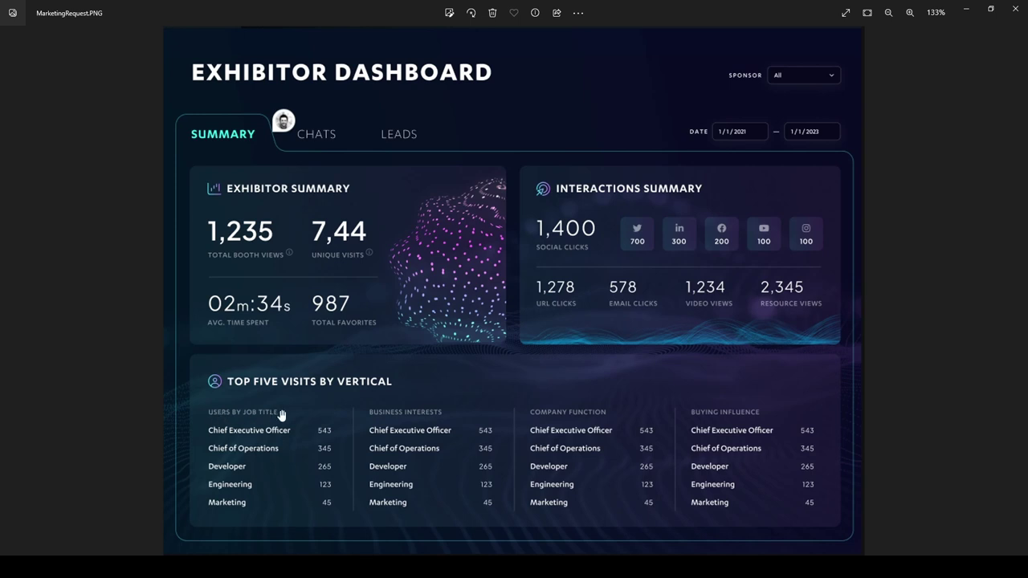
click(966, 9)
click(752, 299)
click(89, 26)
click(350, 63)
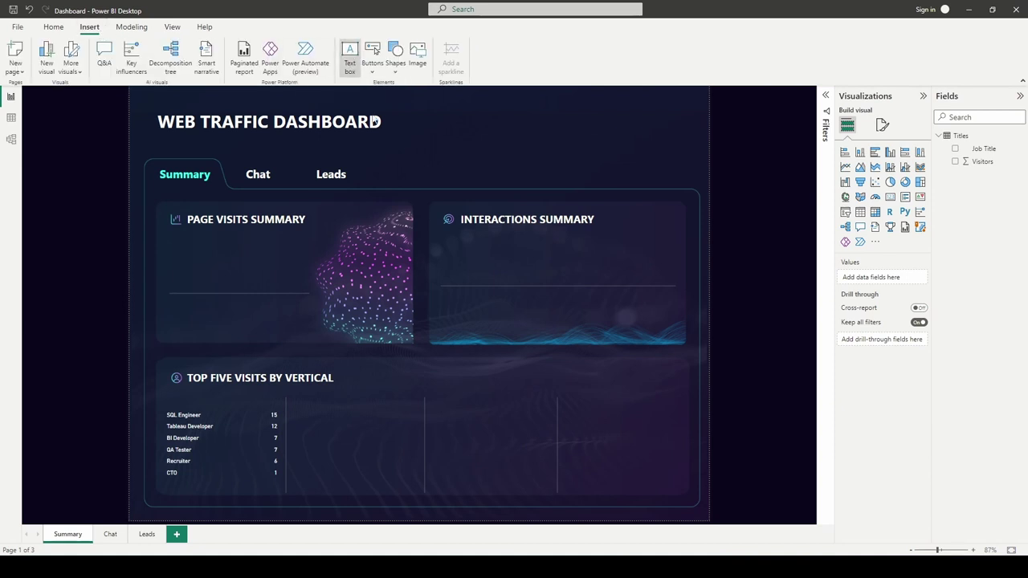
drag(233, 136, 376, 362)
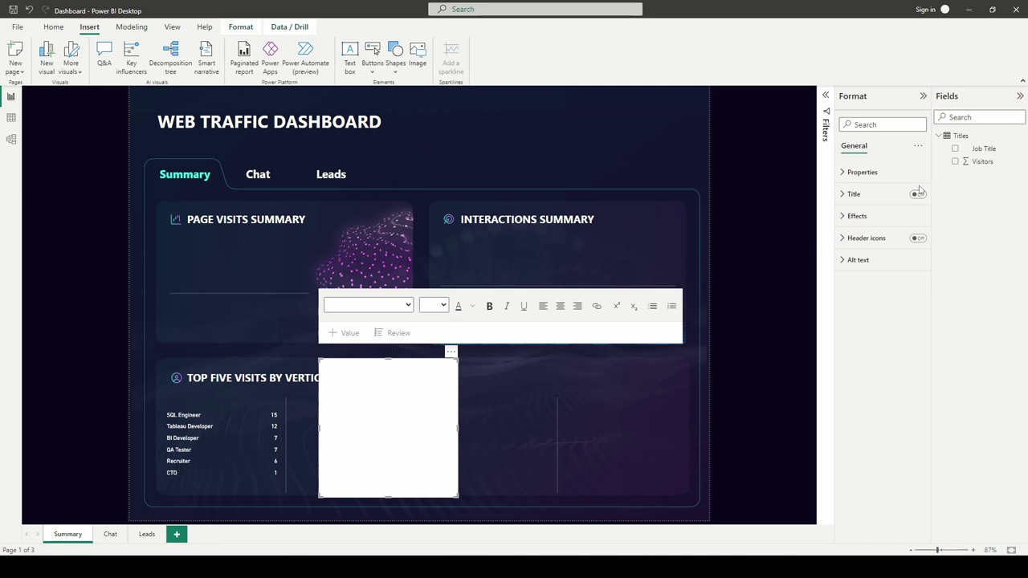
Step: Turn off the background of the new text box
click(857, 215)
click(912, 236)
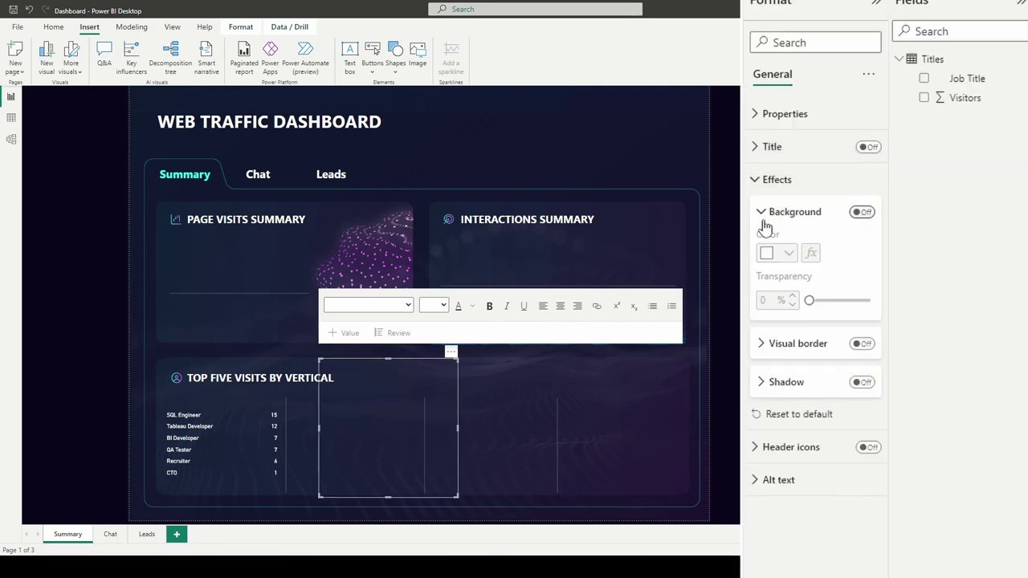
click(763, 213)
click(757, 179)
Step: Turn on the text box's title and set its text to "PAGE VISITORS BY TITLE"
click(757, 147)
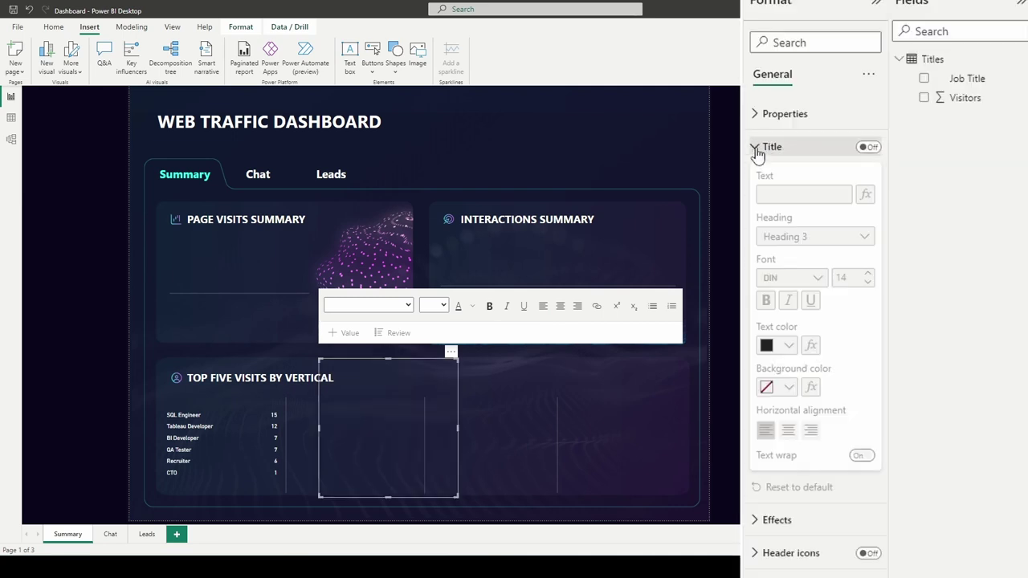
click(866, 151)
click(785, 194)
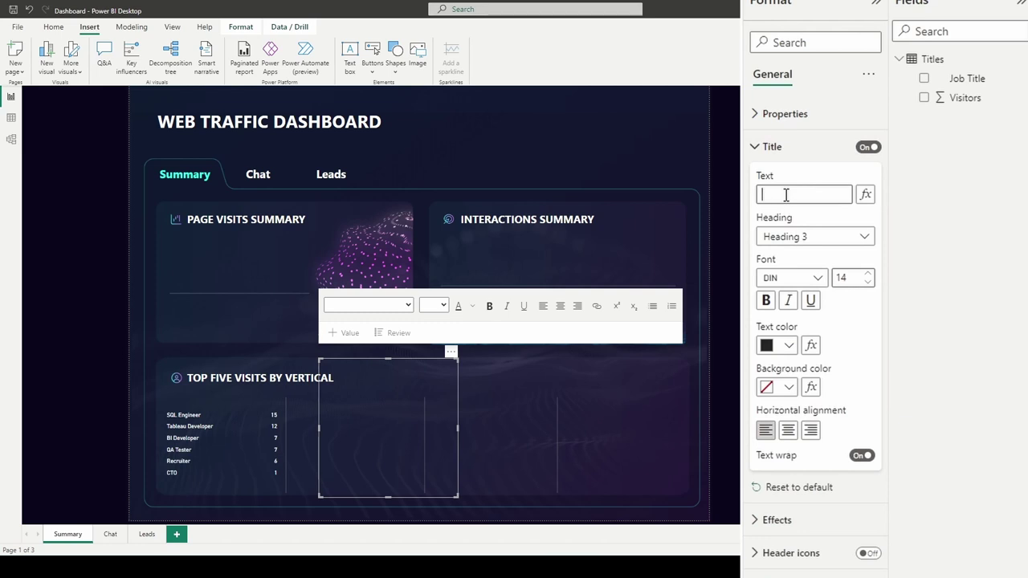
text(Page)
text(AGE)
text( VISITORS )
text(BY )
text(TITLE)
key(Return)
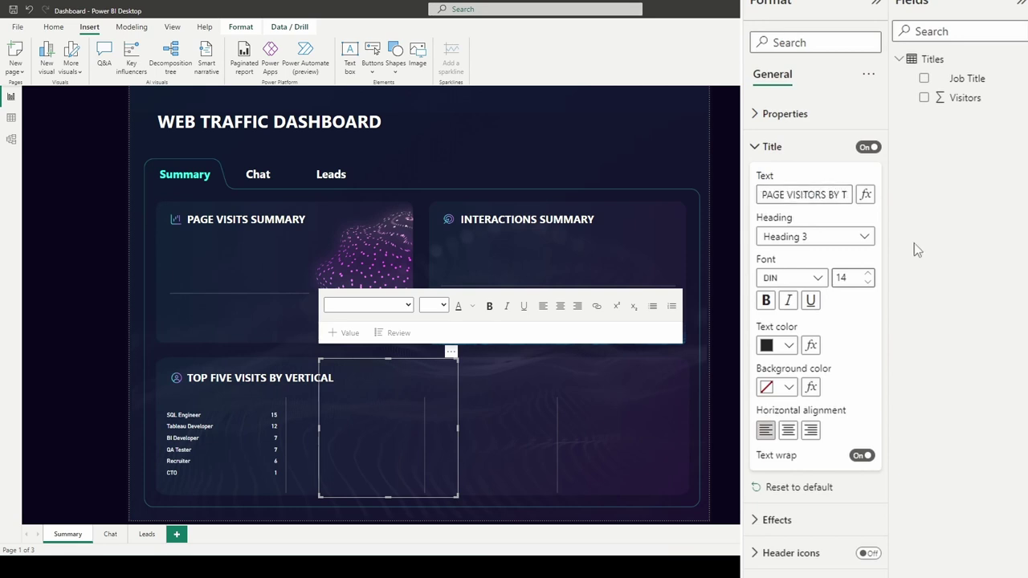
Step: Set the text box title's font to Segoe UI at size 12
click(820, 280)
scroll(838, 420, down, 5)
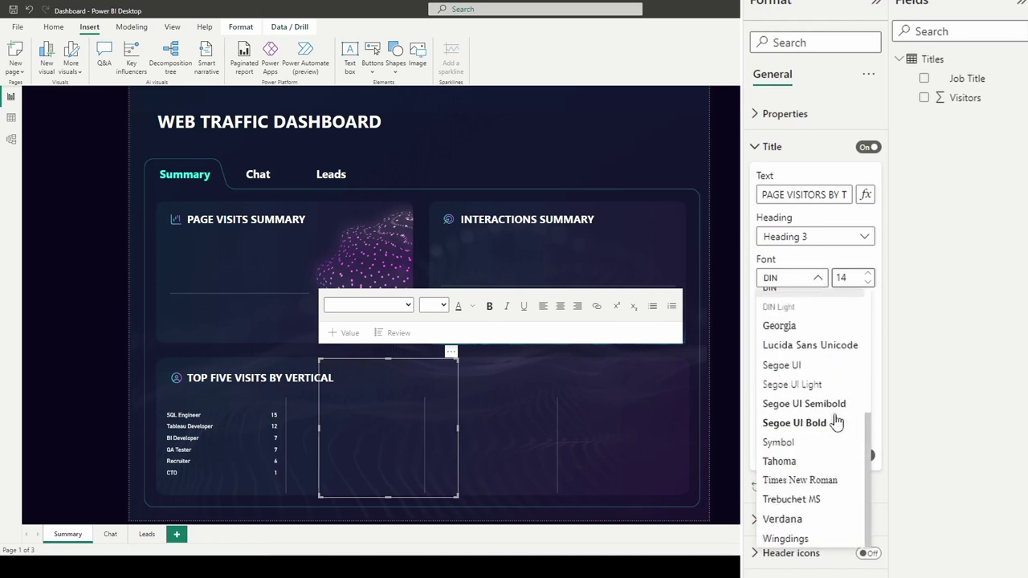
click(798, 366)
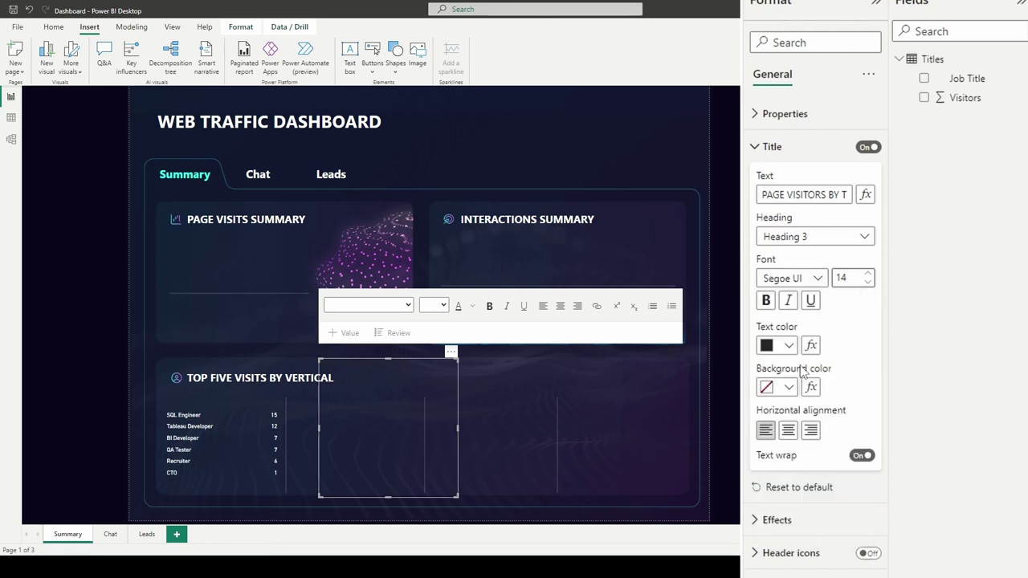
click(869, 283)
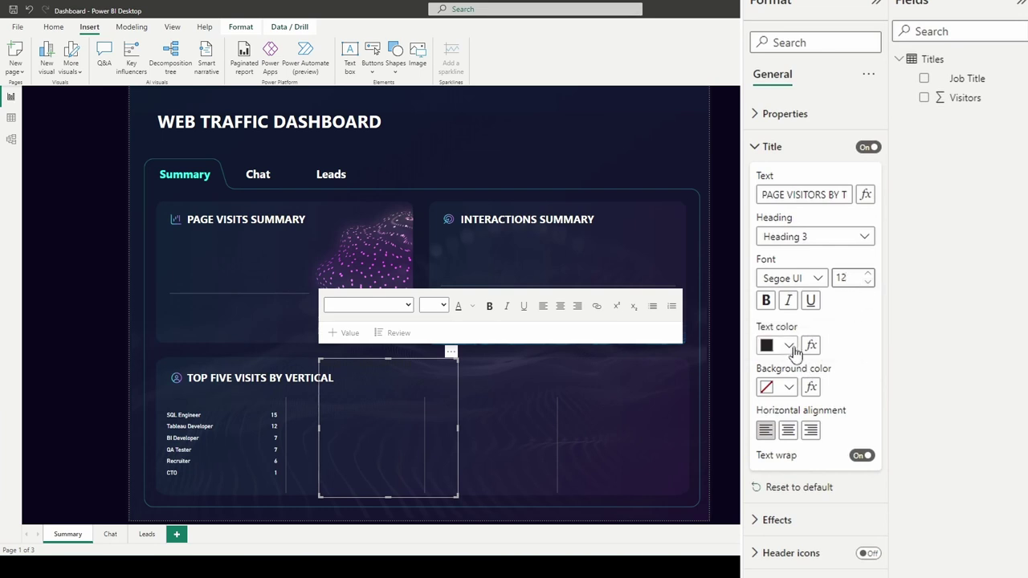
Step: Set the text box title's text color to the custom hex value #CCCCCC
click(790, 347)
click(777, 402)
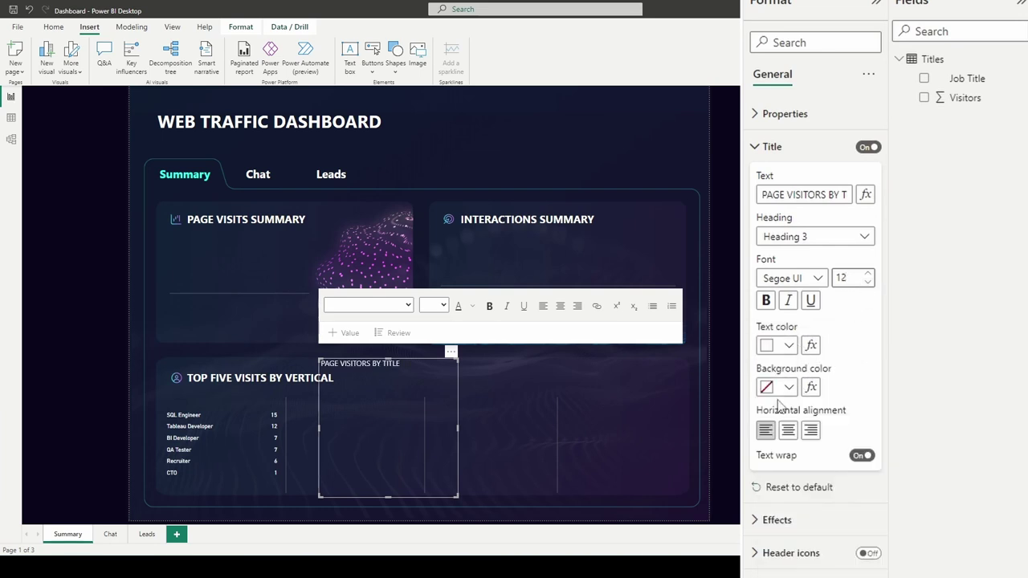
click(790, 351)
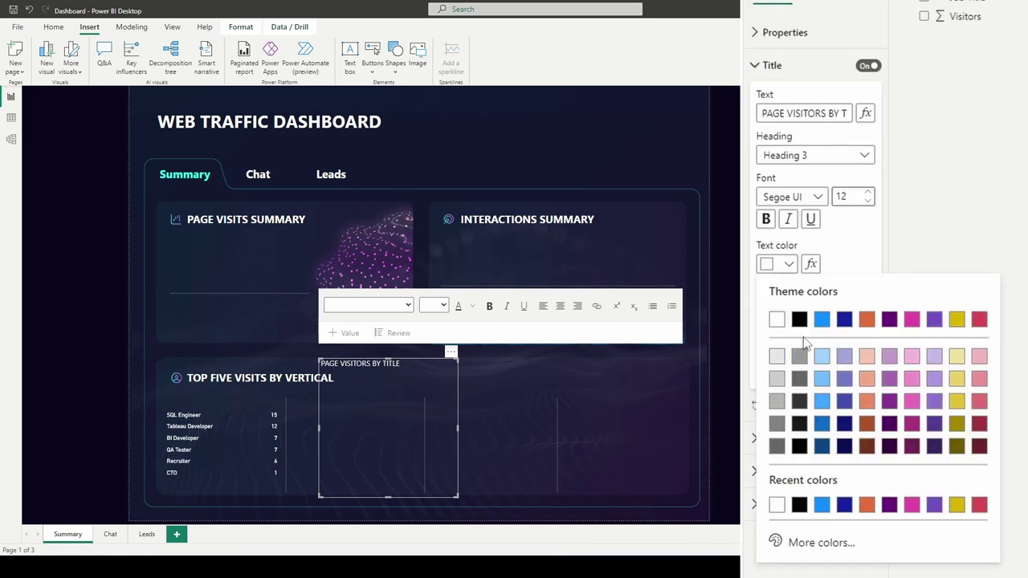
click(820, 544)
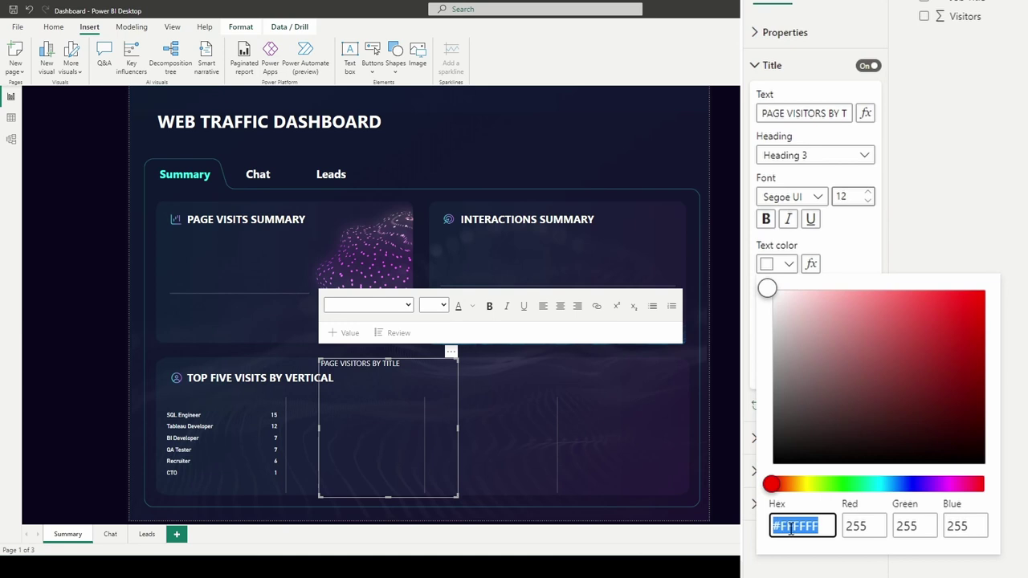
key(BackSpace)
text(#)
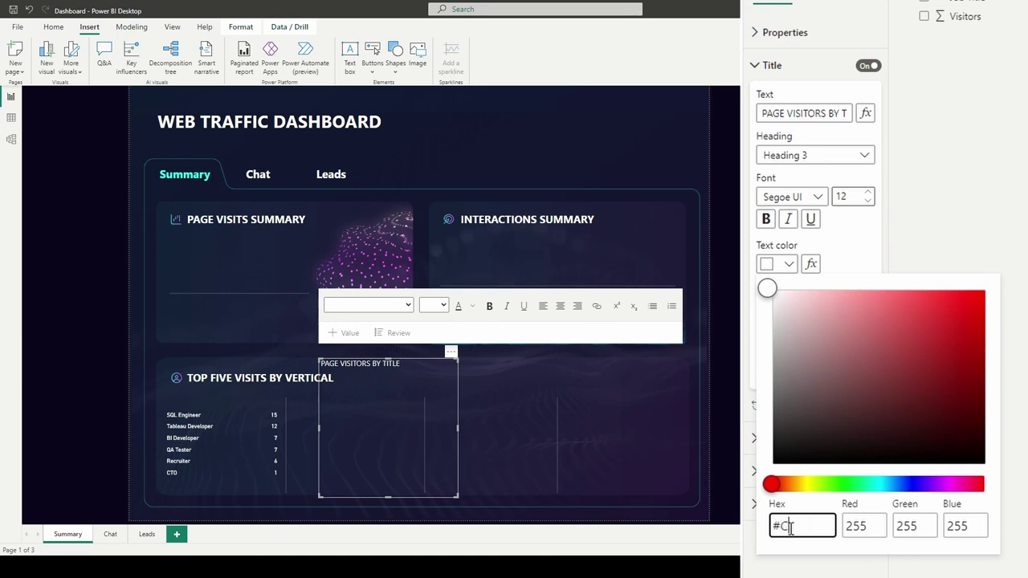
text(CCCCCC)
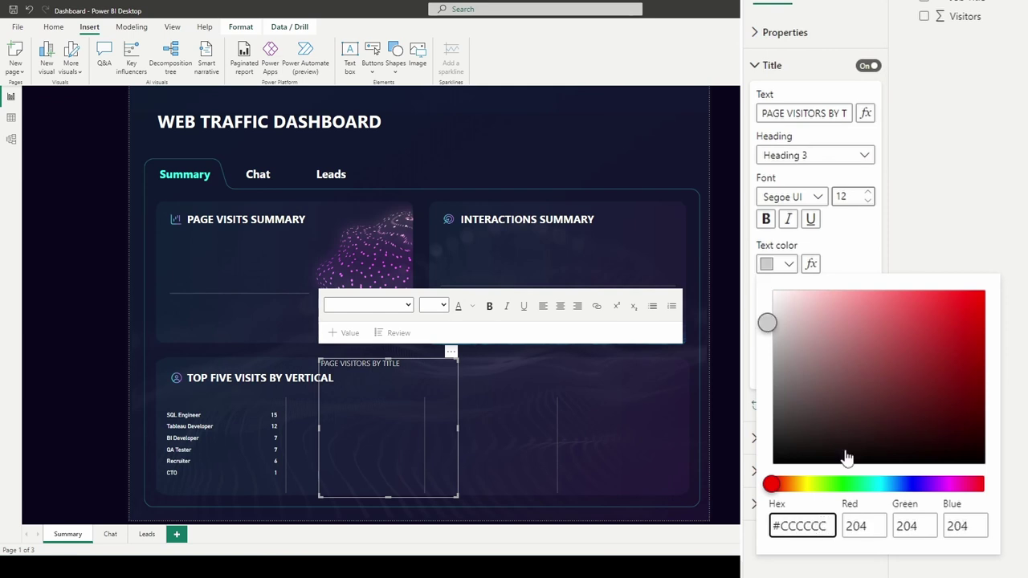
click(919, 233)
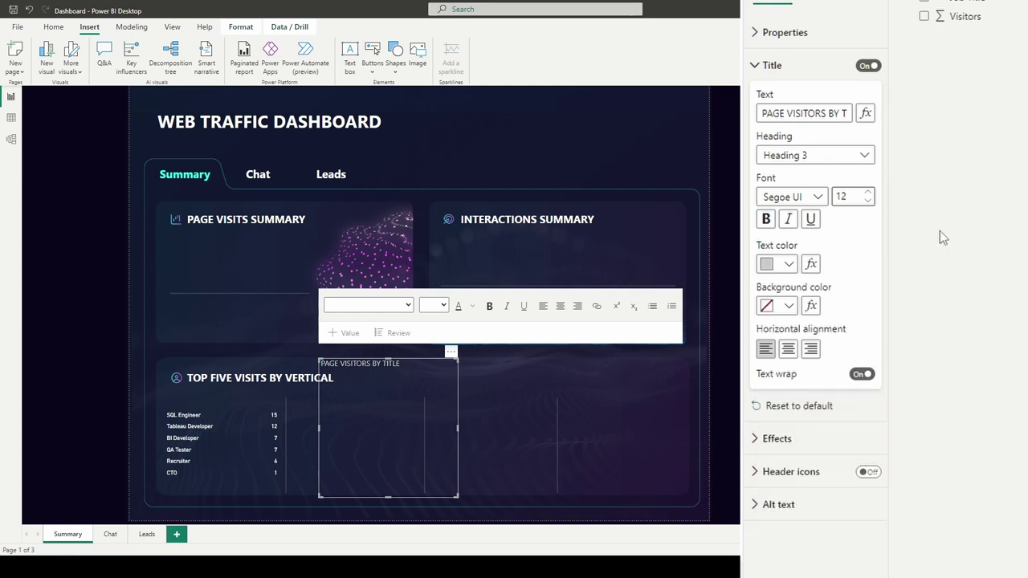
Step: Resize the title text box to a height of 28 and a width of 218
click(779, 33)
double_click(767, 106)
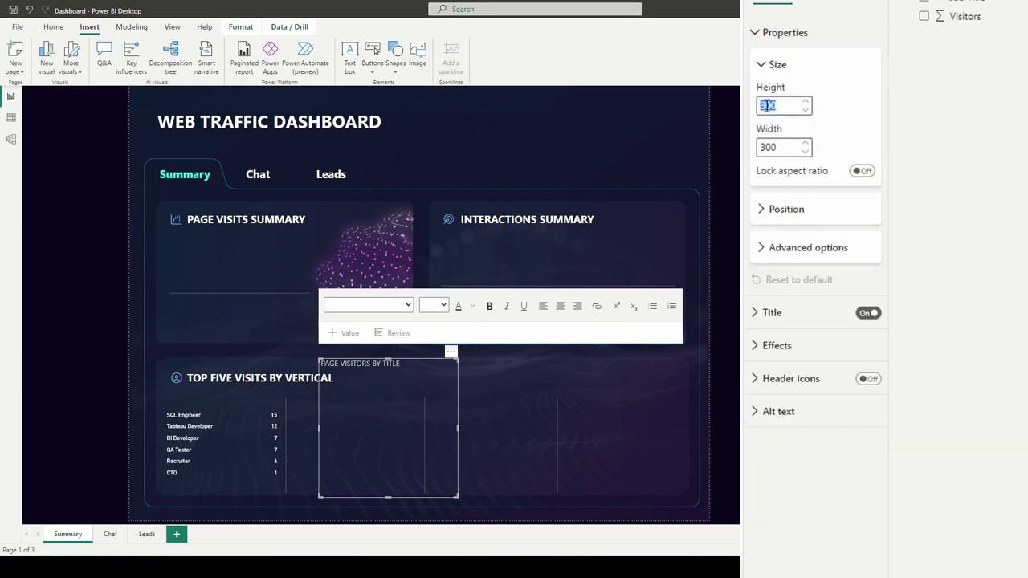
text(20)
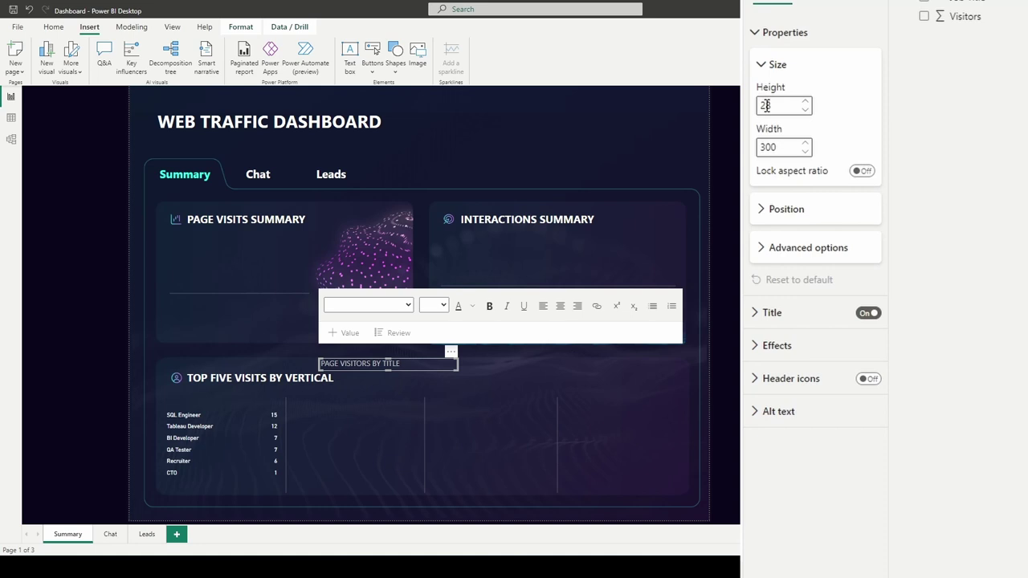
key(Tab)
text(218)
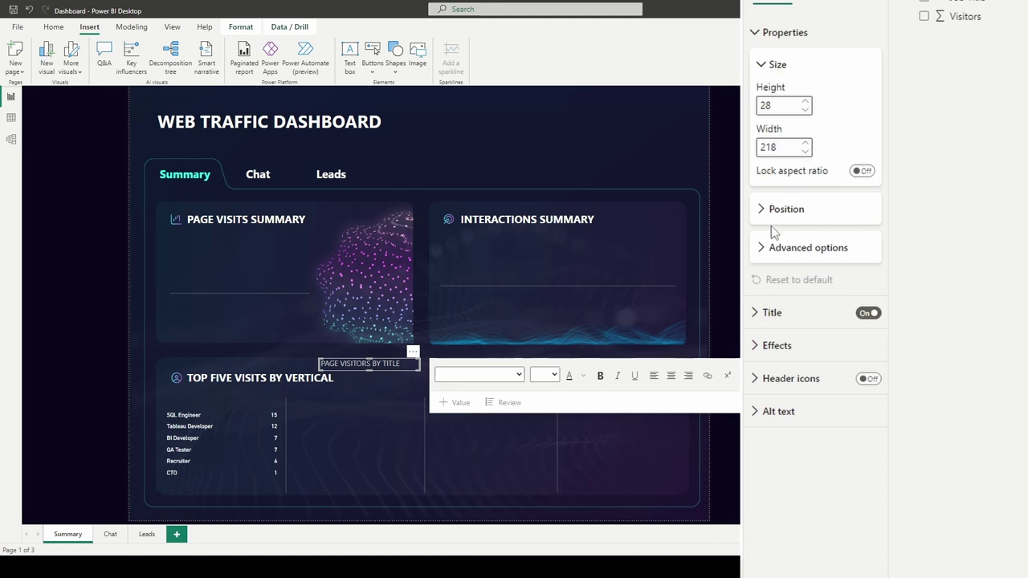
Step: Position the title text box at horizontal 73 and vertical 666, directly above the job title table
click(776, 218)
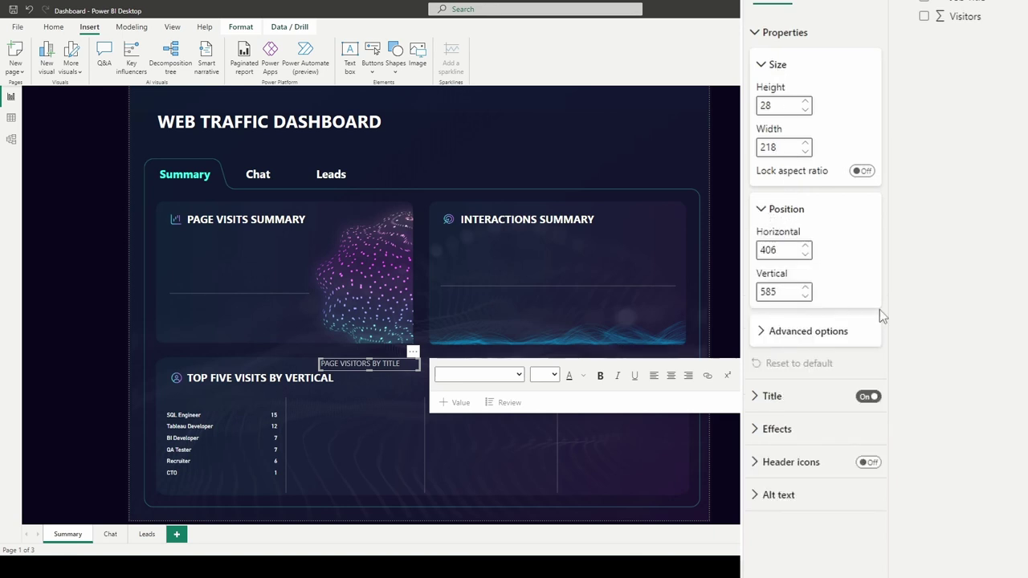
double_click(773, 250)
text(73)
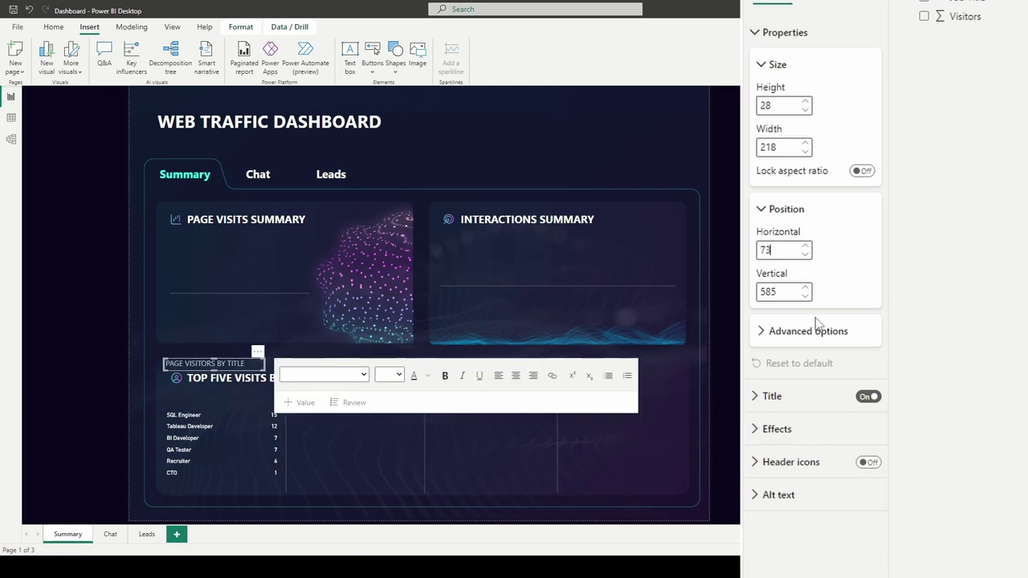
double_click(776, 292)
text(666)
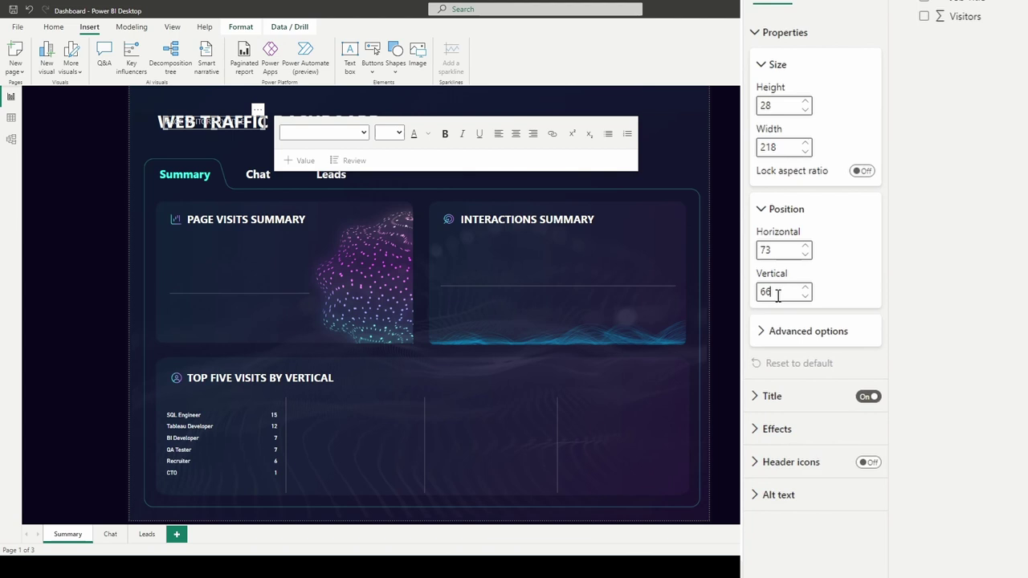
click(773, 402)
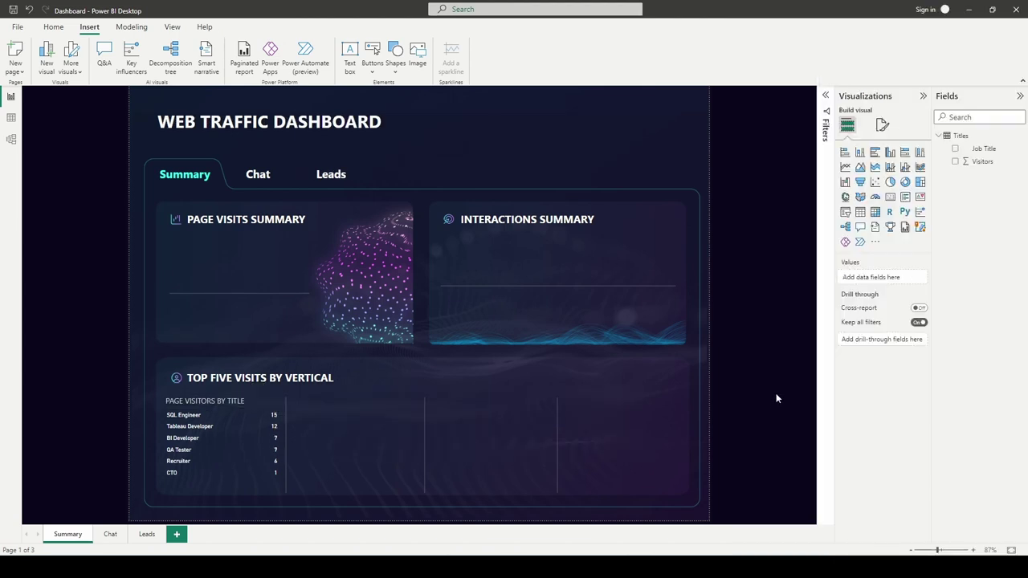
click(235, 402)
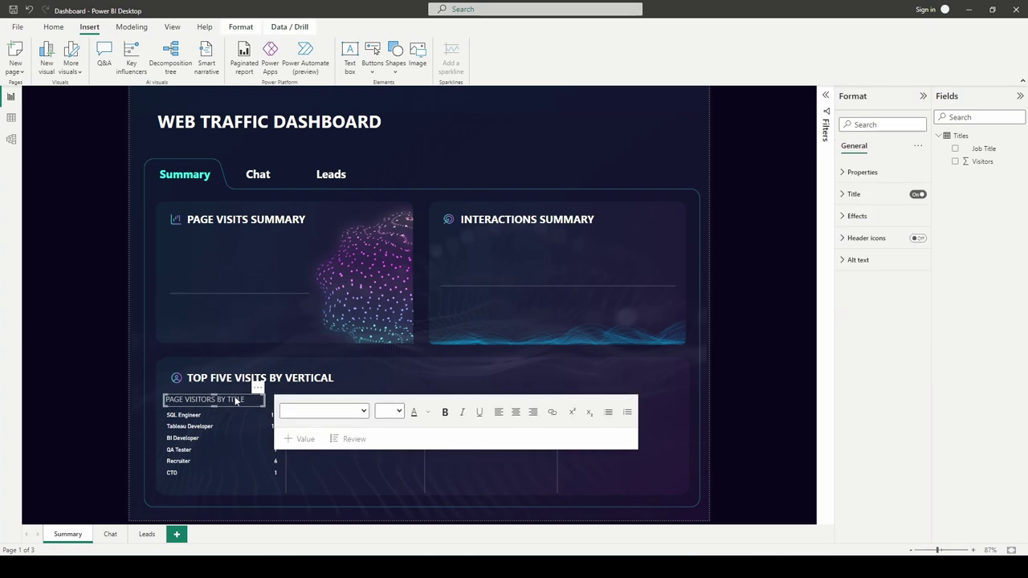
click(732, 383)
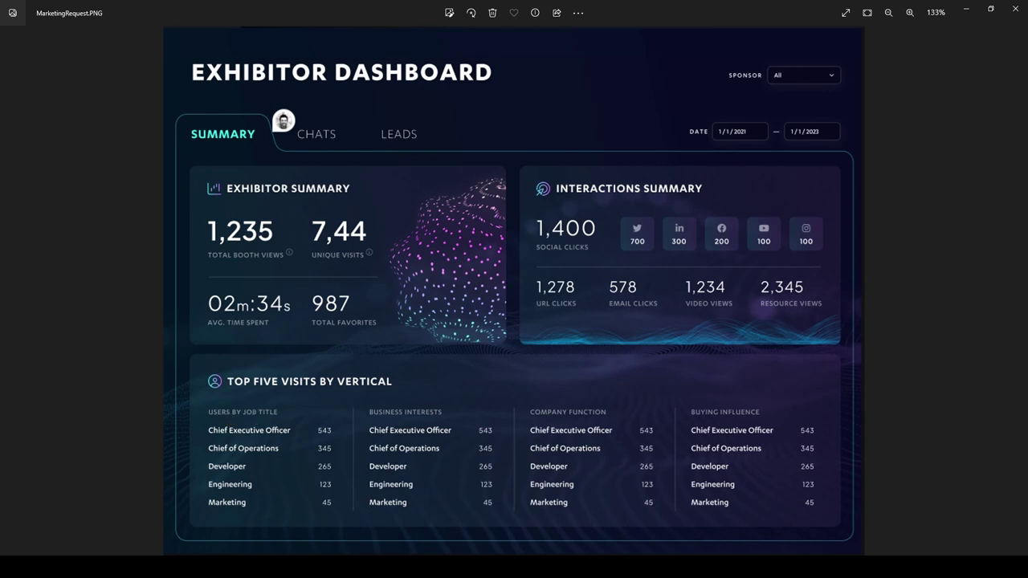
Step: Switch to Power BI Desktop, collapse the Titles table's fields, and compare the dashboard with the MarketingRequest.PNG mockup
mouse_move(352, 572)
click(367, 534)
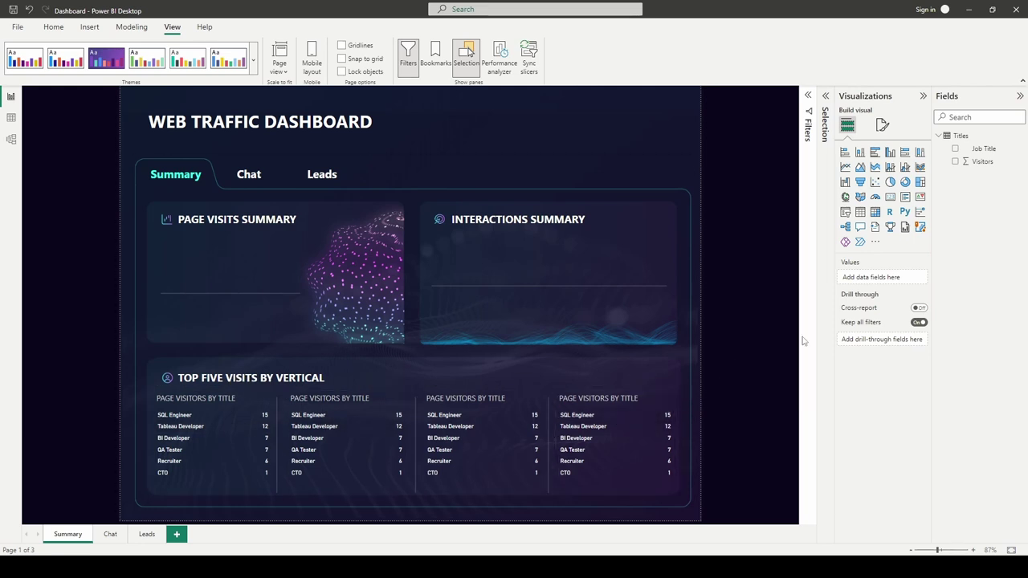
click(938, 137)
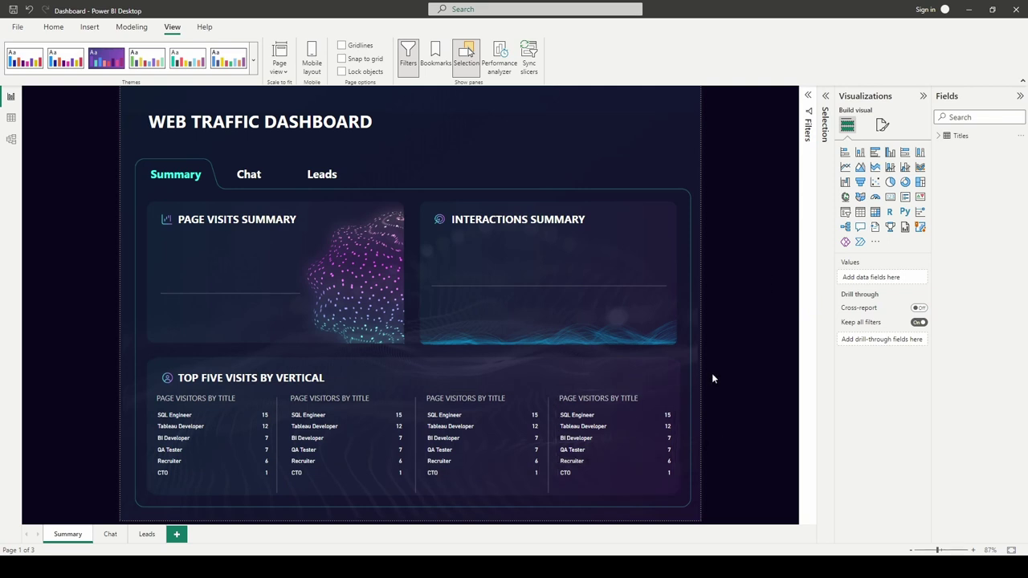
key(alt+Tab)
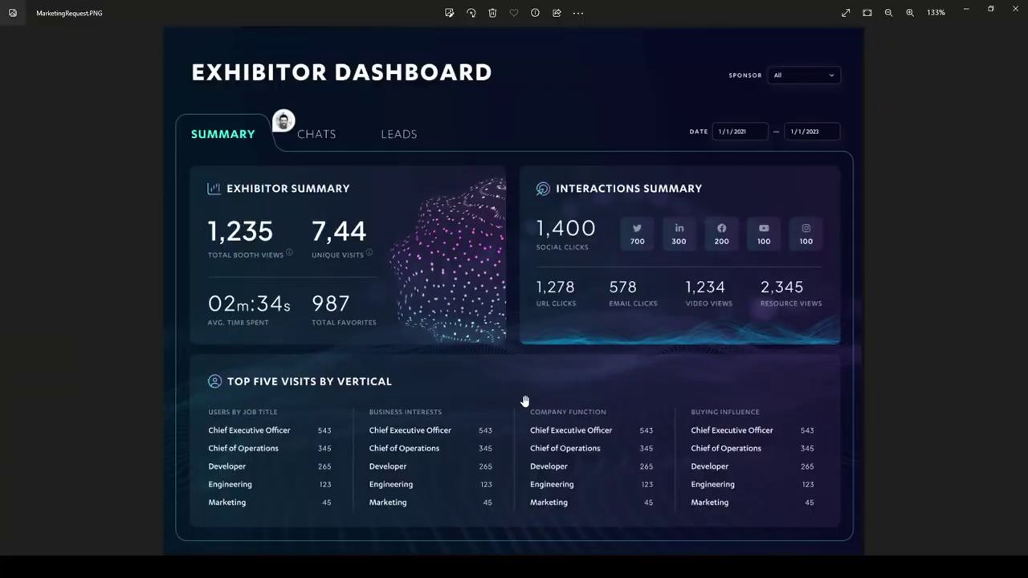
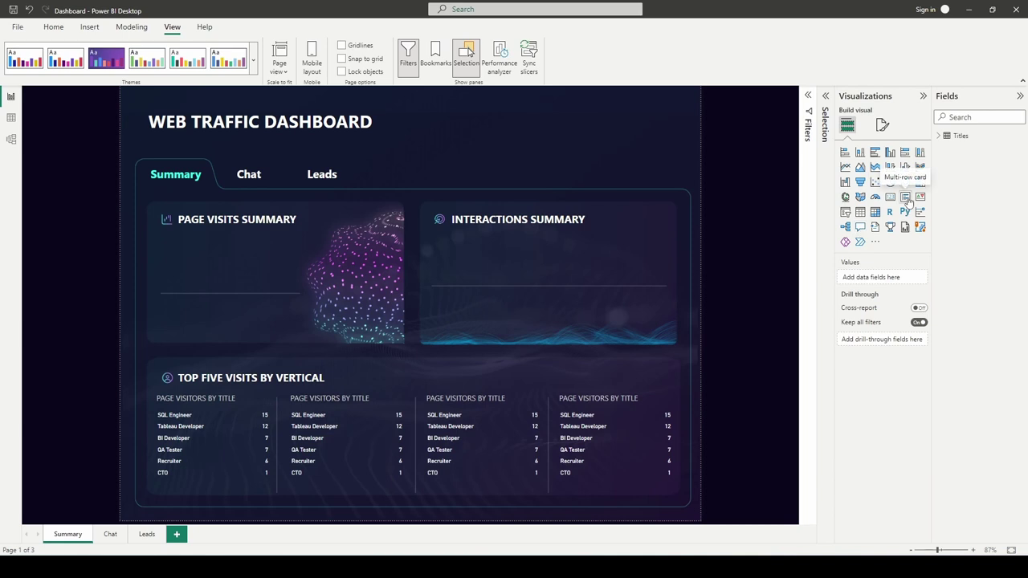
Step: Add a multi-row card visual near the page's upper middle and populate it with the Titles table's Visitors field
click(908, 202)
drag(289, 120, 522, 175)
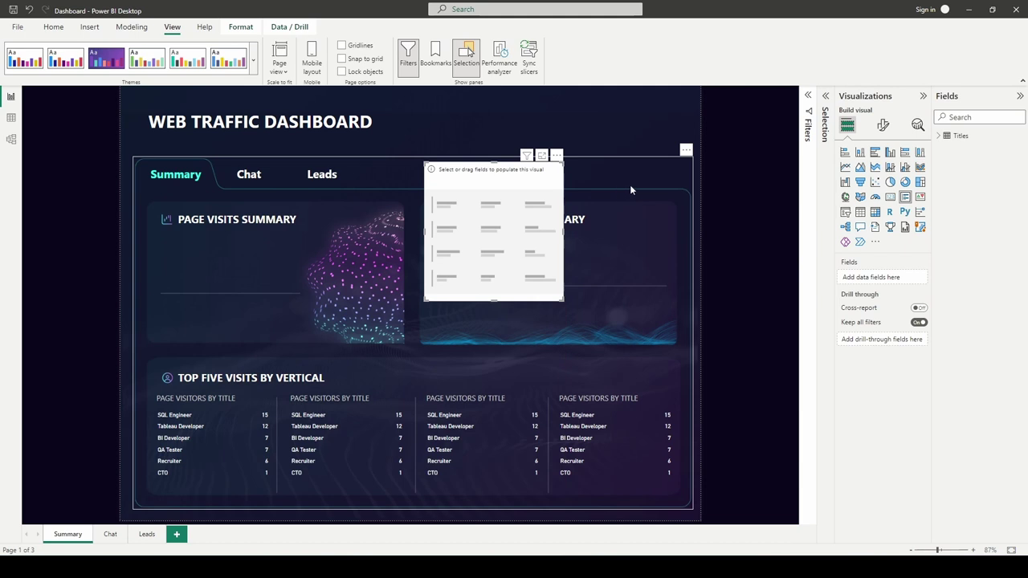
click(938, 138)
drag(917, 276, 883, 277)
Step: Rename the multi-row card's field for this visual as TOTAL VISITORS
double_click(866, 279)
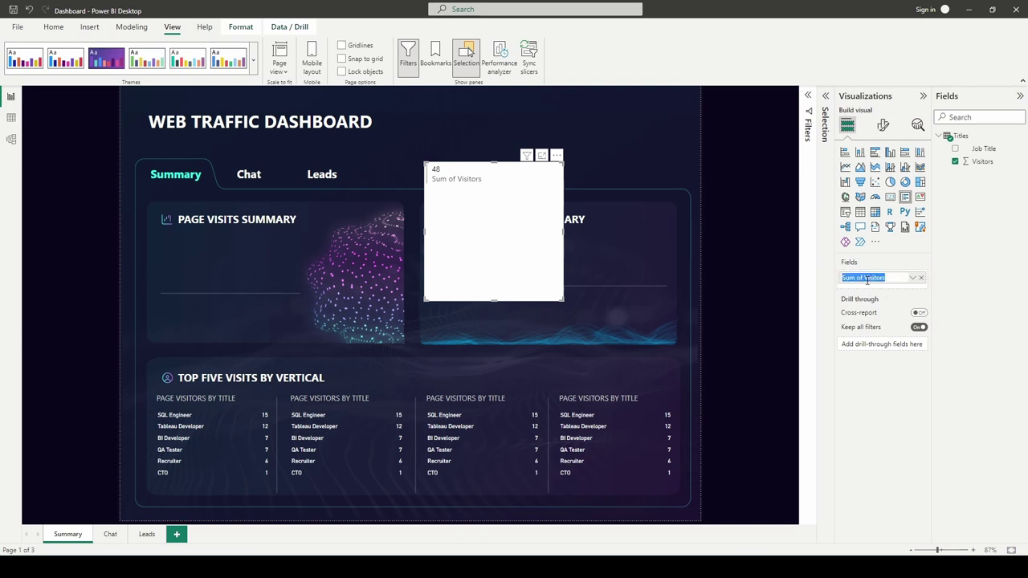
text(Pa)
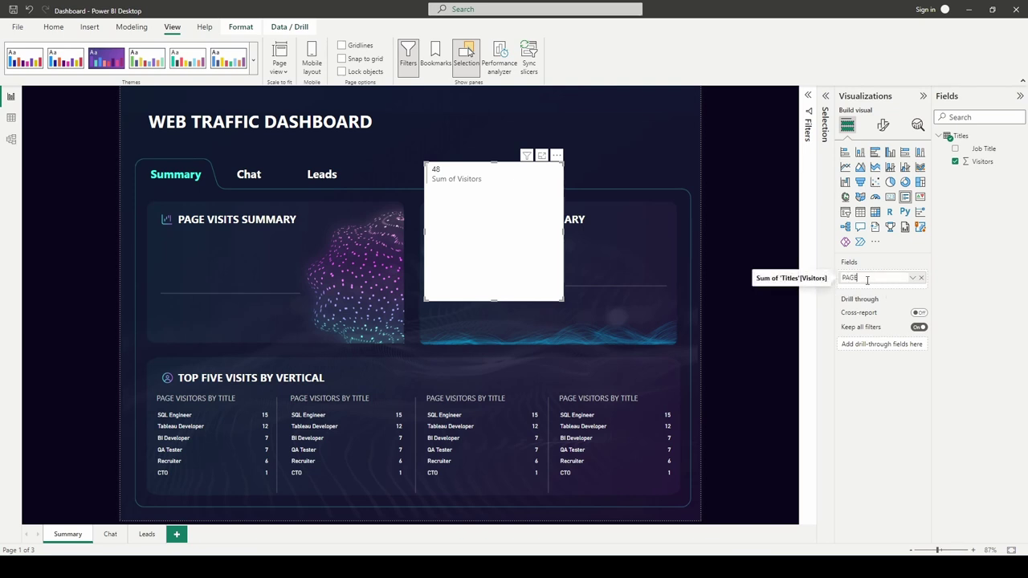
key(BackSpace)
key(BackSpace)
text(TOTAL VISITORS)
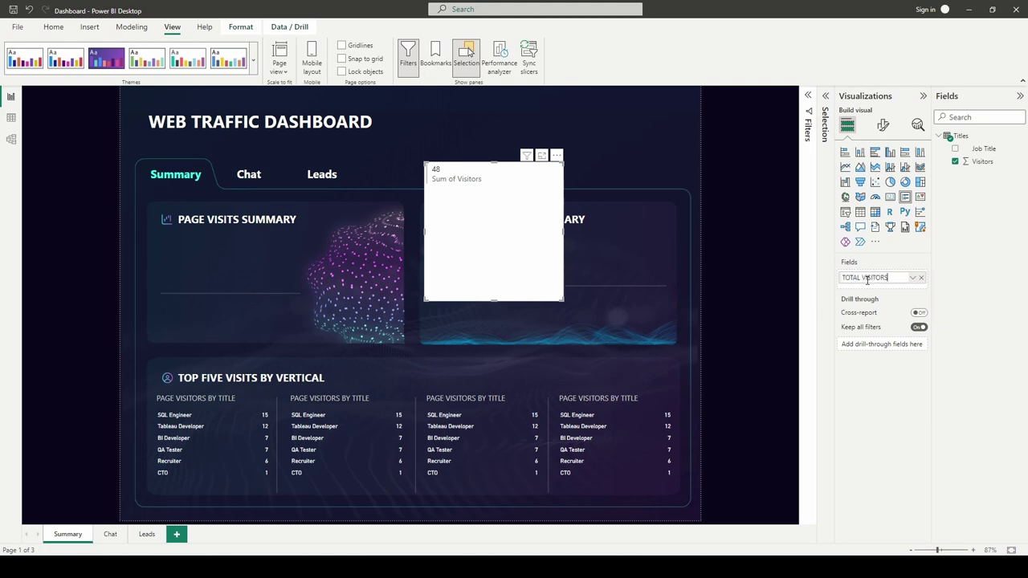
key(Return)
Step: Format the card's callout value in DIN font, size 38, coloured white
click(884, 129)
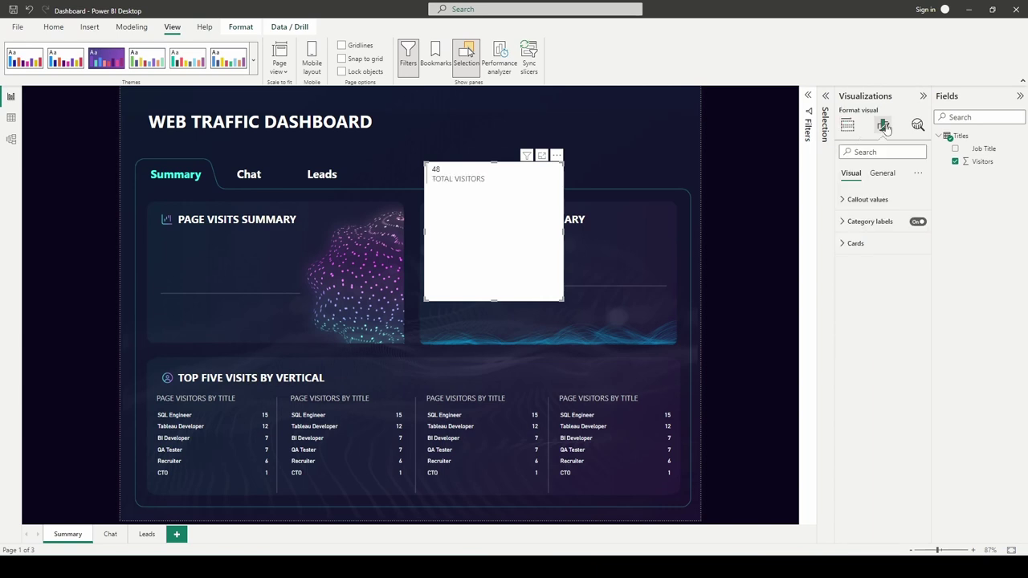
click(845, 202)
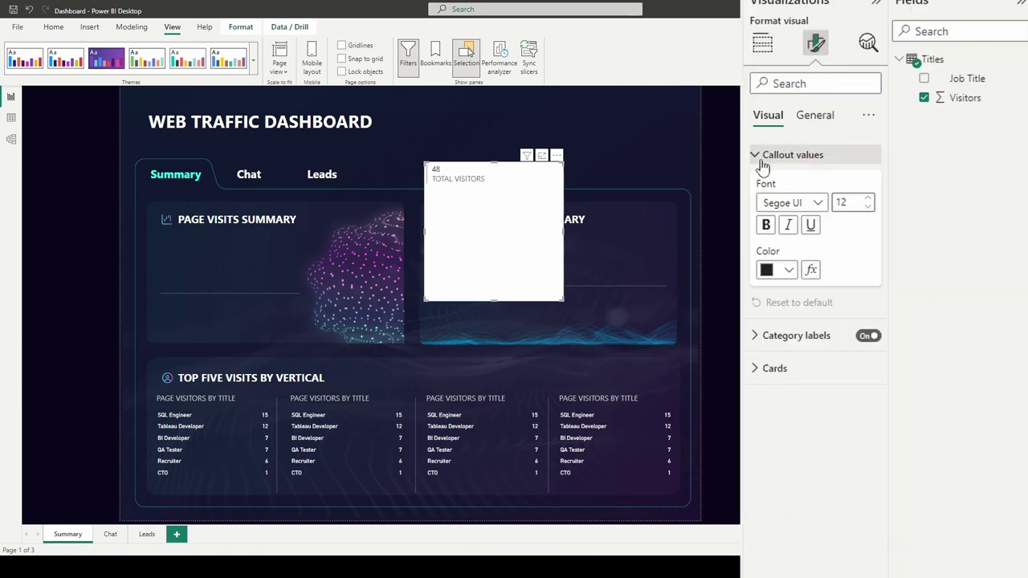
click(820, 204)
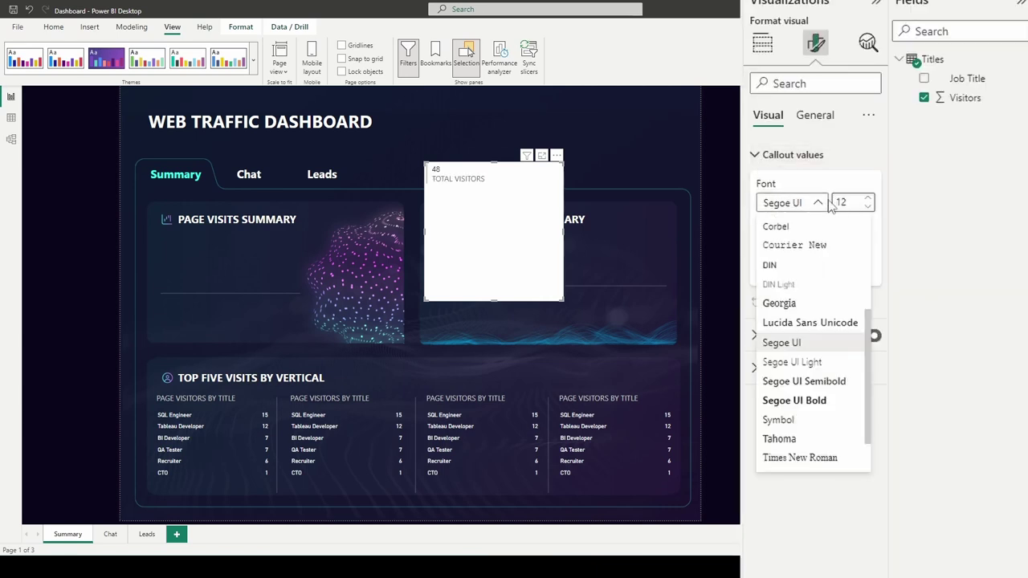
click(776, 270)
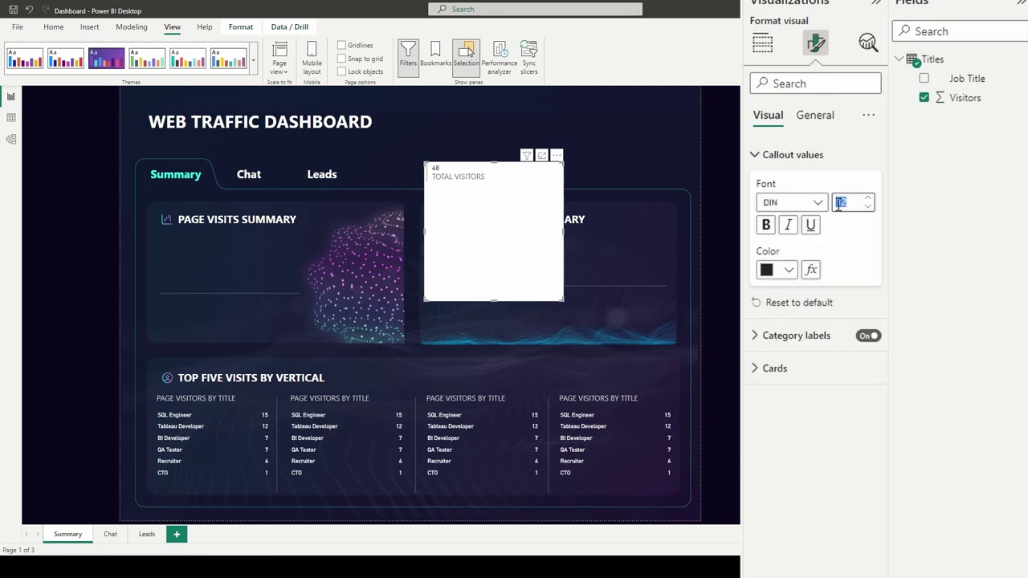
text(38)
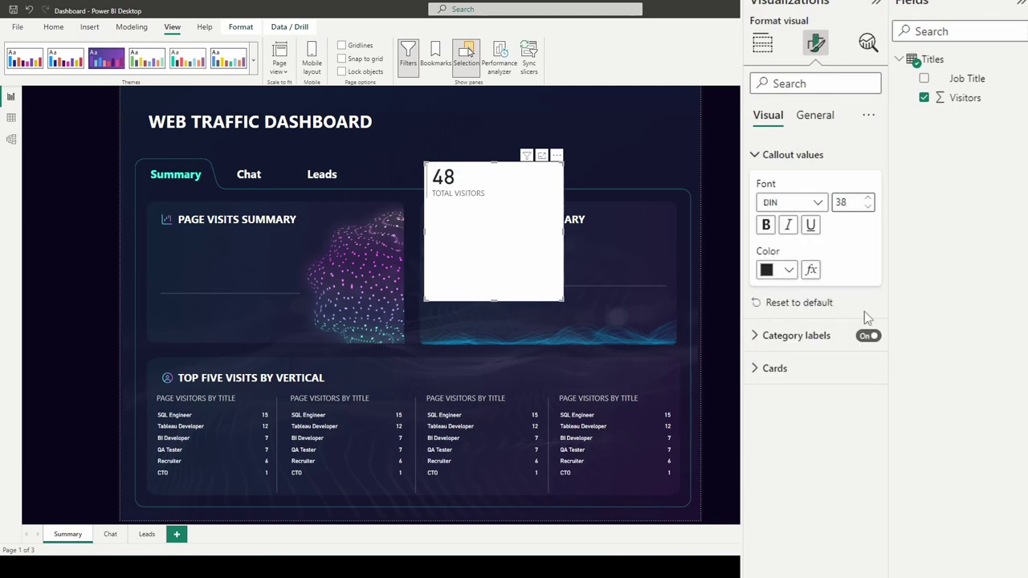
click(790, 270)
click(777, 324)
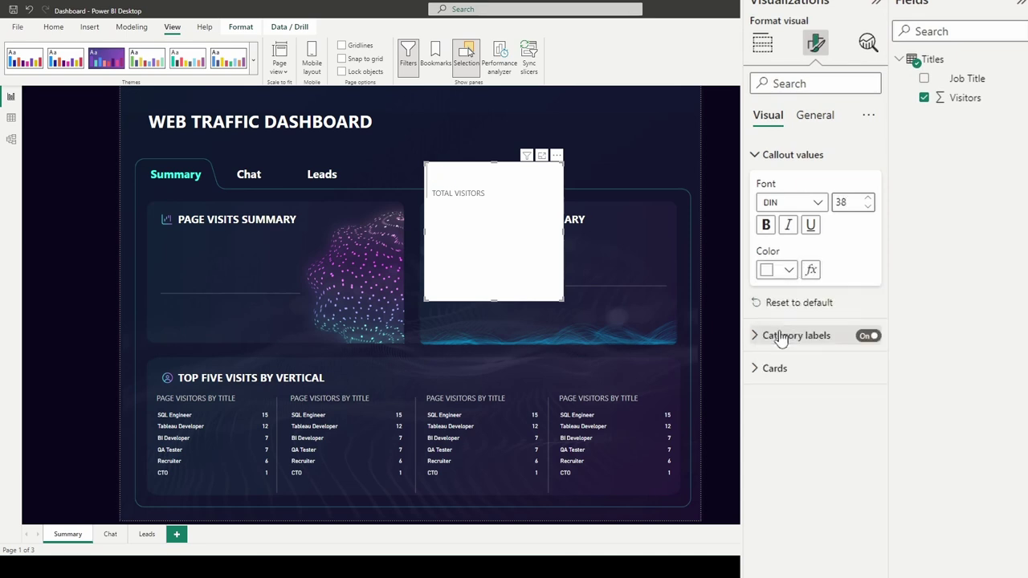
Step: Set the card's category label font to DIN at size 10
click(755, 154)
click(764, 197)
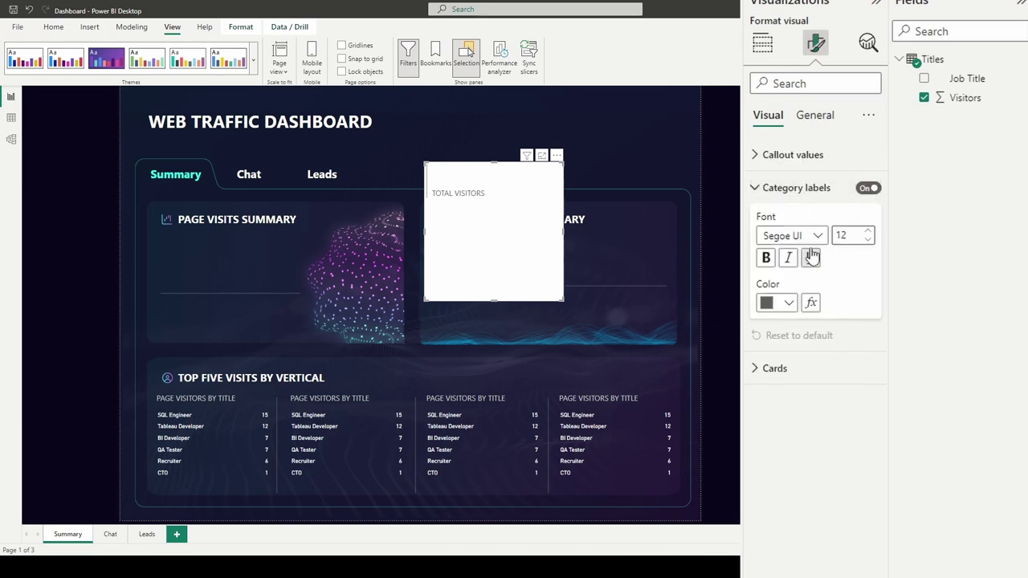
click(791, 236)
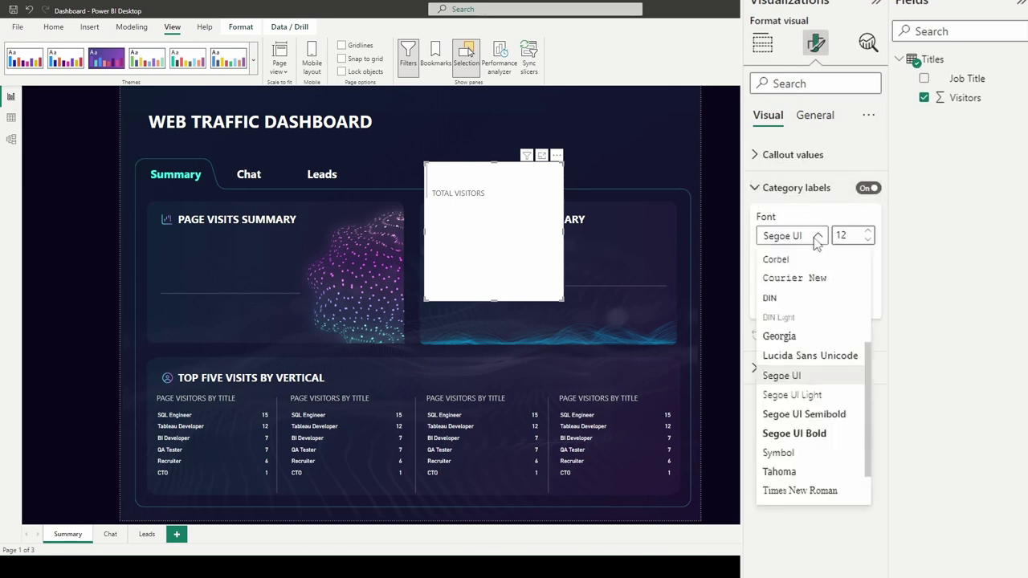
click(779, 308)
click(868, 239)
click(868, 240)
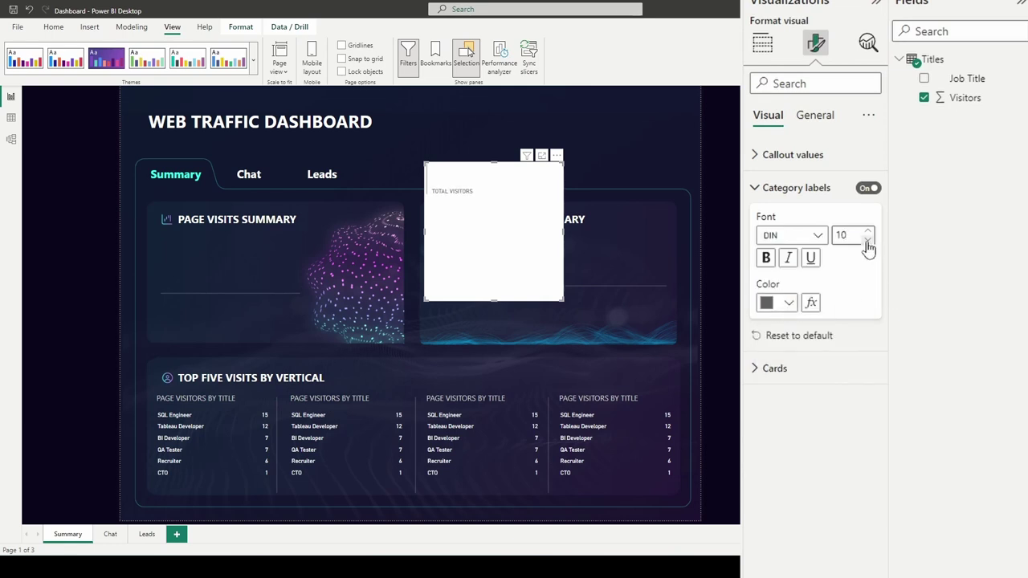
Step: Set the card's category label color to the custom hex value #B3B3B3
click(789, 303)
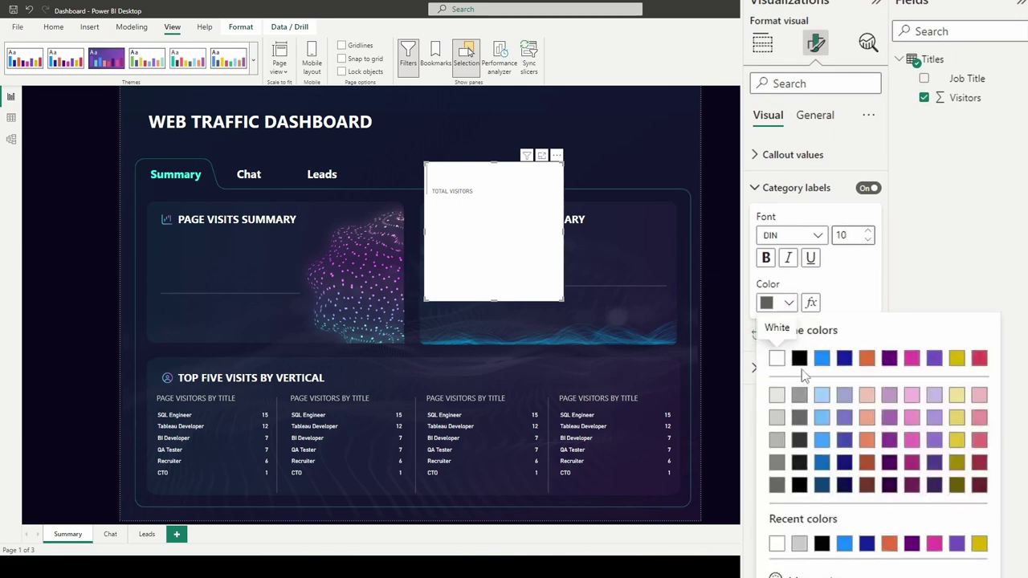
click(795, 575)
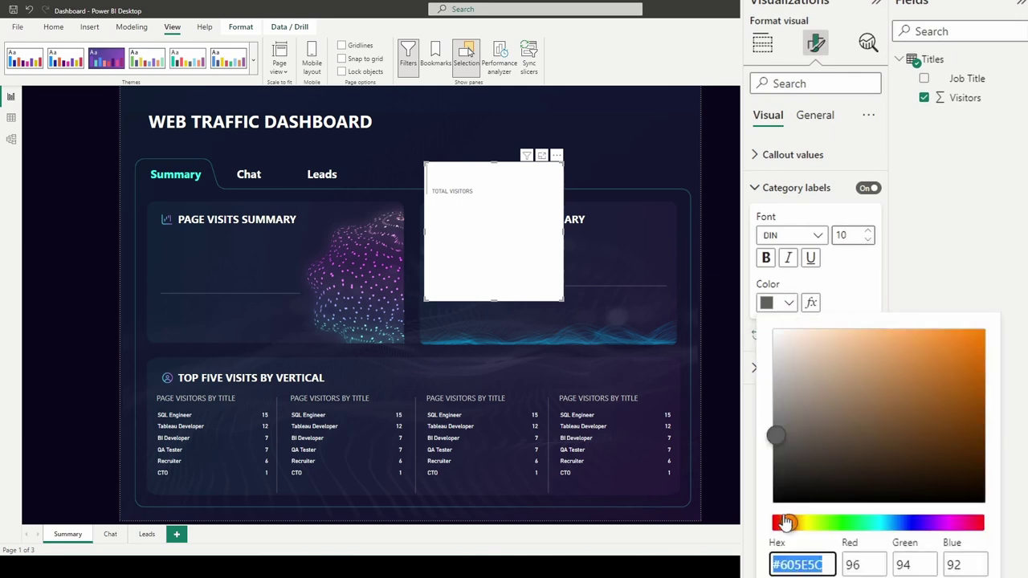
text(#)
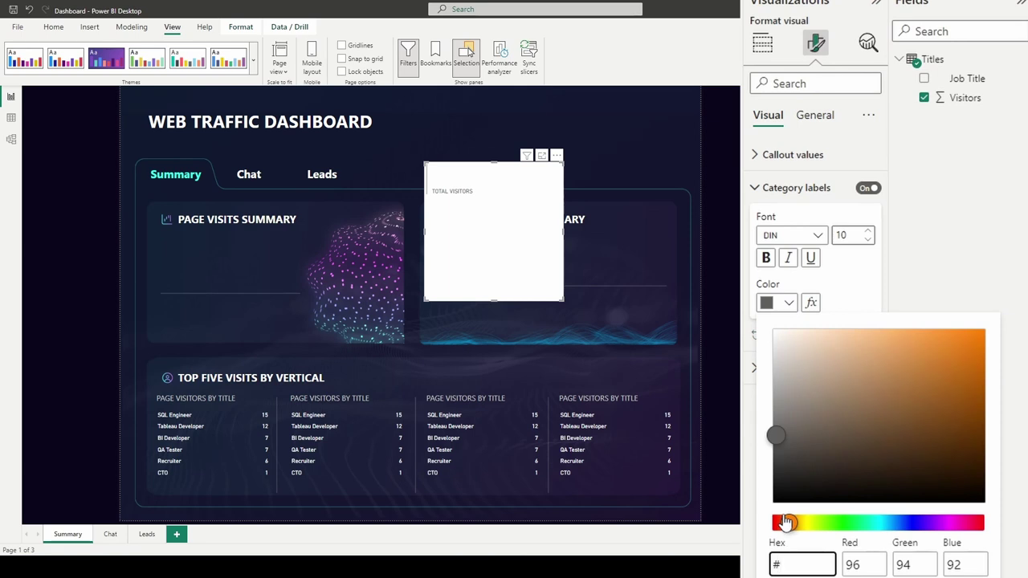
text(b3b3b3)
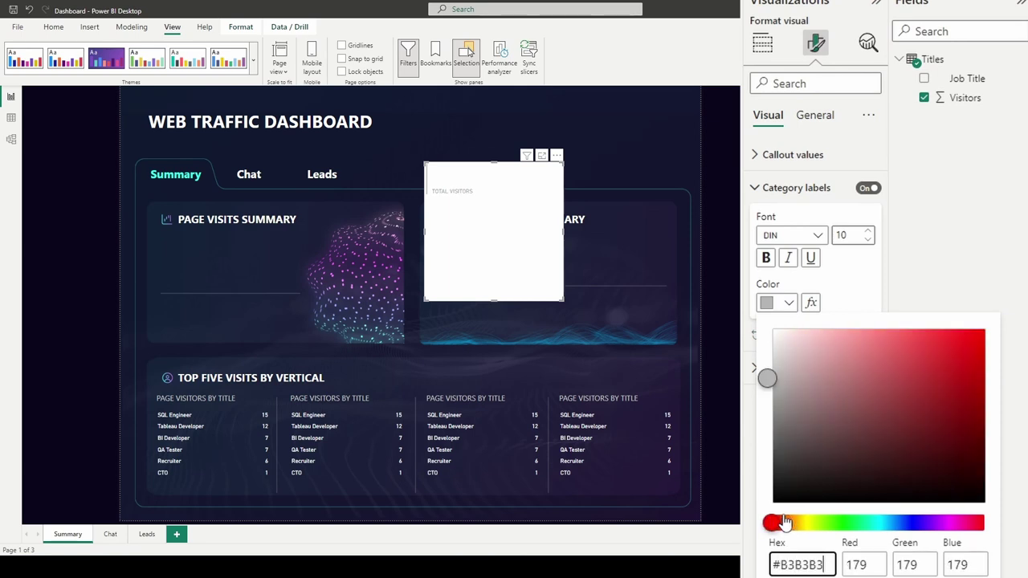
click(874, 278)
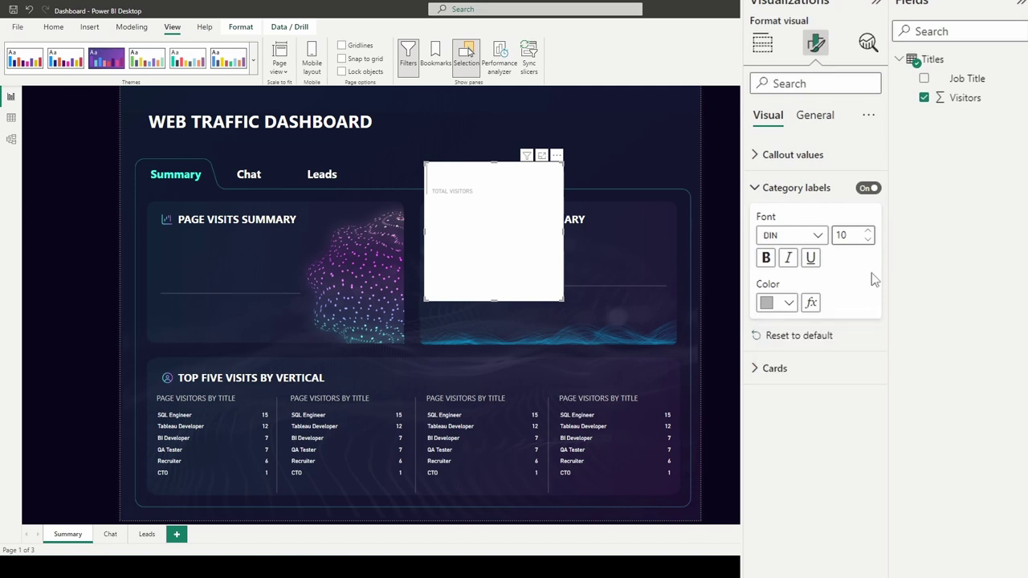
Step: Turn off the accent bar in the multi-row card's Cards settings
click(763, 190)
click(775, 222)
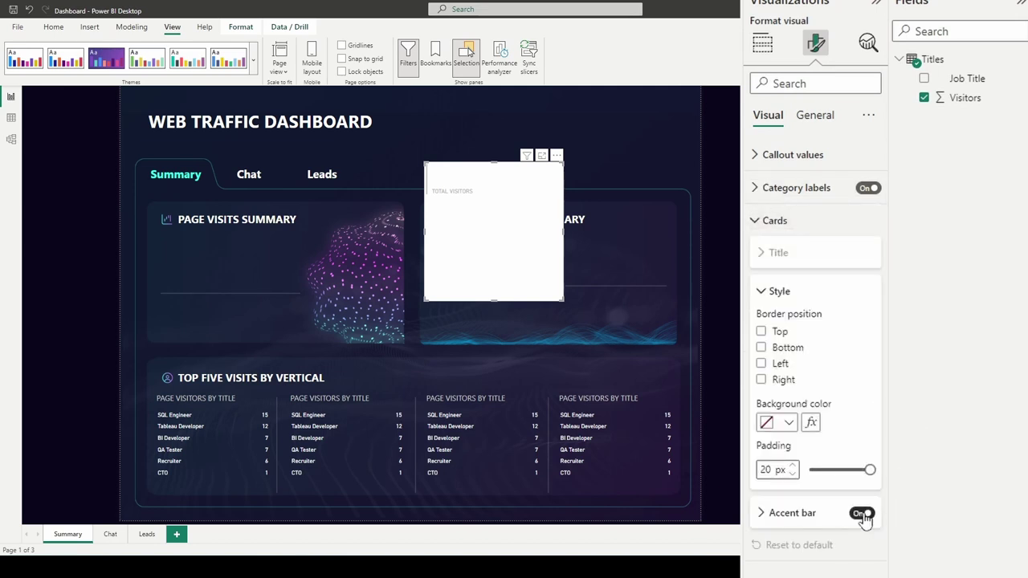
click(764, 292)
click(762, 223)
Step: Resize the multi-row card to a height of 85 and a width of 117
click(809, 117)
click(767, 154)
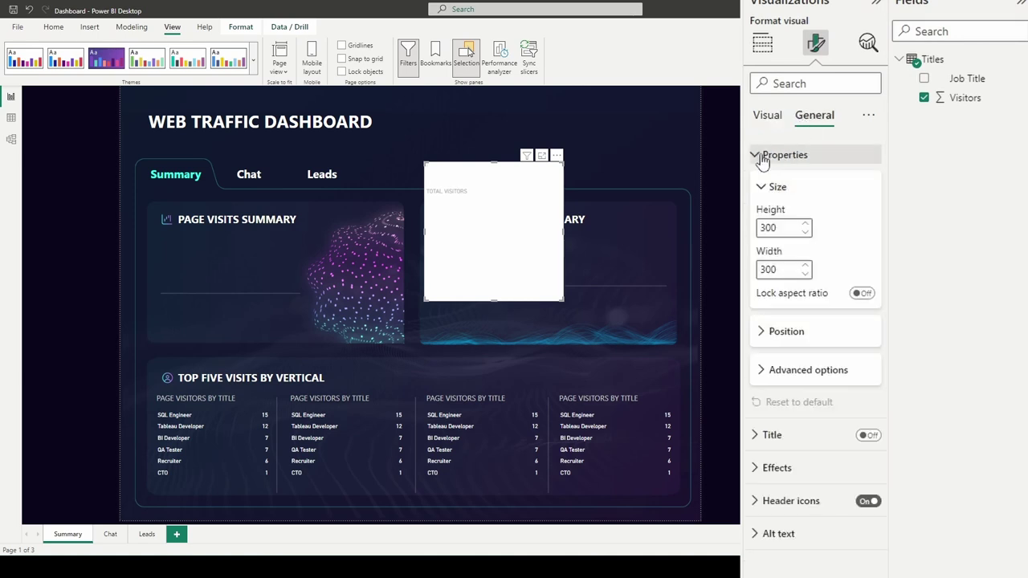
double_click(773, 229)
text(85)
double_click(775, 271)
text(117)
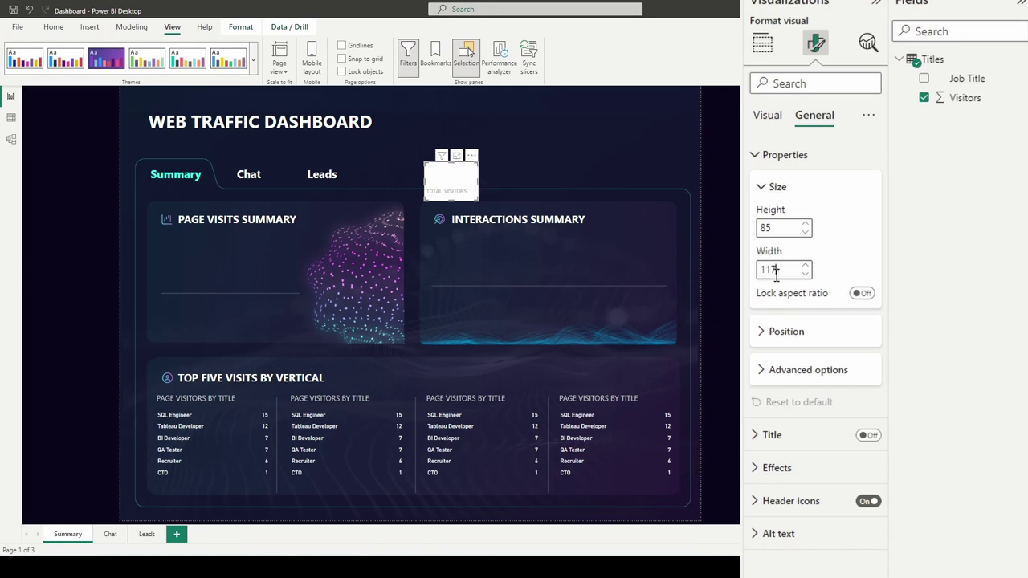
Step: Position the card at horizontal 666 and vertical 330, below the Interactions Summary heading
click(776, 333)
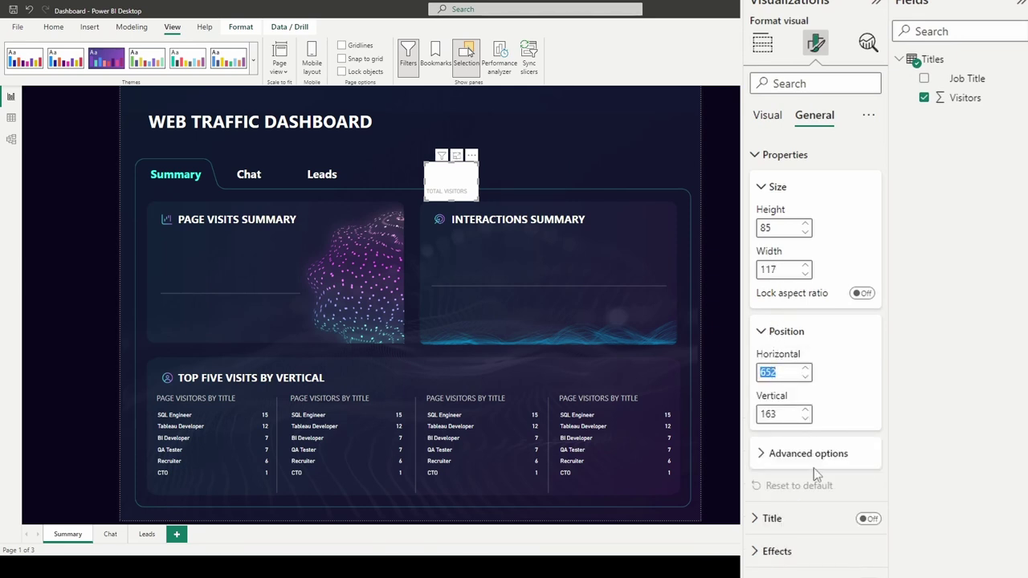
text(666)
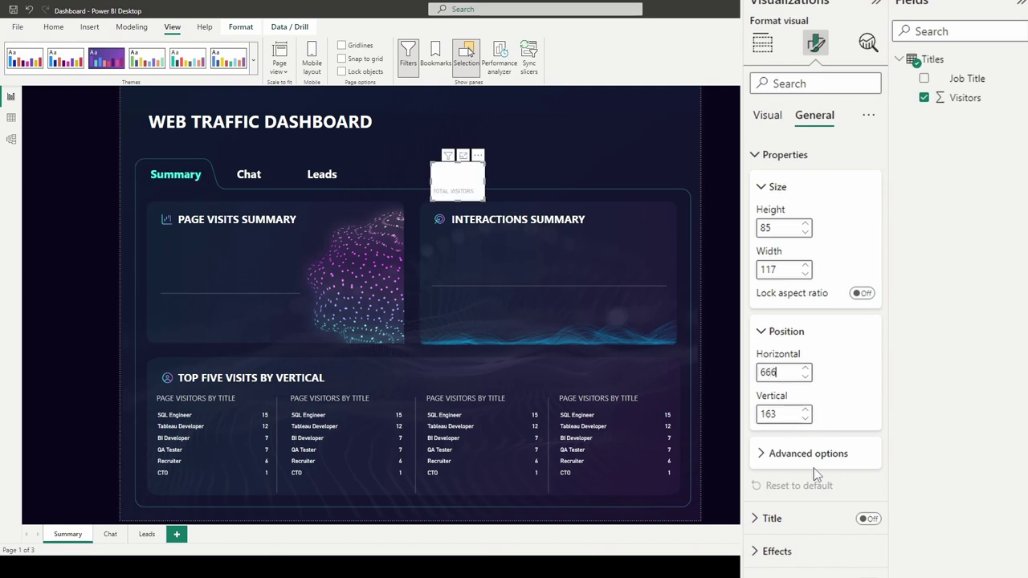
click(768, 416)
text(330)
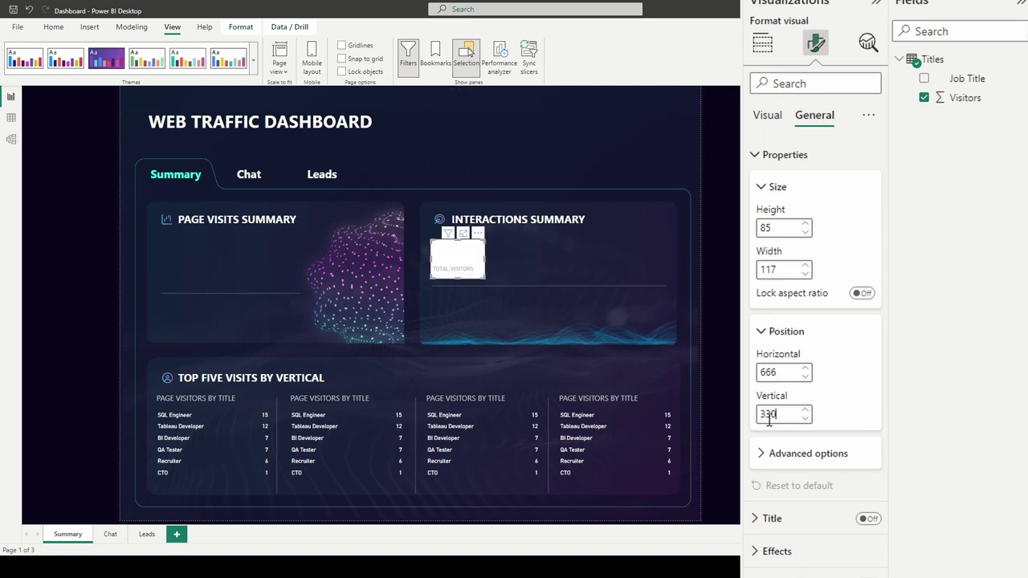
click(760, 334)
click(767, 187)
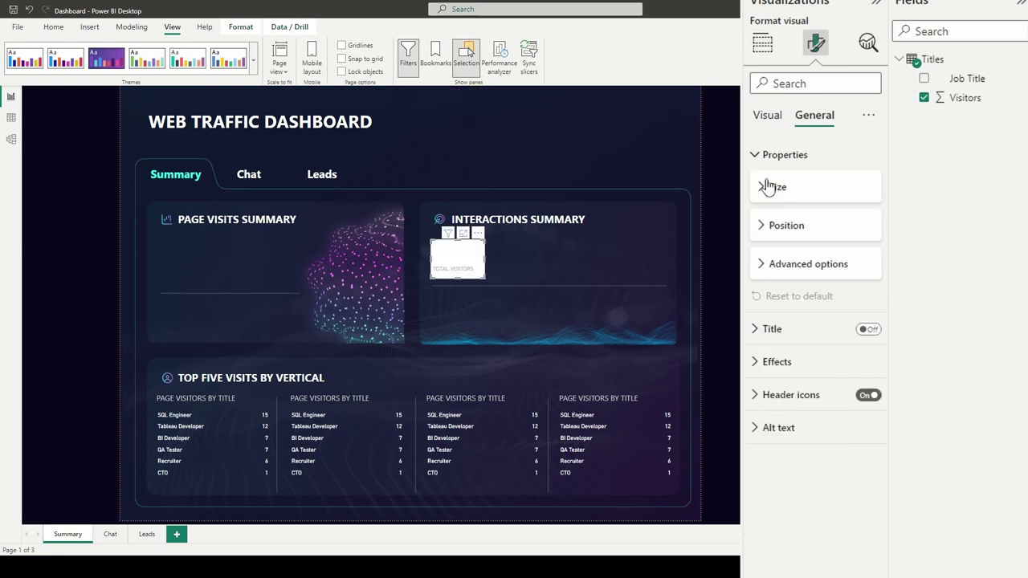
Step: Turn off the background of the TOTAL VISITORS card
click(767, 156)
click(759, 221)
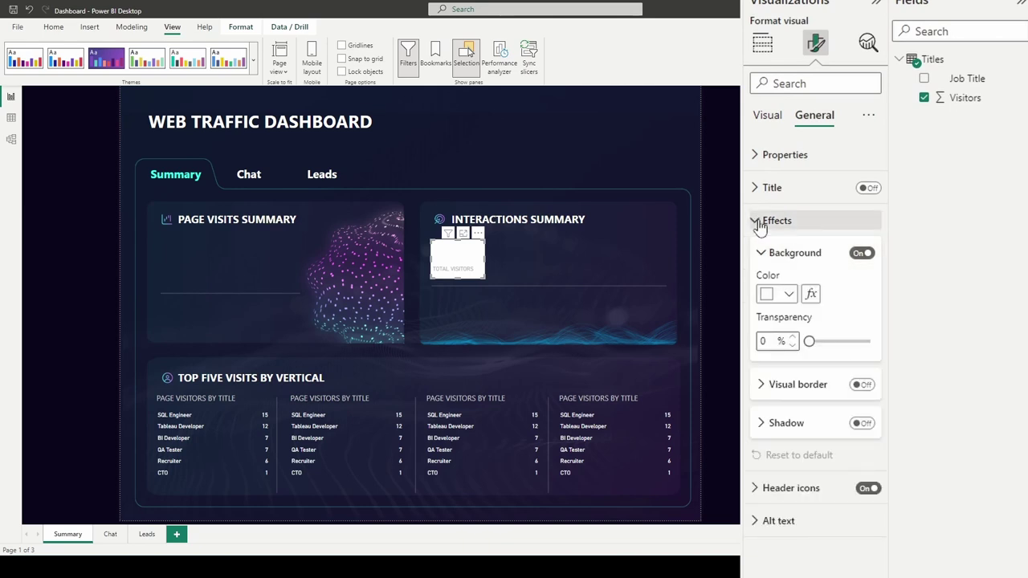
click(863, 254)
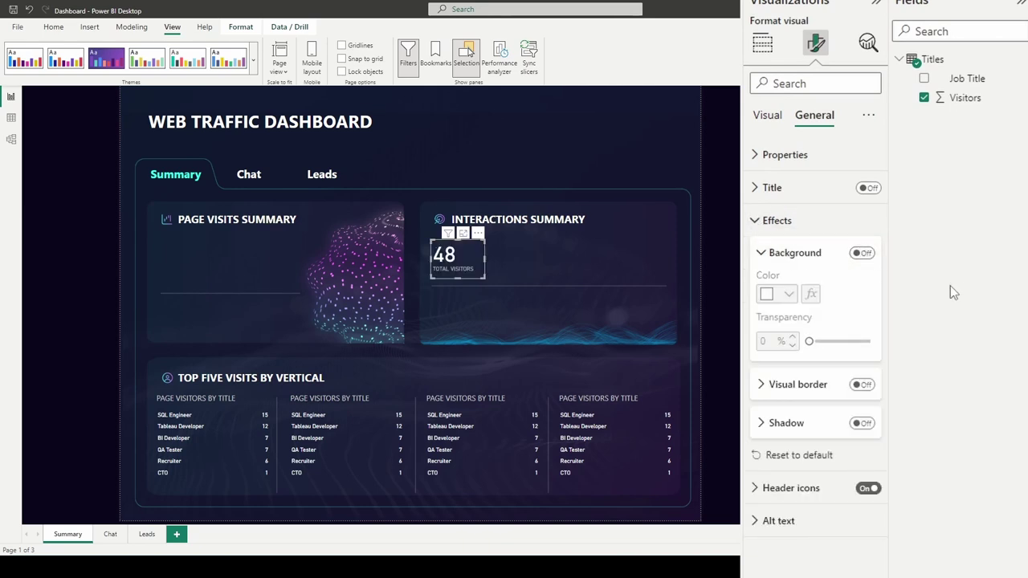
Step: Duplicate the TOTAL VISITORS card and place the copy below the Page Visits Summary heading
click(773, 311)
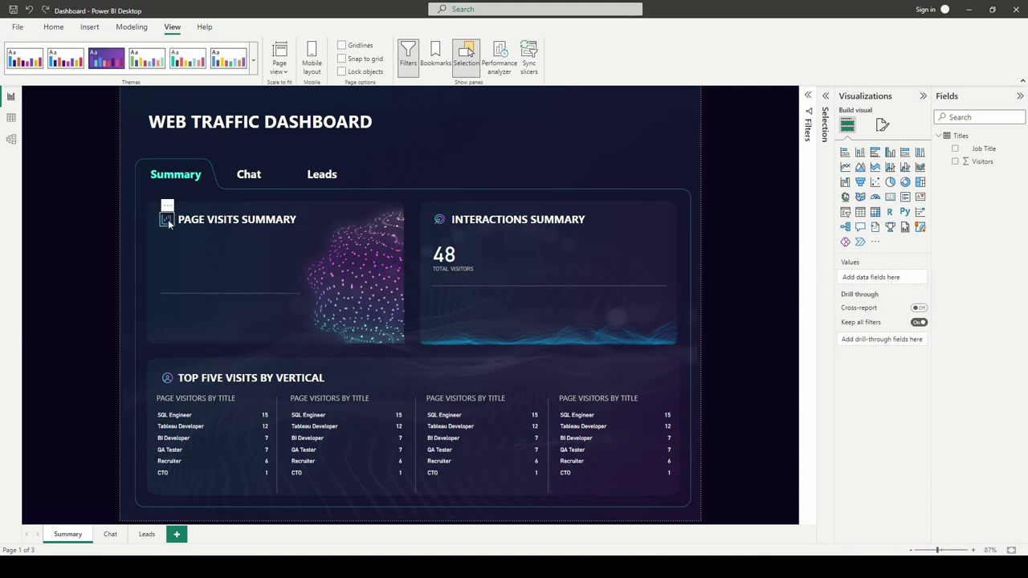
click(454, 251)
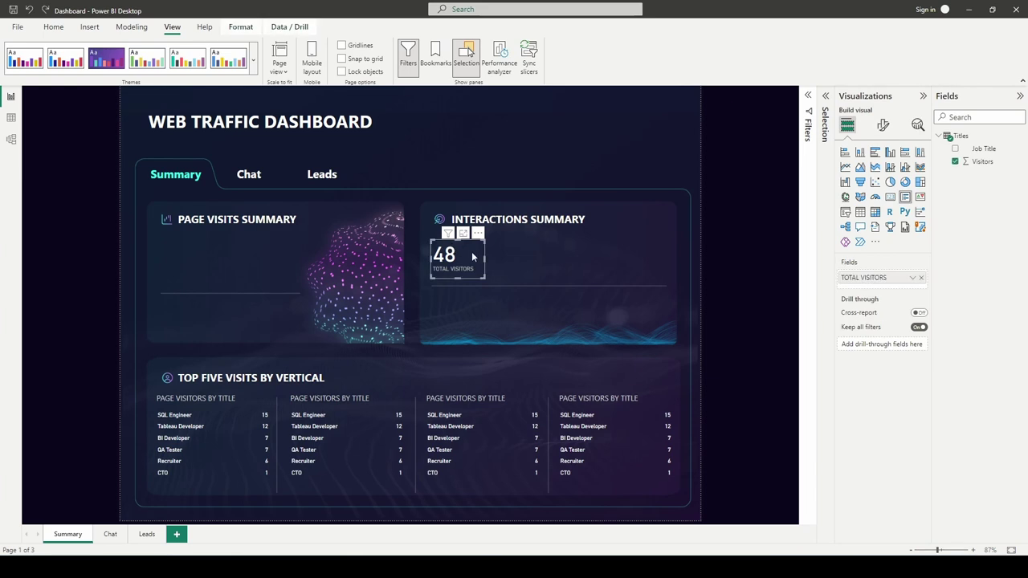
mouse_move(469, 261)
mouse_down()
mouse_move(202, 261)
mouse_move(461, 259)
mouse_up()
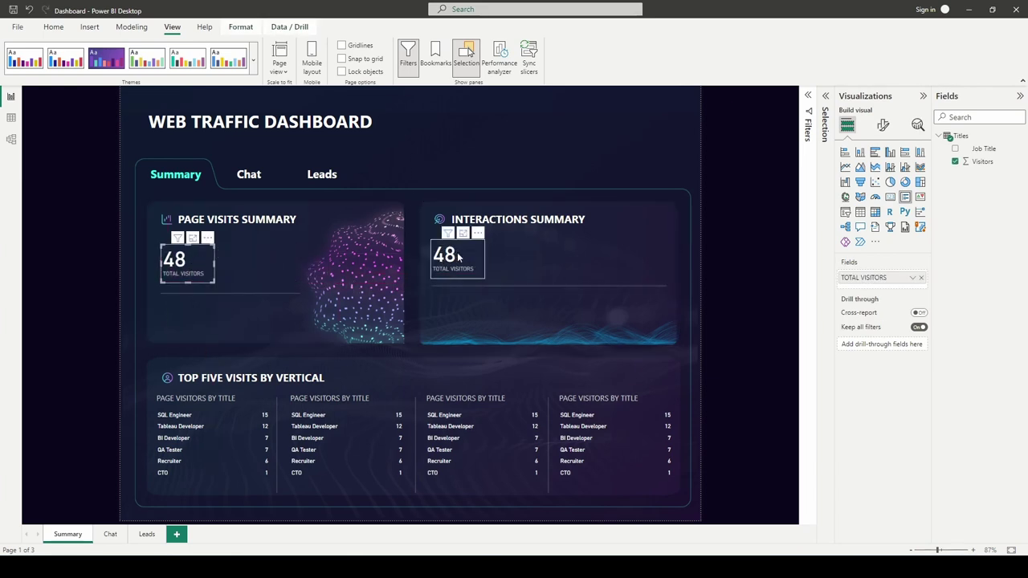
Step: Rename the field of the card under Interactions Summary as SOCIAL CLICKS
double_click(858, 280)
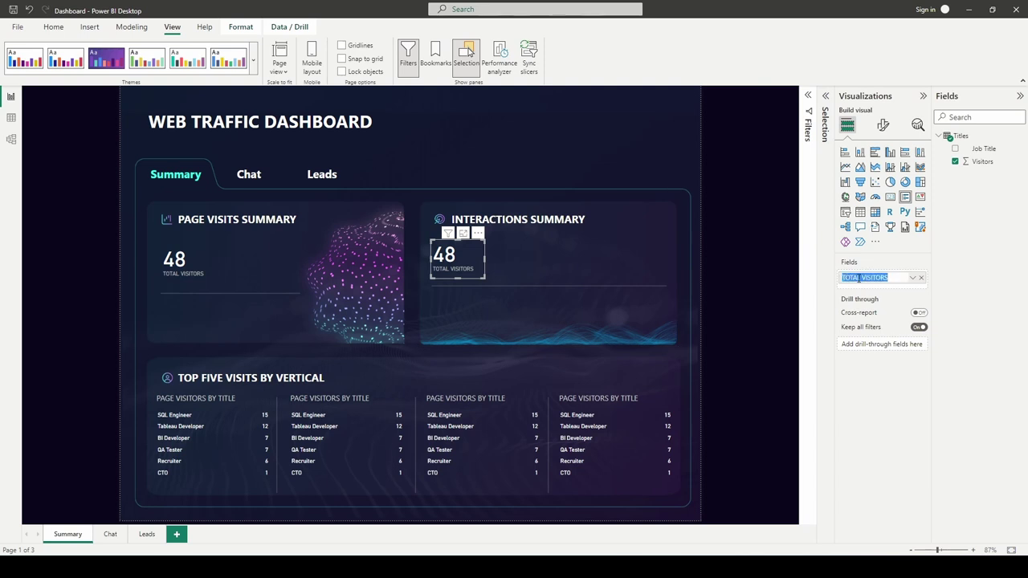
text(SOCIAL CLICKS)
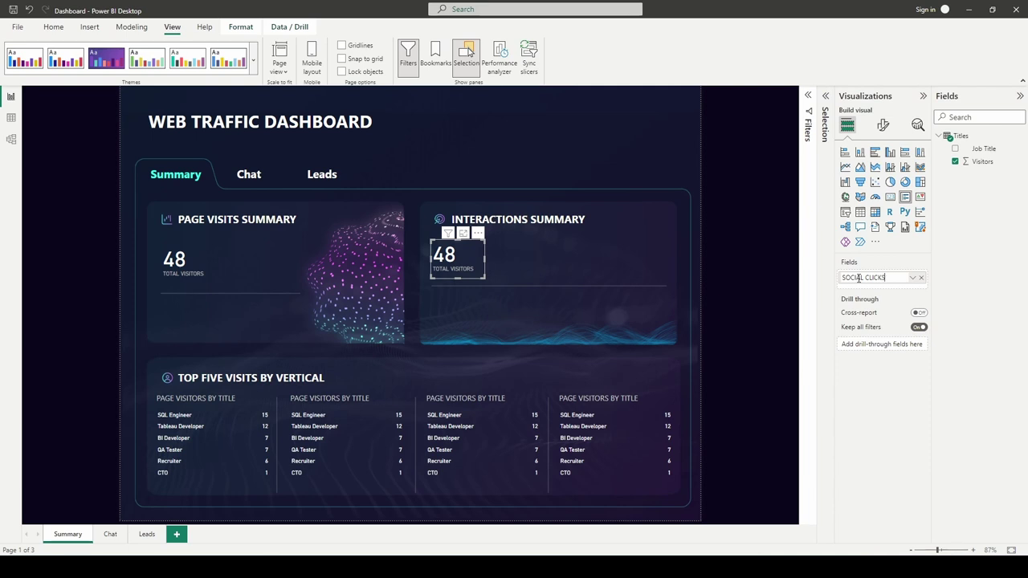
key(Return)
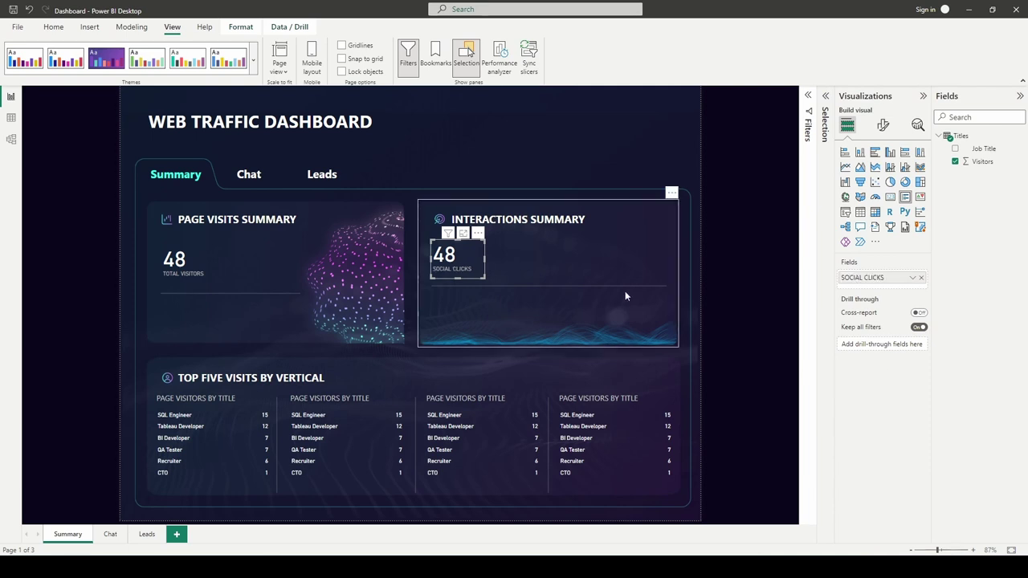
Step: Position the TOTAL VISITORS card under Page Visits Summary at horizontal 84 and vertical 335
click(195, 260)
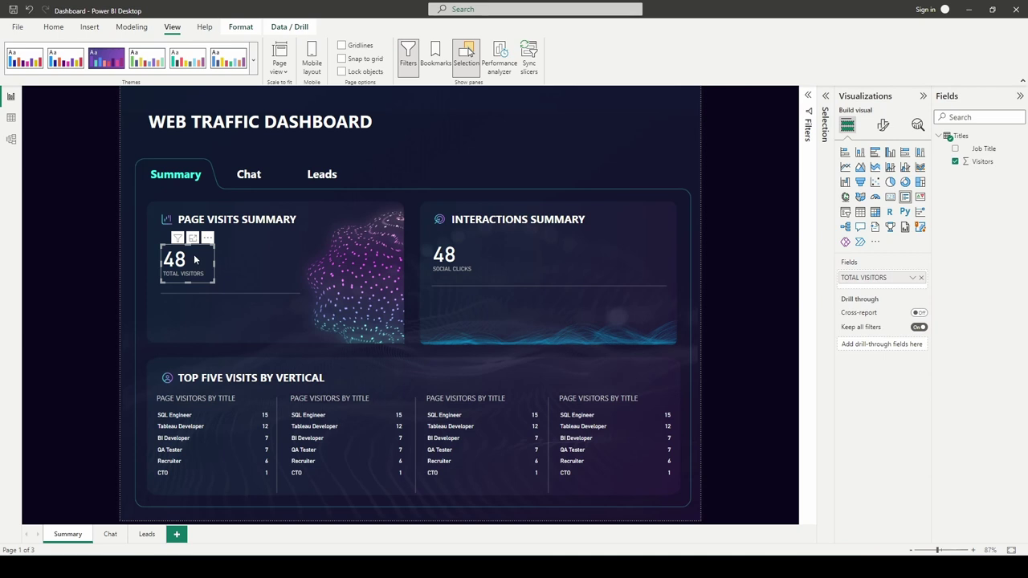
click(884, 126)
click(881, 174)
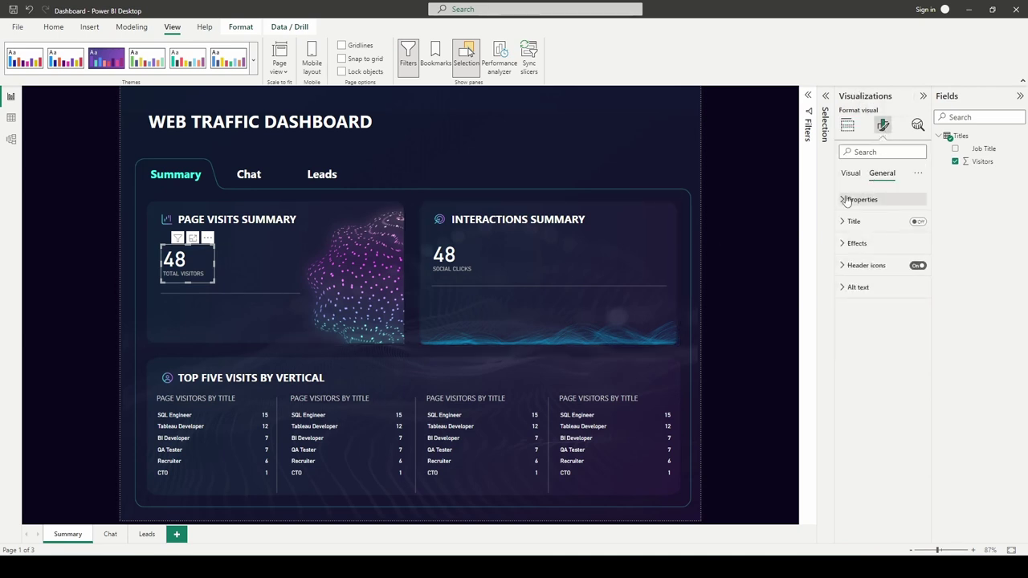
click(849, 200)
click(853, 320)
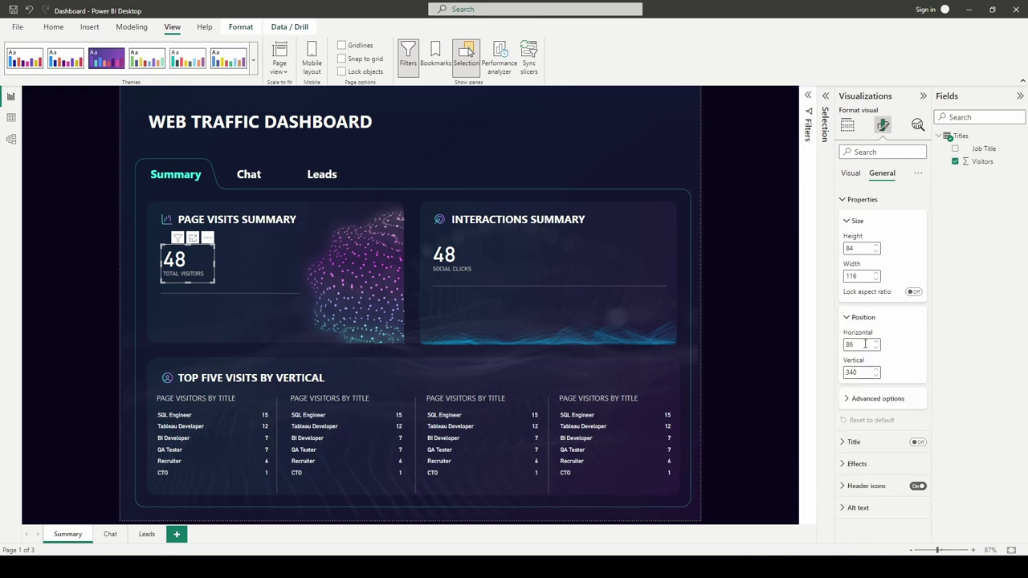
double_click(850, 345)
text(84)
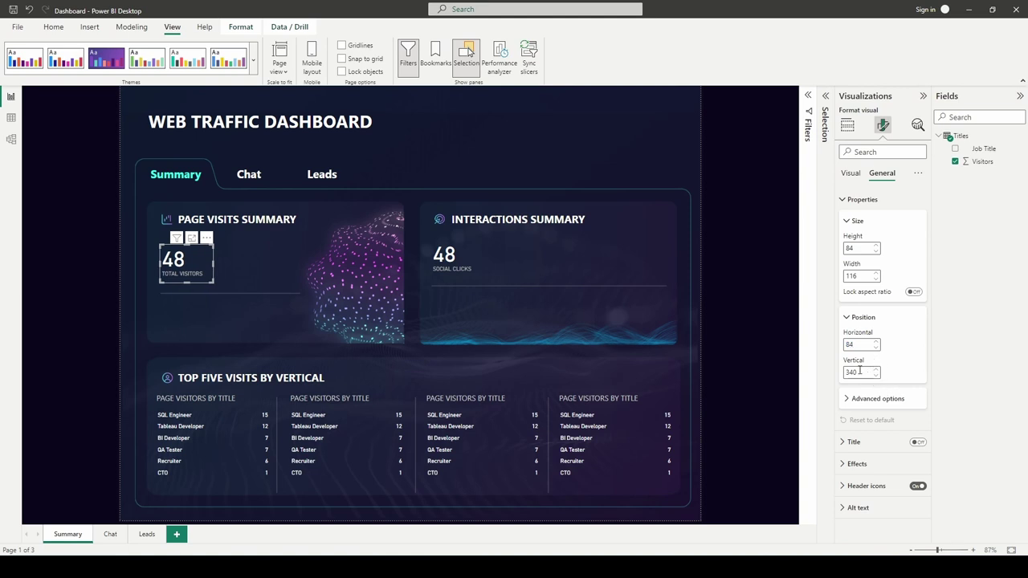
text(315)
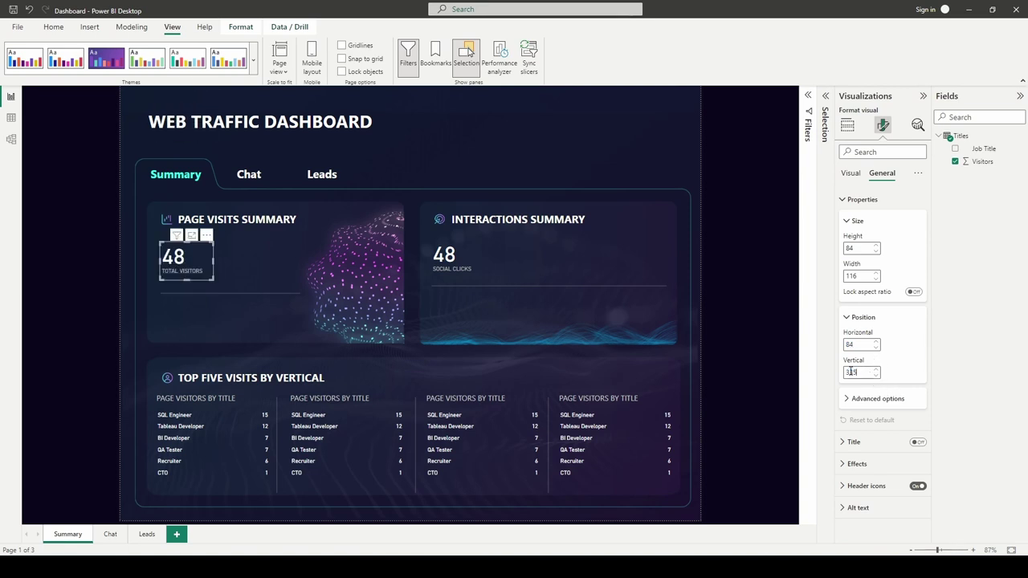
click(763, 300)
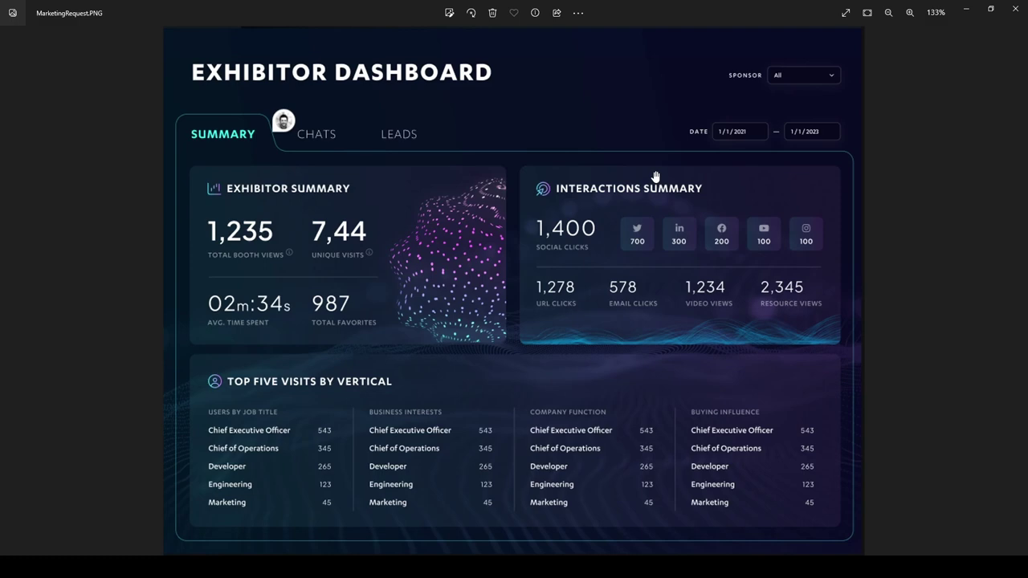
Step: Switch to PowerPoint and duplicate the pale gradient rounded rectangle on slide 2, placing the copy beside the original
key(alt+Tab)
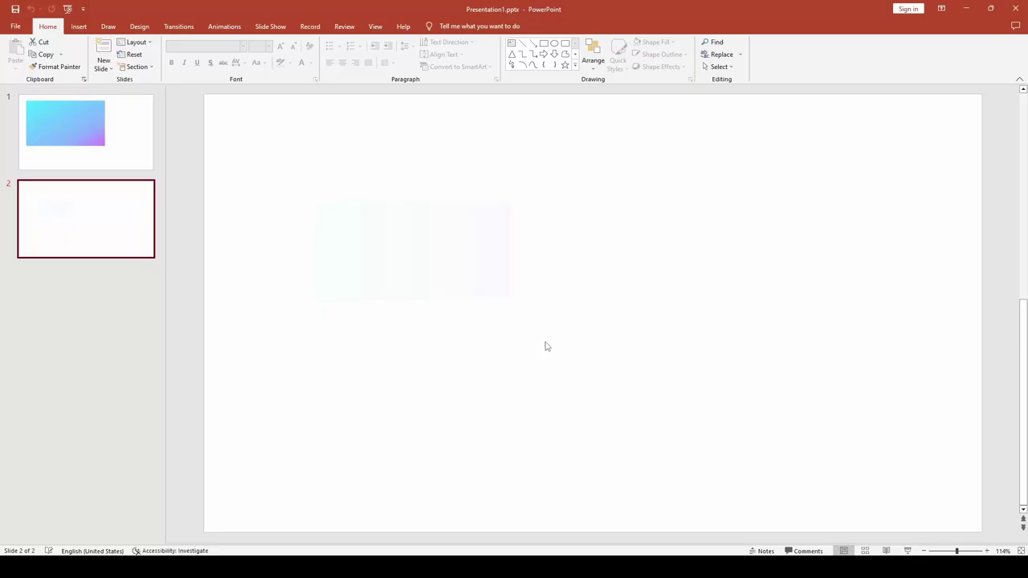
click(460, 264)
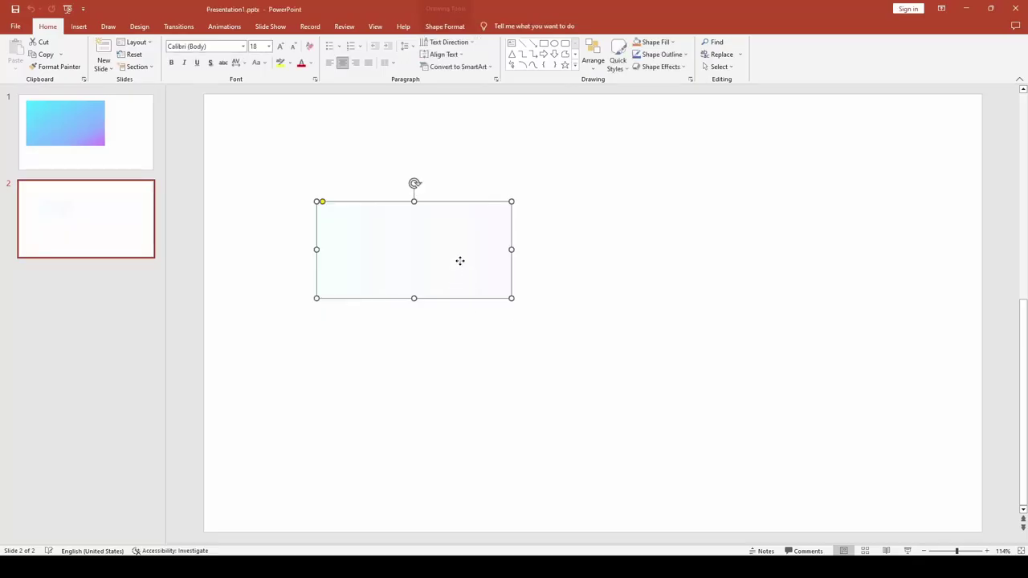
key(ctrl+c)
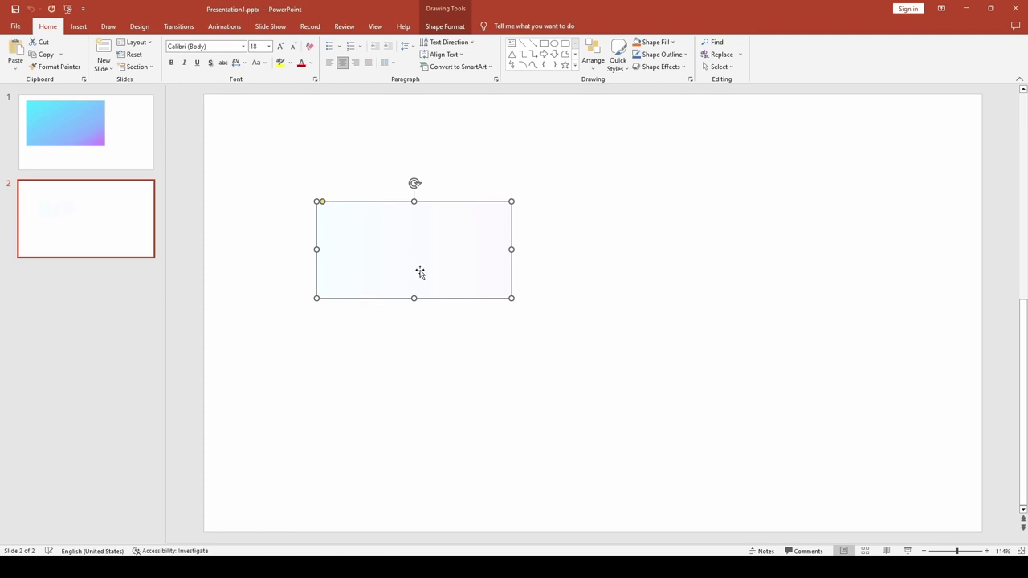
key(ctrl+v)
drag(415, 257, 628, 249)
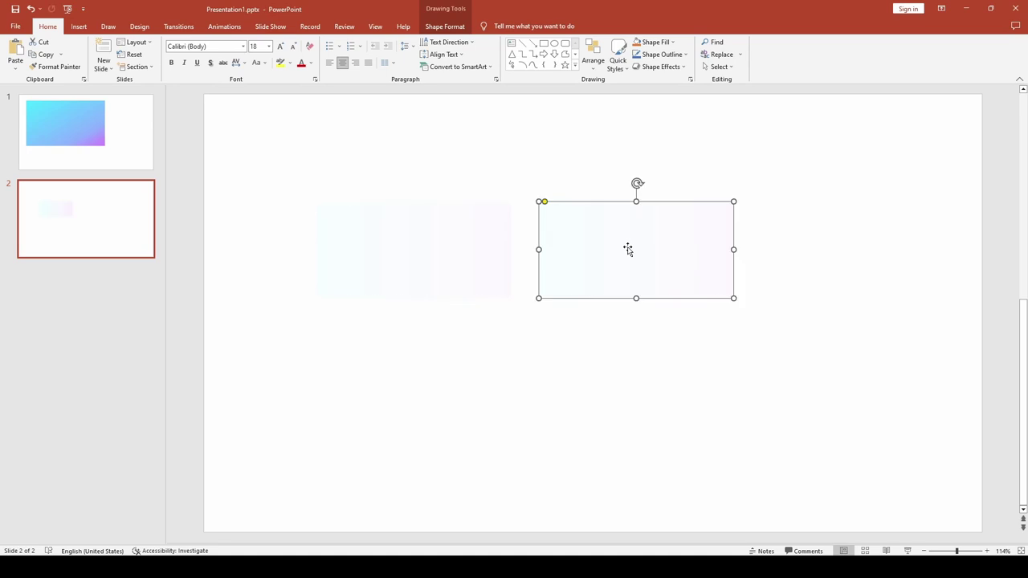
Step: Increase the corner rounding of the copied gradient rectangle
click(547, 206)
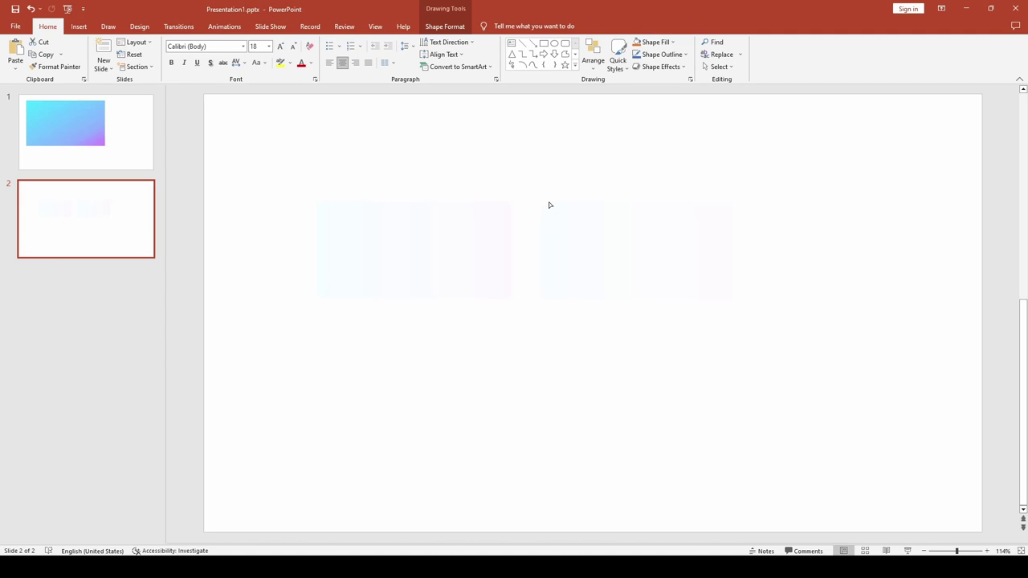
click(550, 205)
click(551, 205)
click(554, 204)
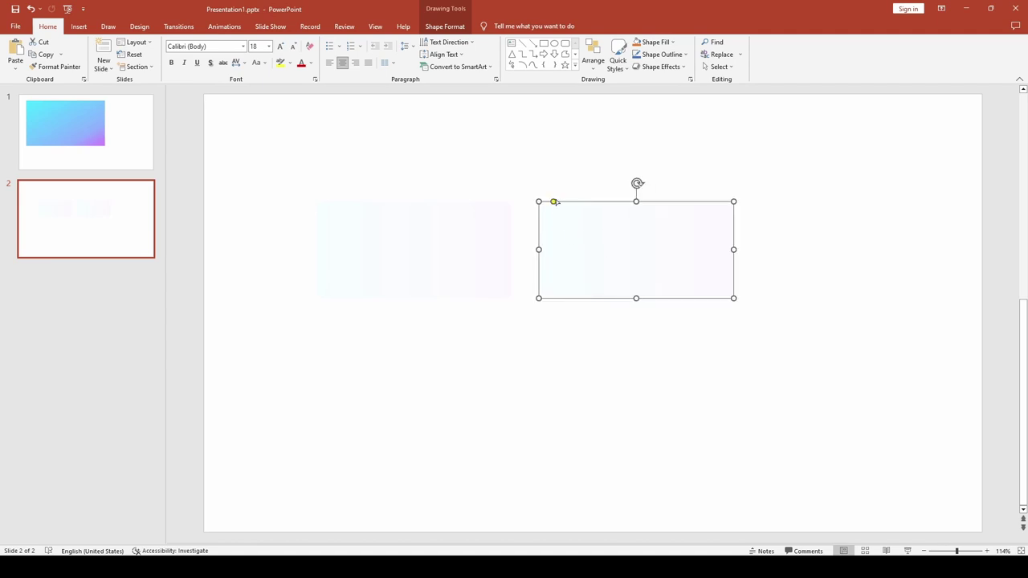
click(553, 204)
click(553, 223)
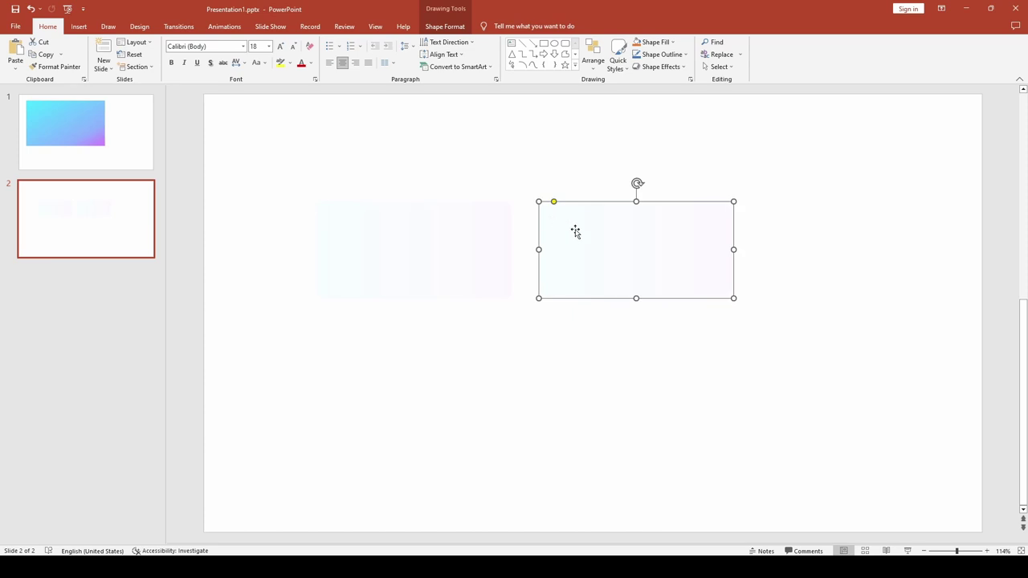
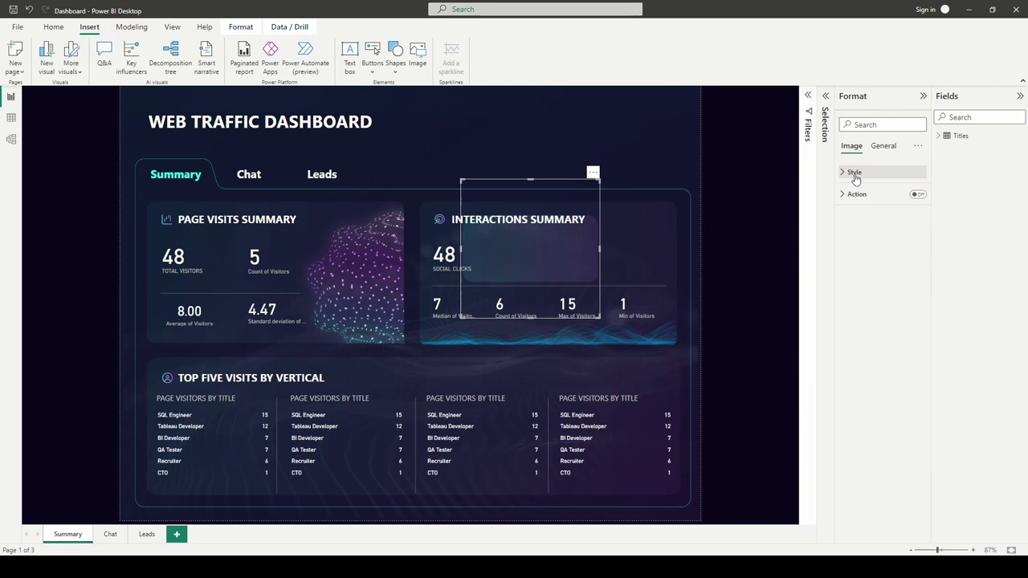
Step: Set the scaling of the inserted gradient rectangle image to Fit
click(855, 173)
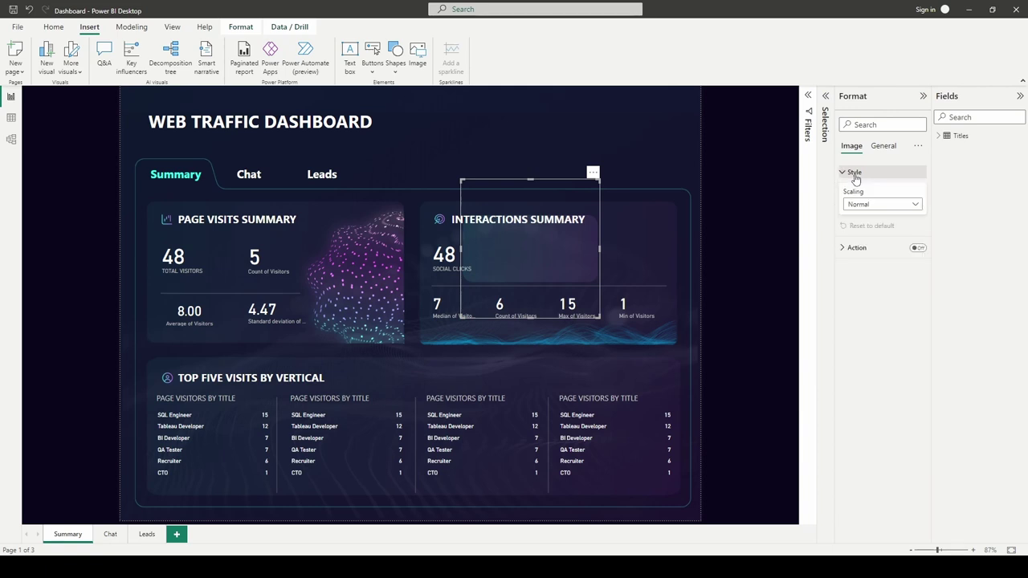
click(863, 206)
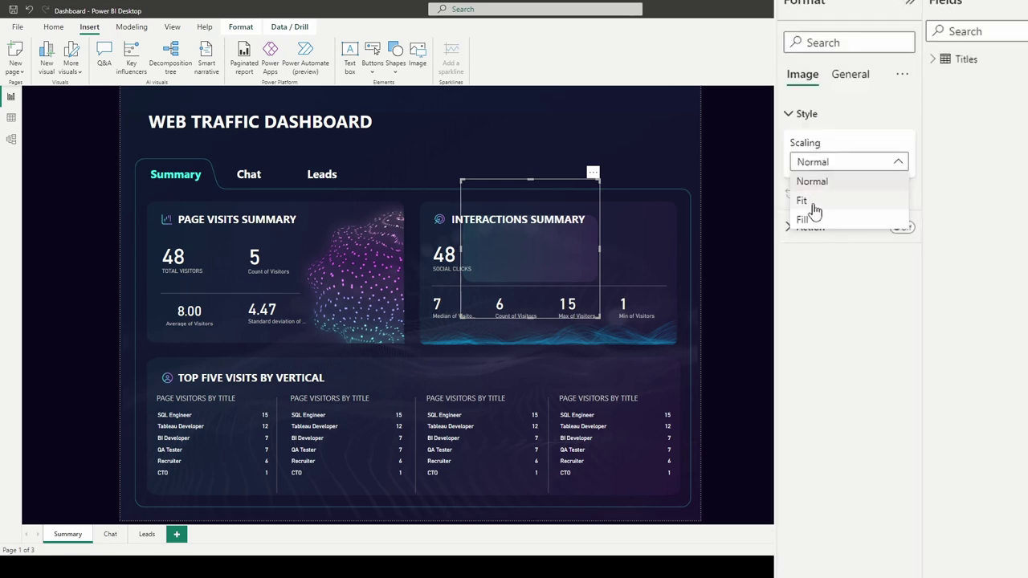
click(803, 201)
click(789, 119)
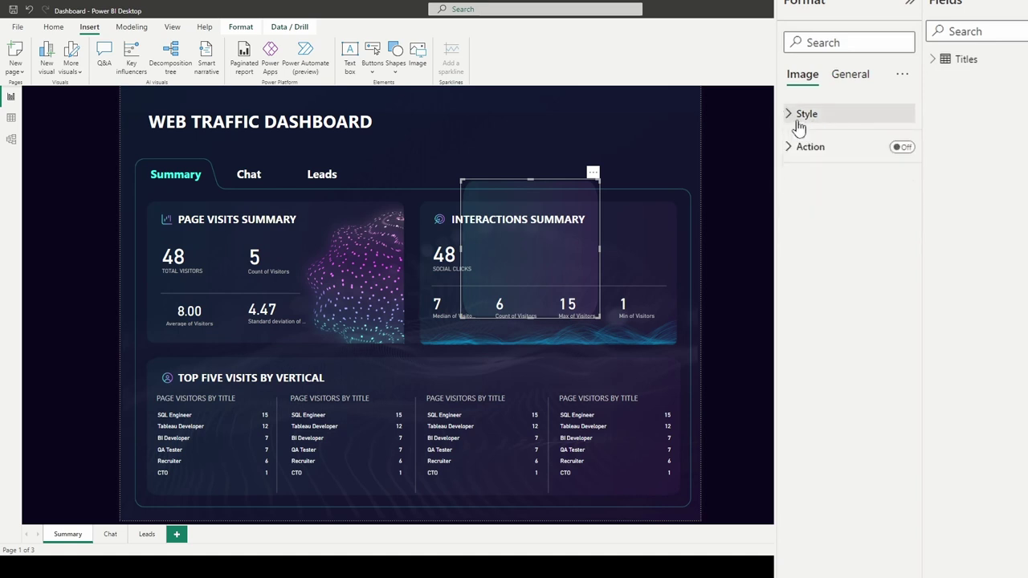
Step: Resize the gradient rectangle image to height 70 and width 70
click(854, 78)
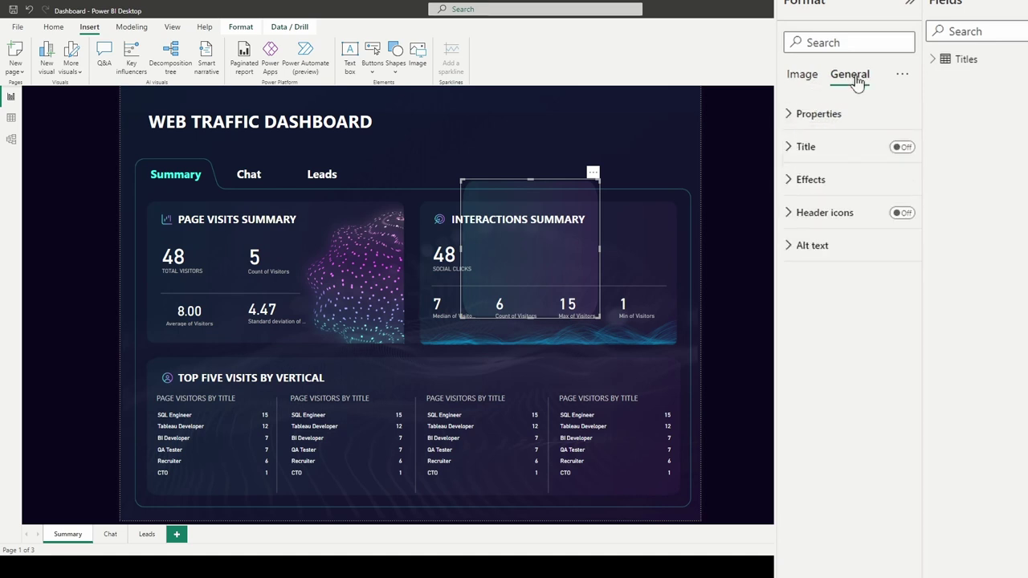
click(798, 113)
double_click(804, 190)
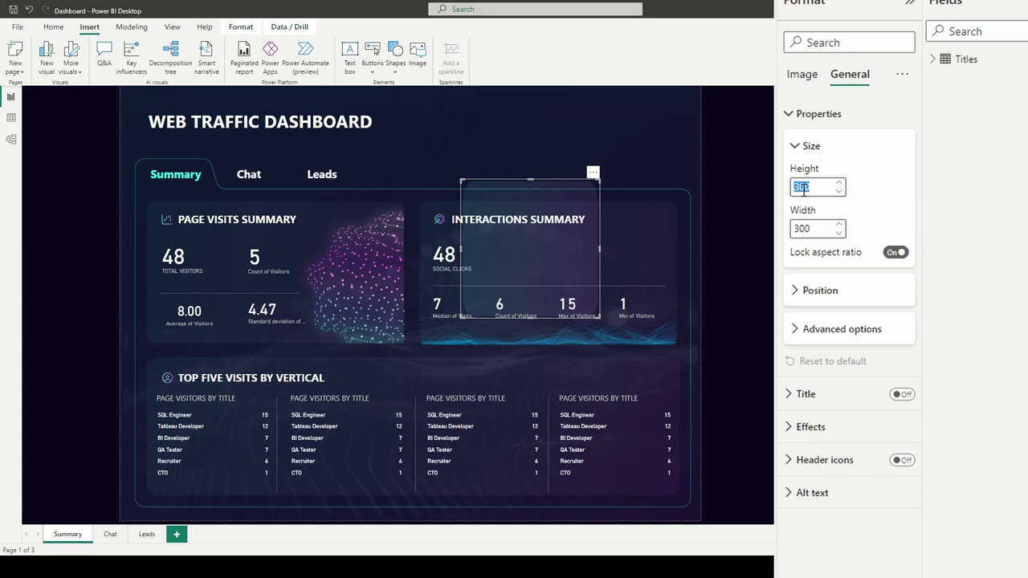
text(70)
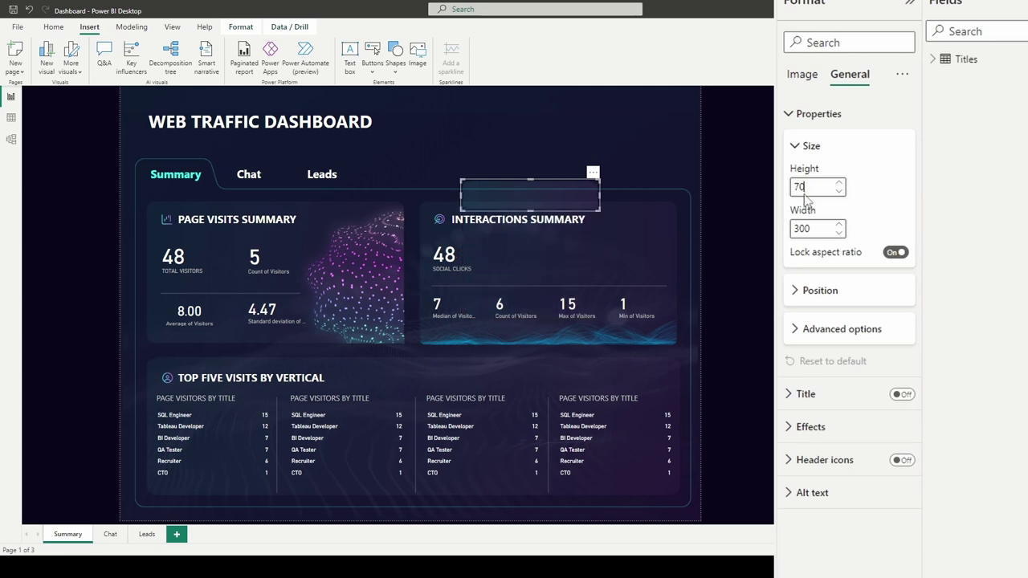
double_click(800, 231)
text(70)
Step: Position the gradient tile at horizontal 785 and vertical 334, beside the SOCIAL CLICKS card
click(799, 291)
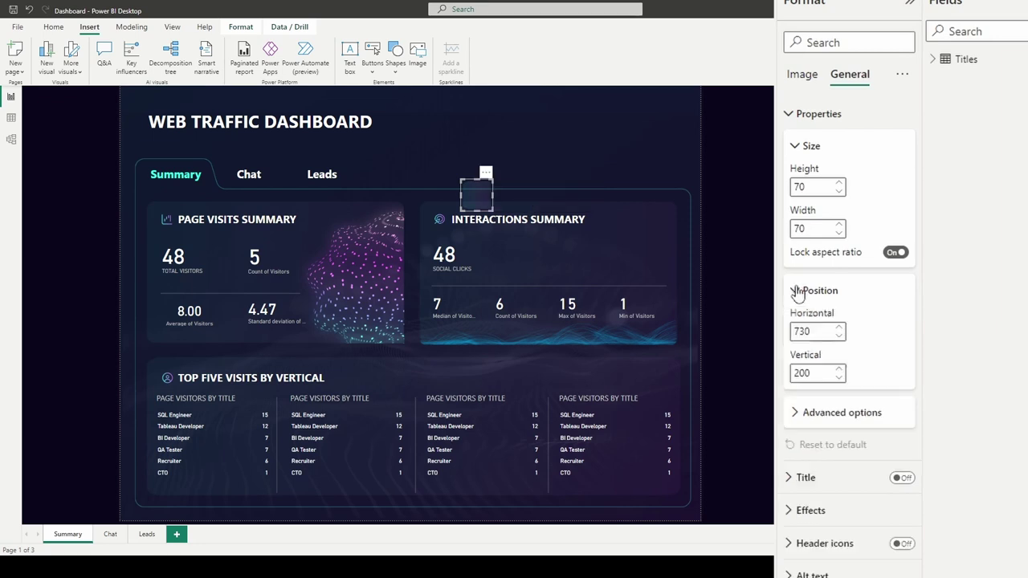
double_click(804, 331)
text(78)
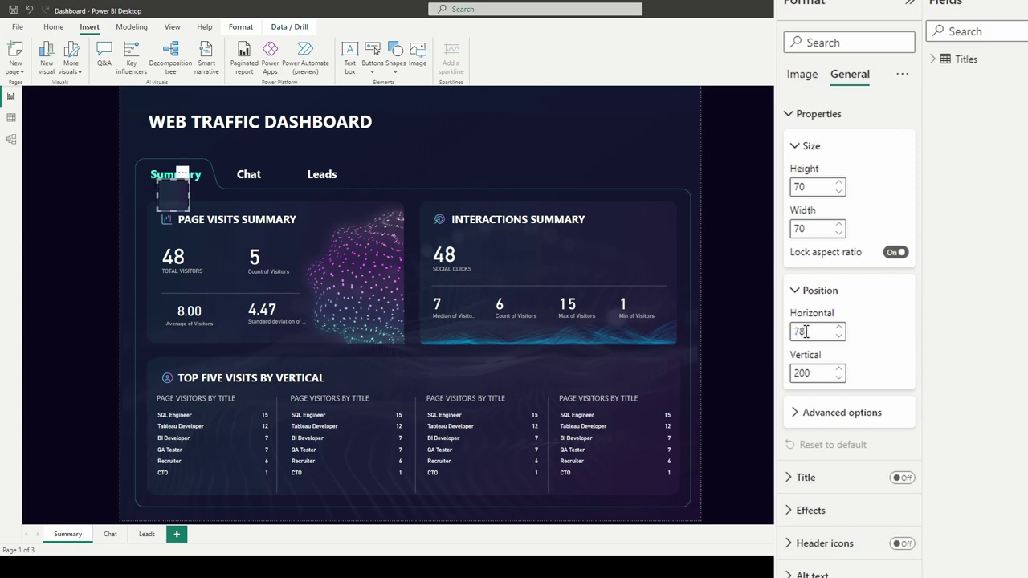
text(8)
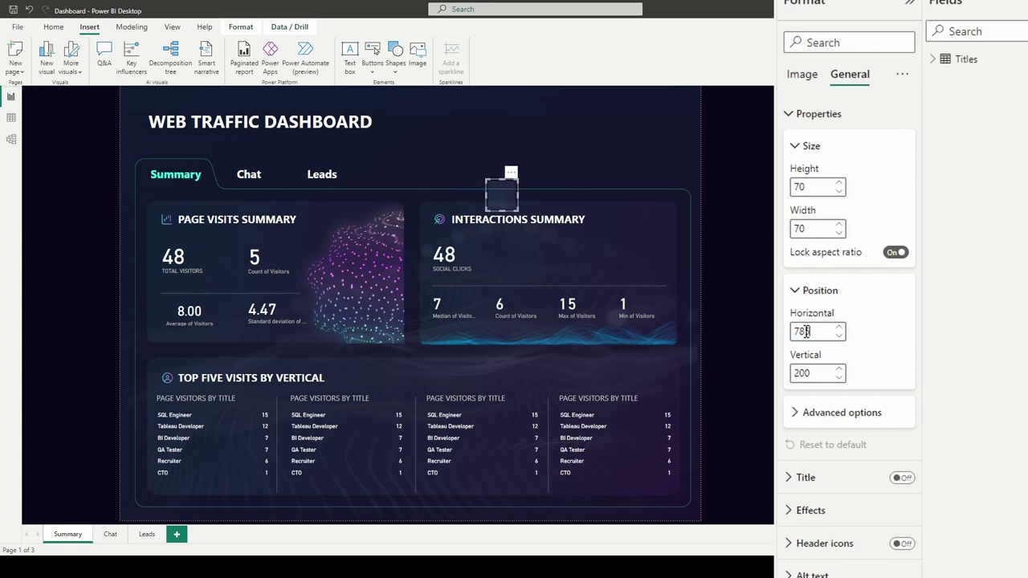
double_click(810, 372)
text(334)
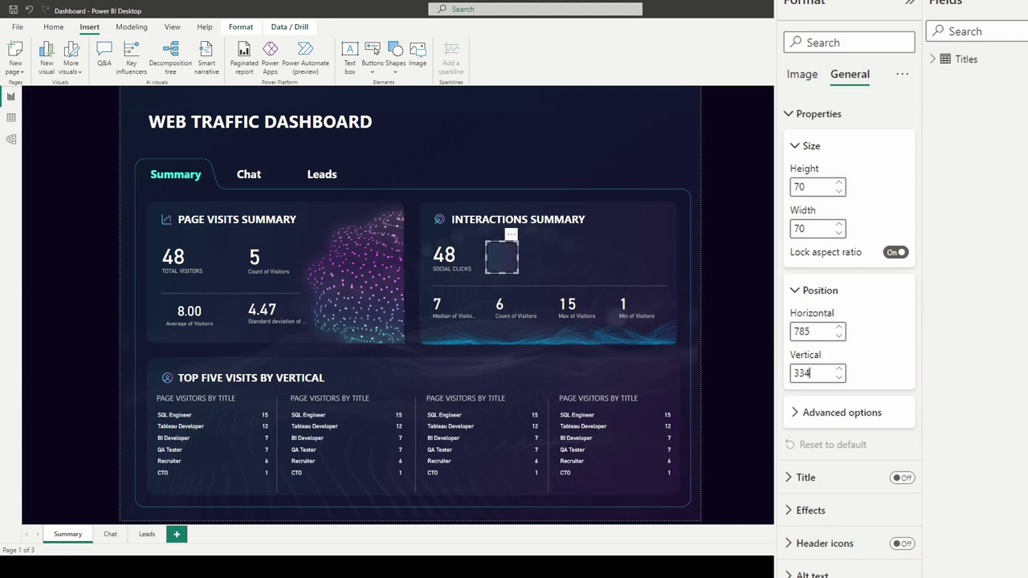
click(744, 277)
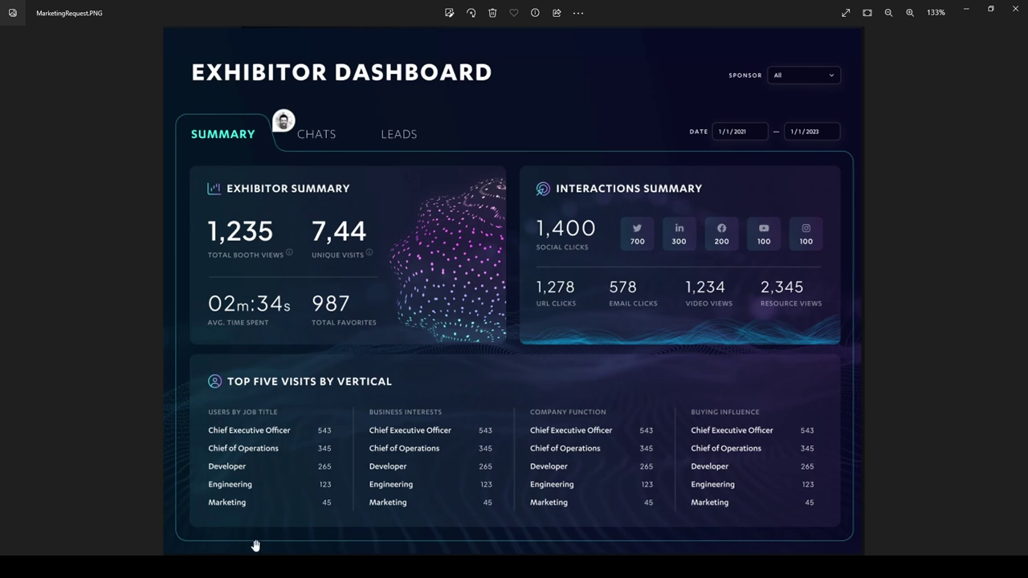
Step: Switch to the Chrome browser and open the website freeiconshop.com
key(alt+Tab)
click(245, 31)
text(https://freeiconshop.com/)
key(Return)
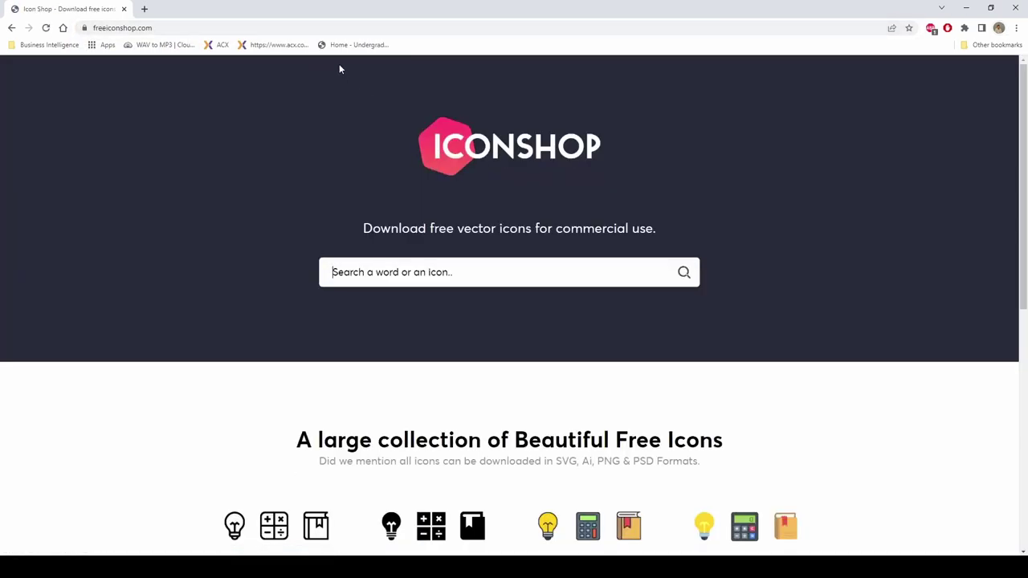
Step: Search the icon site for twitter icons
scroll(433, 225, down, 3)
scroll(458, 260, up, 3)
click(473, 276)
text(twitter)
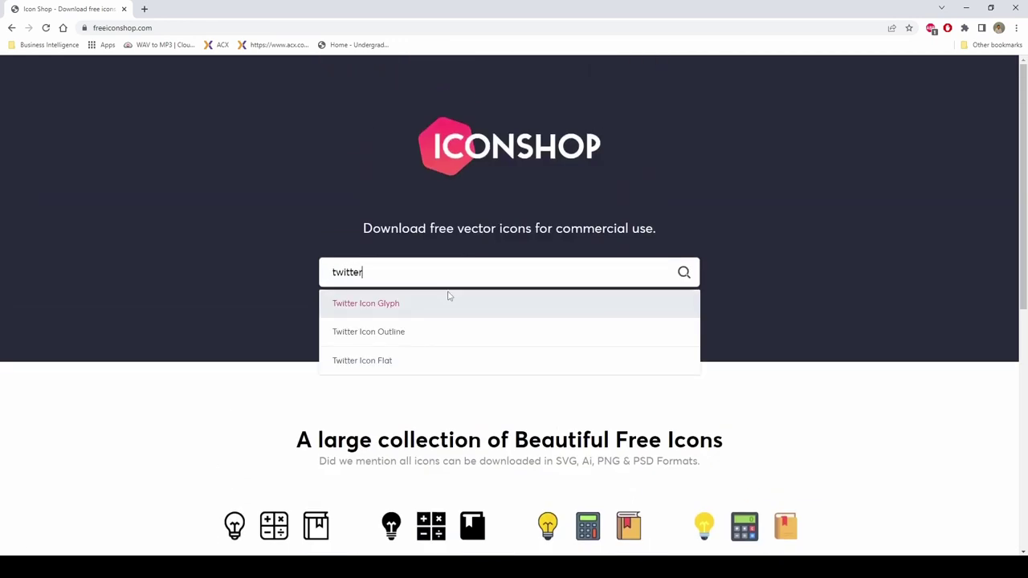
key(Return)
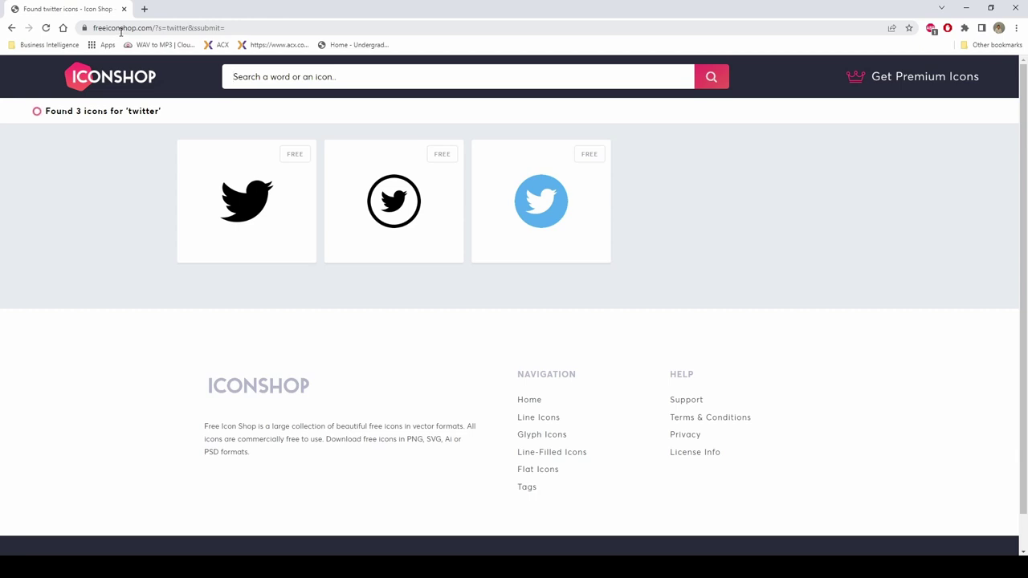
Step: Switch back to the Dashboard report in Power BI and insert twitter.png from the Icons folder, placing it over the Interactions Summary panel
mouse_move(338, 545)
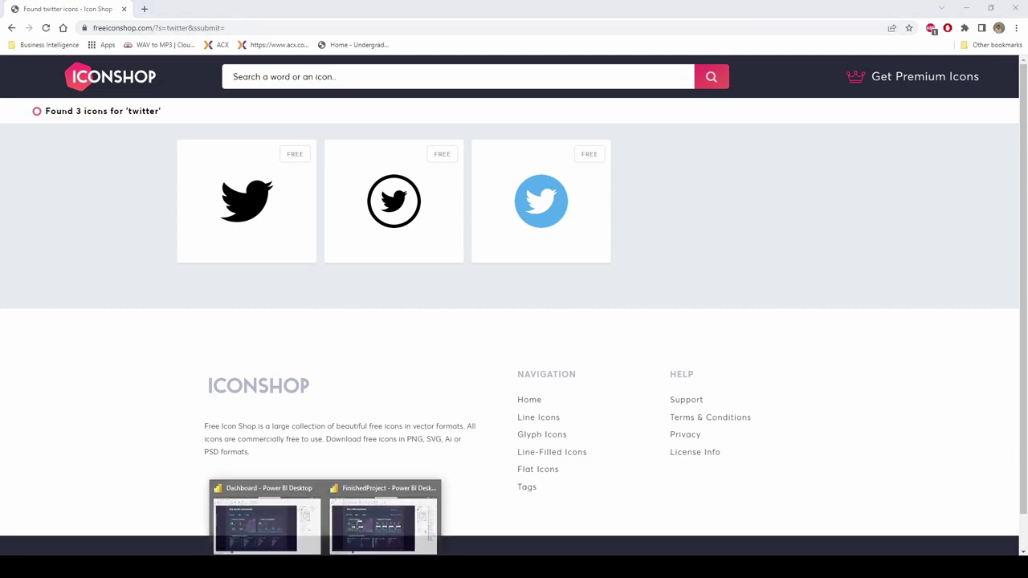
click(426, 518)
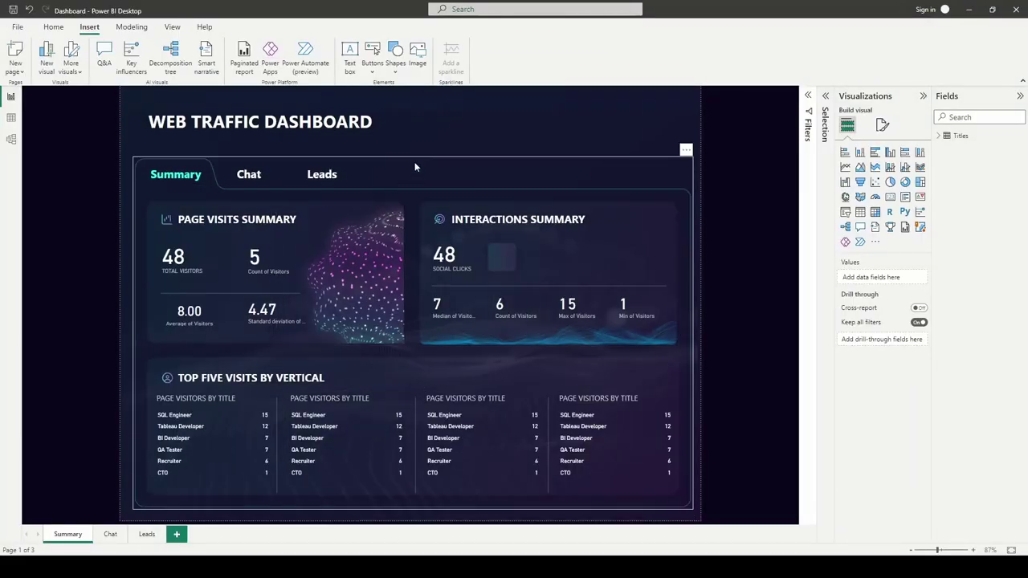
click(418, 72)
click(351, 103)
click(394, 285)
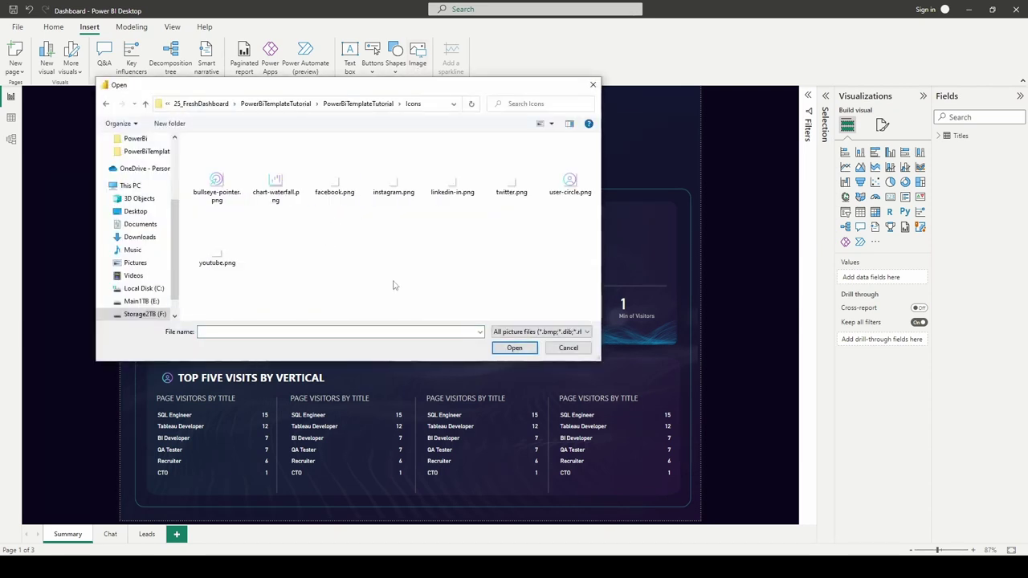
click(512, 189)
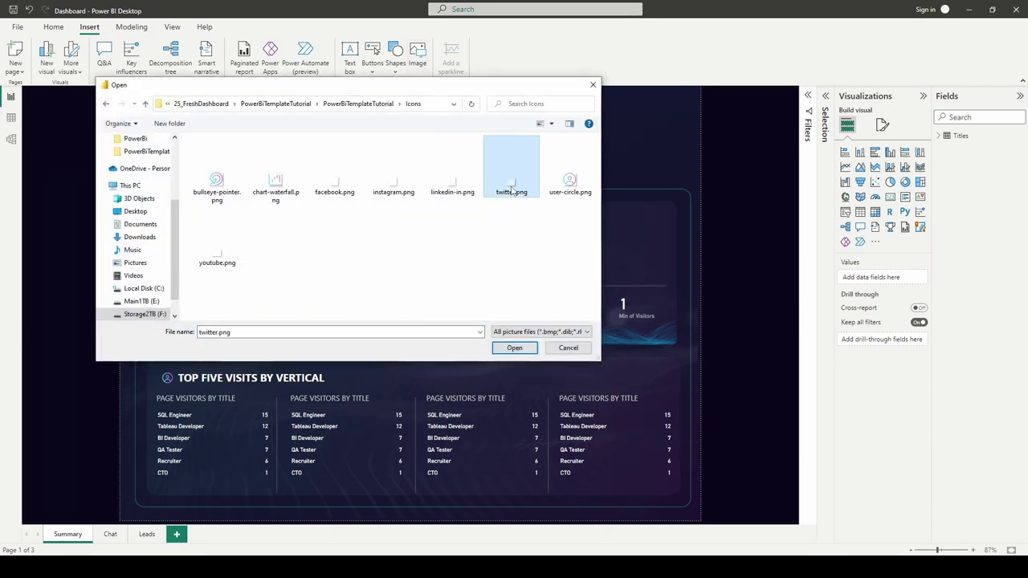
click(514, 347)
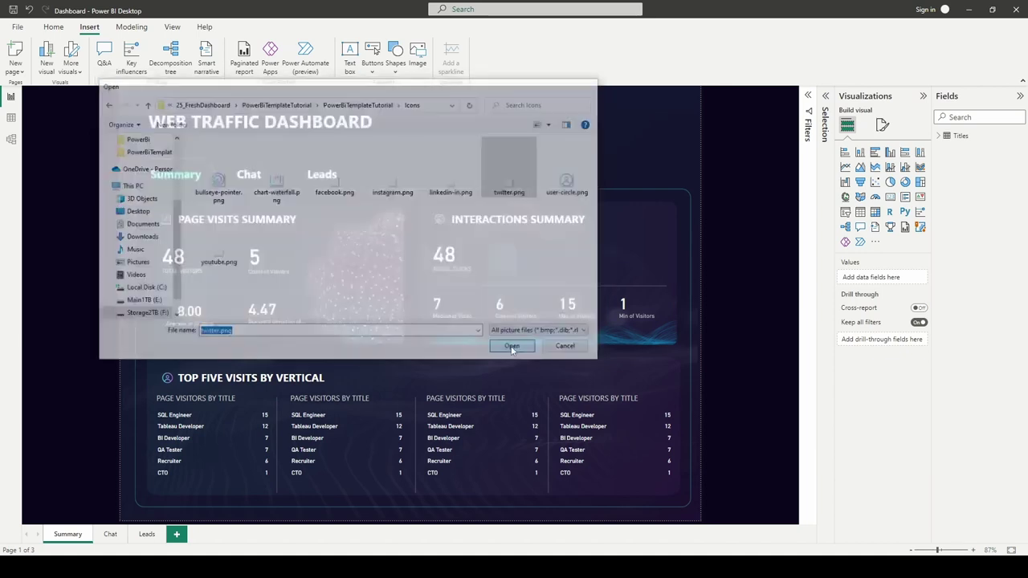
drag(259, 199, 519, 252)
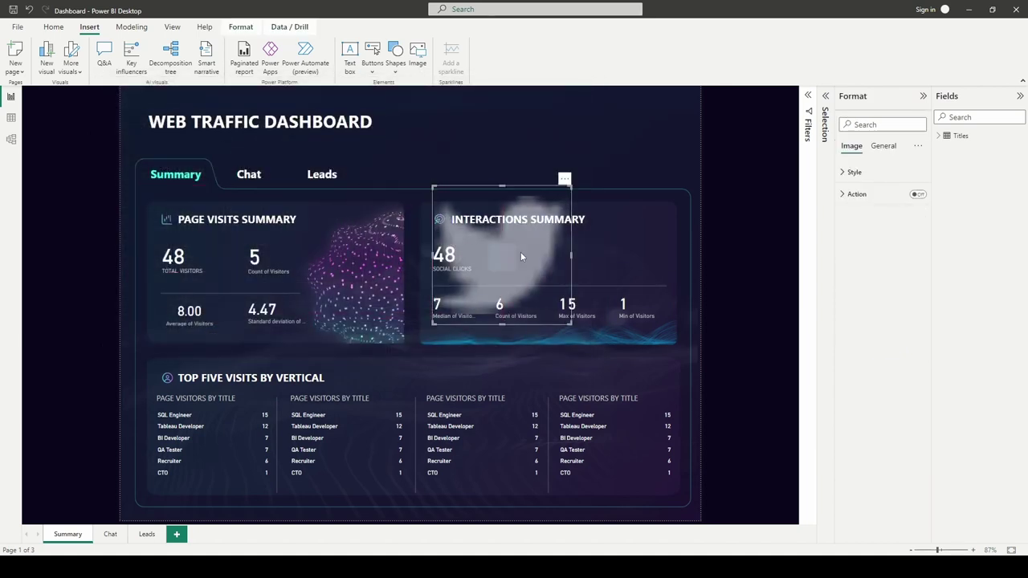
Step: Set the Twitter image's scaling style to Fit
click(845, 172)
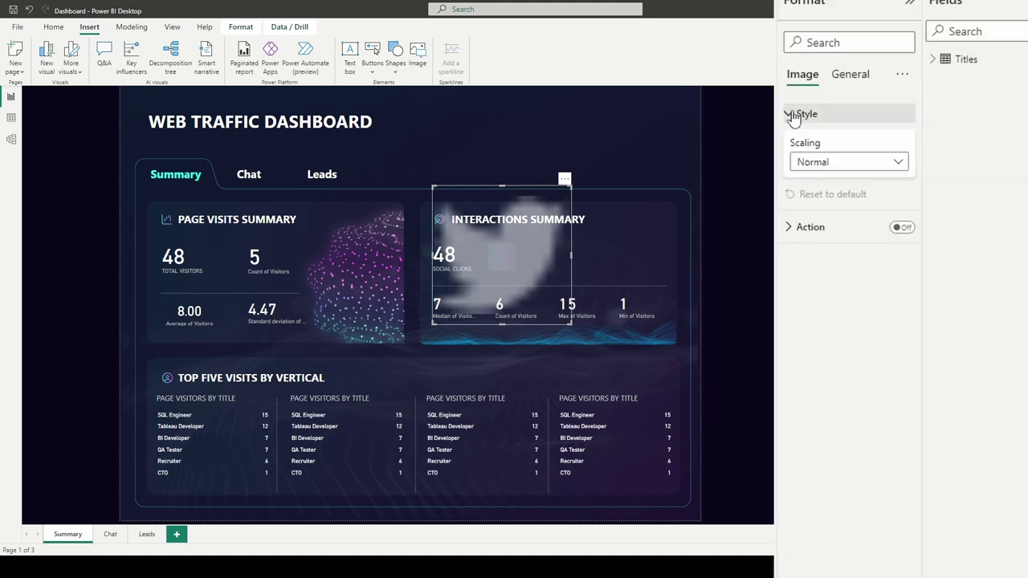
click(830, 167)
click(815, 201)
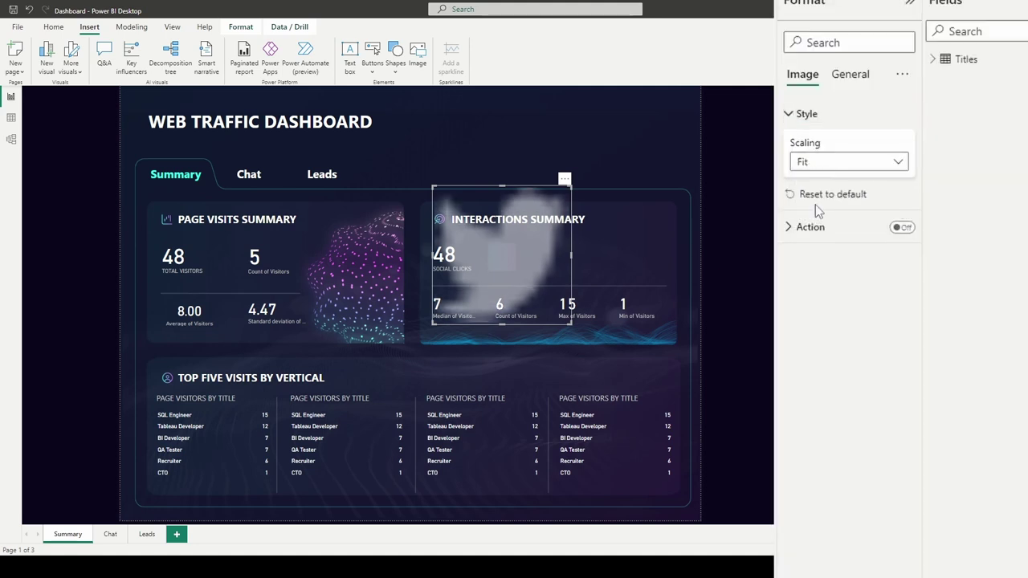
click(799, 116)
Step: Resize the Twitter image to a height of 28 and a width of 30
click(849, 78)
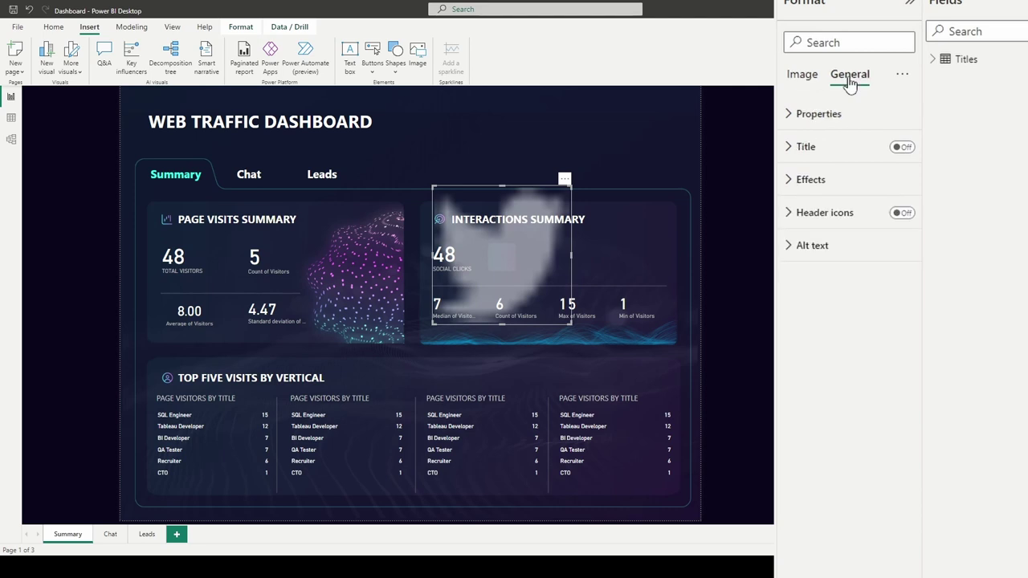
click(803, 113)
double_click(802, 188)
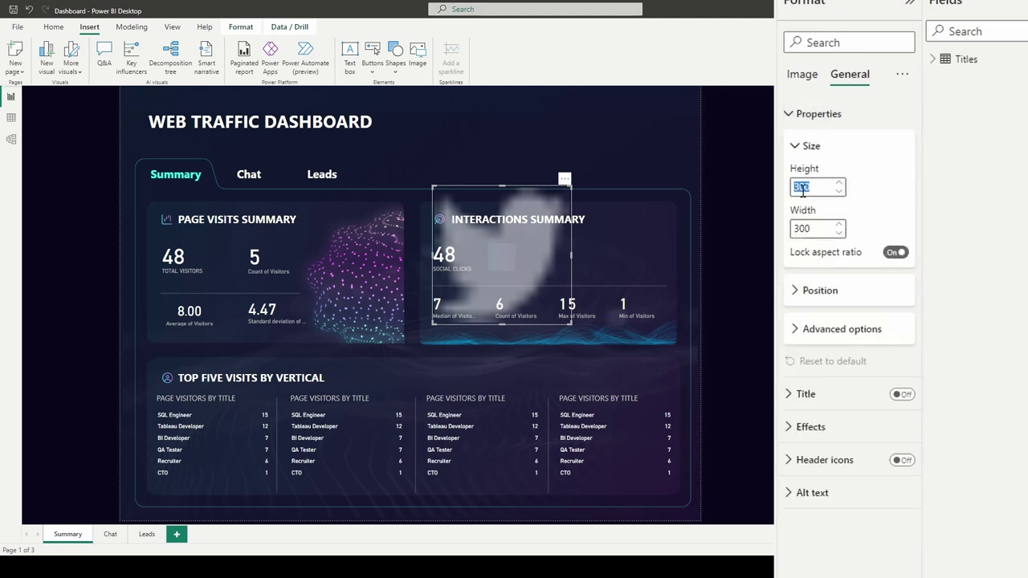
text(28)
double_click(803, 228)
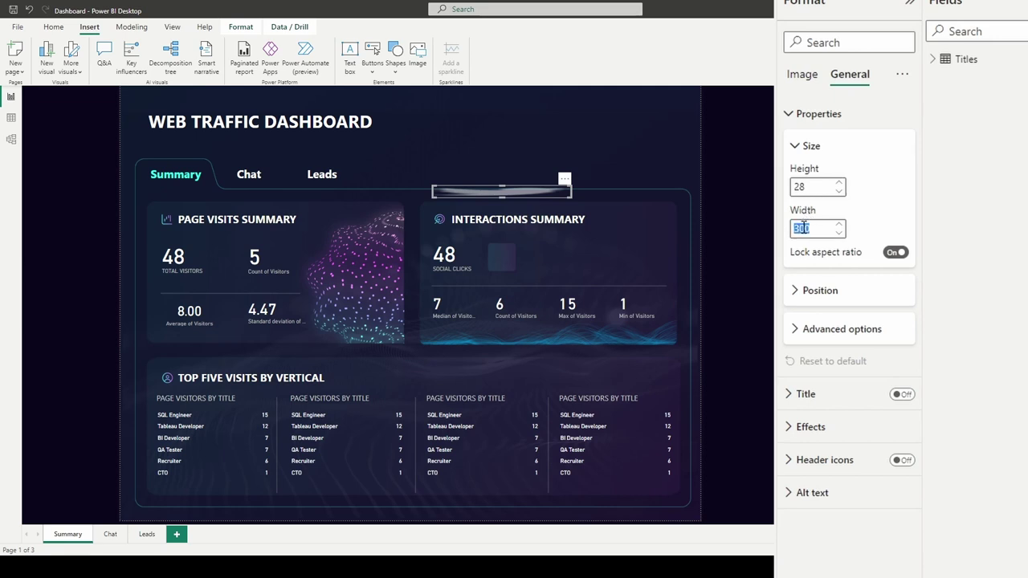
text(30)
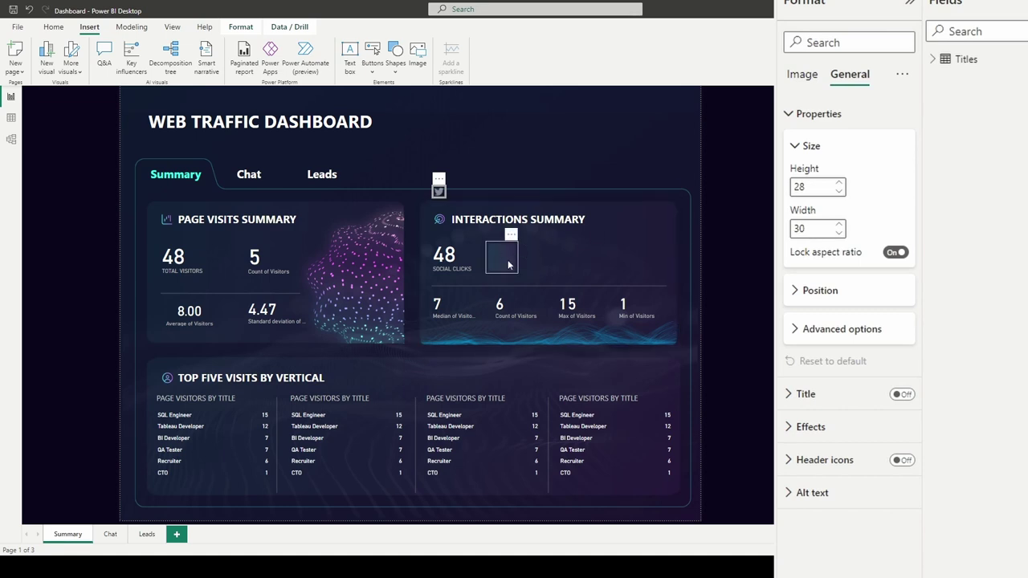
Step: Position the Twitter icon at horizontal 805 and vertical 344, on the gradient tile beside the SOCIAL CLICKS card
click(806, 291)
double_click(801, 331)
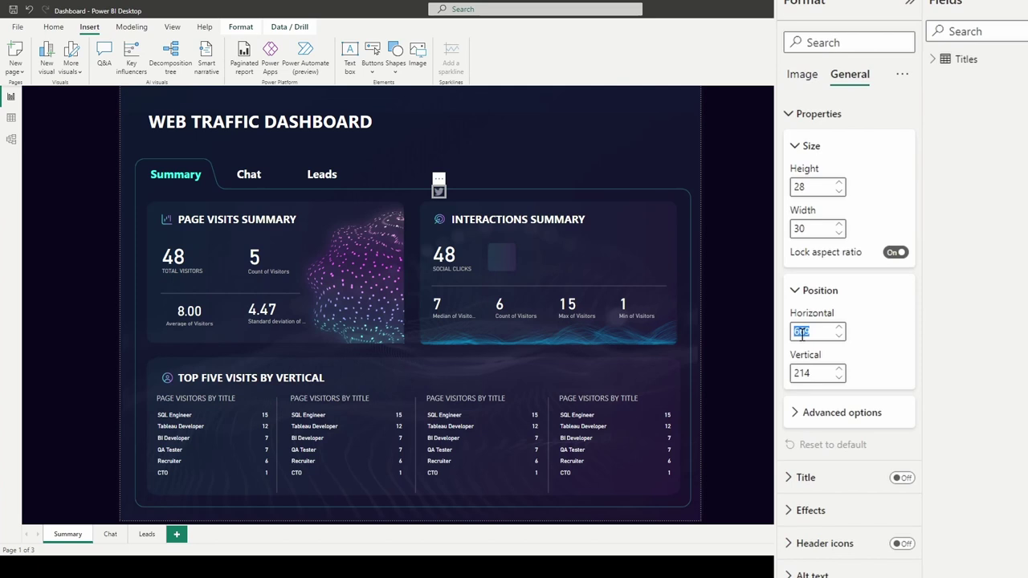
text(805)
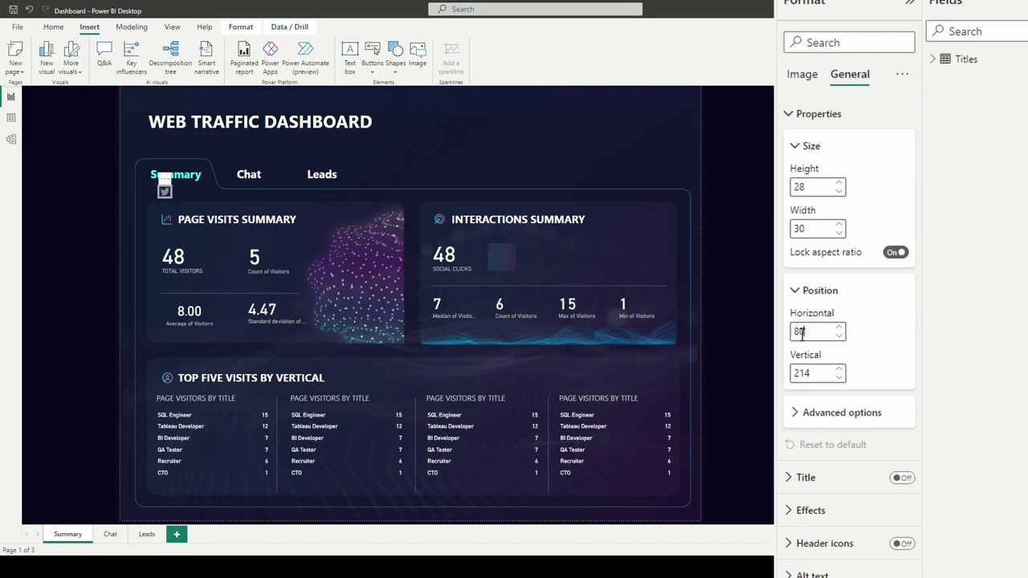
double_click(801, 373)
text(340)
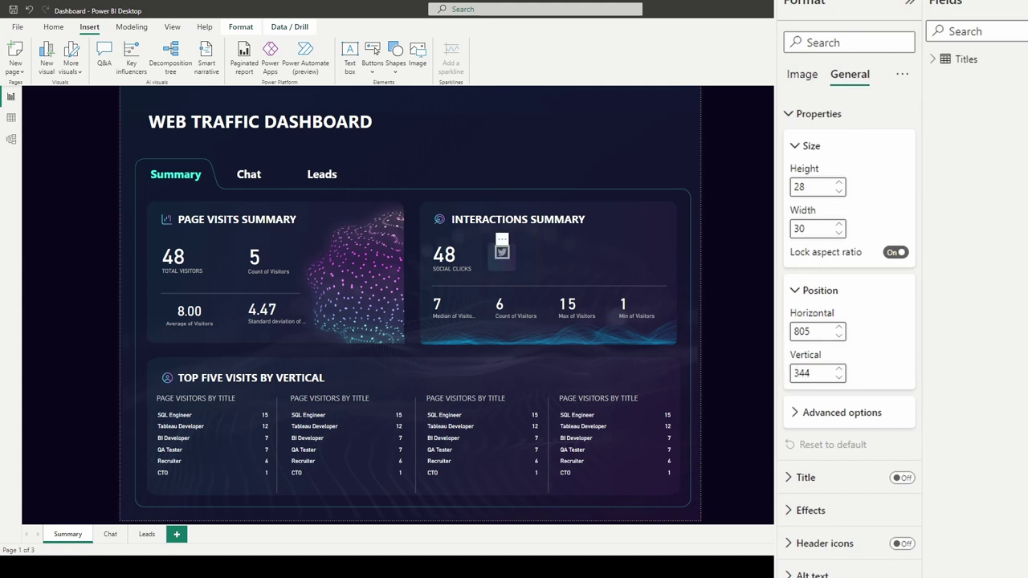
click(755, 254)
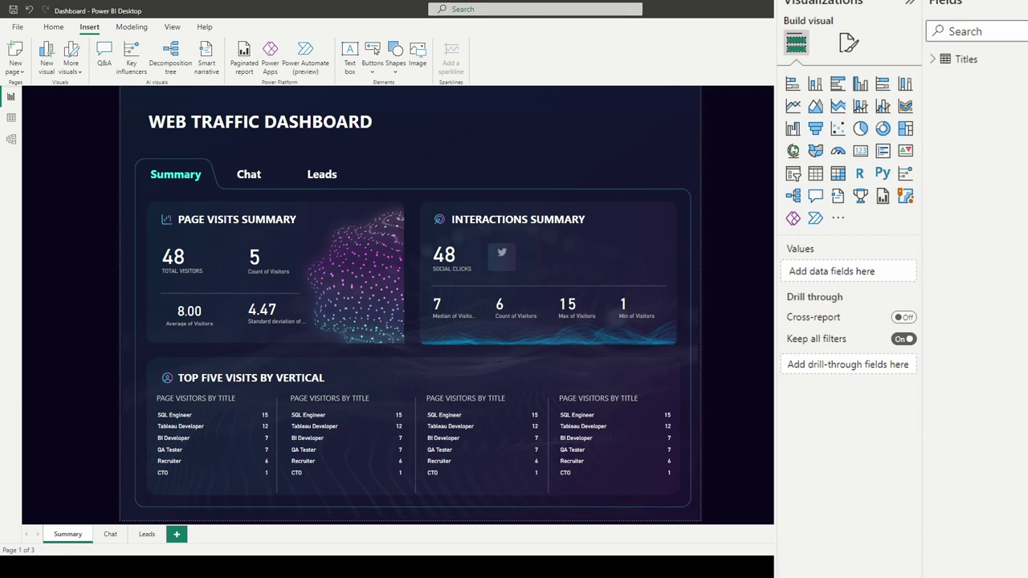
Step: Add a card visual over the Interactions Summary panel and fill it with the Visitors field from the Titles table
click(860, 154)
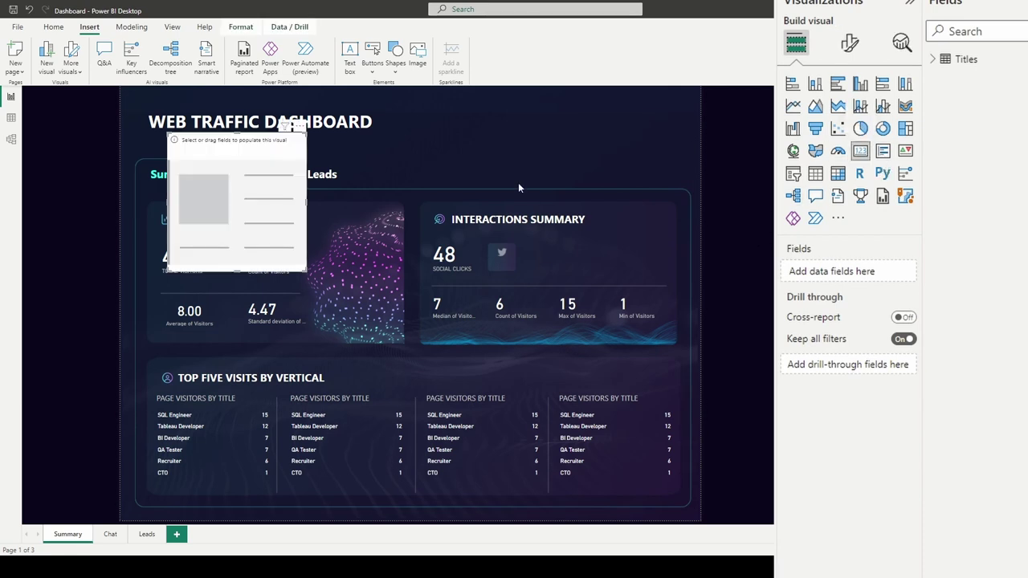
drag(273, 149, 656, 188)
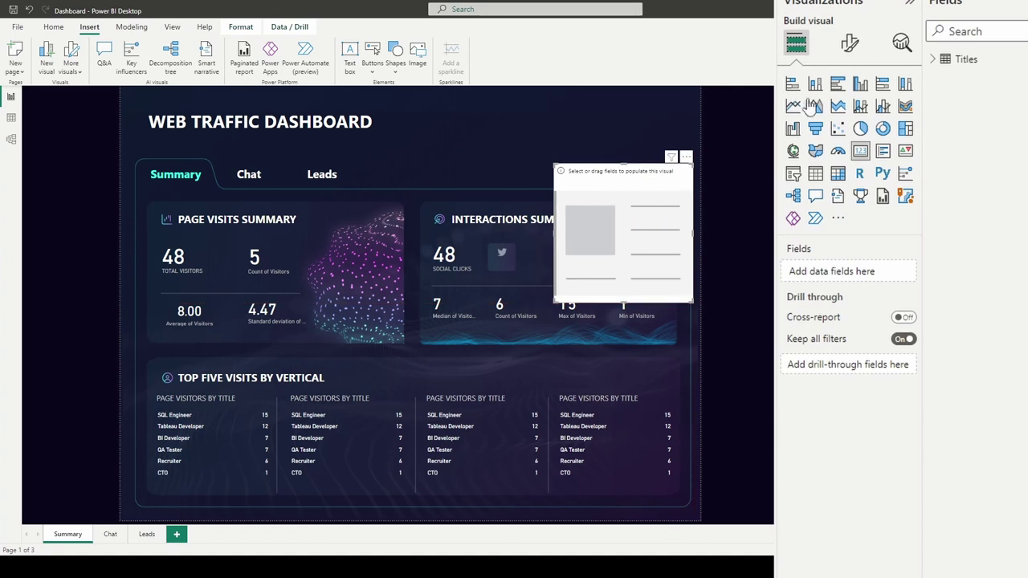
click(933, 60)
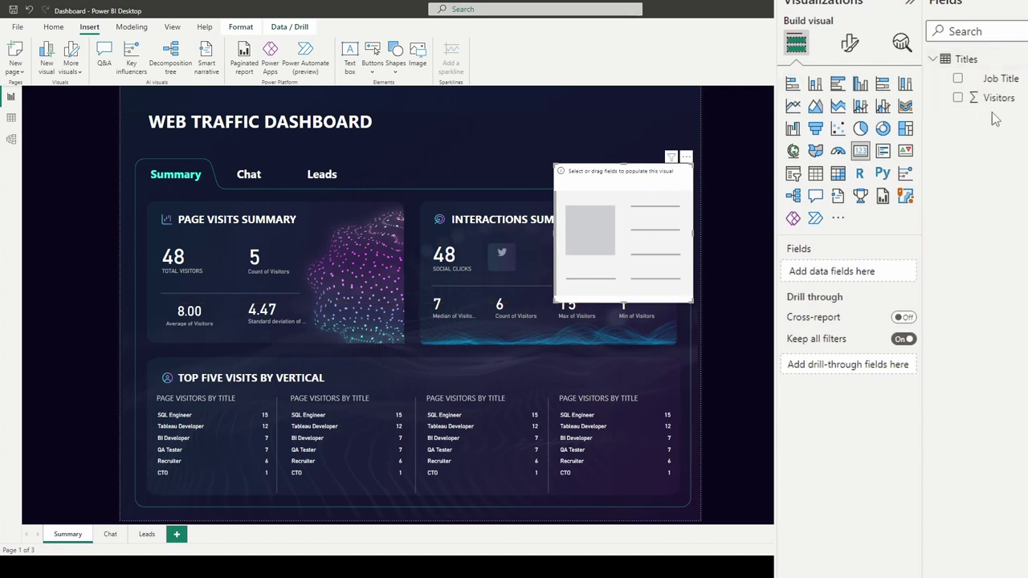
drag(998, 98, 849, 283)
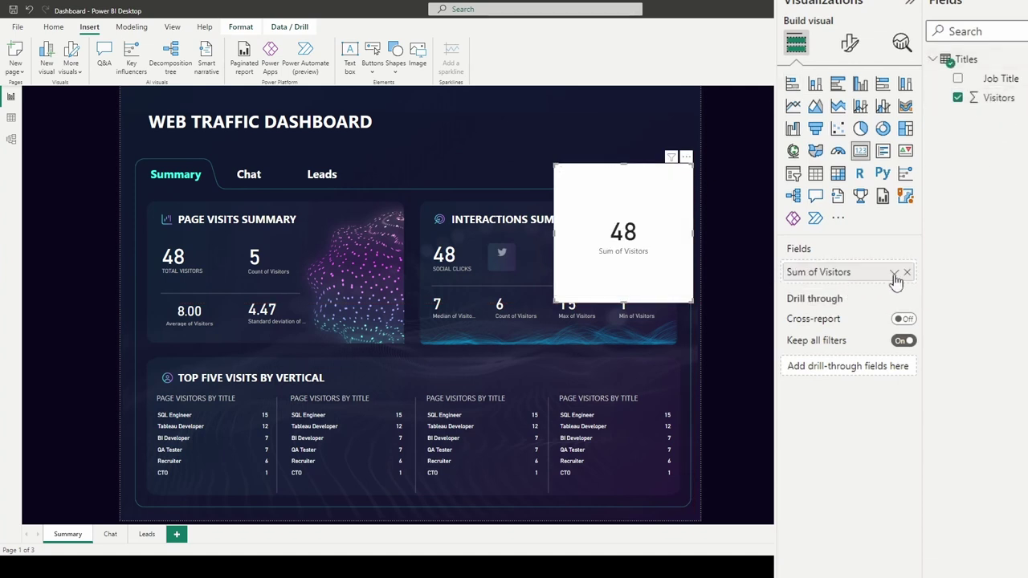
Step: Try Variance as the new card's Visitors aggregation, and settle on Minimum
click(896, 275)
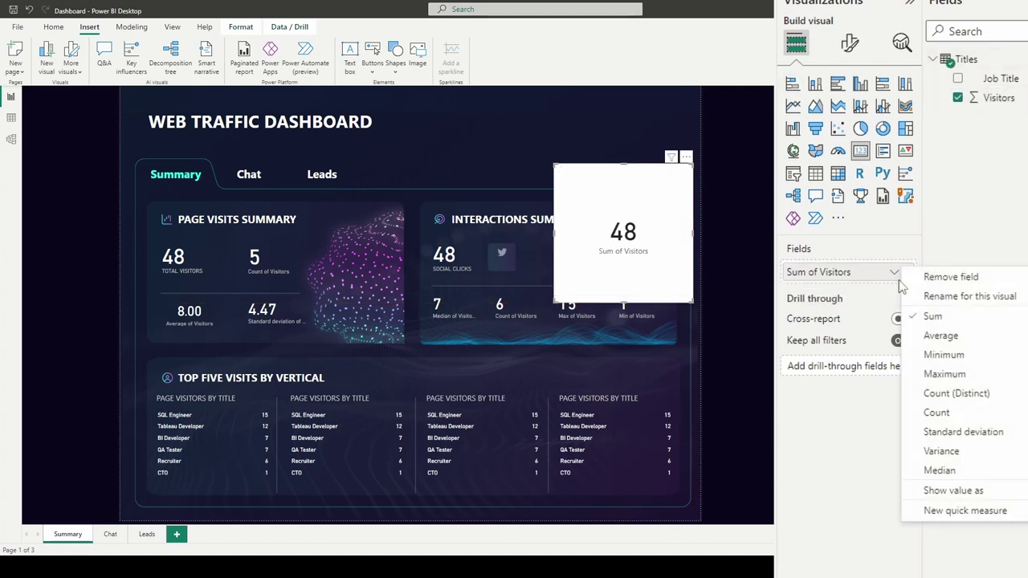
click(941, 451)
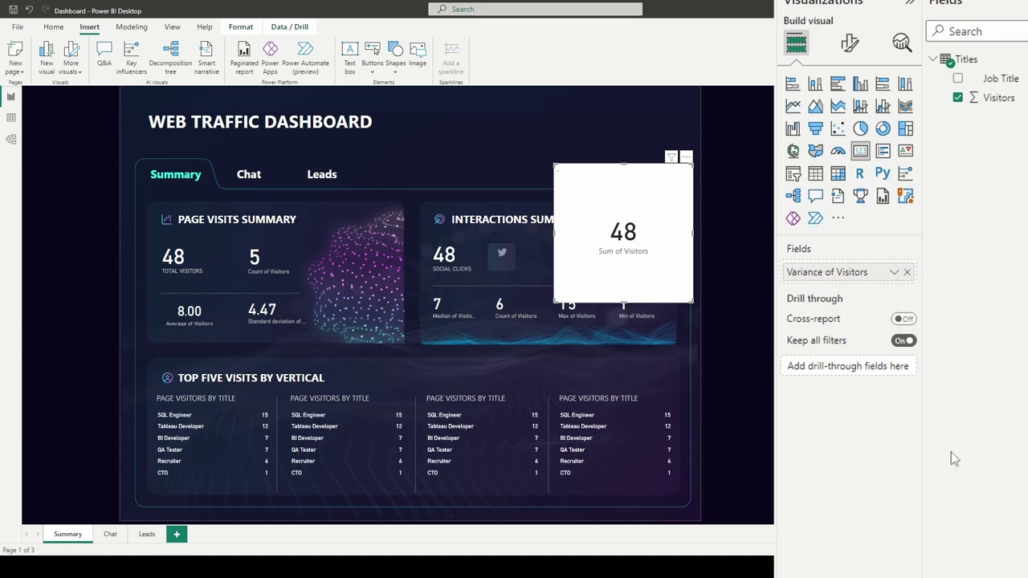
click(893, 275)
click(945, 355)
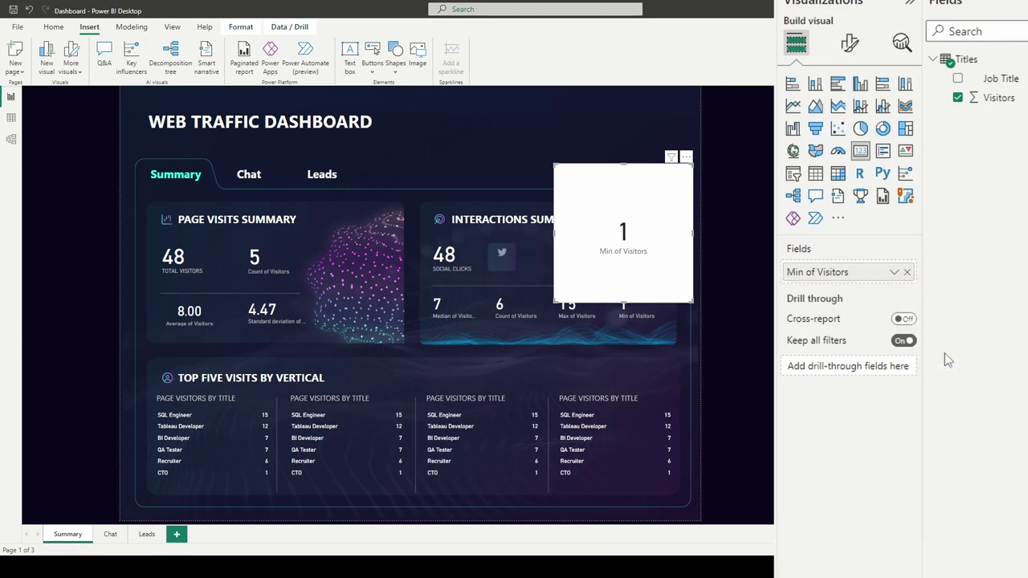
Step: Turn off the category label and the background of the Min of Visitors card
click(850, 50)
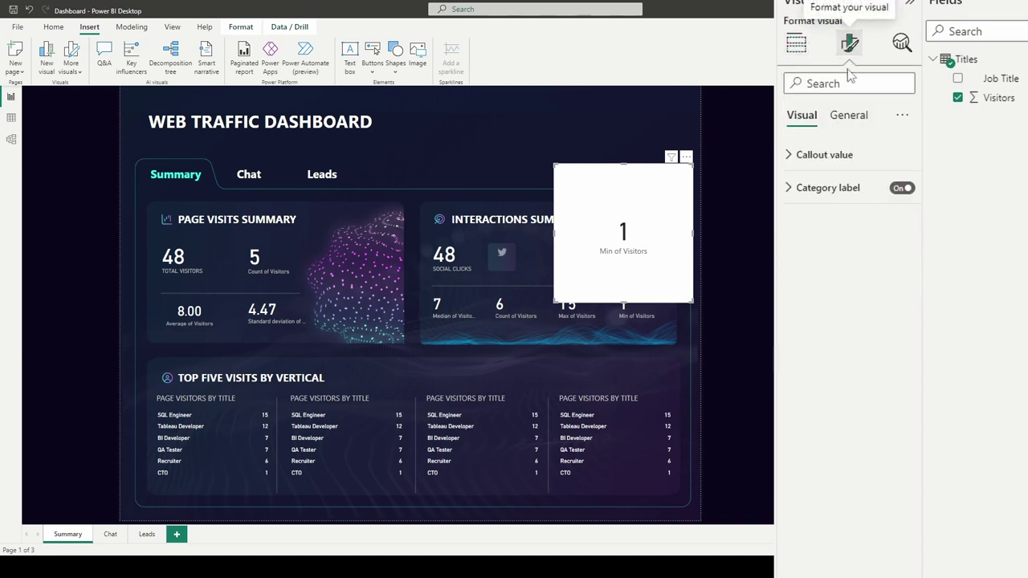
click(903, 192)
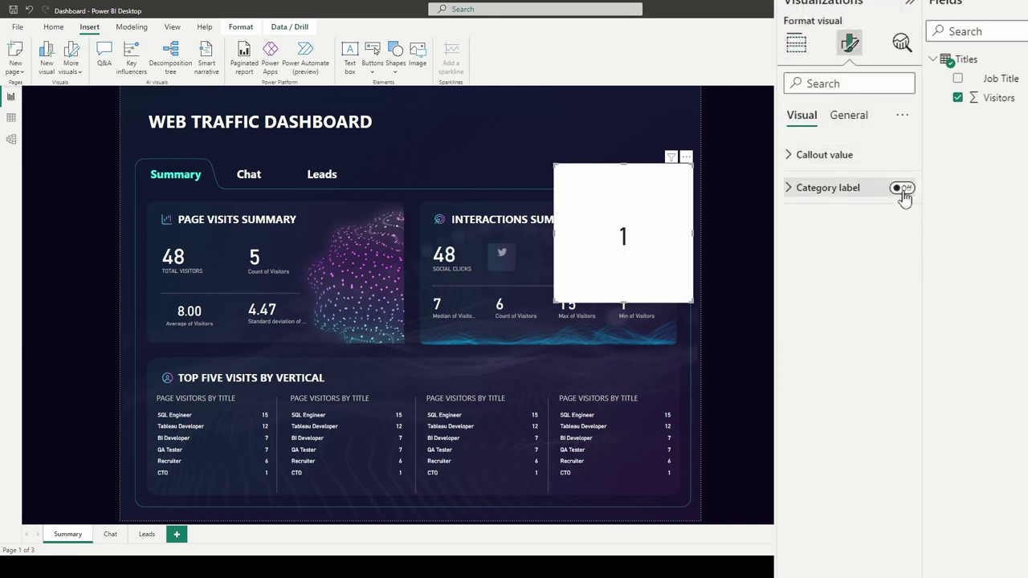
click(850, 115)
click(811, 221)
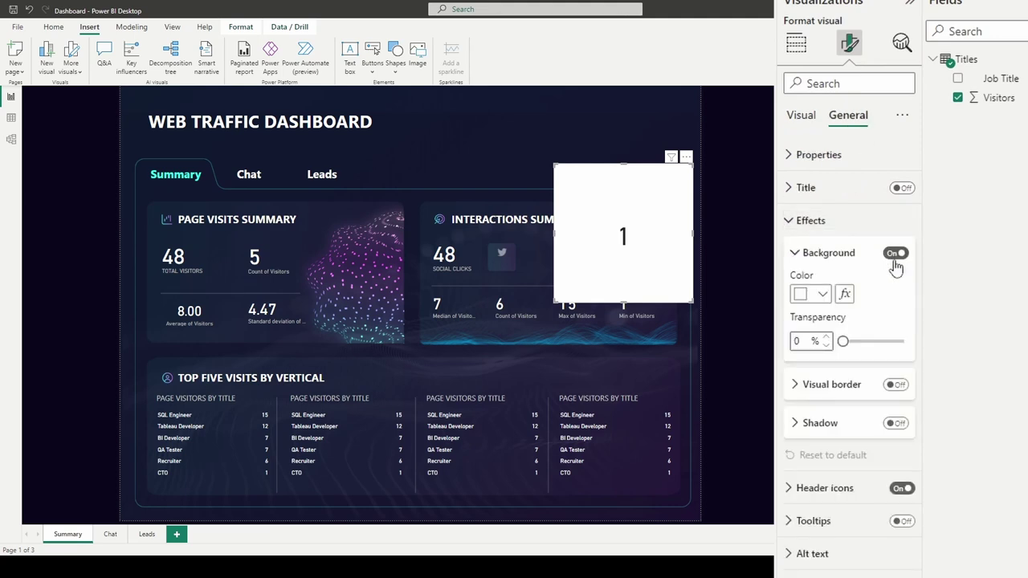
click(894, 253)
click(835, 253)
click(803, 224)
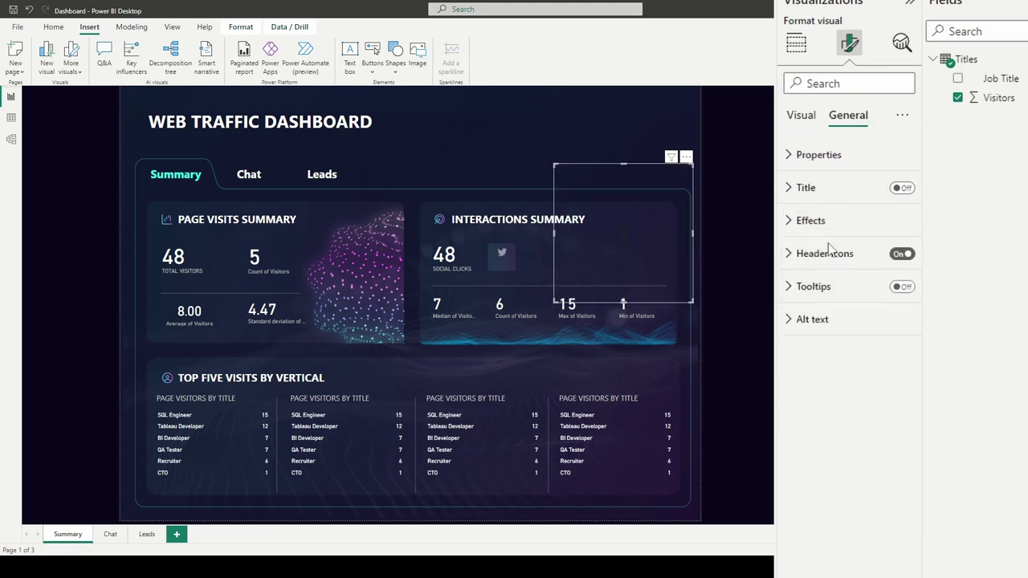
Step: Format the card's callout value in white with a font size of 12
click(801, 117)
click(796, 156)
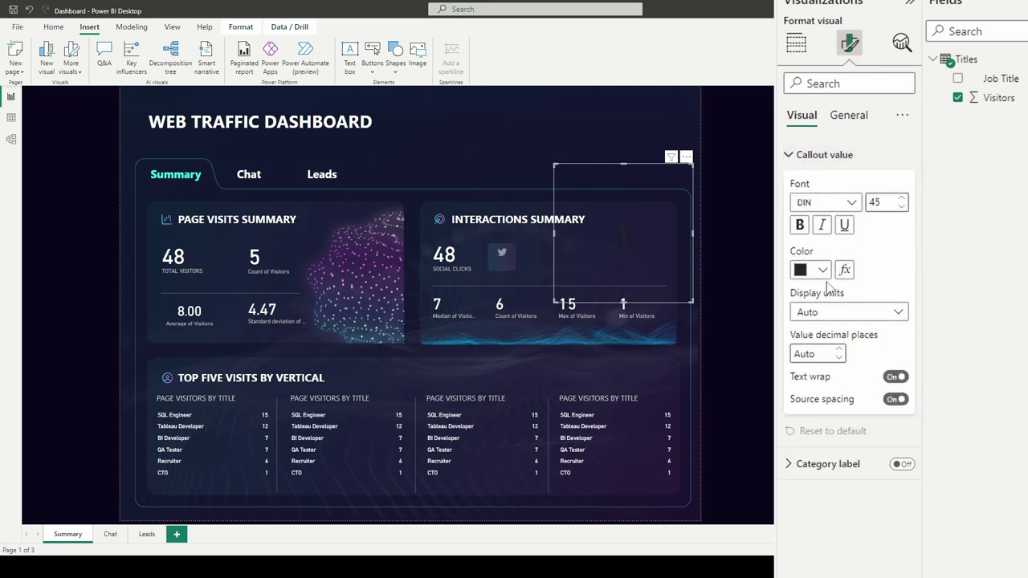
click(821, 270)
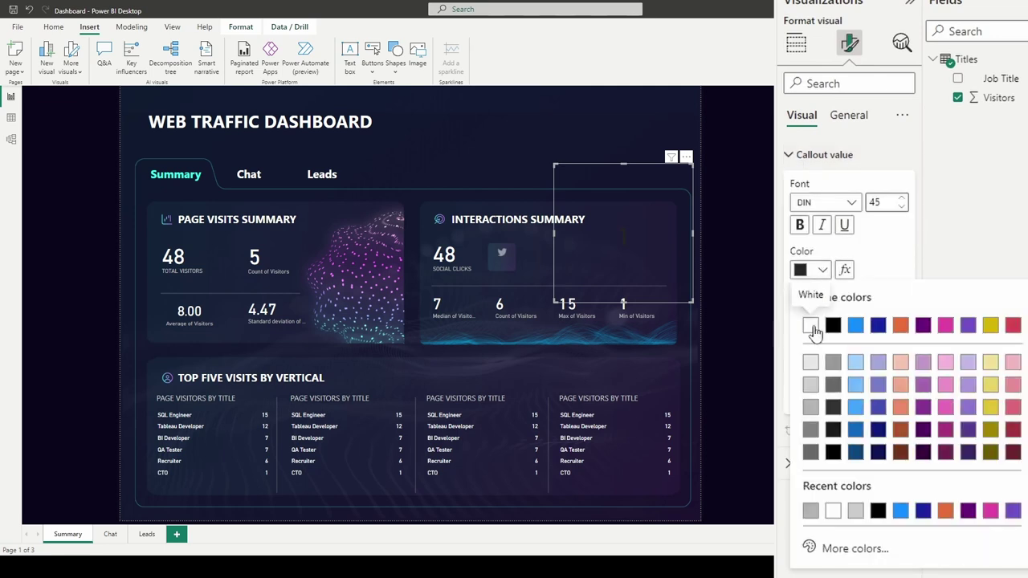
click(811, 325)
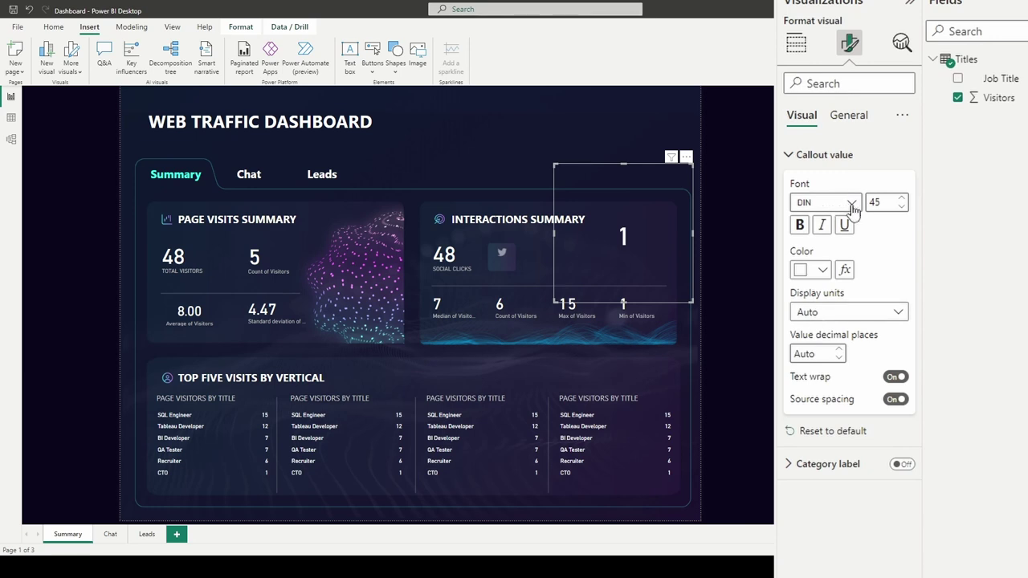
double_click(881, 203)
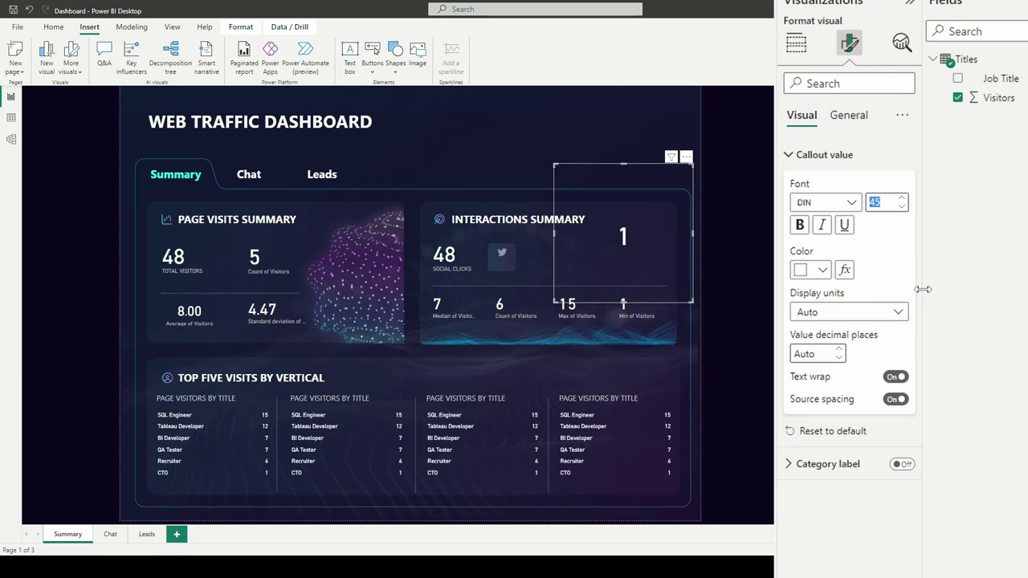
text(12)
Step: Resize the small visitors card to a height of 28 and a width of 70
click(848, 115)
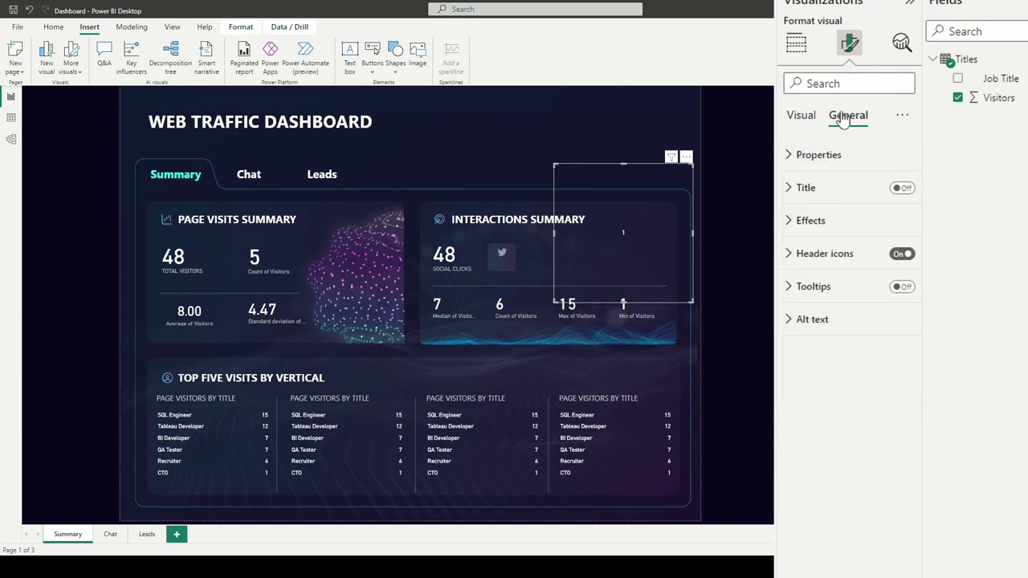
click(789, 157)
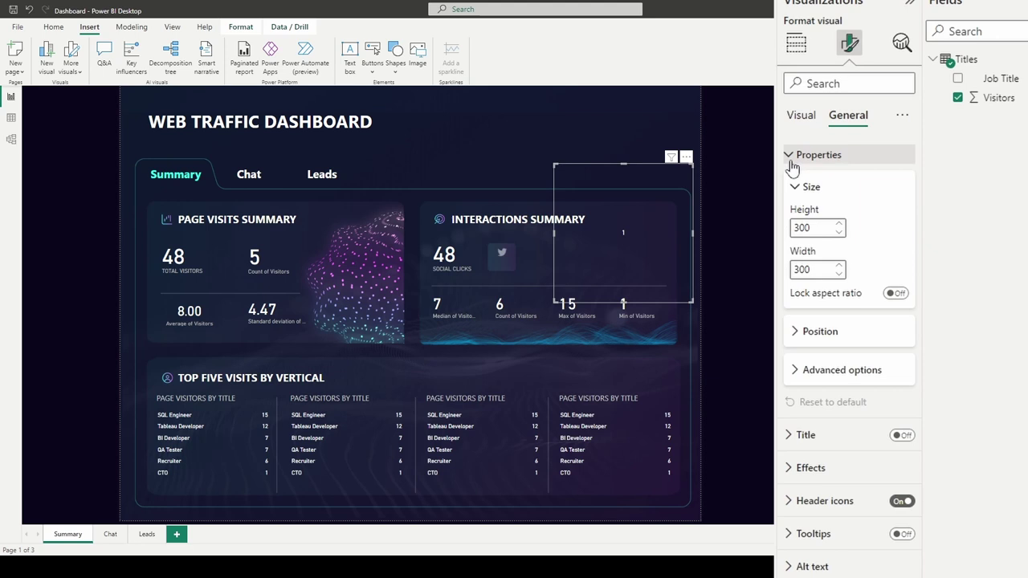
double_click(803, 230)
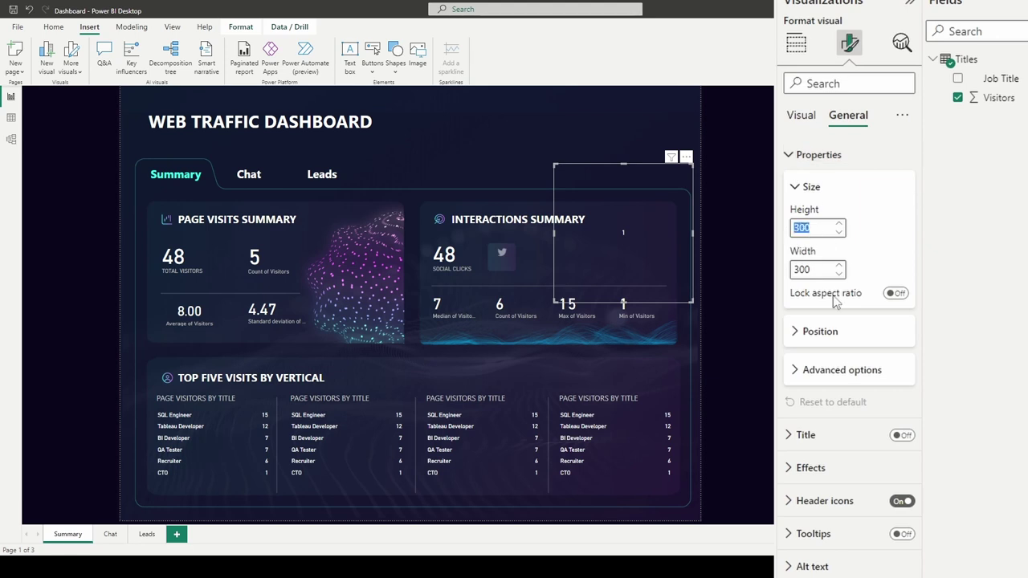
text(28)
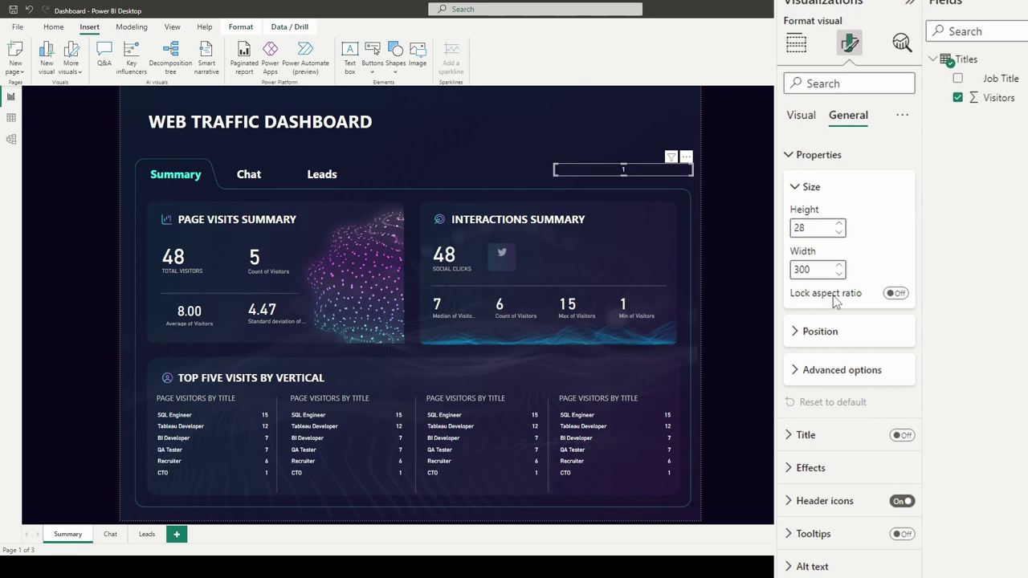
double_click(801, 269)
text(70)
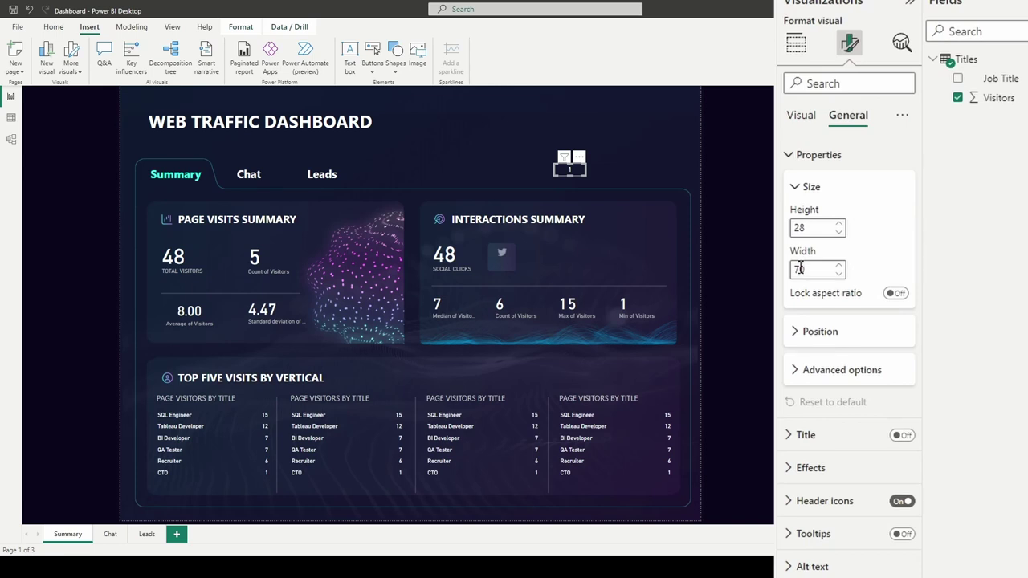
Step: Position the small card at horizontal 784 and vertical 370, beneath the Twitter icon on the gradient tile
click(809, 344)
double_click(801, 373)
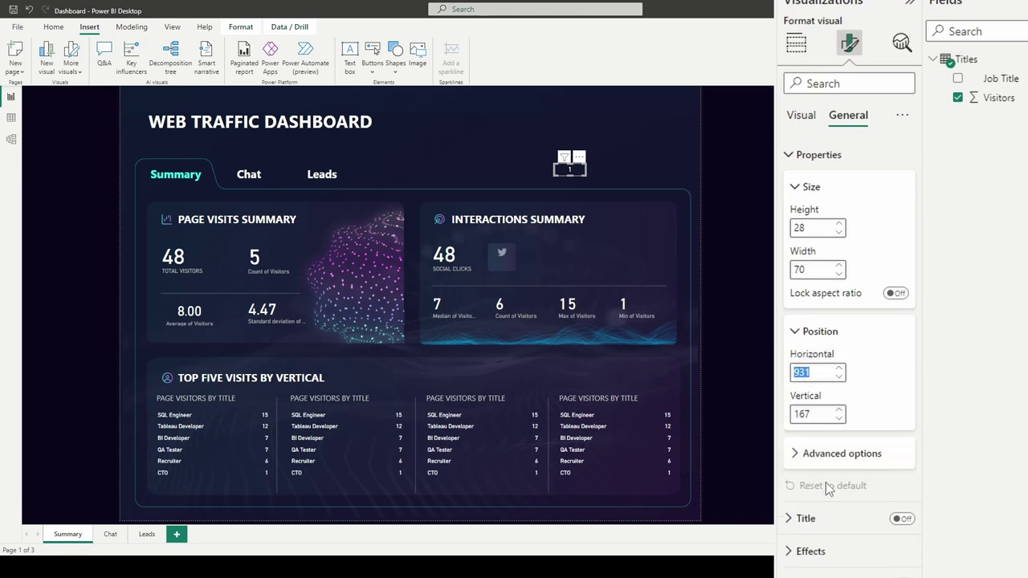
text(784)
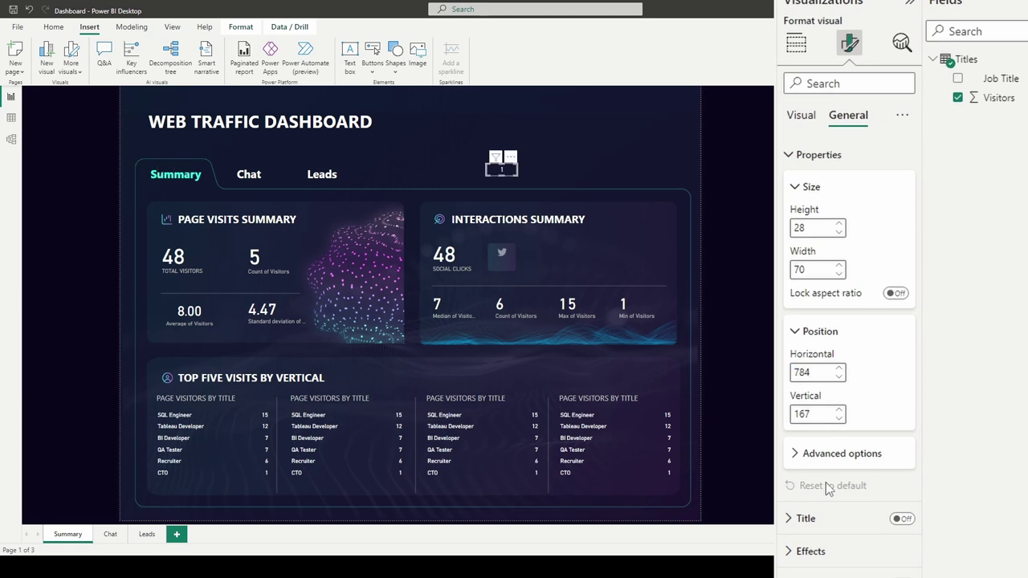
double_click(805, 413)
text(370)
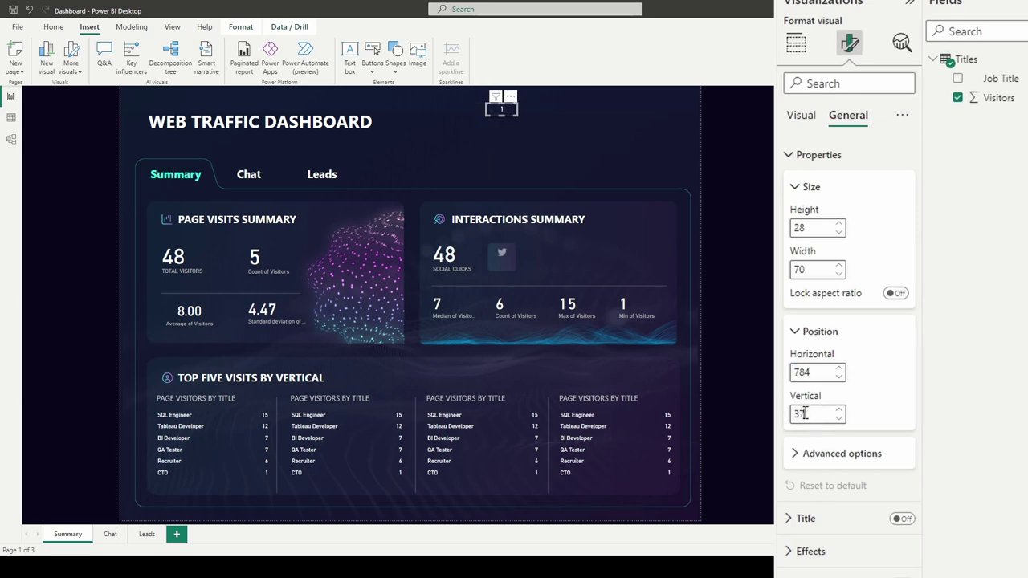
click(775, 271)
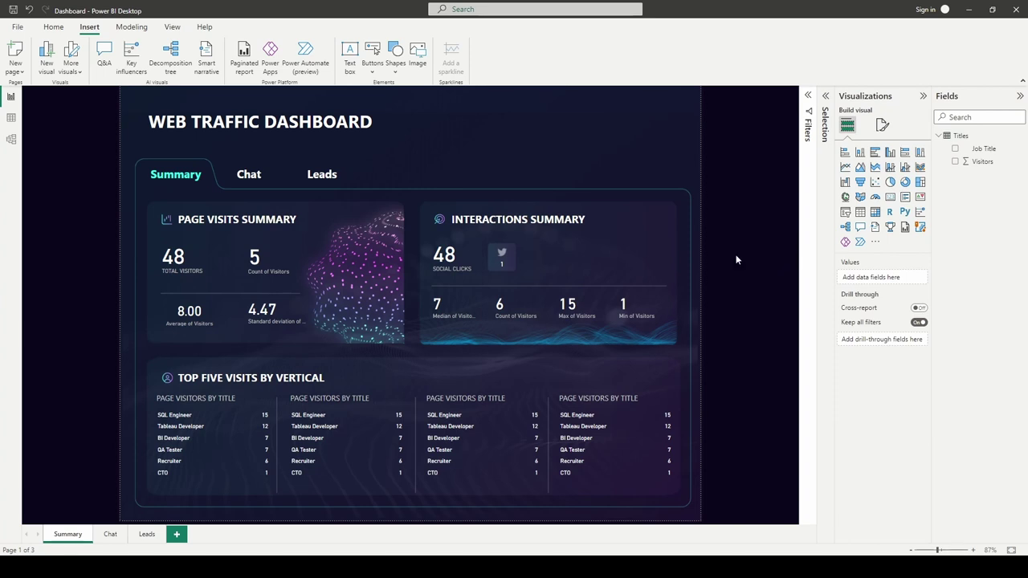
Step: Switch to the MarketingRequest.PNG mockup in the image viewer and examine its row of social media tiles
key(alt+Tab)
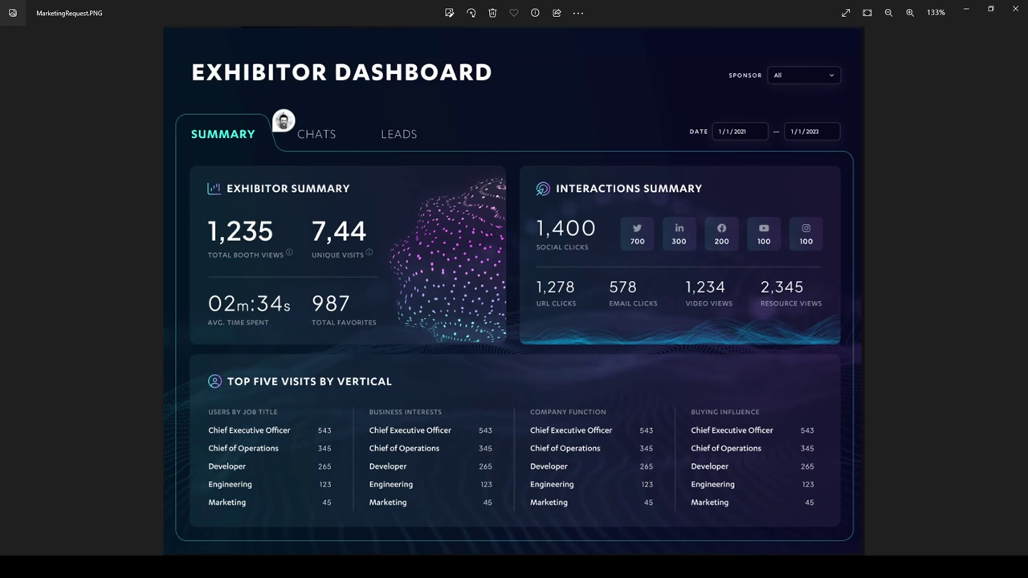
Step: Switch back to the Power BI report and add a slicer using the Traffic Date field from the DimDate table
mouse_move(328, 566)
click(268, 536)
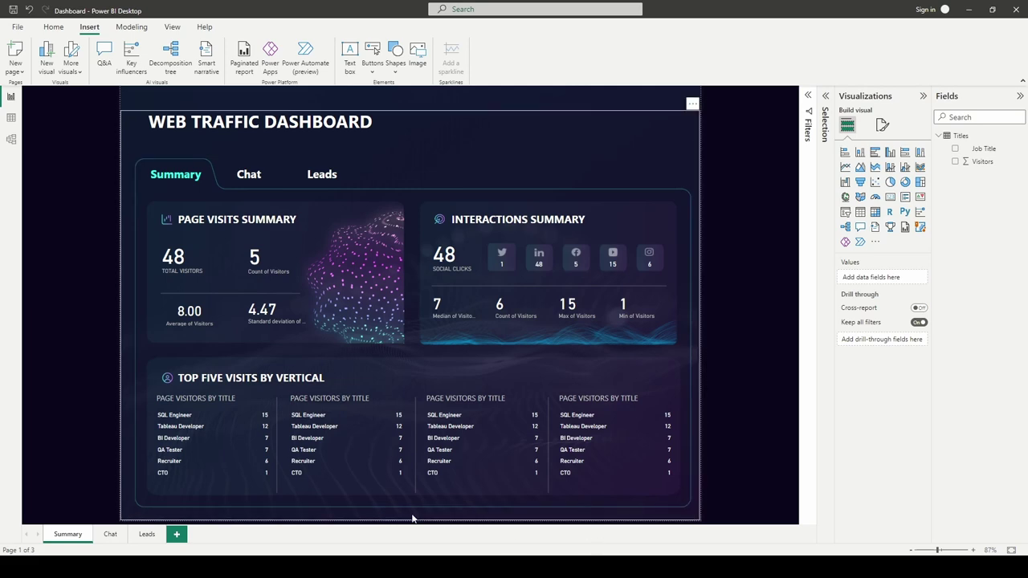
key(alt+Tab)
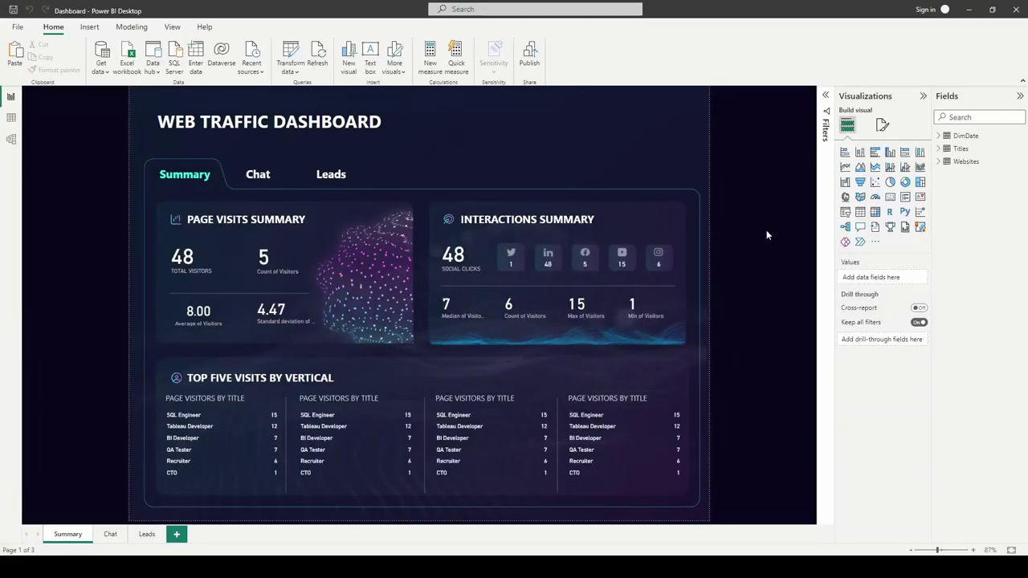
click(846, 213)
click(939, 135)
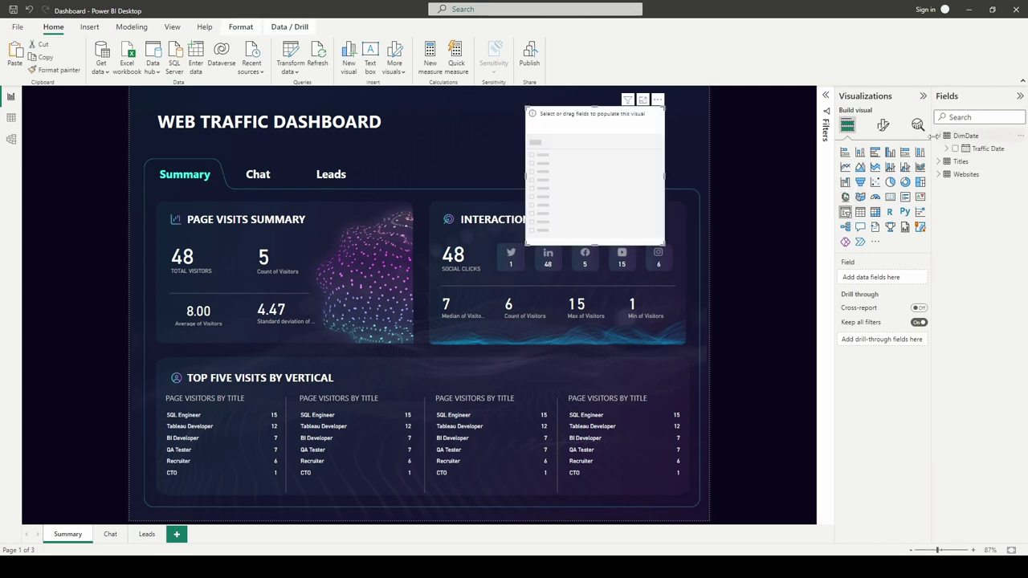
drag(993, 155, 874, 278)
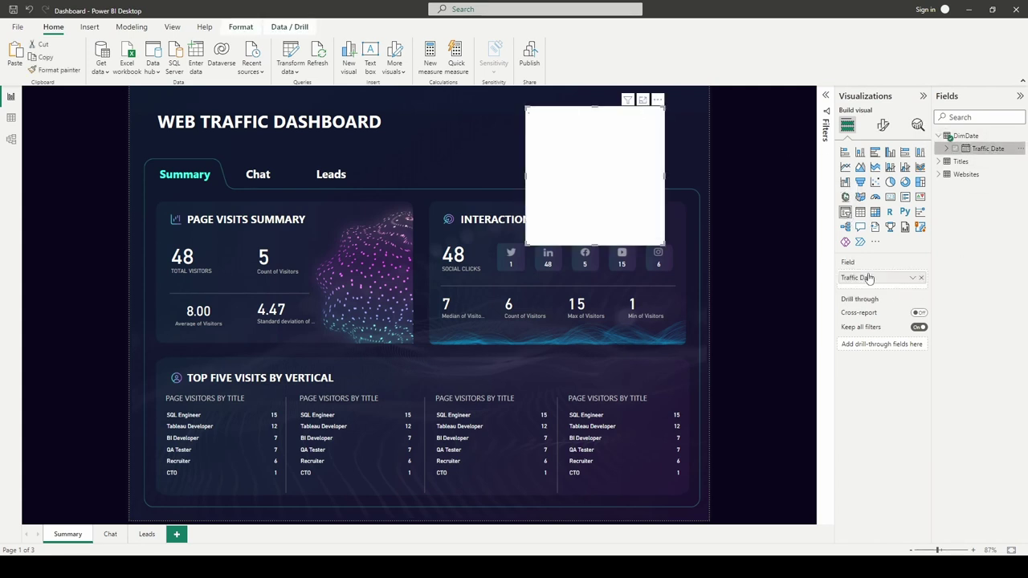
Step: Turn off the date slicer's slider, slicer header, header icons and background
click(883, 126)
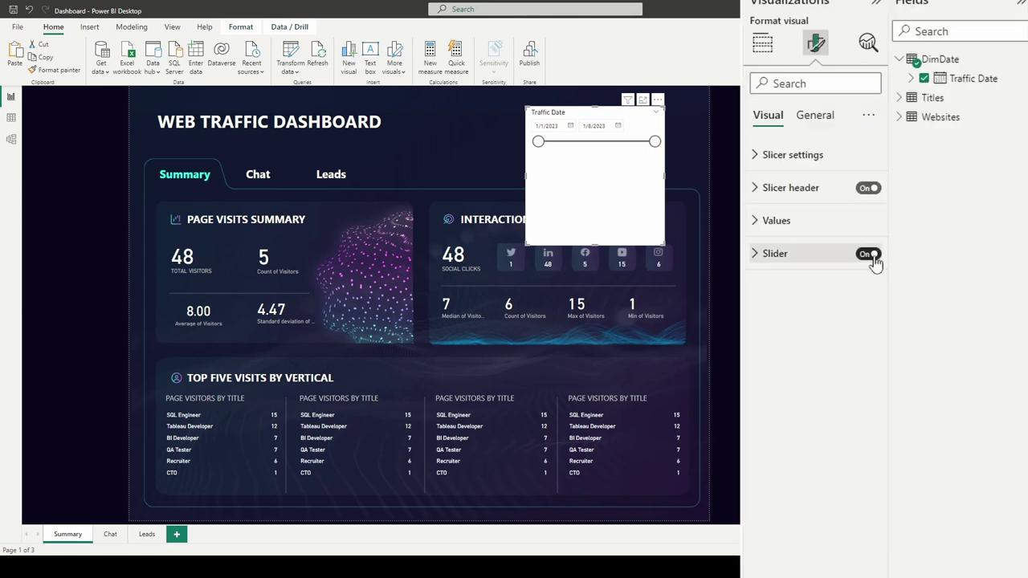
click(870, 255)
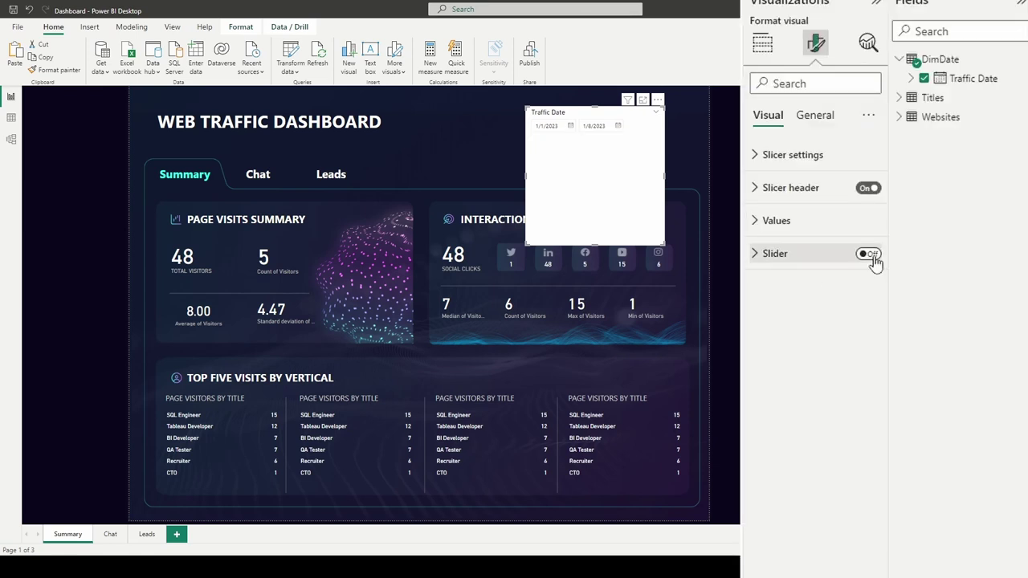
click(871, 190)
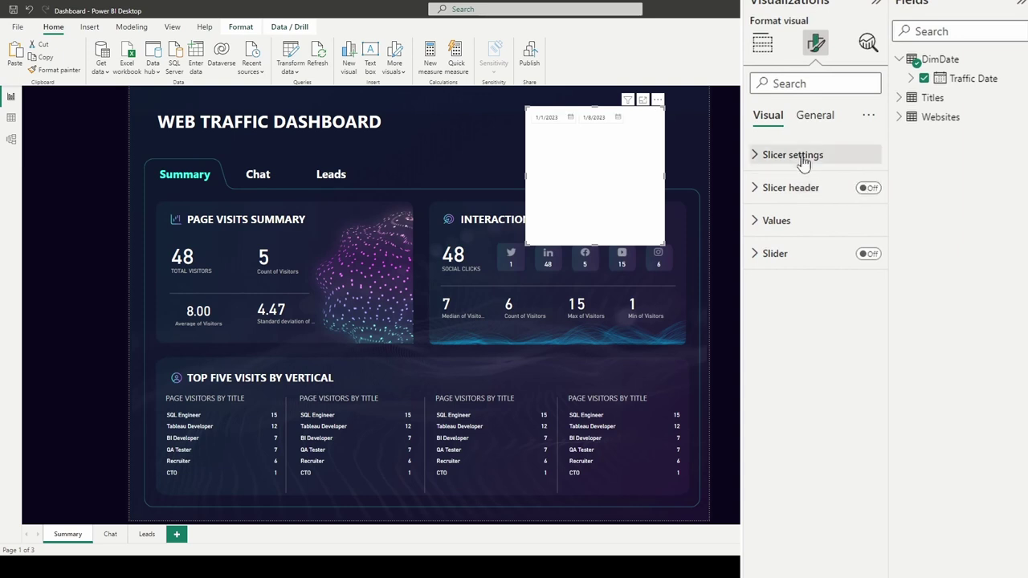
click(817, 118)
click(870, 254)
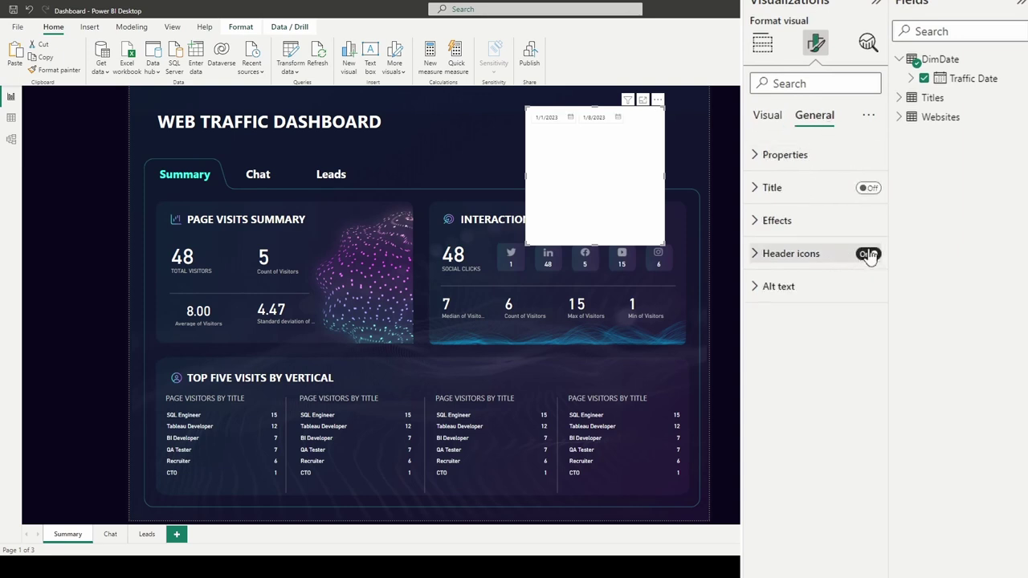
click(773, 220)
click(864, 254)
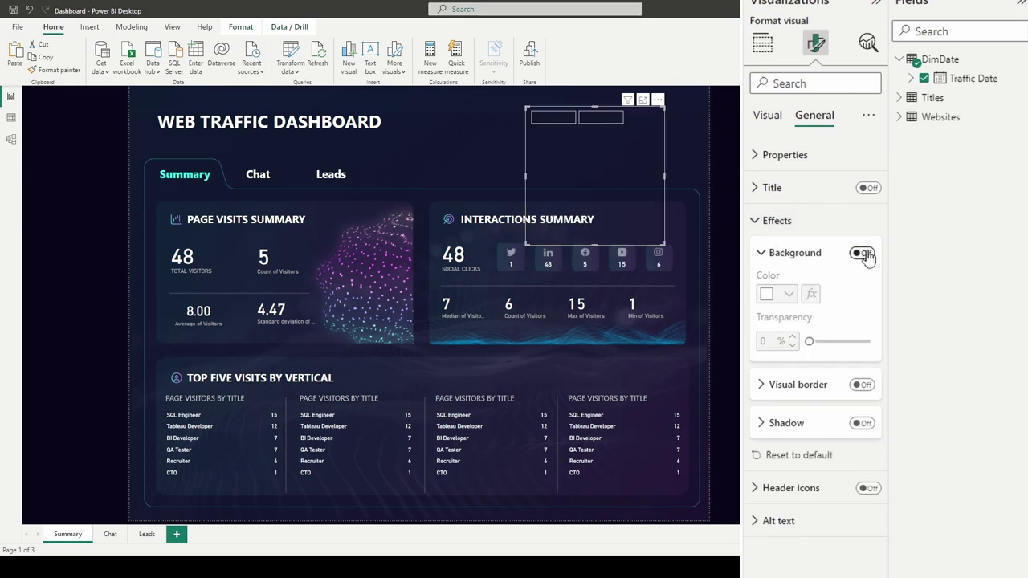
Step: Format the date slicer's values in white DIN with a font size of 10
click(769, 122)
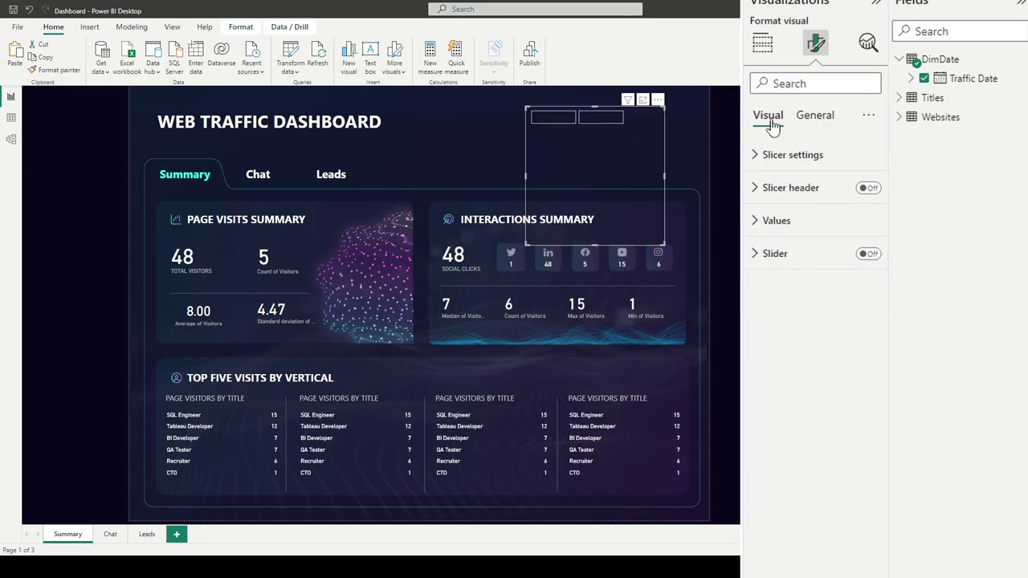
click(769, 221)
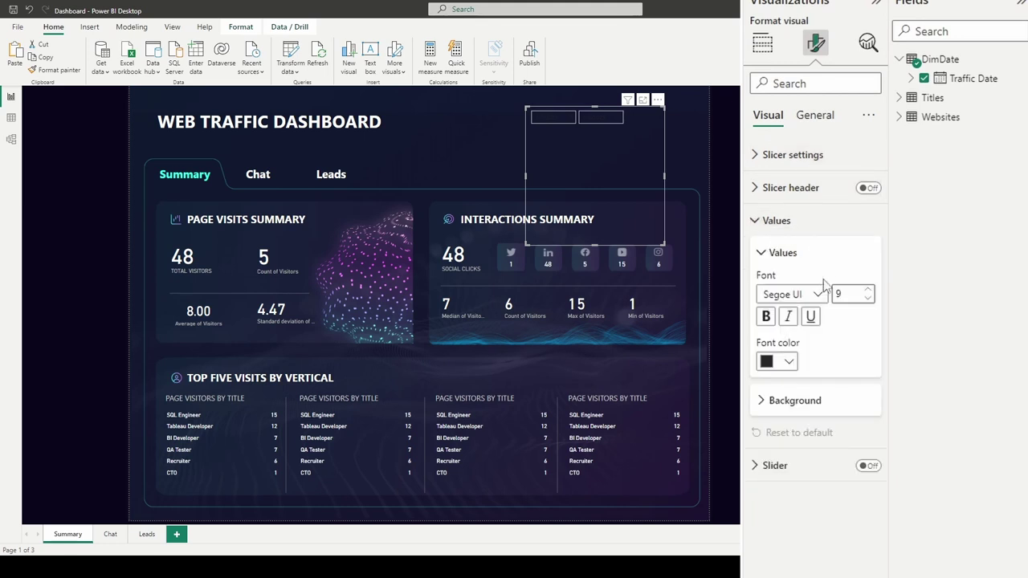
click(825, 298)
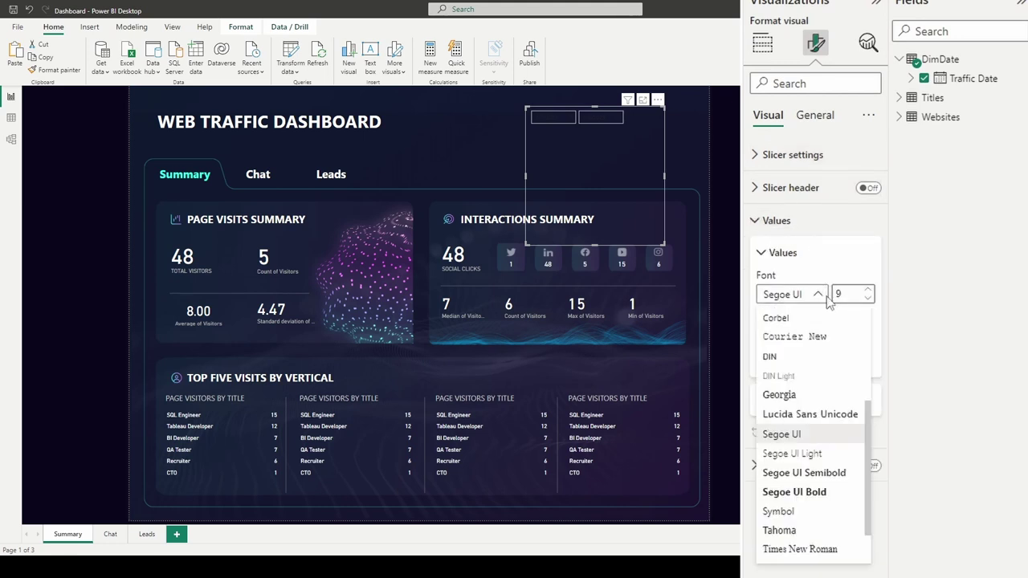
click(772, 356)
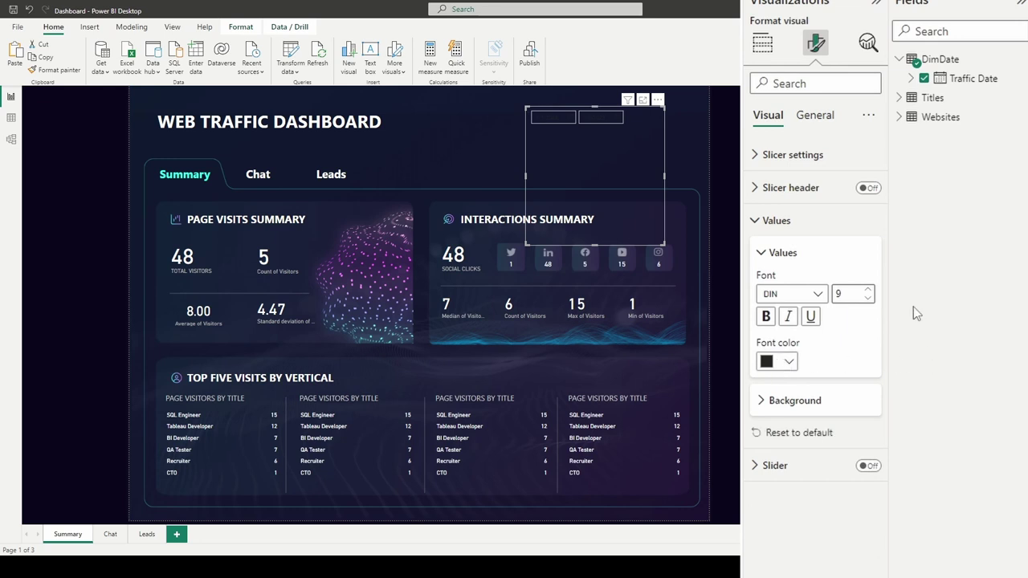
click(869, 291)
click(791, 363)
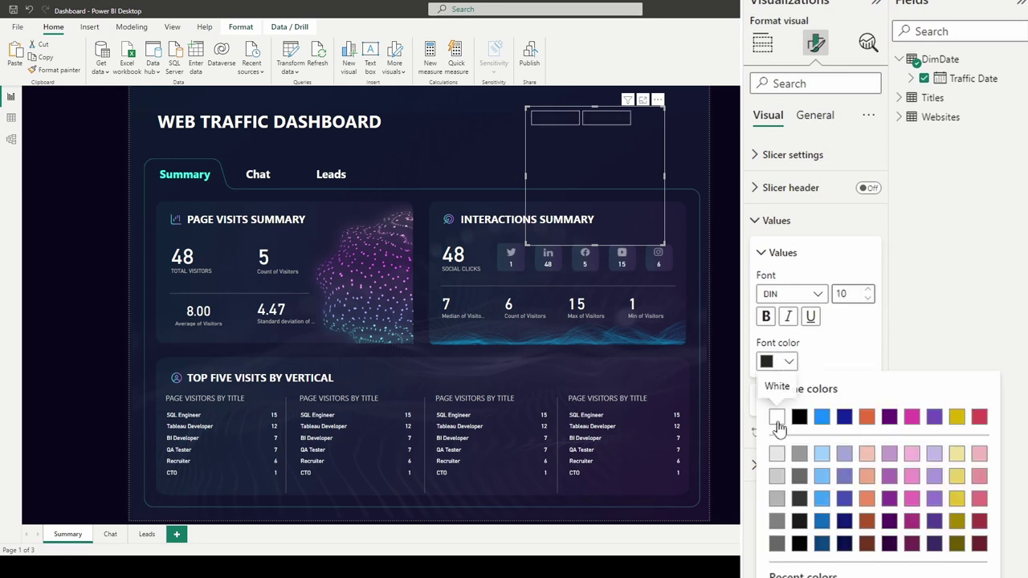
click(776, 417)
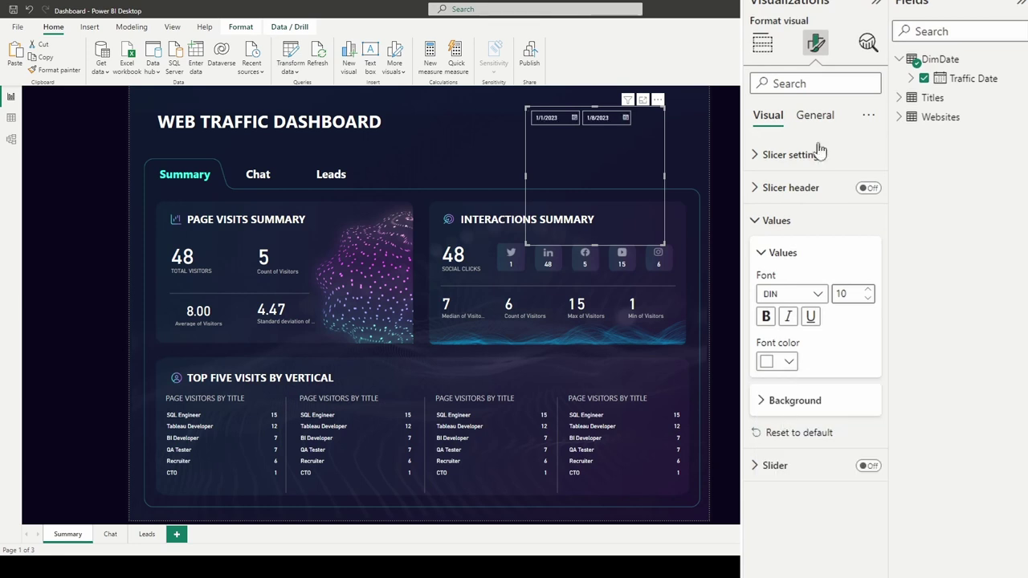
Step: Resize the date slicer to a height of 47 and a width of 255
click(814, 116)
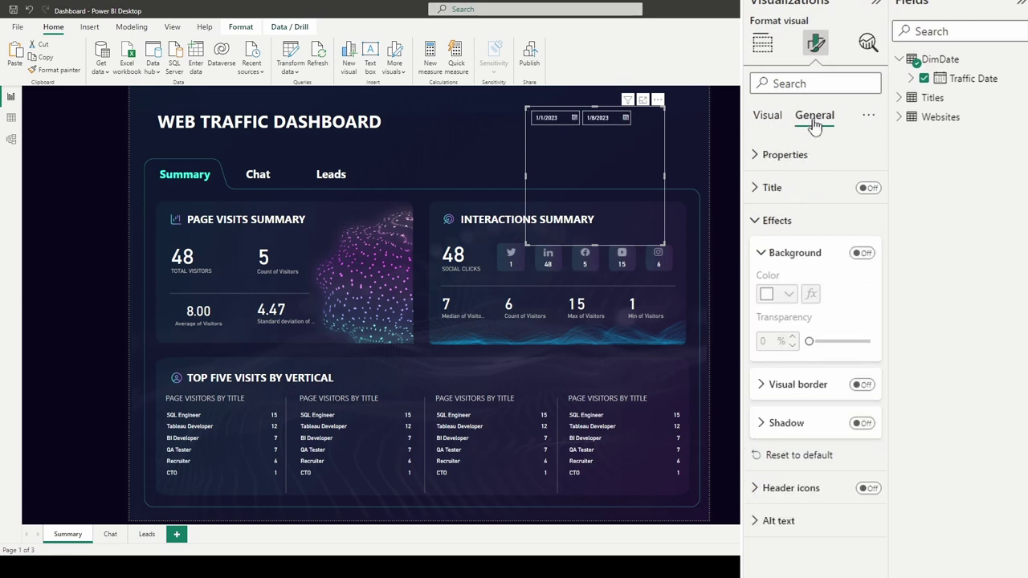
click(777, 157)
double_click(769, 229)
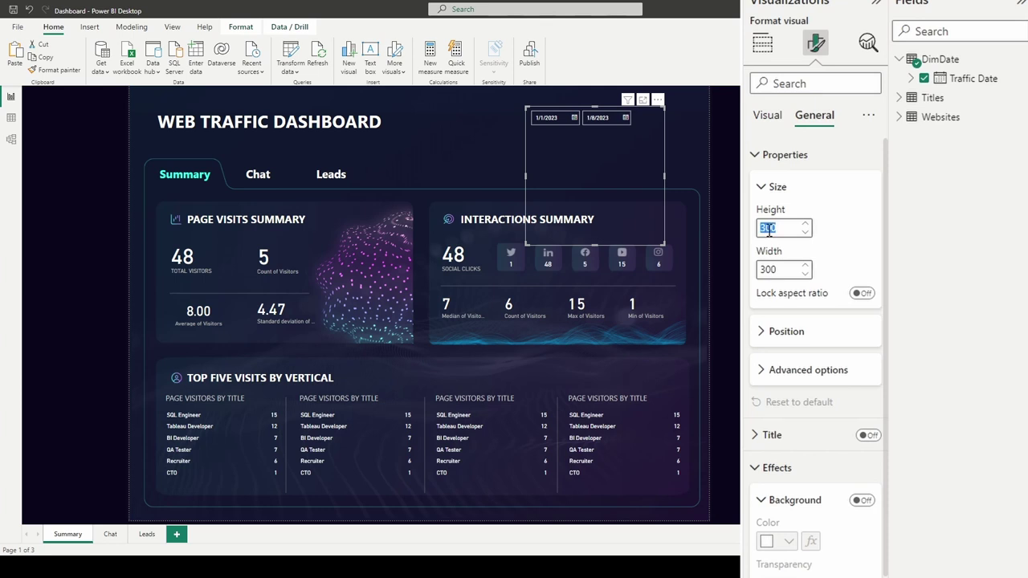
text(47)
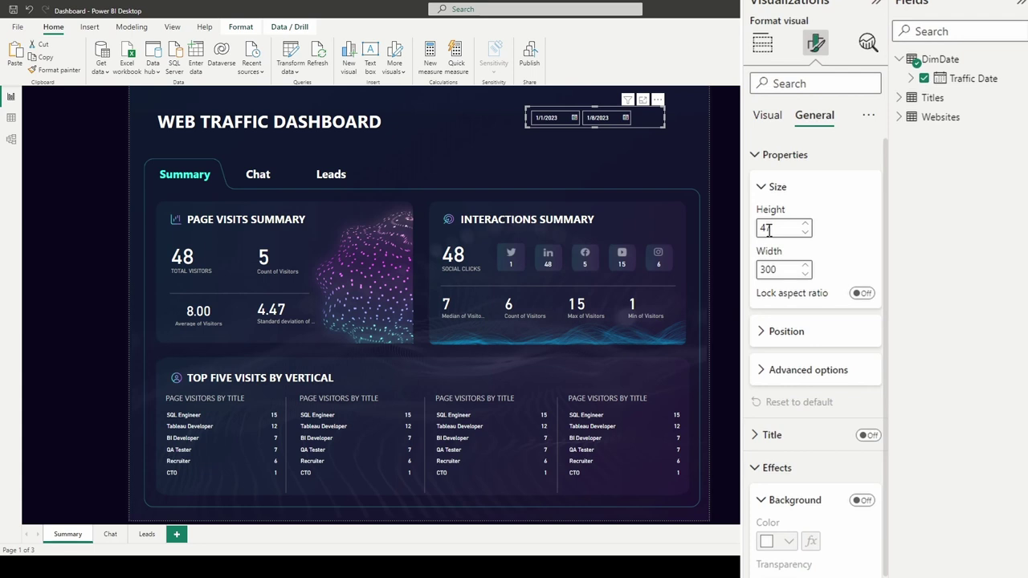
double_click(775, 271)
text(255)
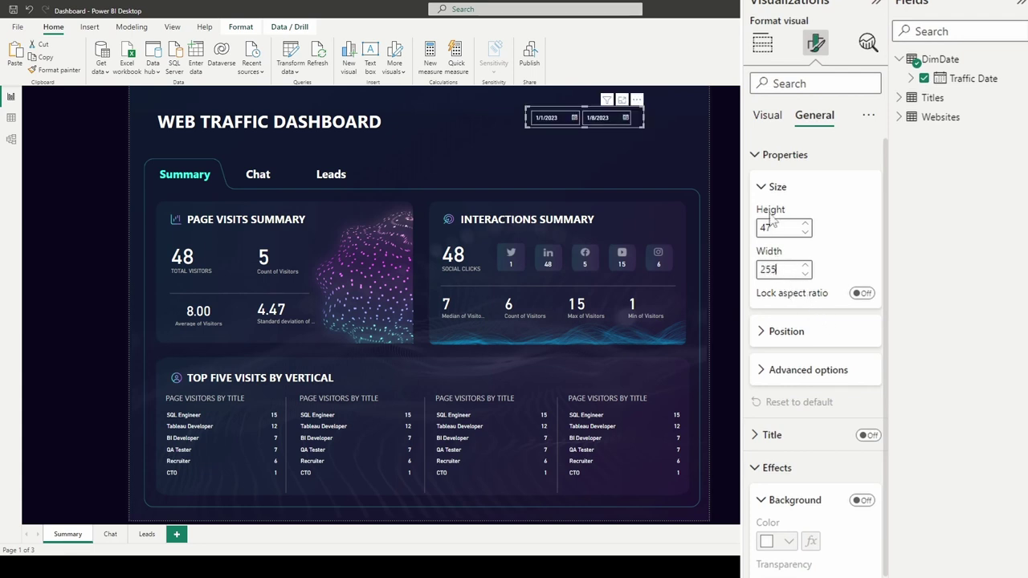
Step: Position the date slicer at horizontal 970 and vertical 167, above the interactions summary panel, and deselect it
click(772, 336)
double_click(769, 373)
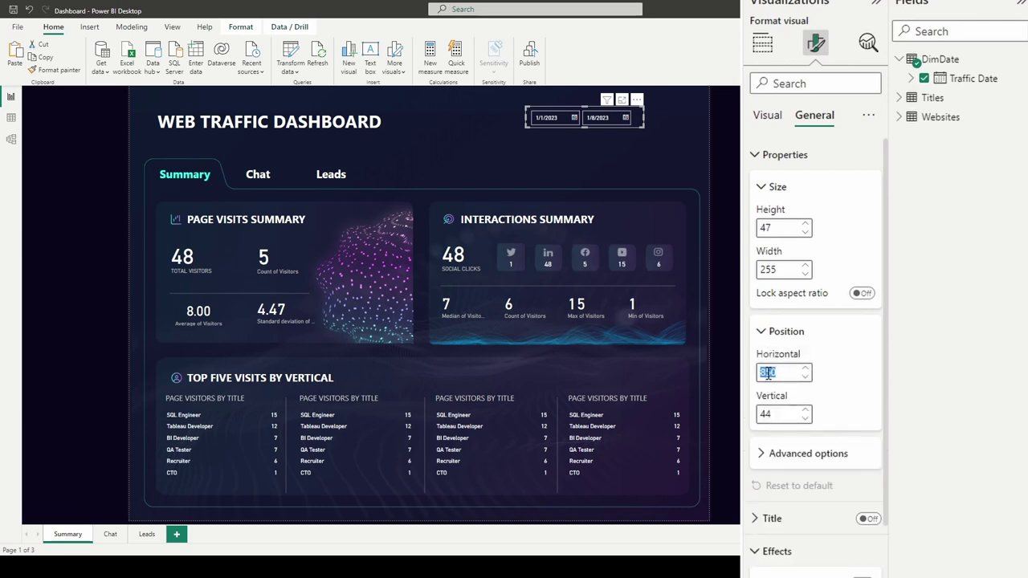
text(970)
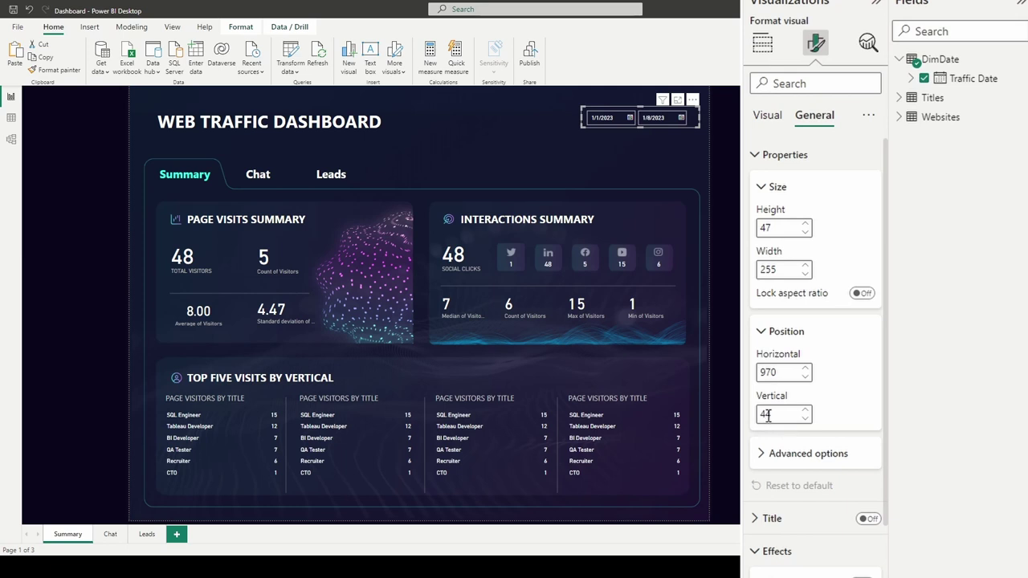
text(167)
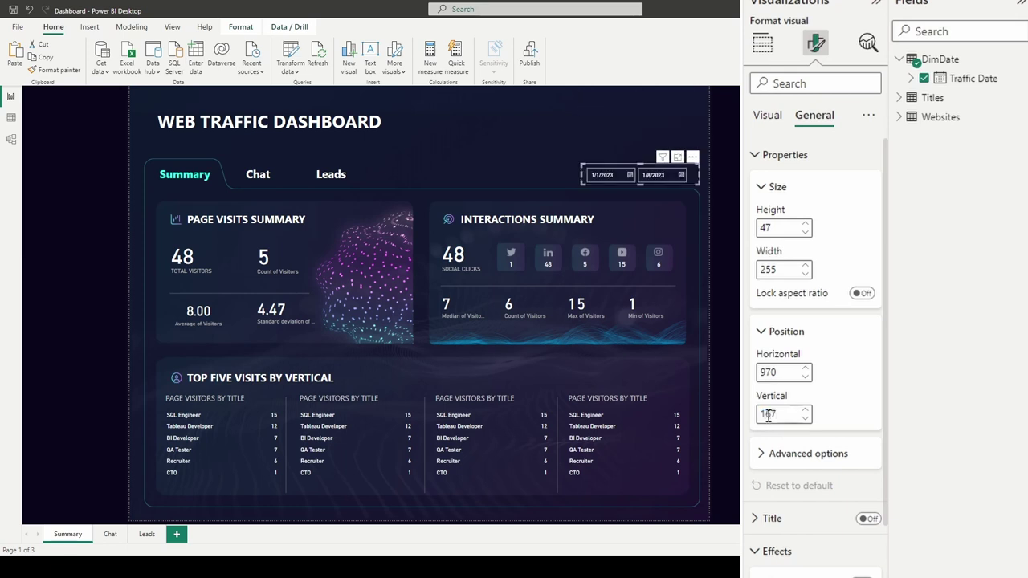
click(766, 270)
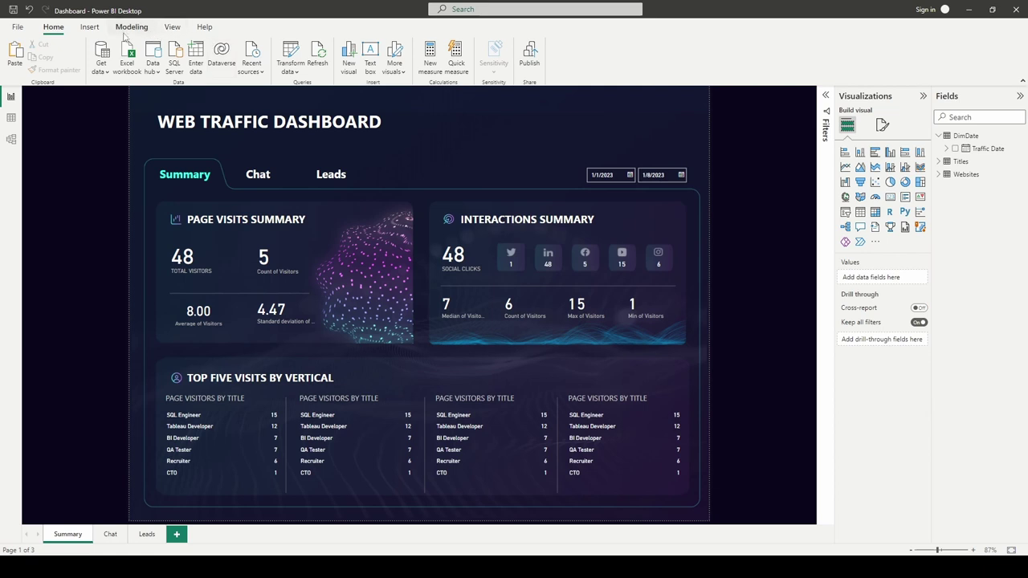
Step: Insert a text box, place it beside the date slicer, and turn off its background
click(89, 26)
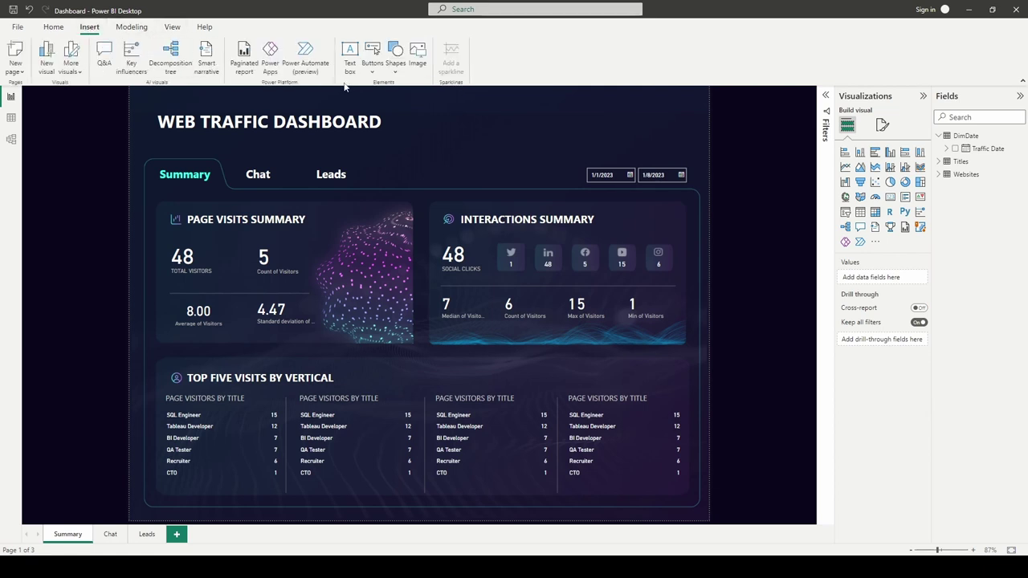
click(351, 57)
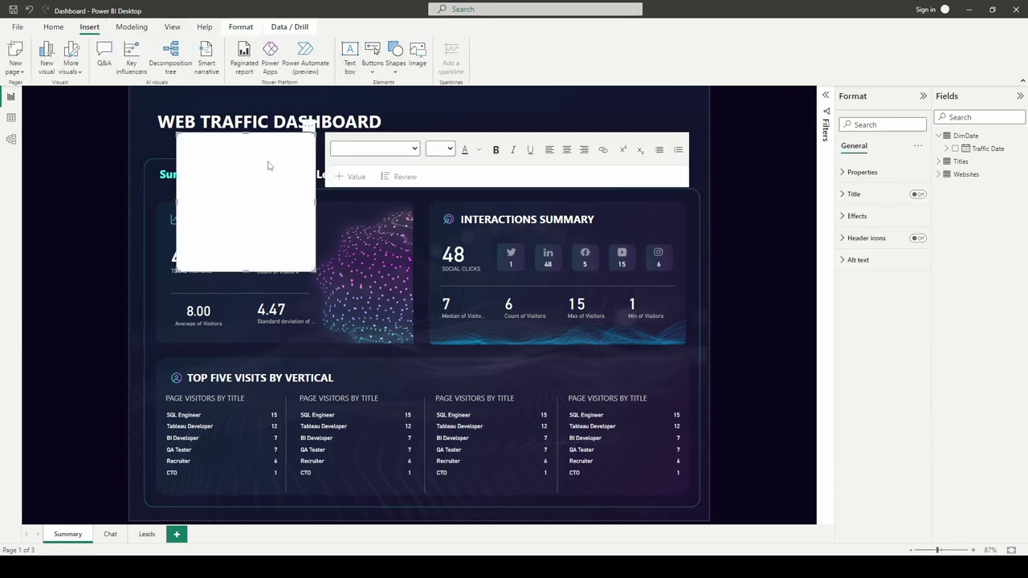
drag(265, 138, 529, 140)
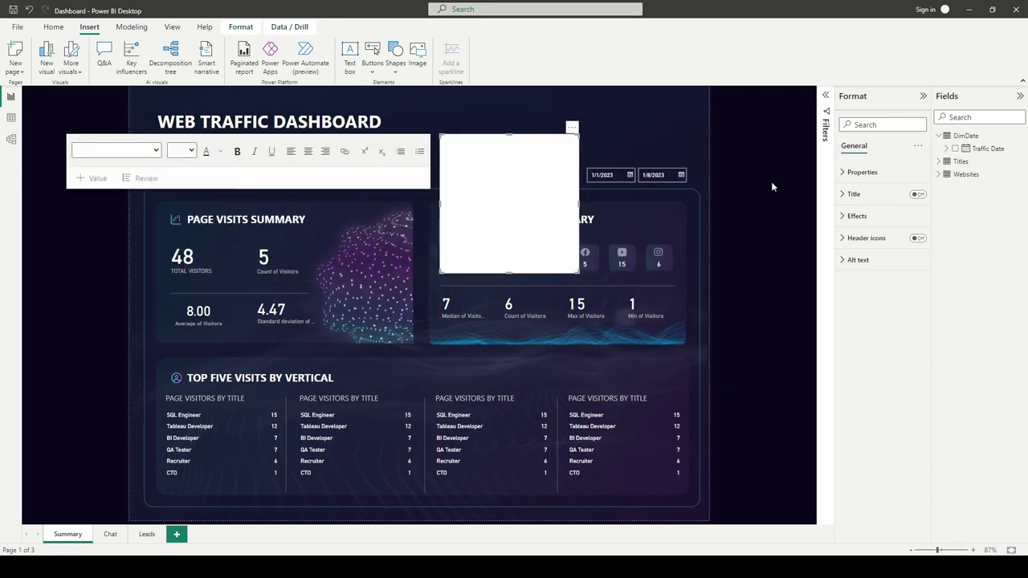
click(872, 220)
click(894, 212)
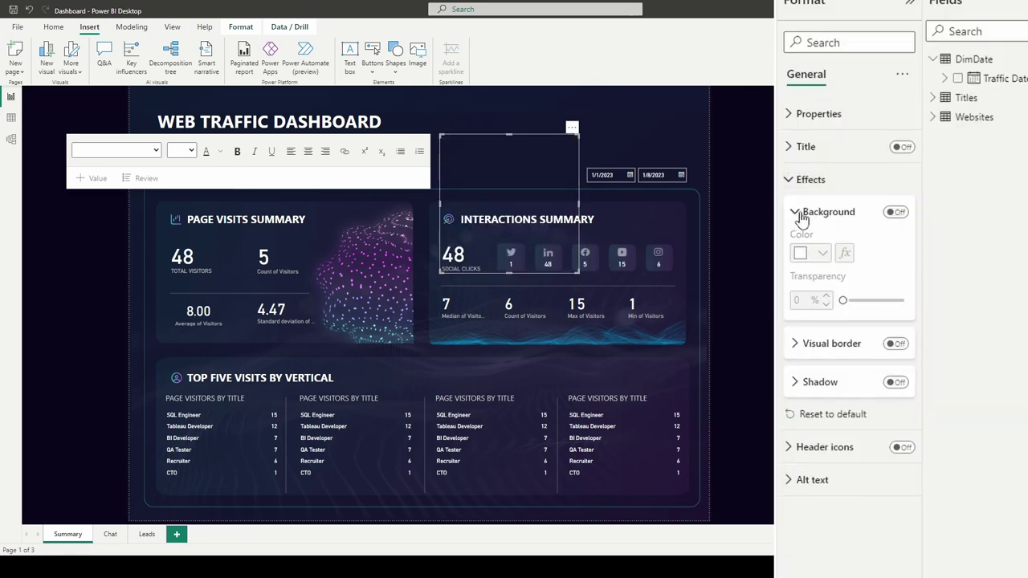
click(795, 212)
click(796, 181)
Step: Turn on the text box's title and set its text to DATE
click(900, 147)
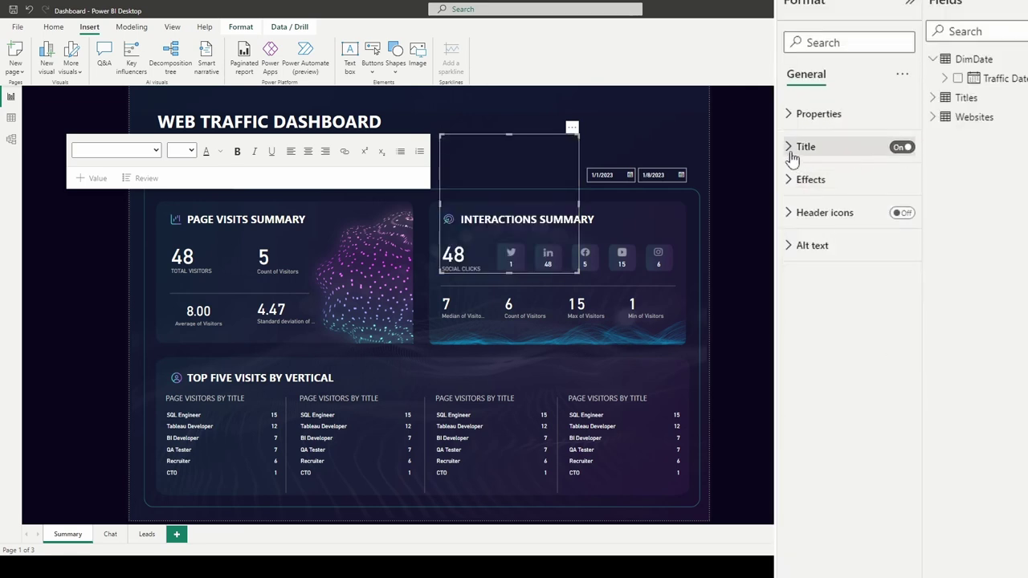
click(790, 147)
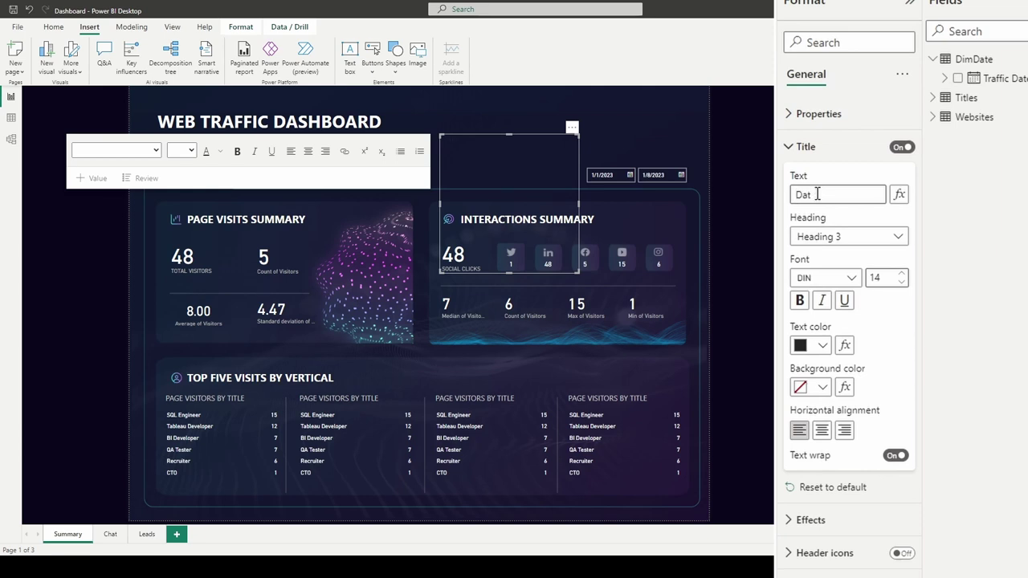
text(DATE)
key(BackSpace)
key(BackSpace)
key(BackSpace)
text(DA)
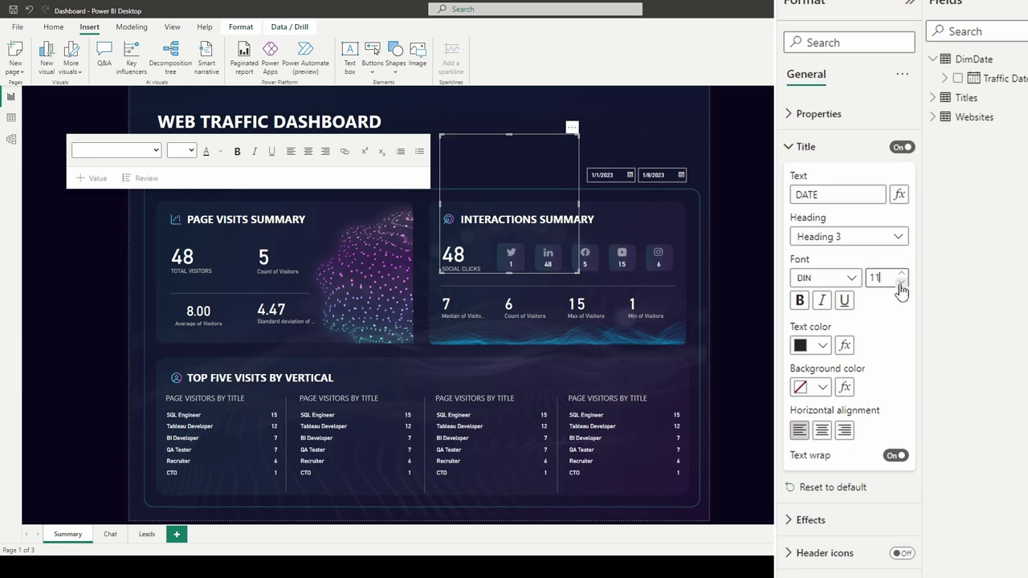
Step: Format the DATE title in bold white with a font size of 10
click(820, 346)
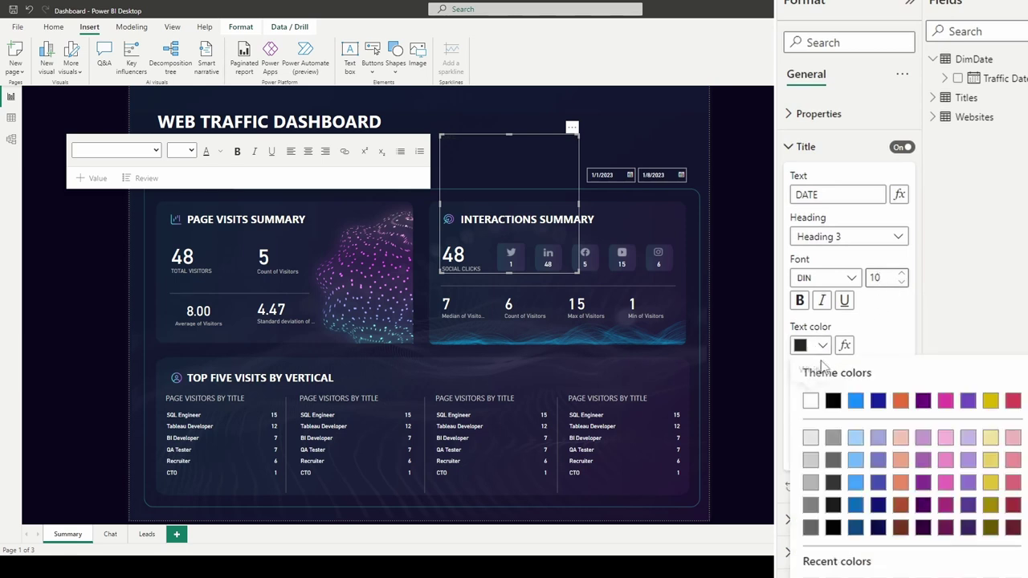
click(810, 400)
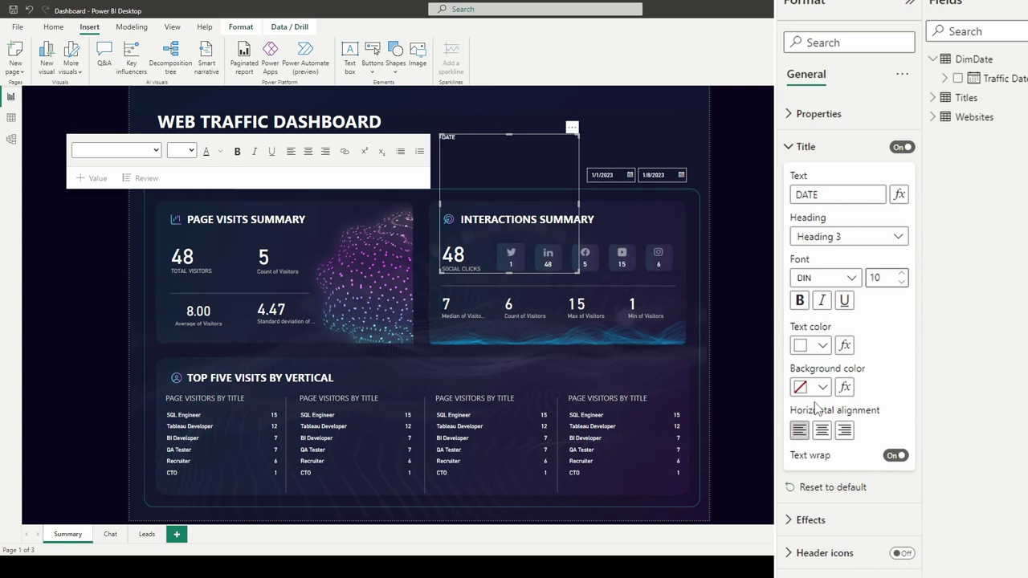
click(800, 303)
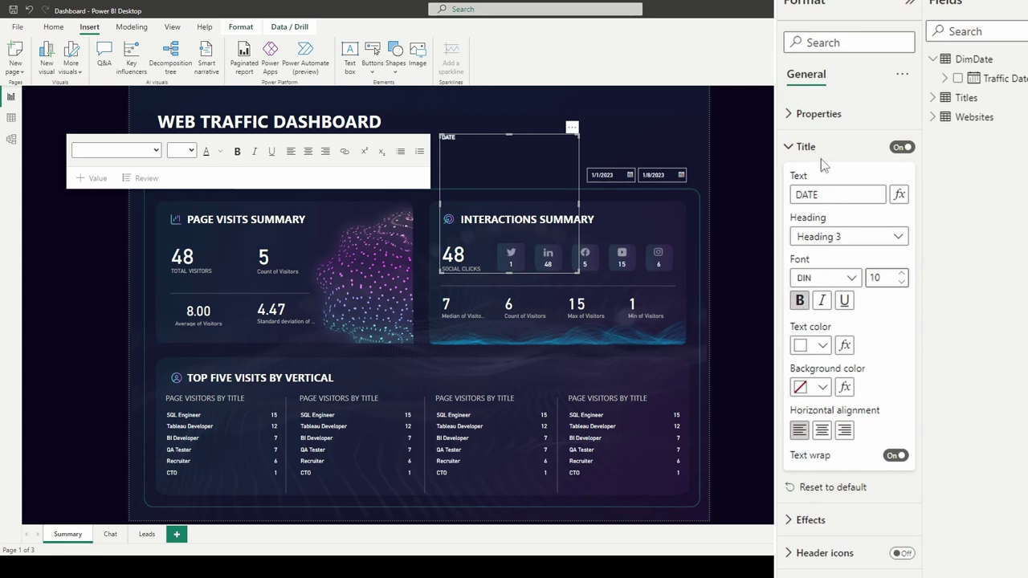
Step: Resize the DATE text box to a height of 20 and a width of 47
click(793, 113)
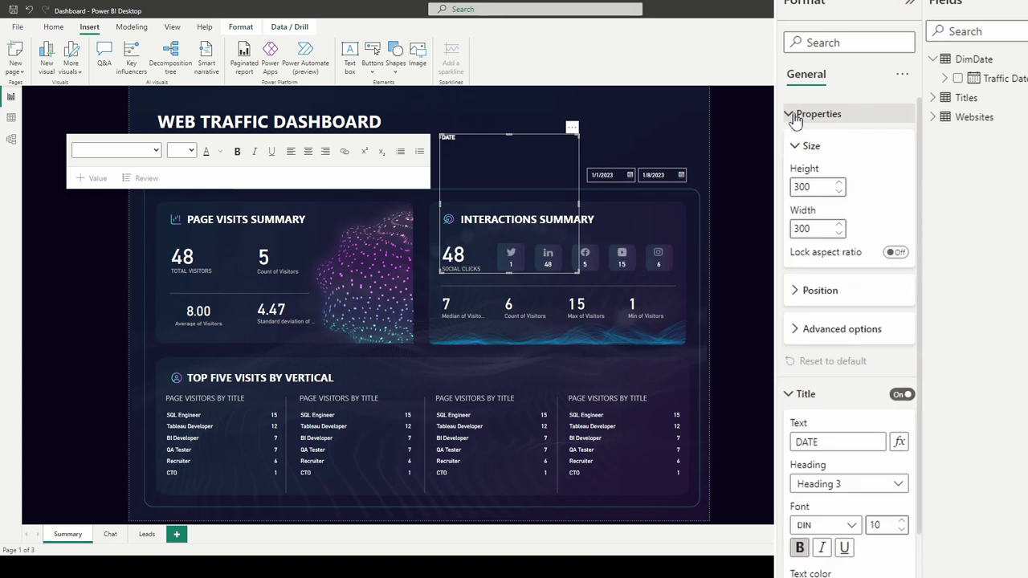
double_click(802, 187)
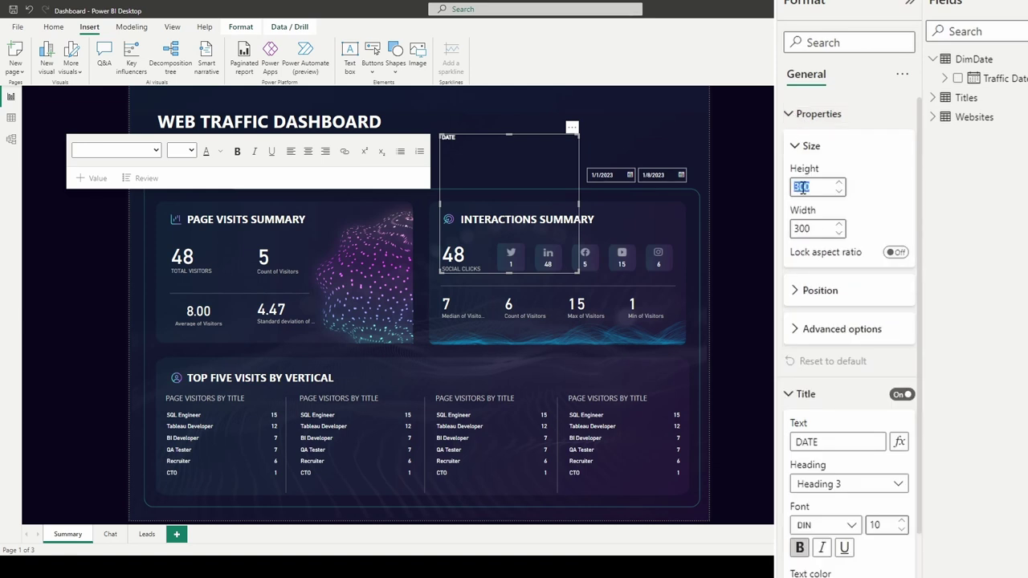
text(20)
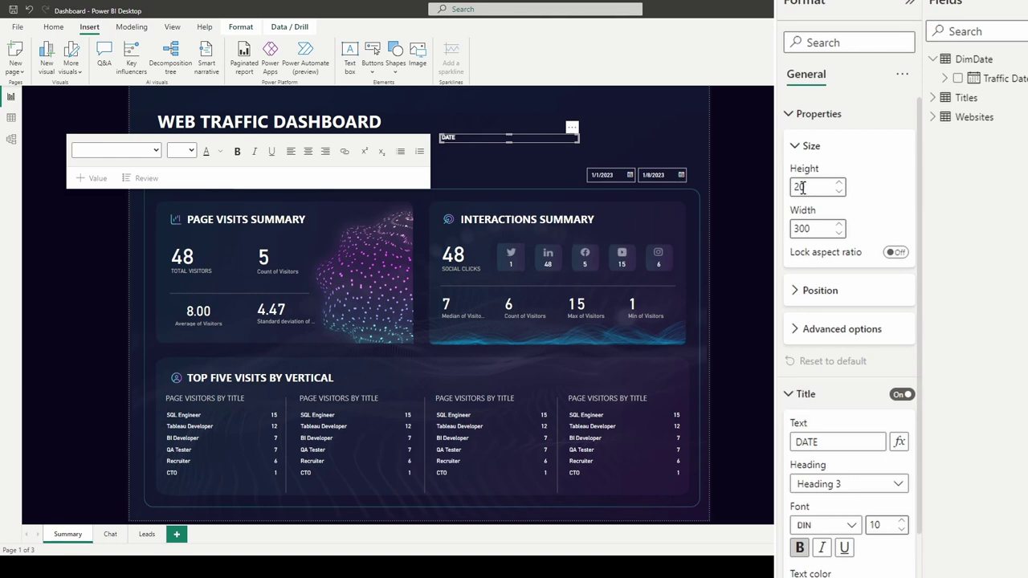
double_click(802, 229)
text(47)
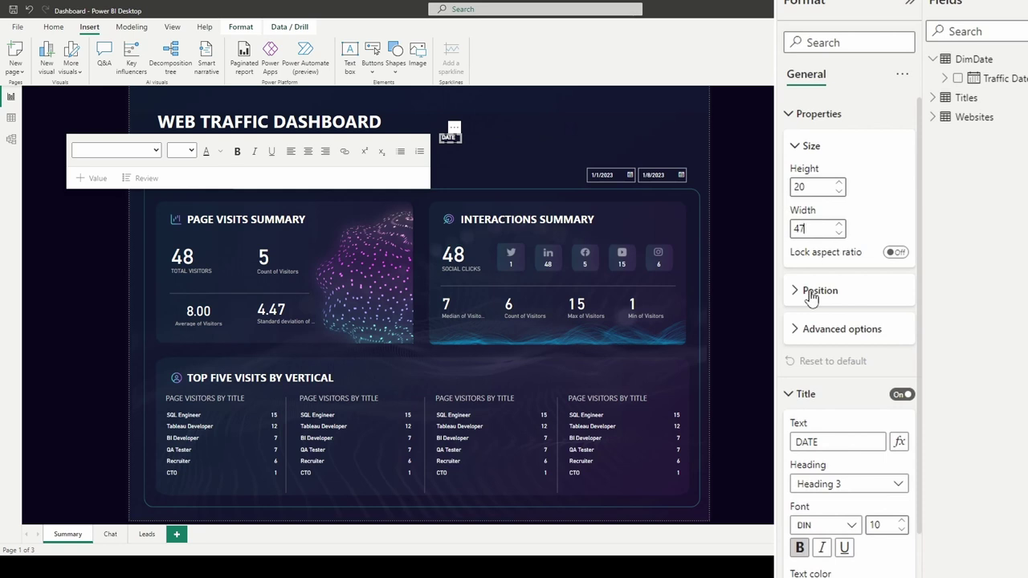
Step: Position the DATE text box at horizontal 935 and vertical 185, beside the date slicer, and deselect it
click(812, 295)
double_click(807, 332)
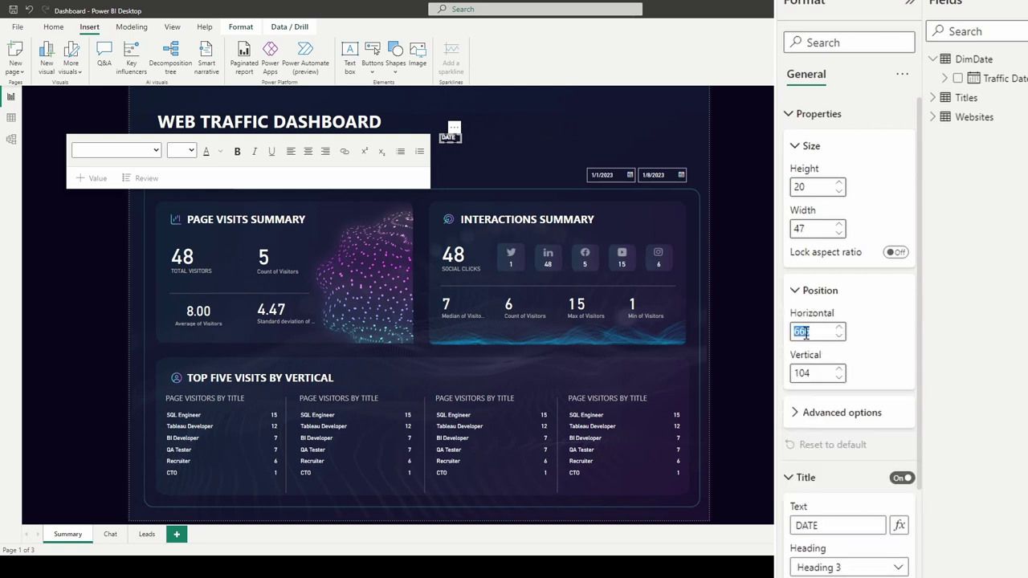
text(935)
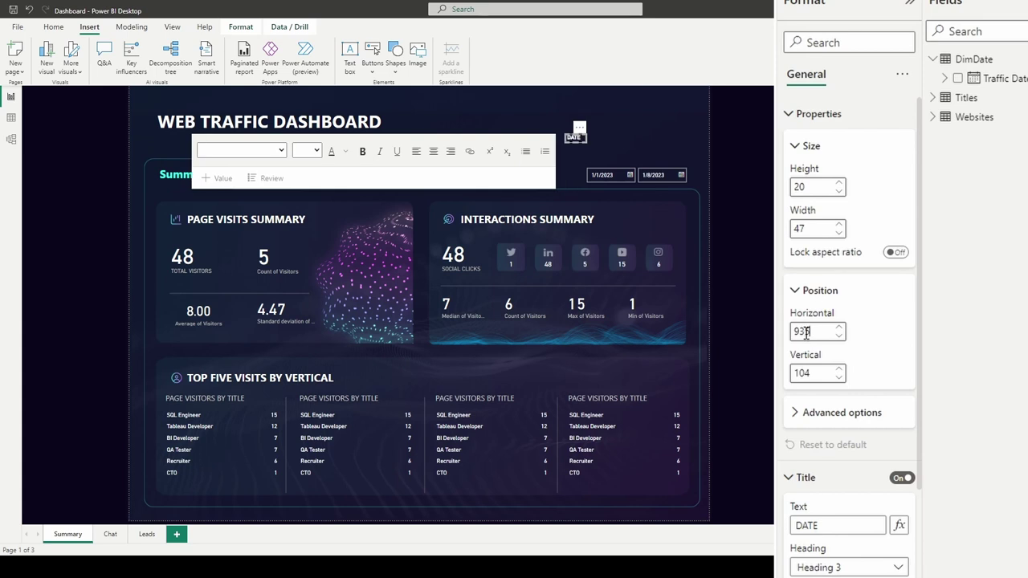
double_click(797, 373)
text(185)
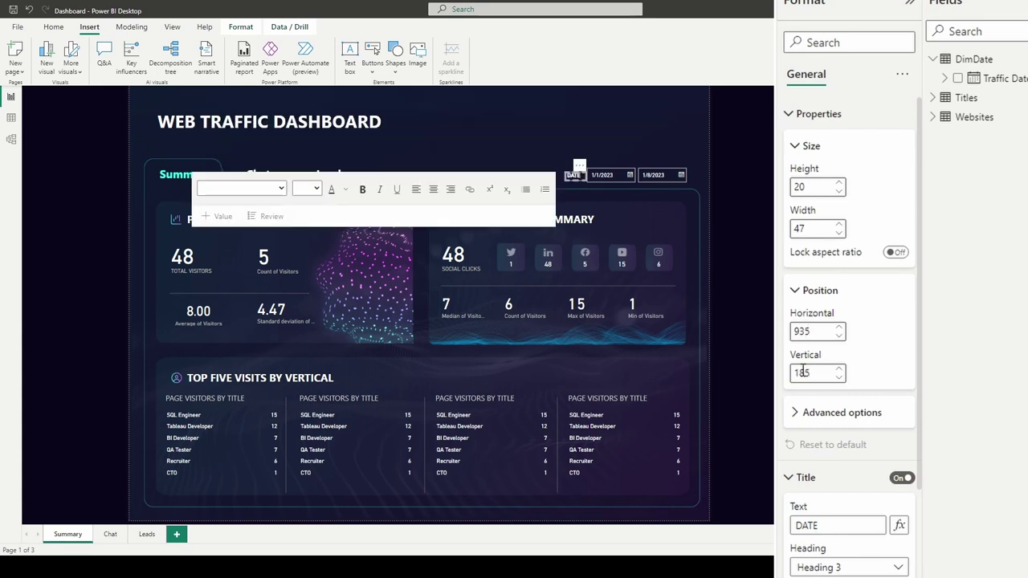
click(763, 246)
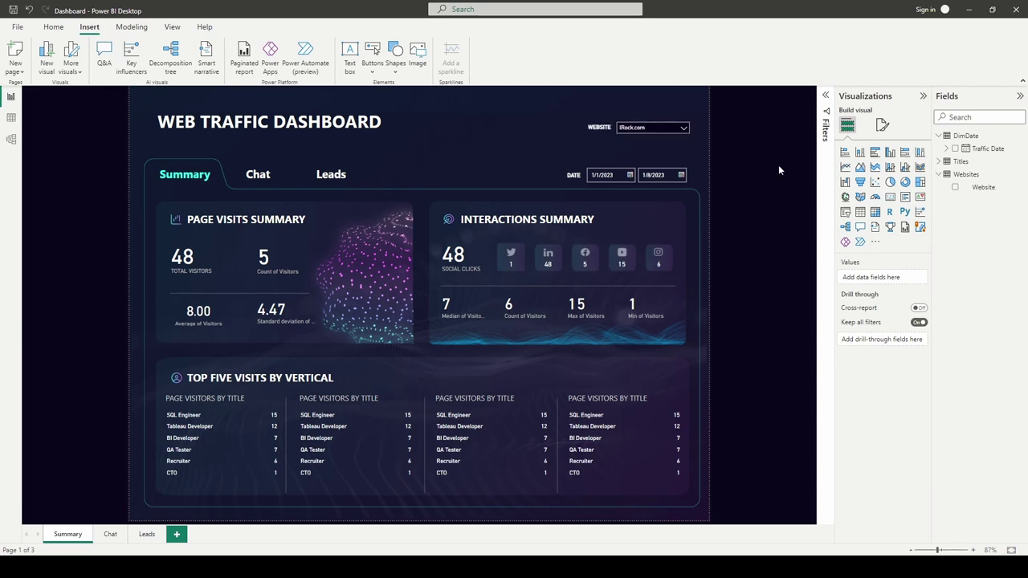
Step: Test the website slicer by selecting YouRock.com and switching it to WeRock.com
click(652, 127)
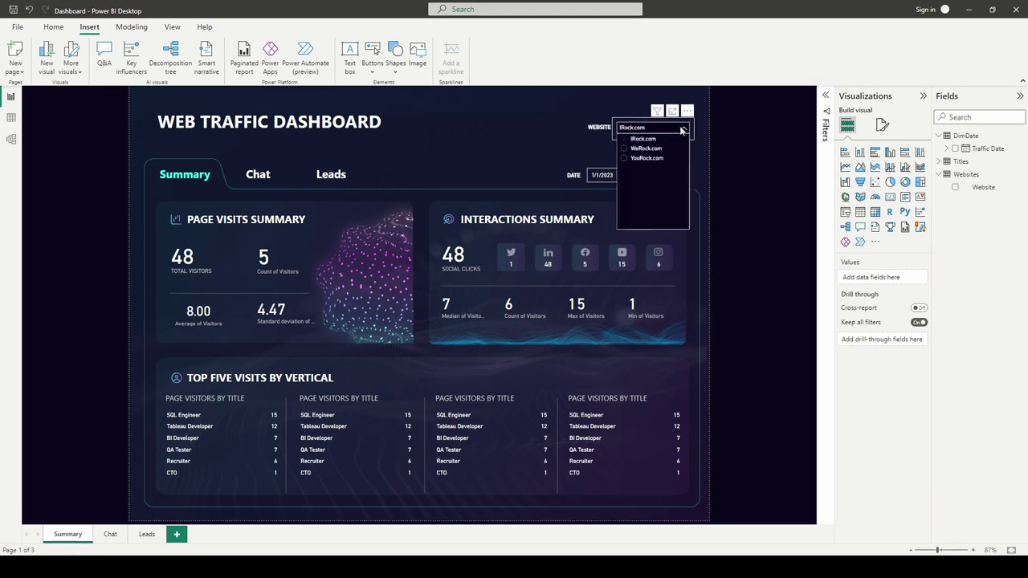
click(645, 160)
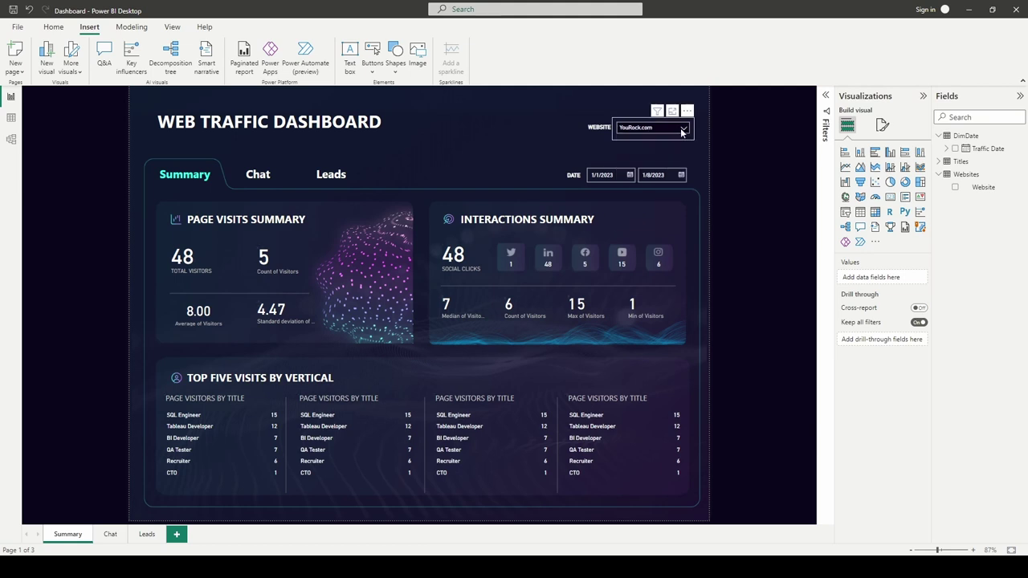
click(649, 129)
click(647, 149)
Step: Check the start and end date calendars of the date slicer without changing the dates, and deselect the slicer
click(631, 176)
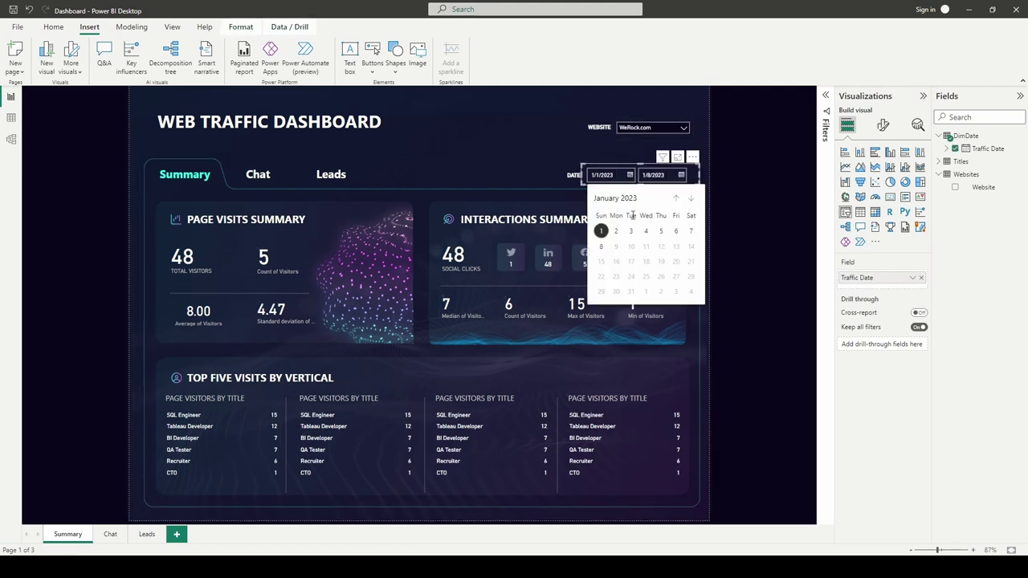
click(682, 175)
click(767, 165)
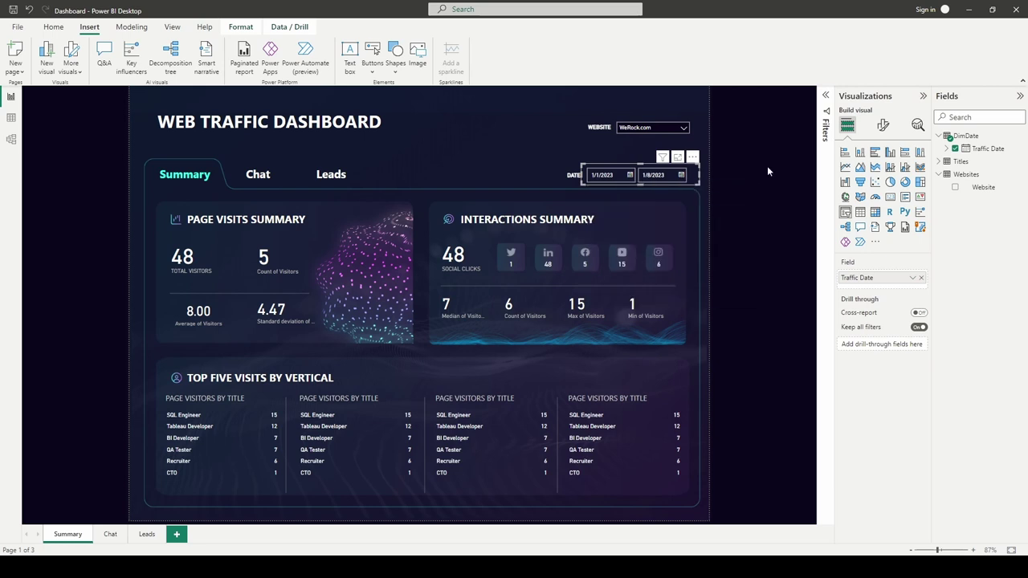
click(763, 173)
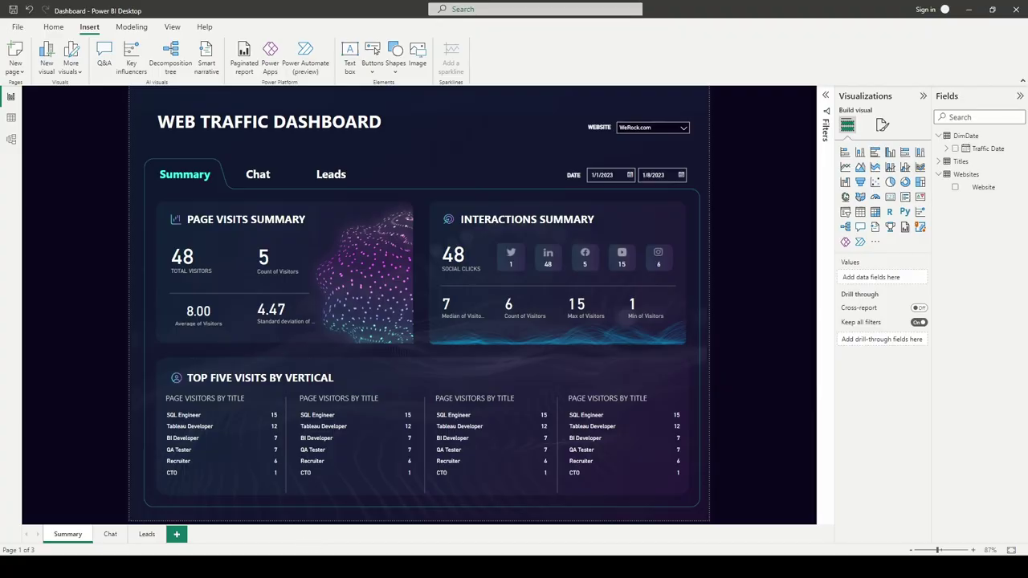
Step: Compare the report with the MarketingRequest.PNG mockup, and switch to the finished Web Traffic Dashboard
key(alt+Tab)
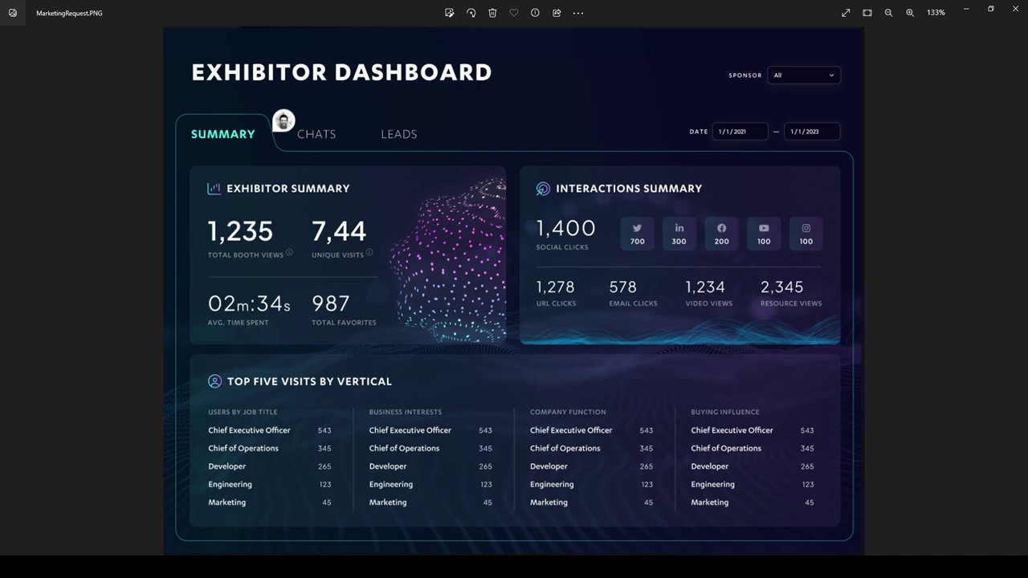
key(alt+Tab)
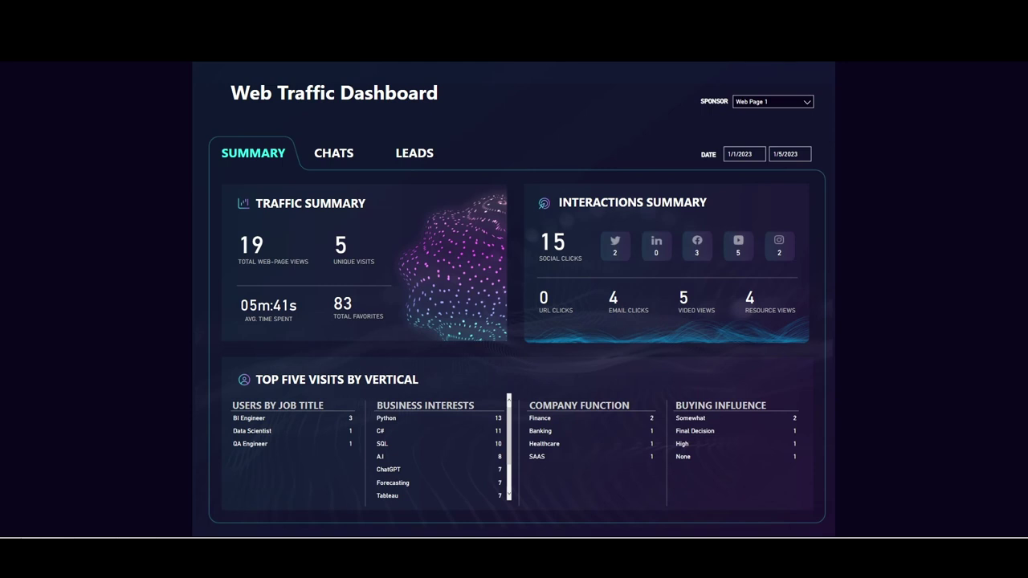
Step: Filter the finished dashboard's Summary page to sponsor Web Page 3 with an end date of 1/3/2023
click(779, 104)
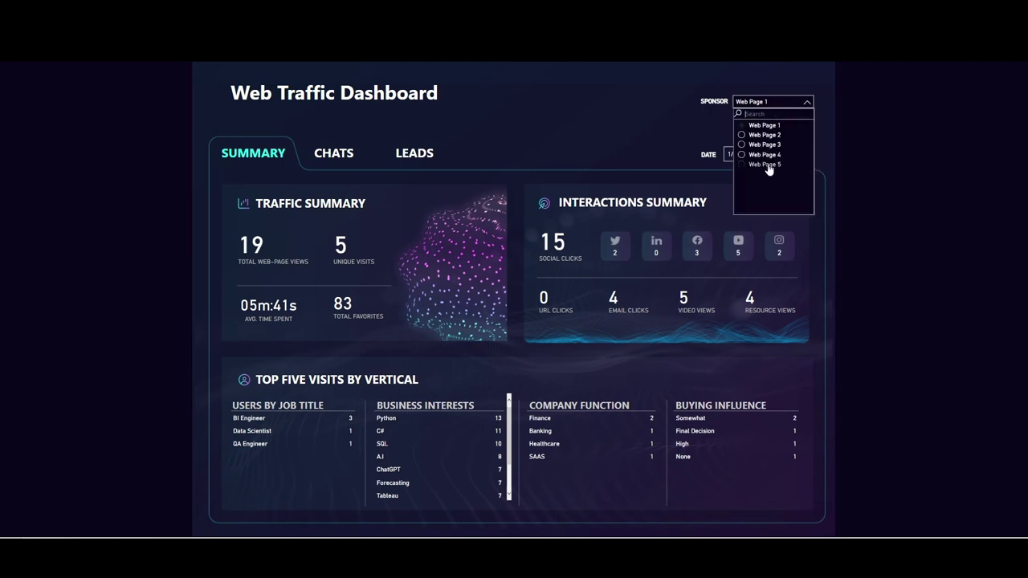
click(764, 145)
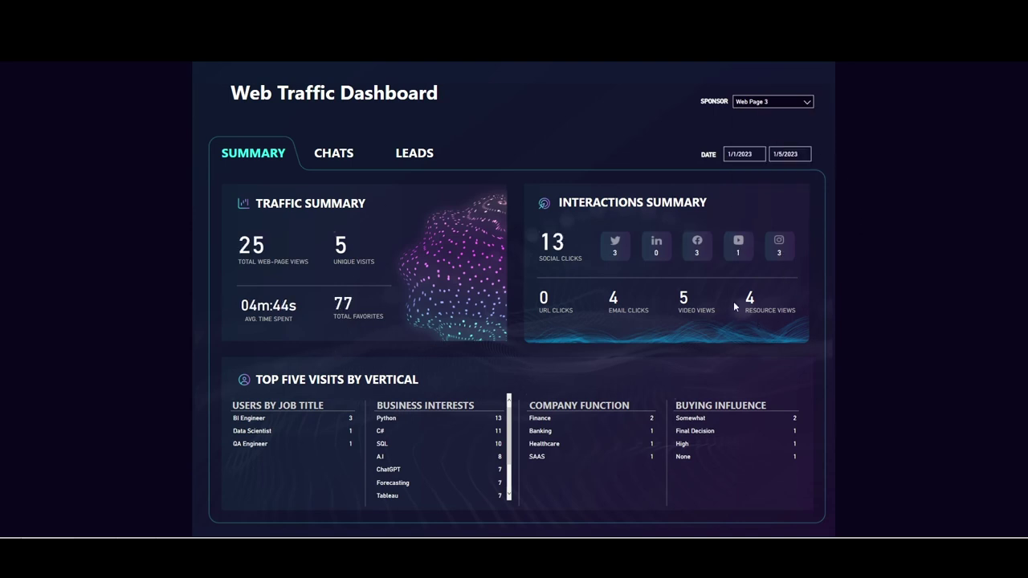
click(791, 155)
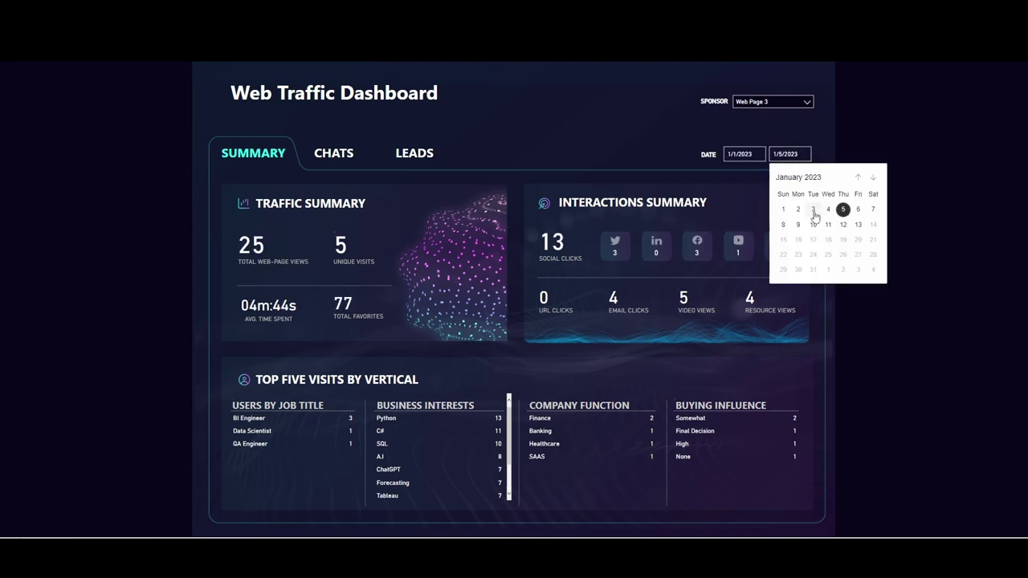
click(814, 213)
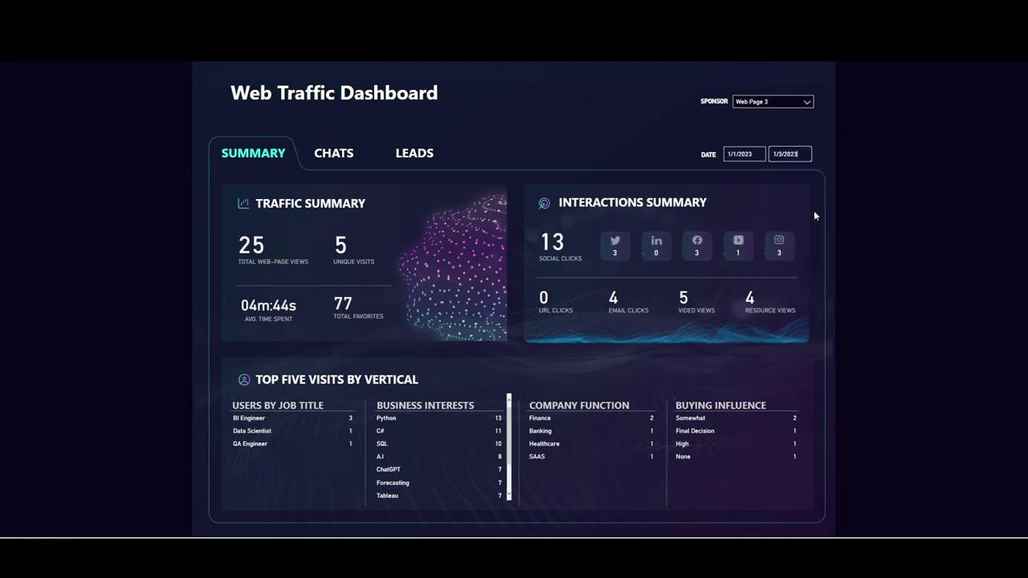
Step: Change the Summary page filters to sponsor Web Page 2 with an end date of 1/5/2023
click(785, 103)
click(773, 139)
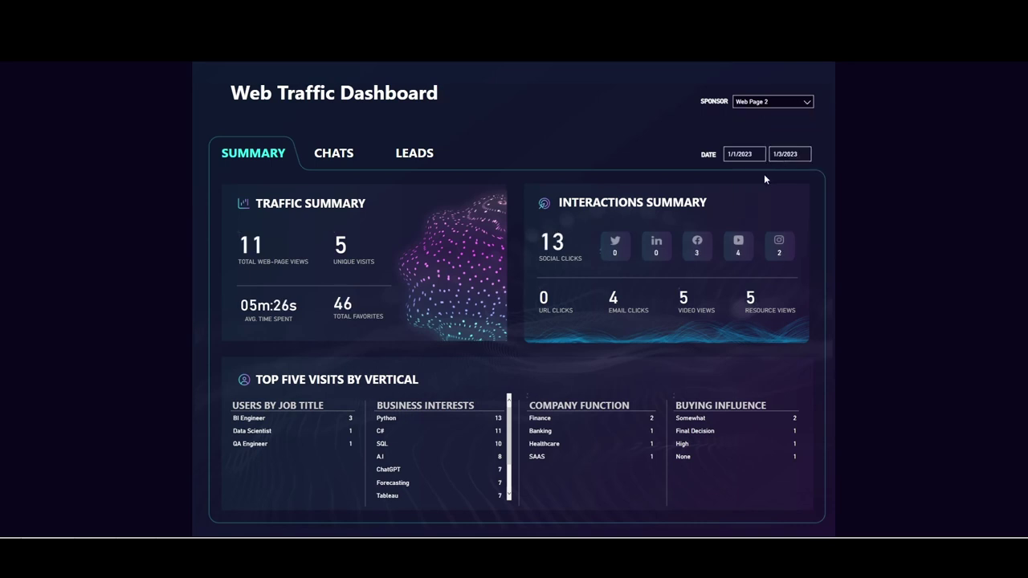
click(785, 154)
click(847, 214)
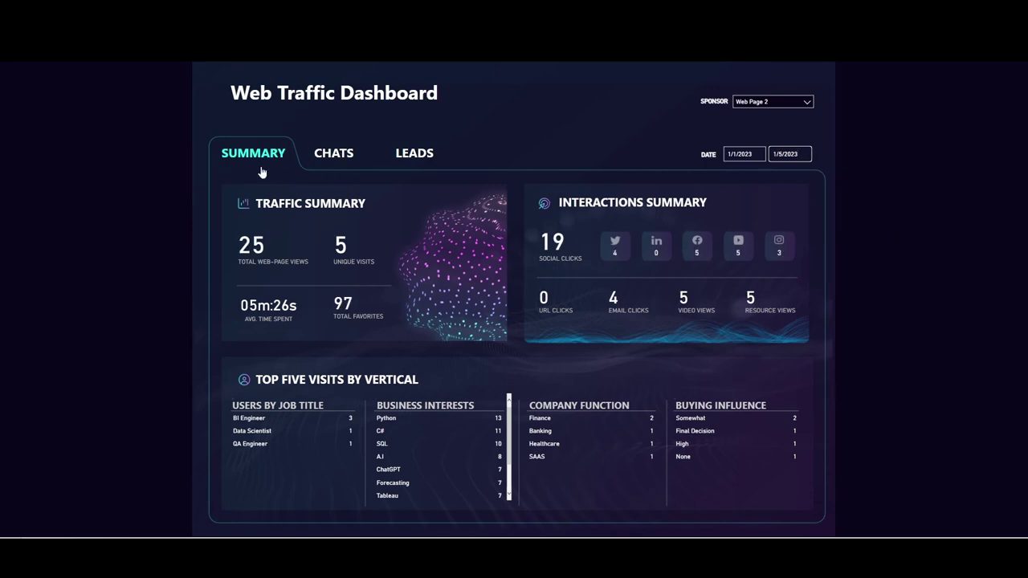
Step: Review the chat interactions on the Chats page for sponsors Web Page 5 and Web Page 4
click(336, 155)
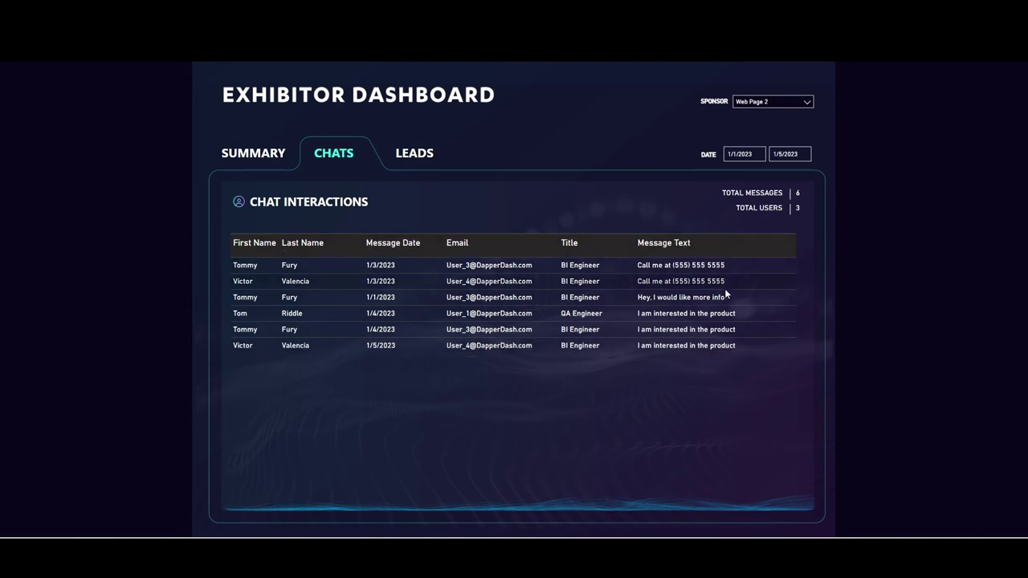
click(767, 103)
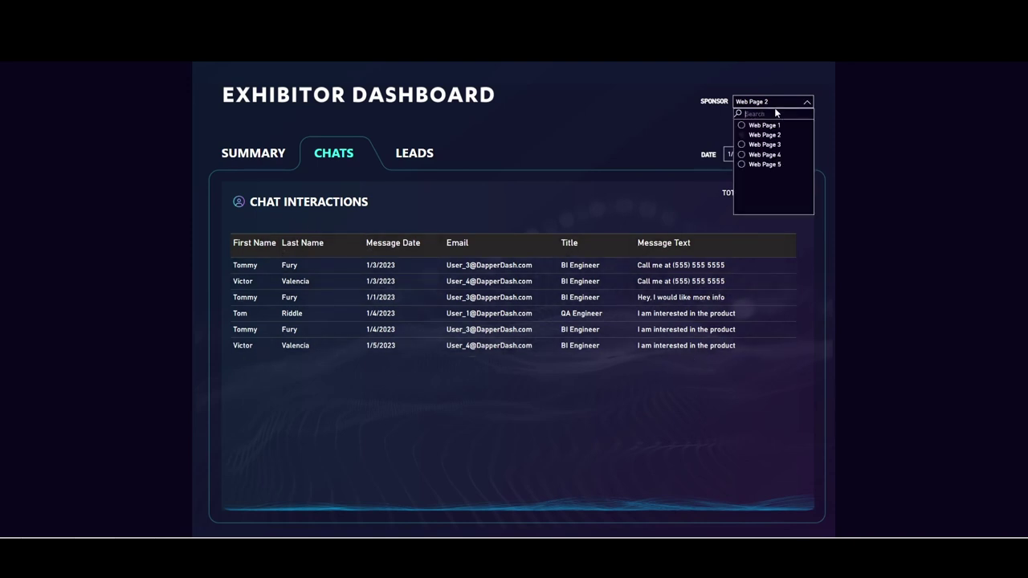
click(767, 165)
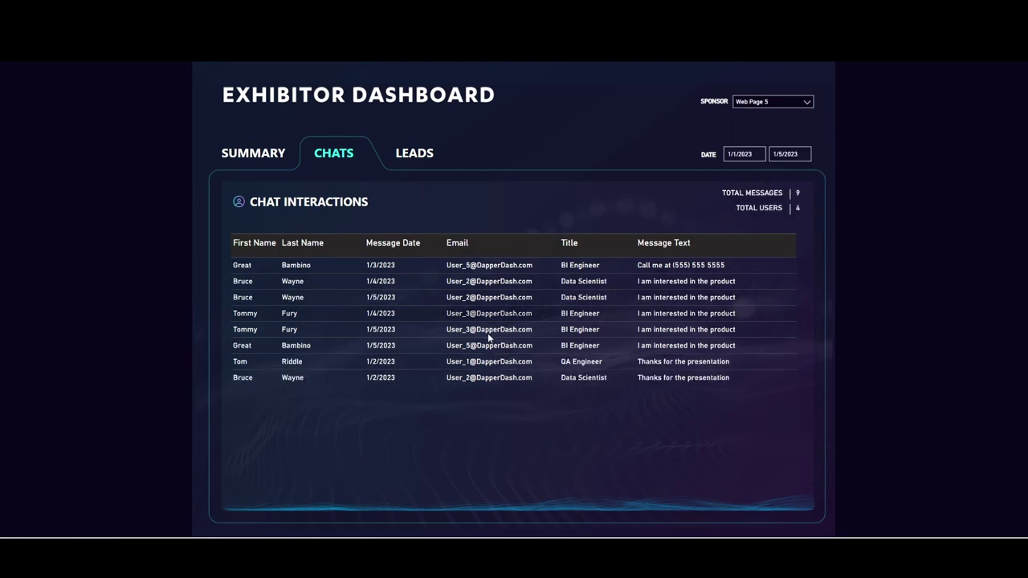
click(764, 105)
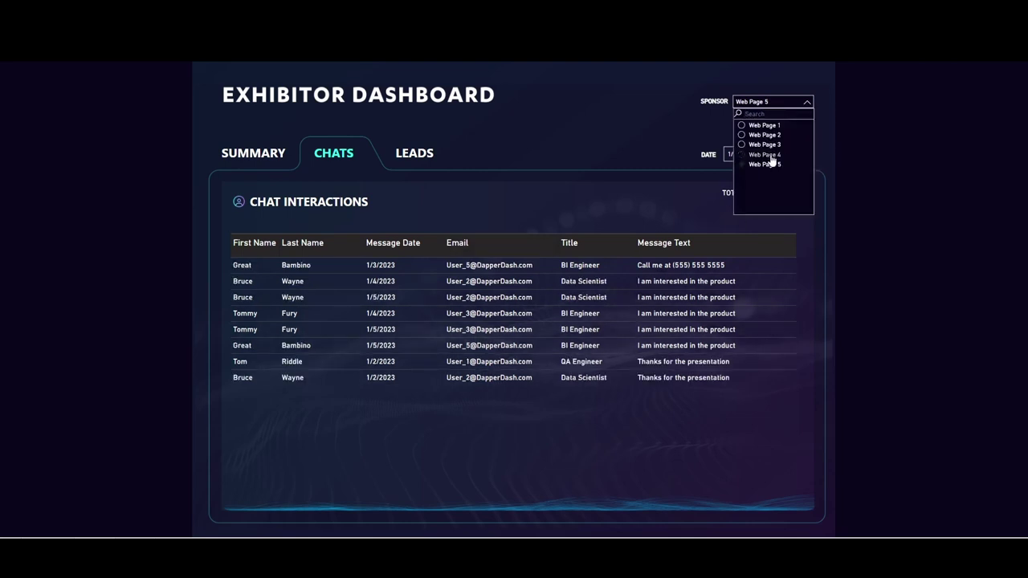
click(770, 155)
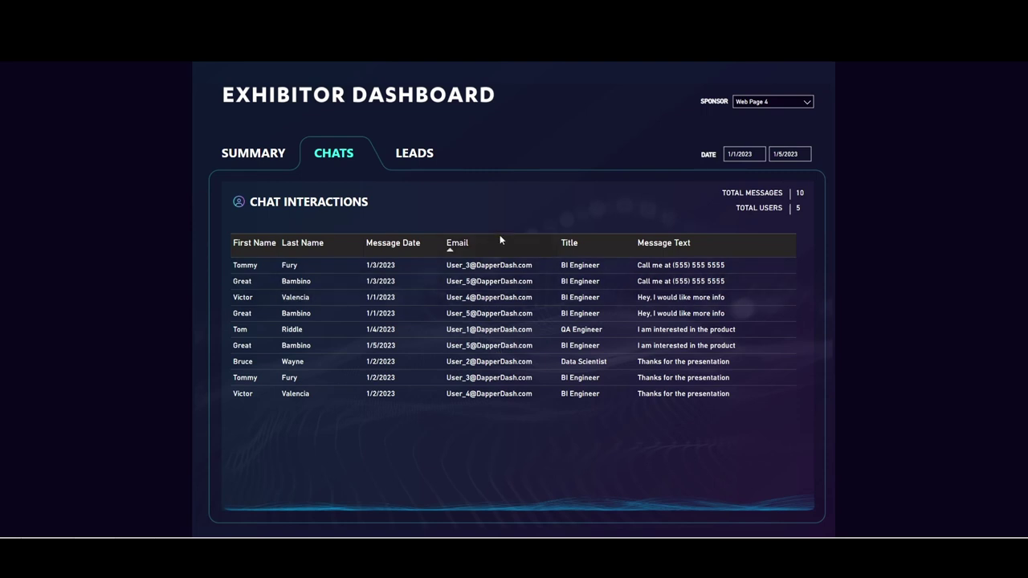
Step: Examine the attendee details on the Leads page, and filter the Summary page to sponsor Web Page 1
click(412, 159)
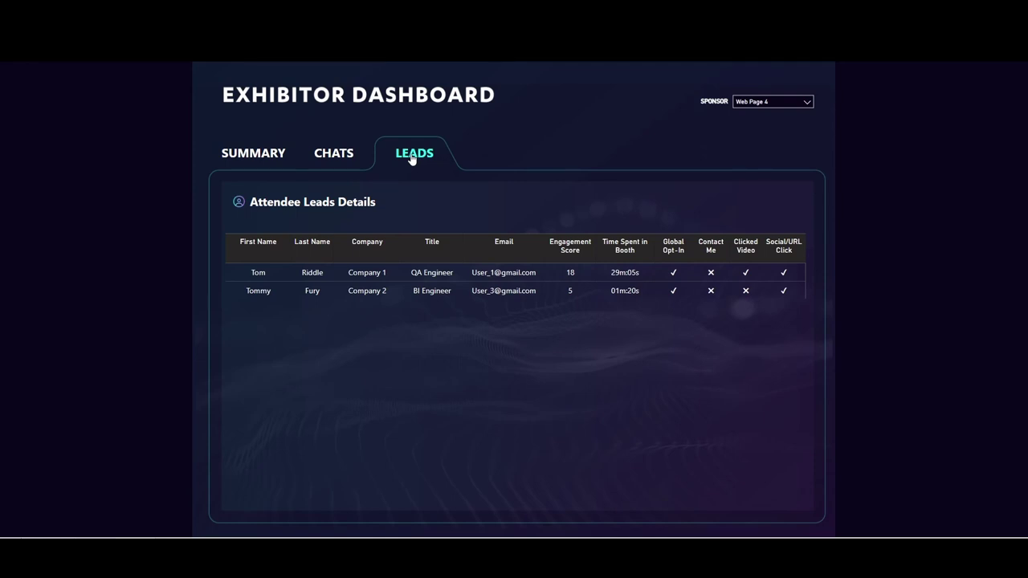
click(661, 238)
click(253, 160)
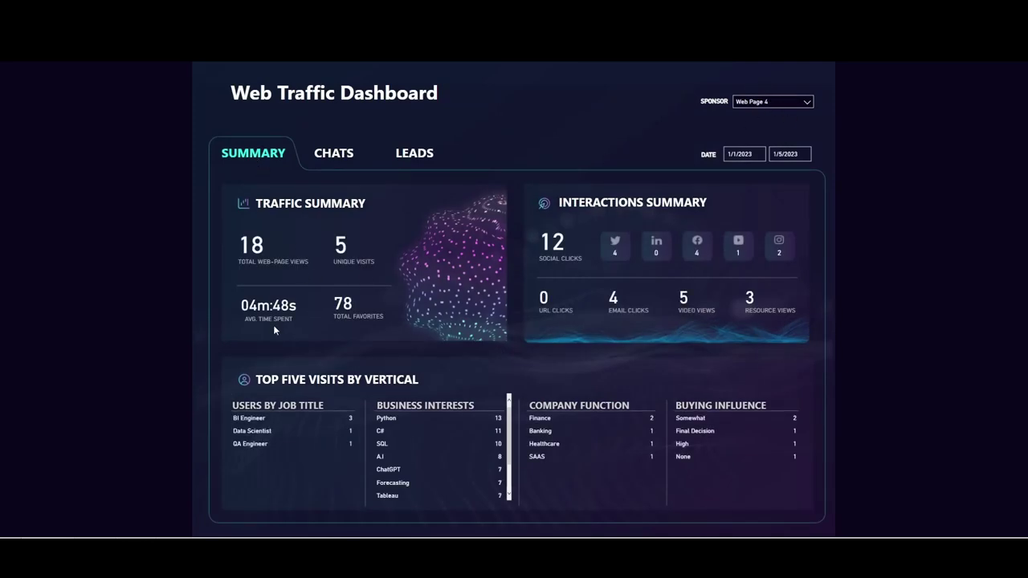
click(749, 102)
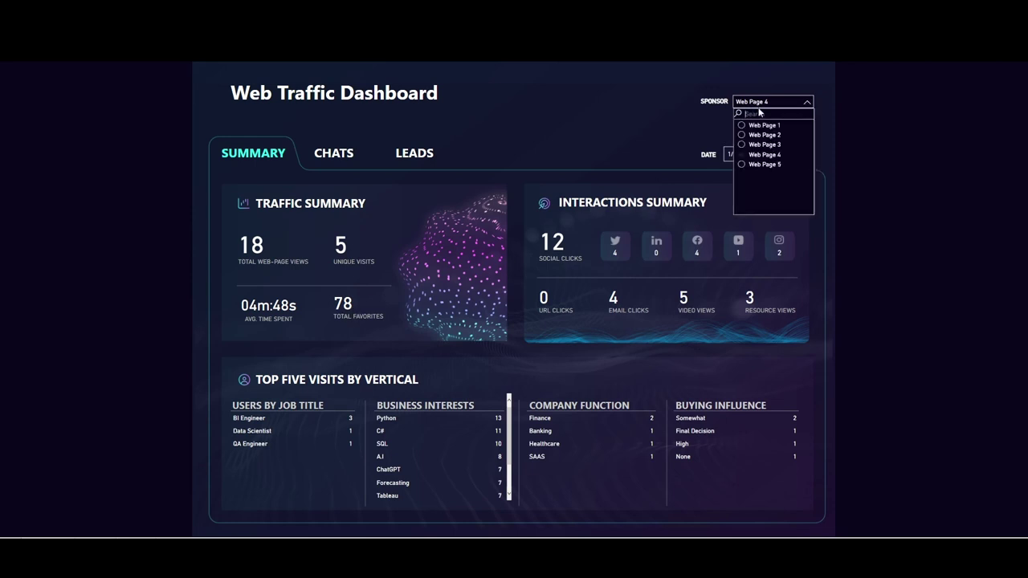
click(763, 127)
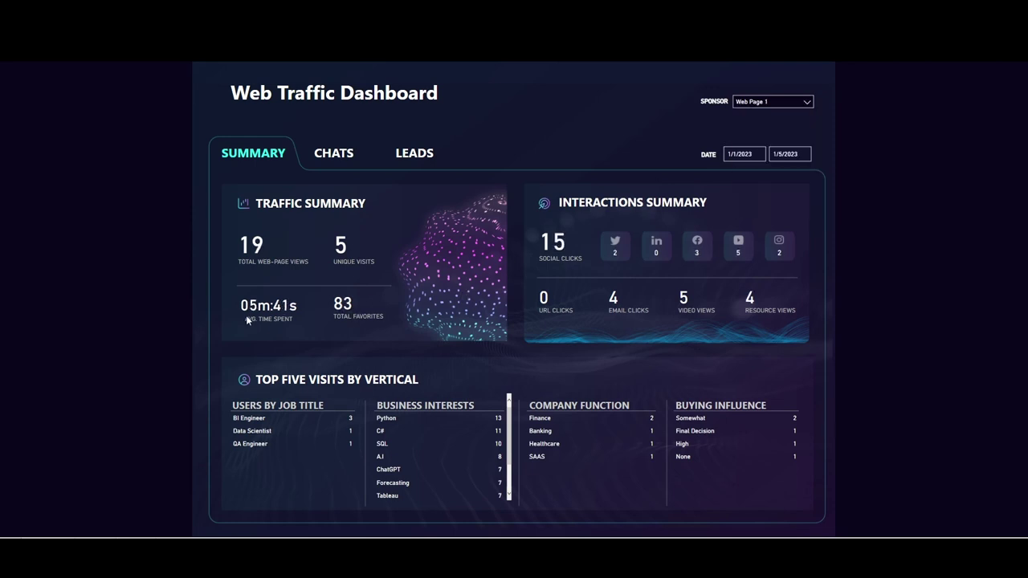